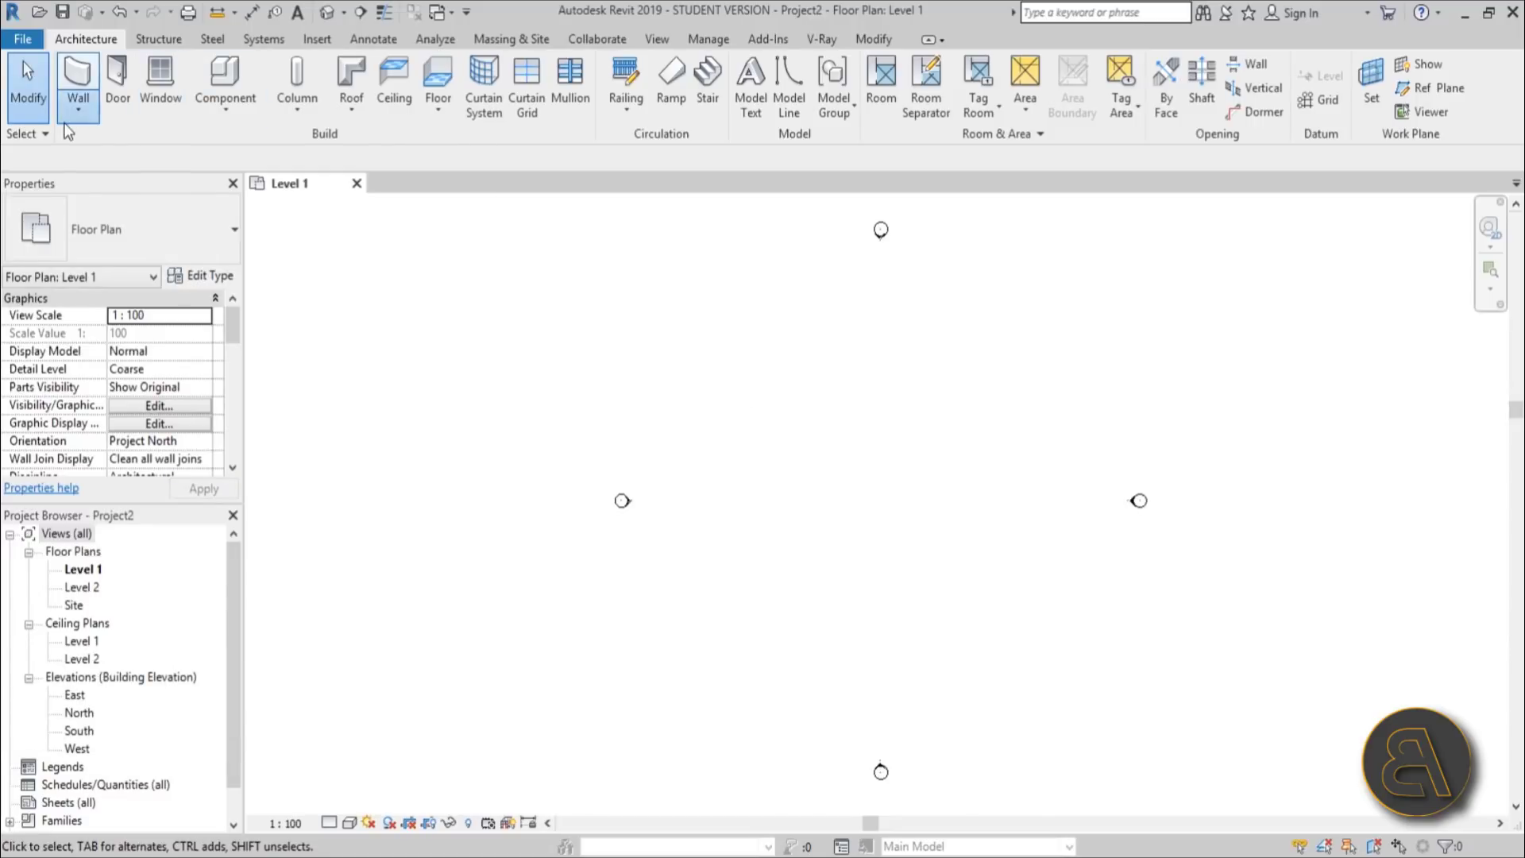
Step: Draw the first straight wall on Level 1 using the plain Curtain Wall type
click(78, 104)
click(133, 146)
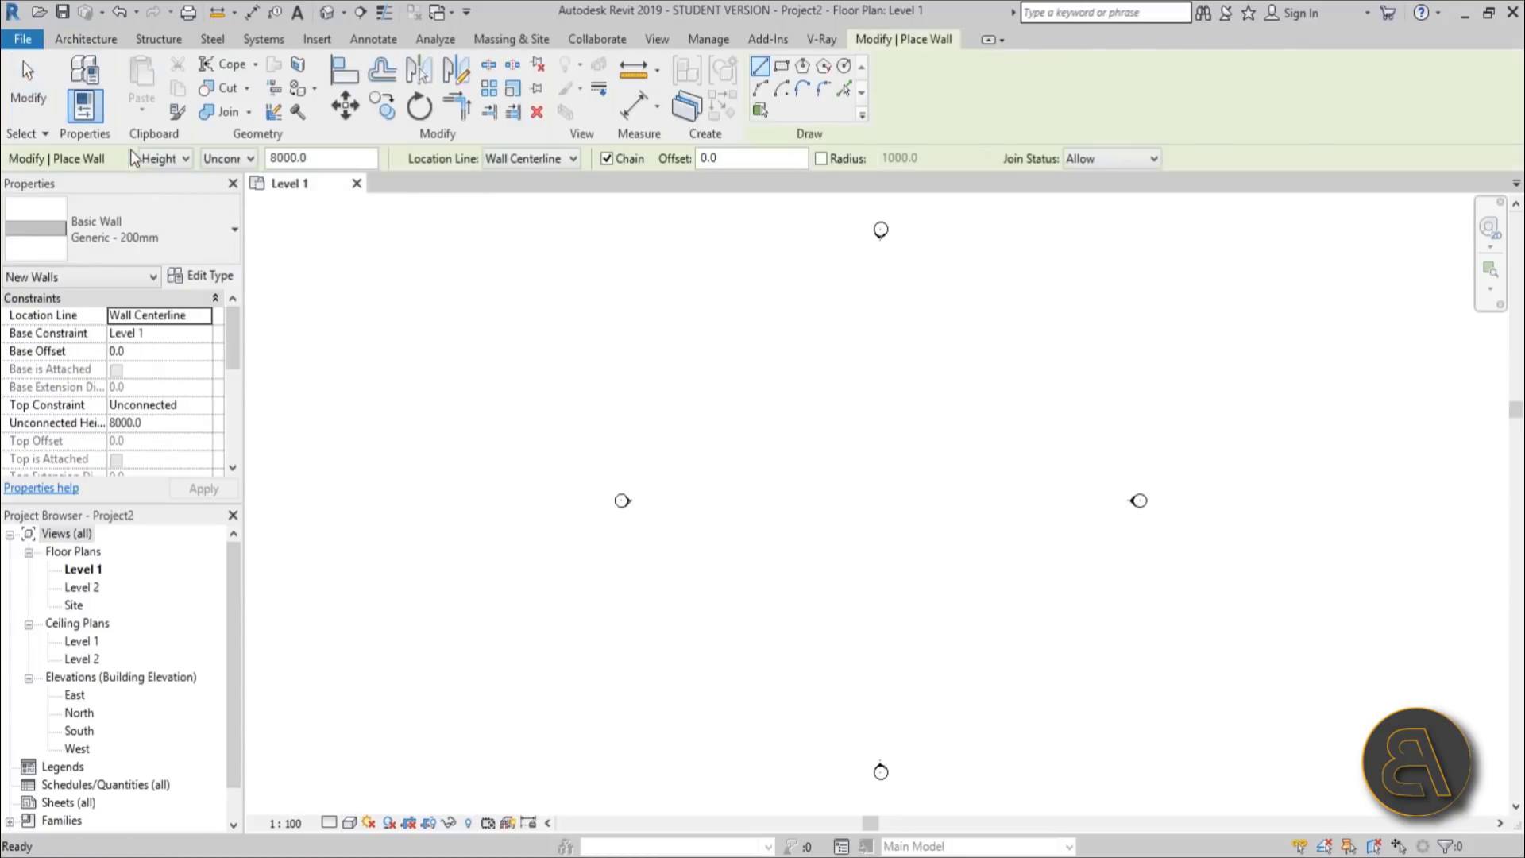
key(Escape)
key(w)
key(a)
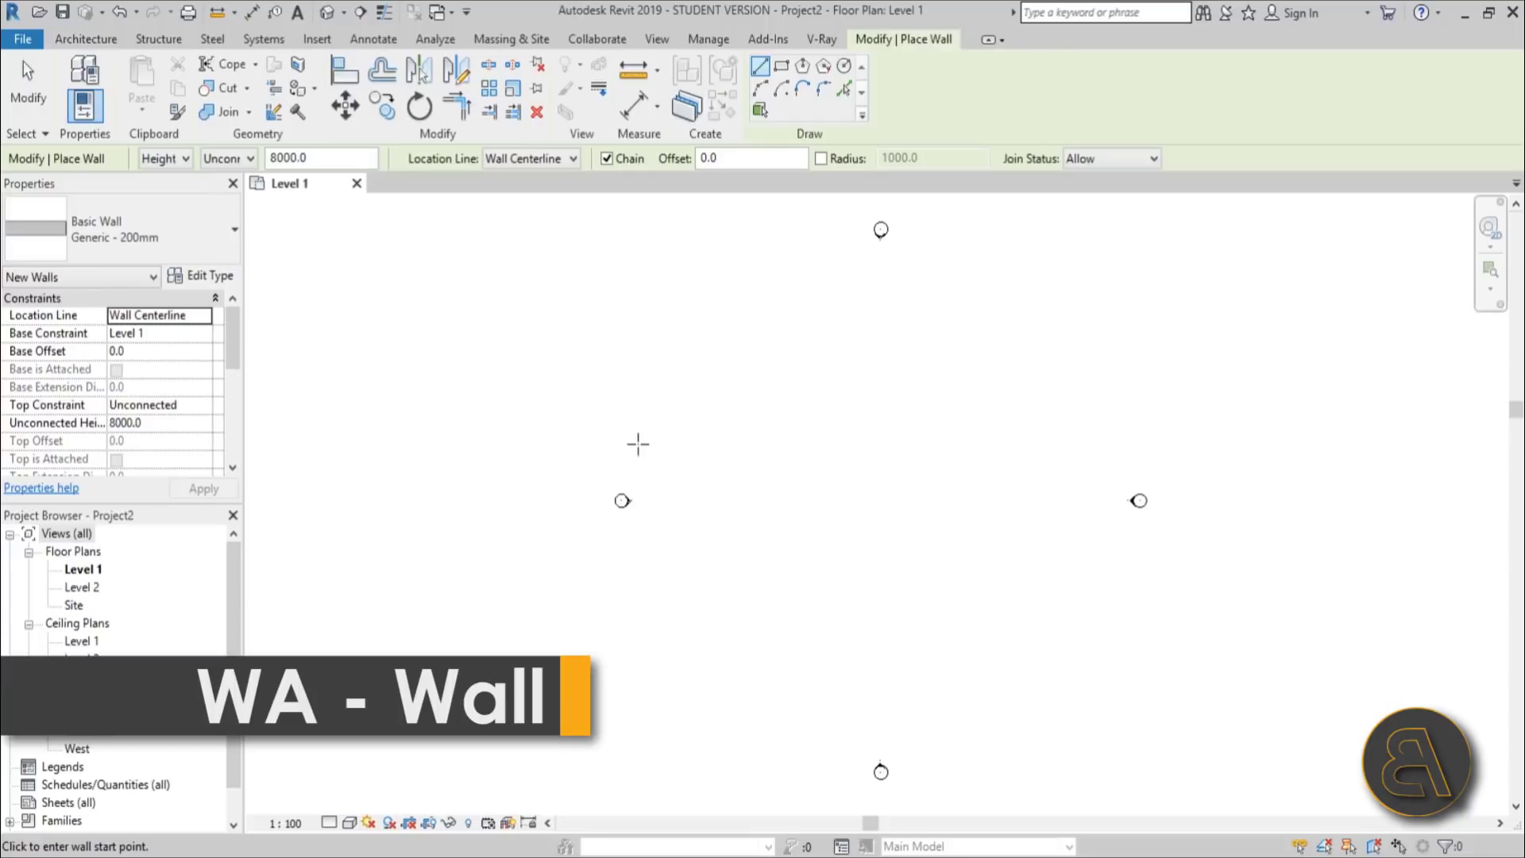
click(143, 230)
scroll(158, 449, down, 1)
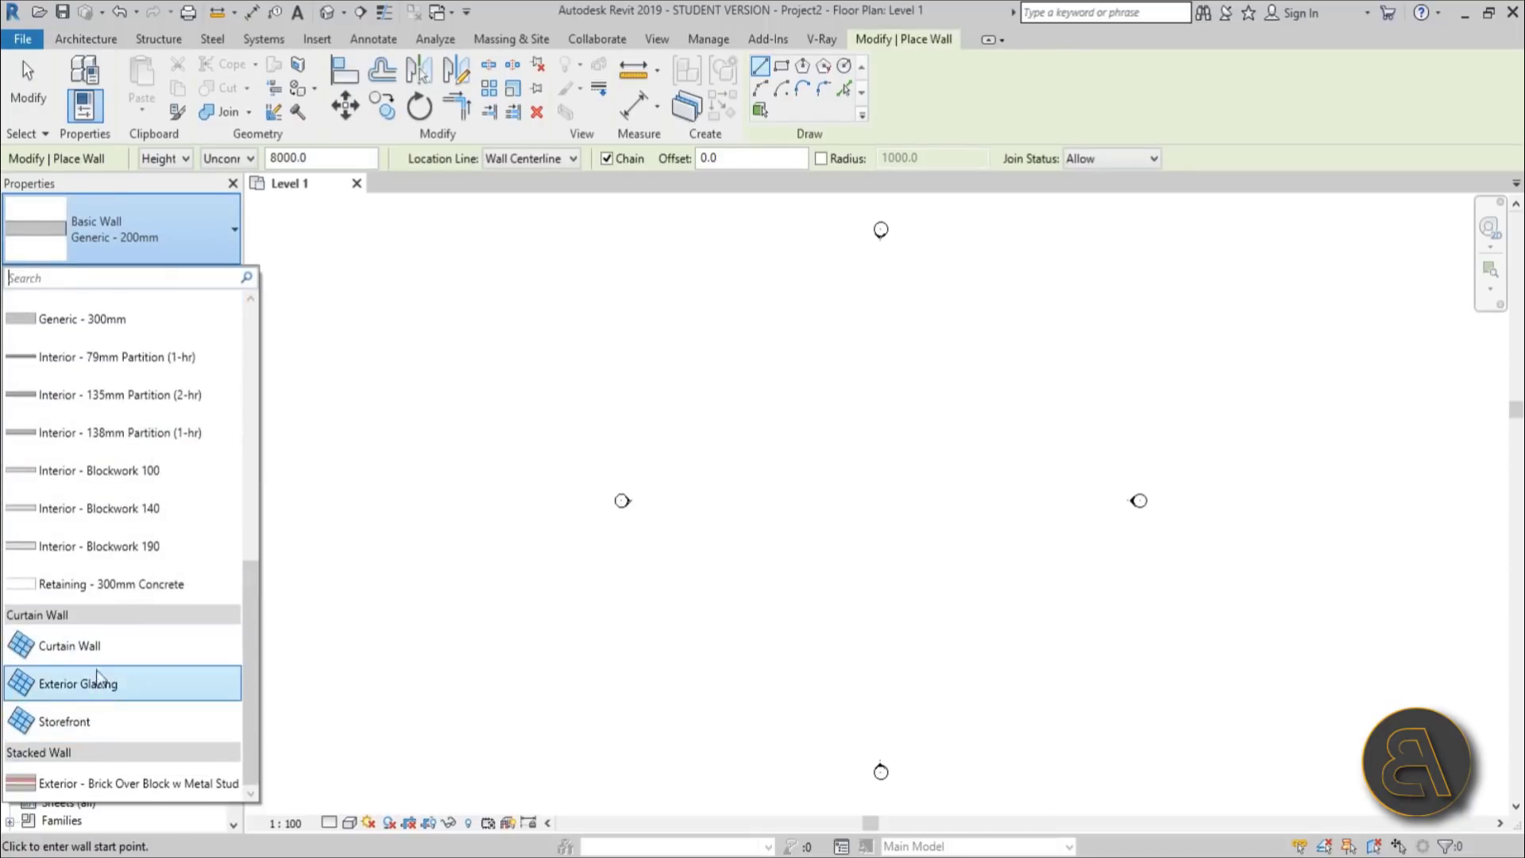
click(88, 647)
click(754, 413)
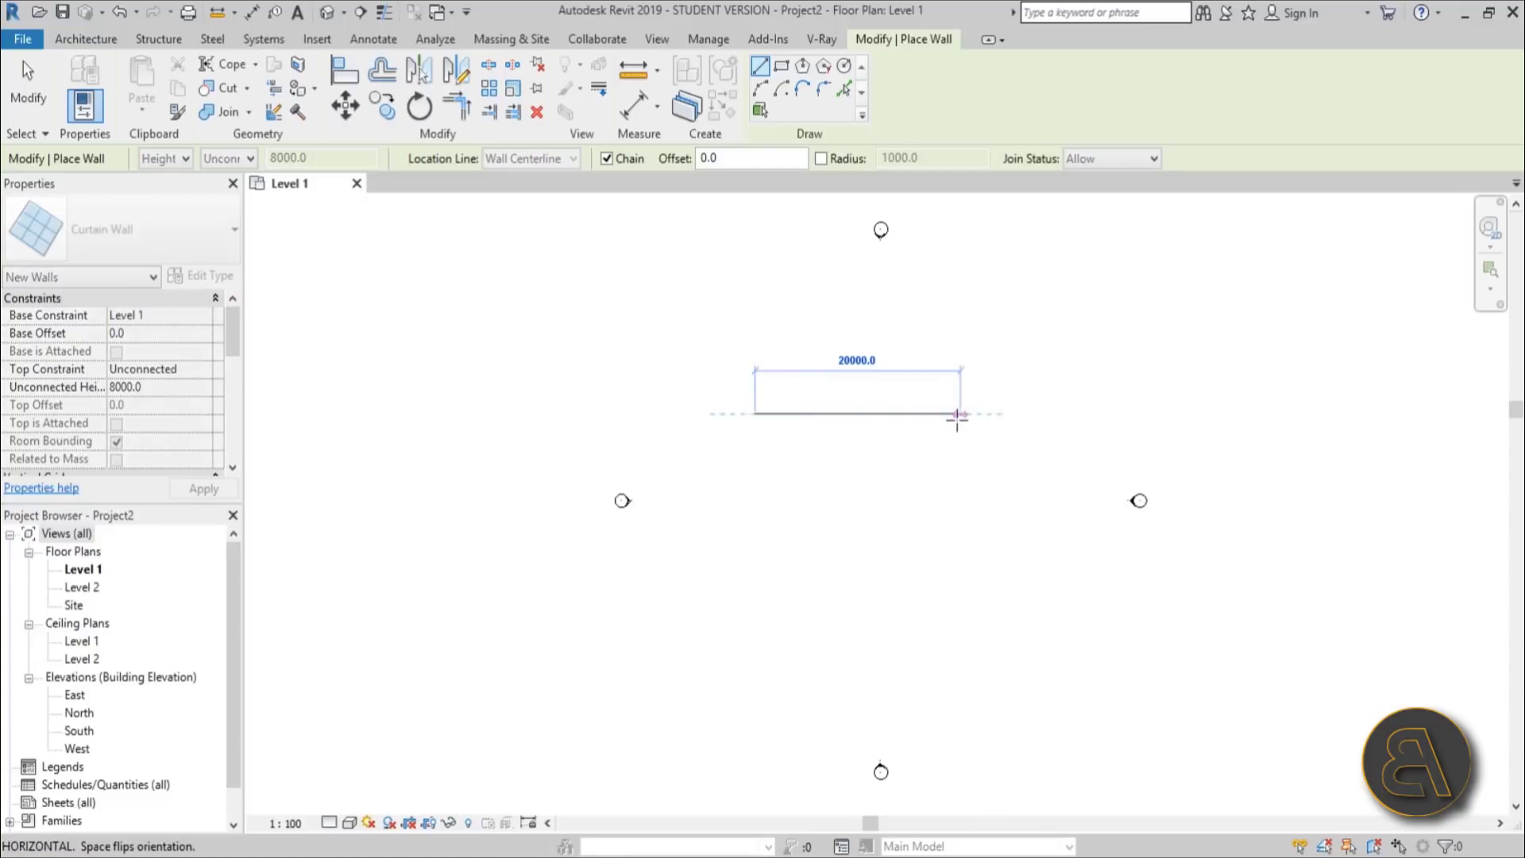
click(992, 413)
key(Escape)
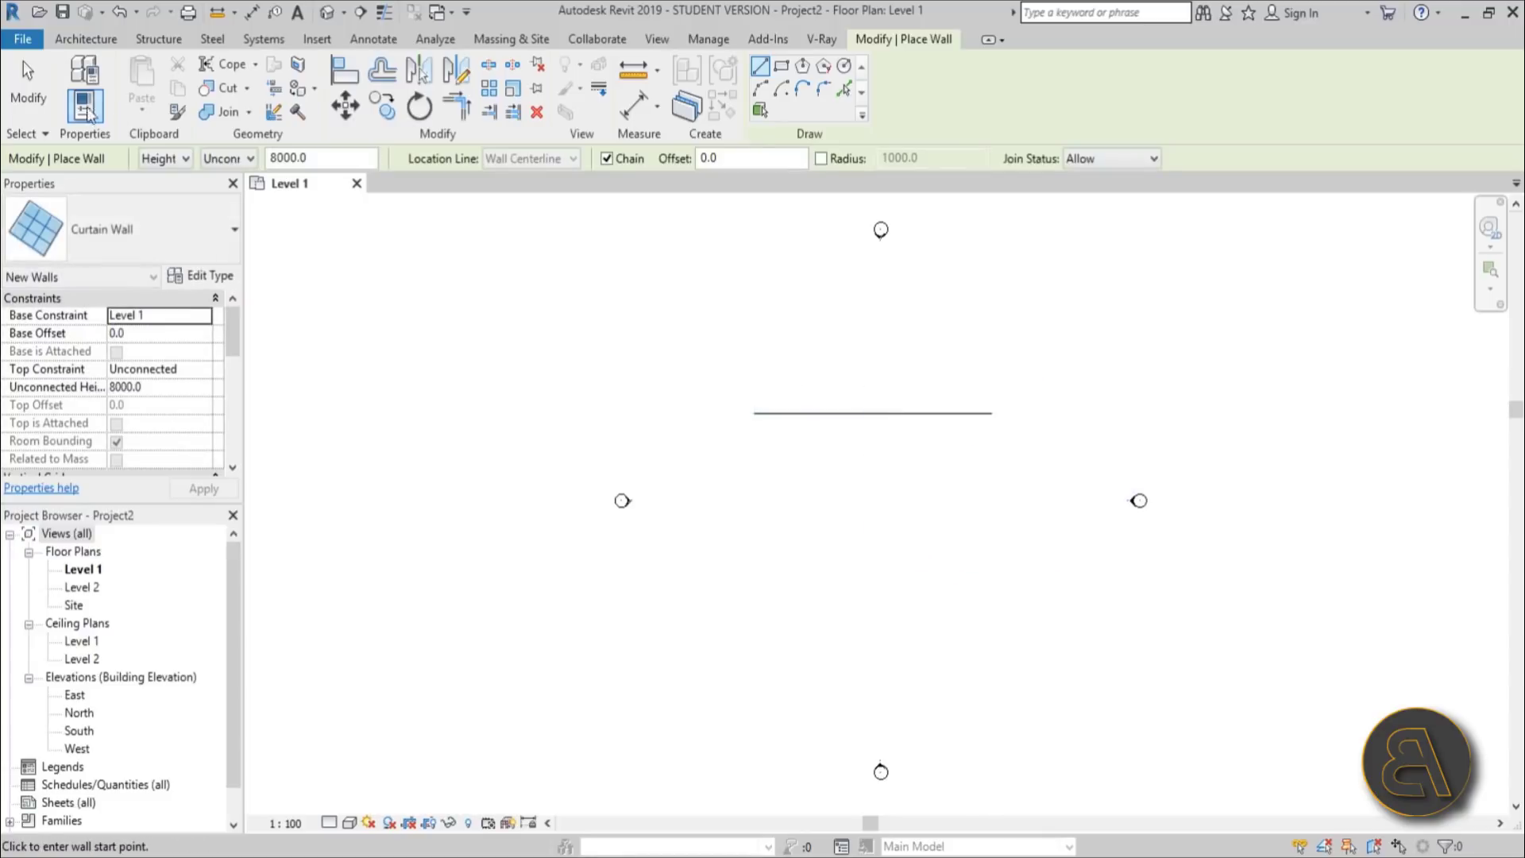
Step: Draw an Exterior Glazing wall of equal length parallel below the first
click(119, 230)
click(88, 639)
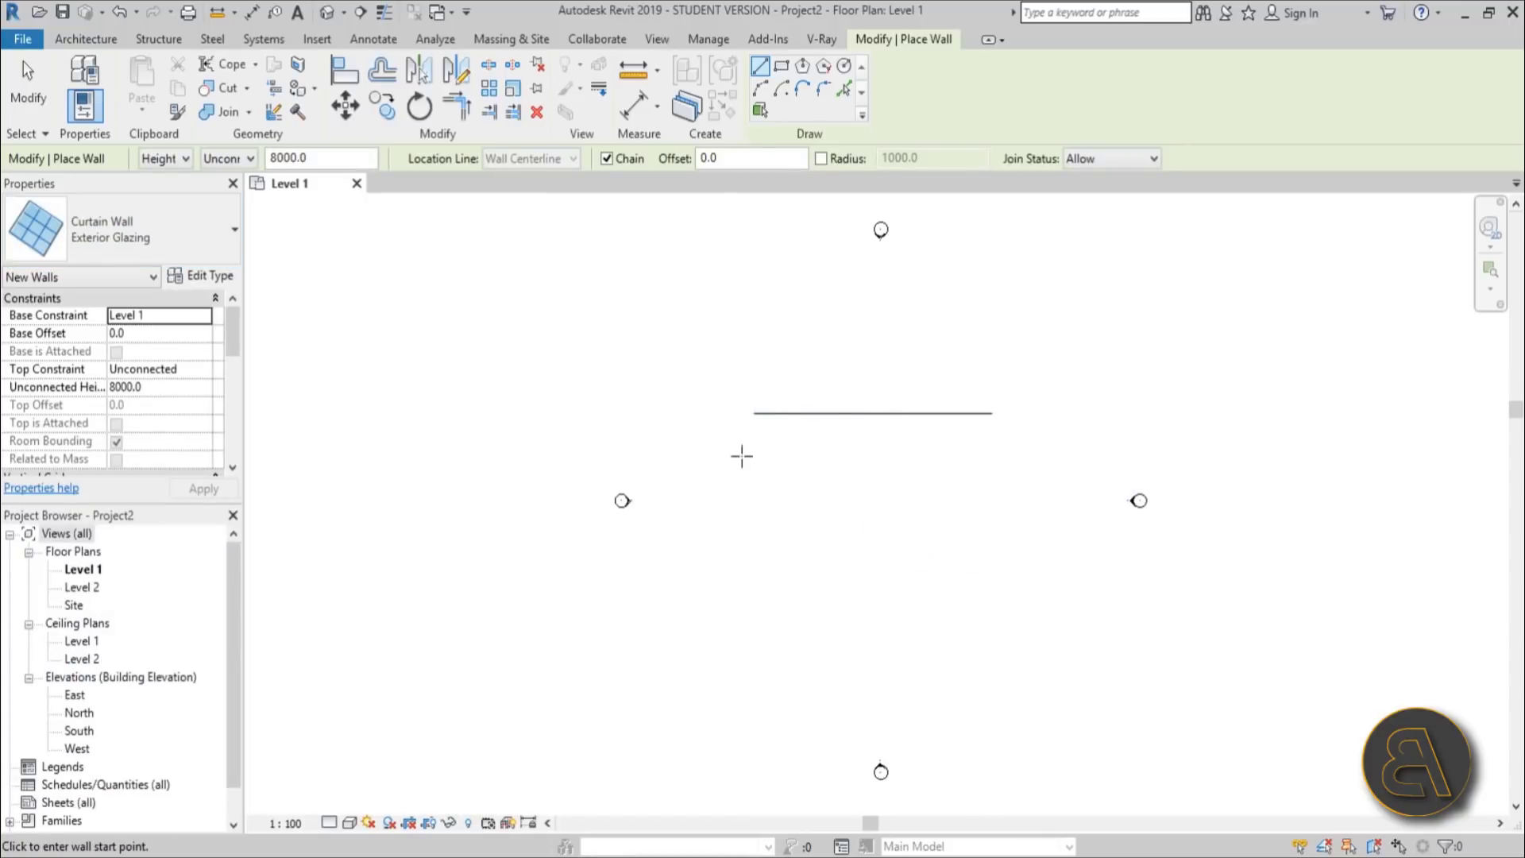
click(755, 467)
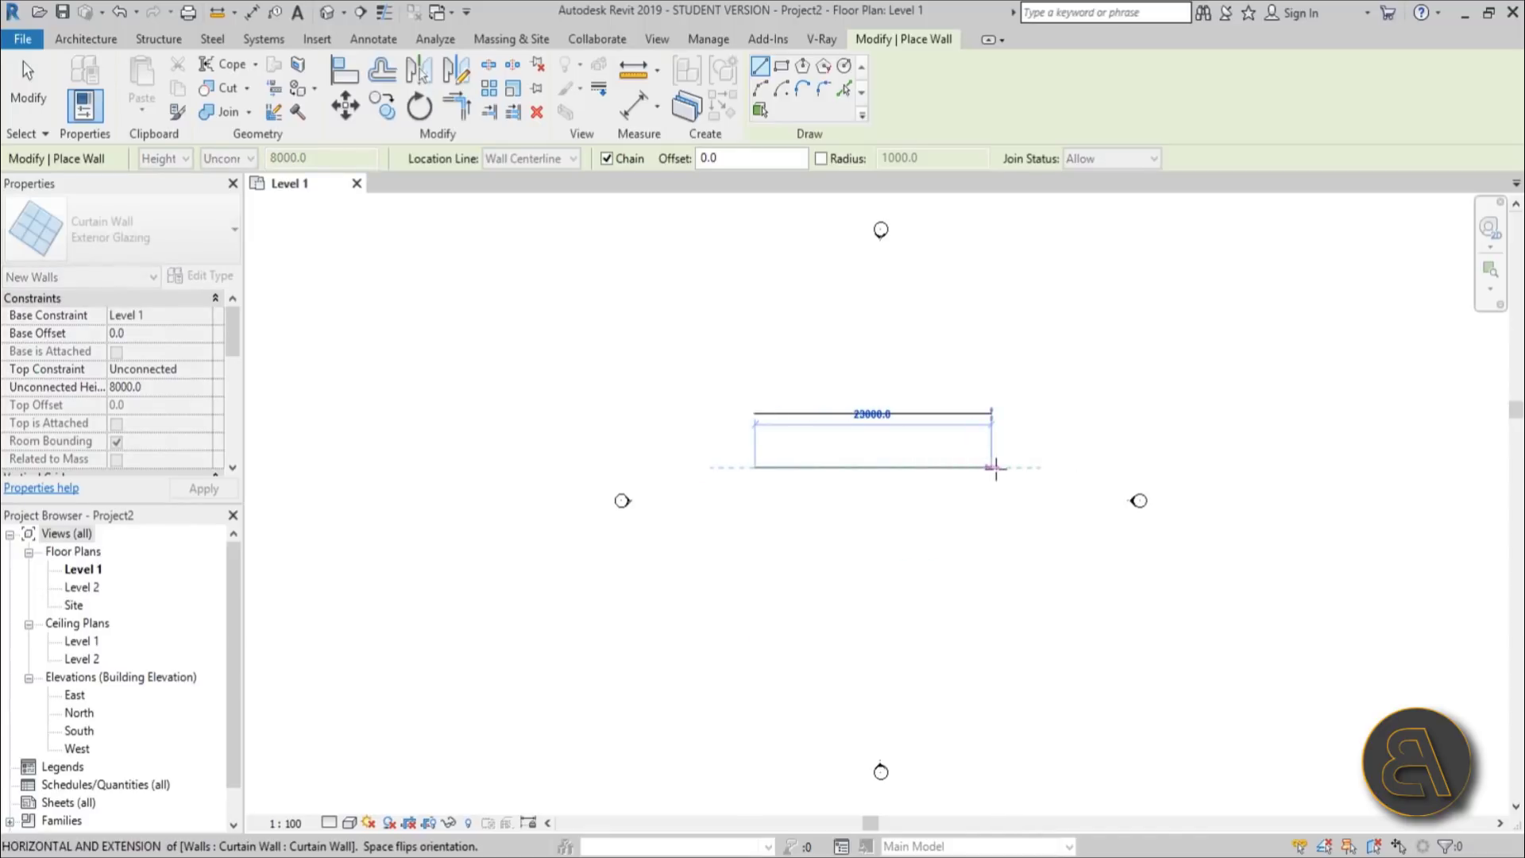
click(992, 467)
key(Escape)
Step: Draw a matching Storefront wall parallel below the Exterior Glazing wall
click(152, 258)
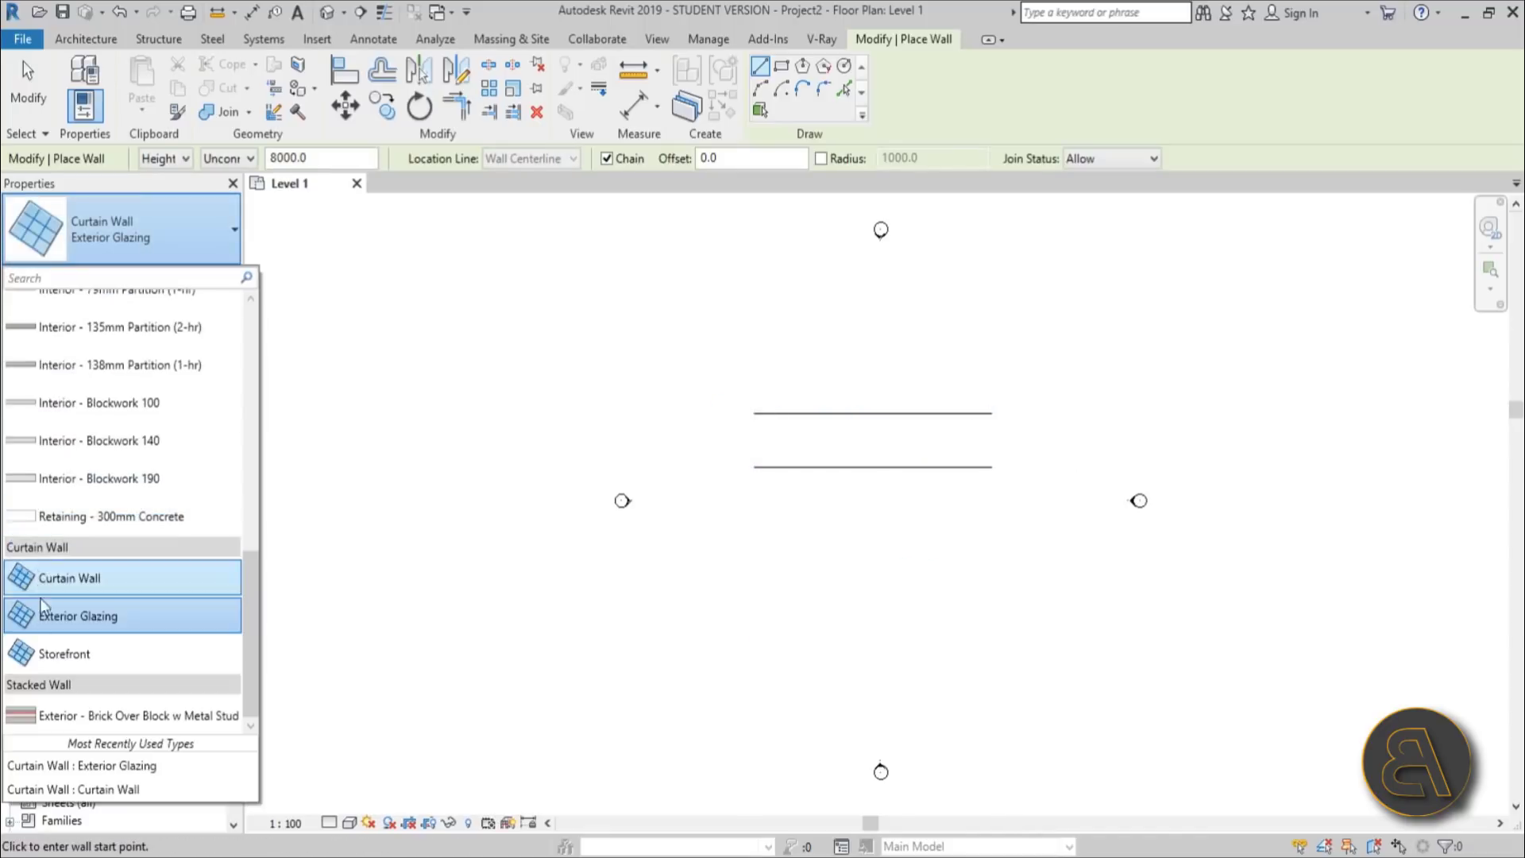
click(64, 647)
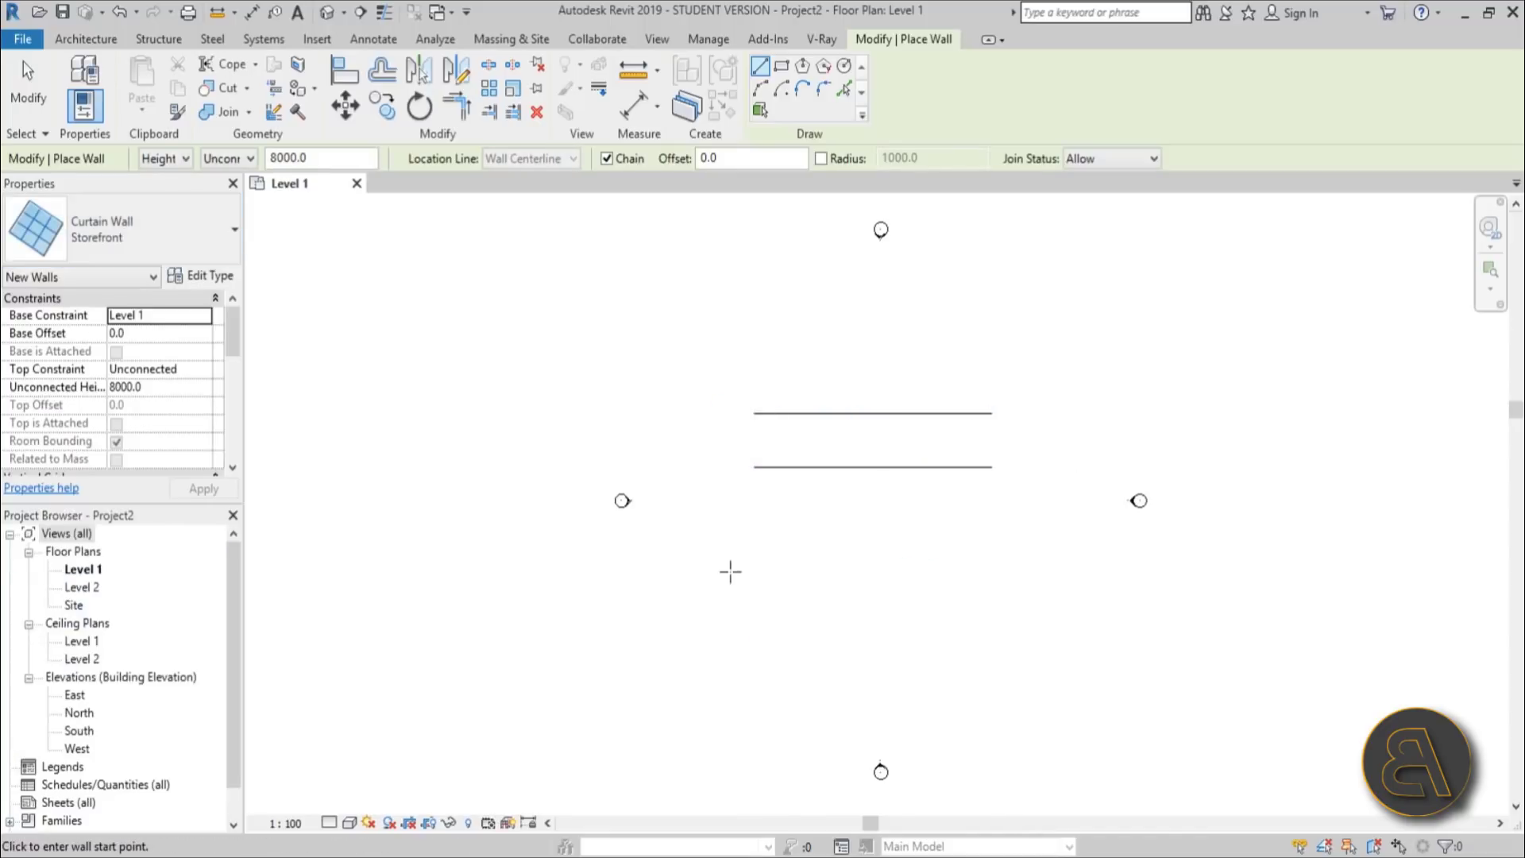
click(755, 521)
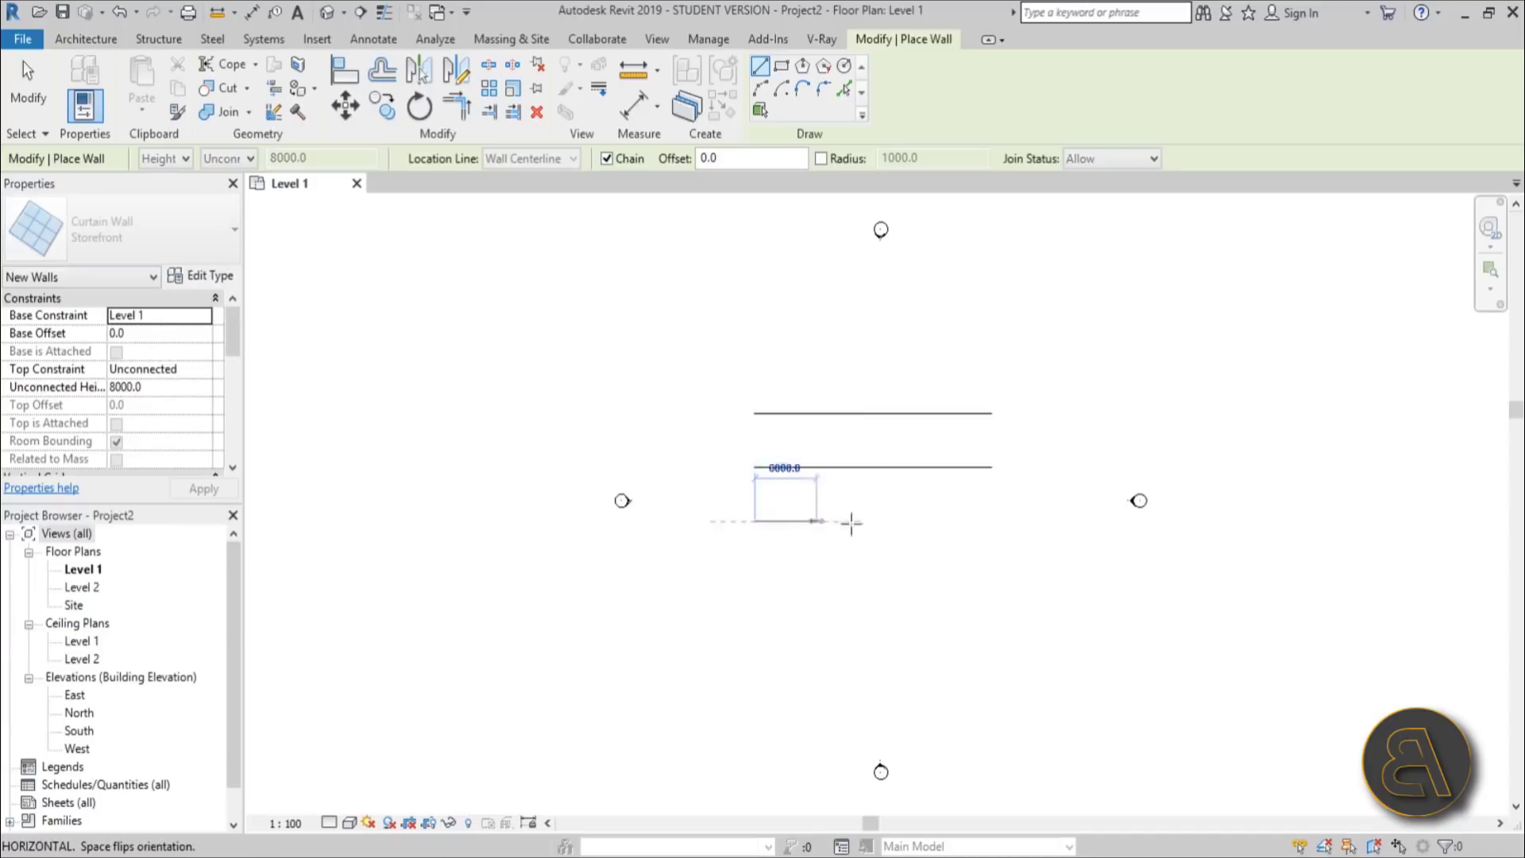
click(992, 522)
key(Escape)
key(Escape)
click(326, 12)
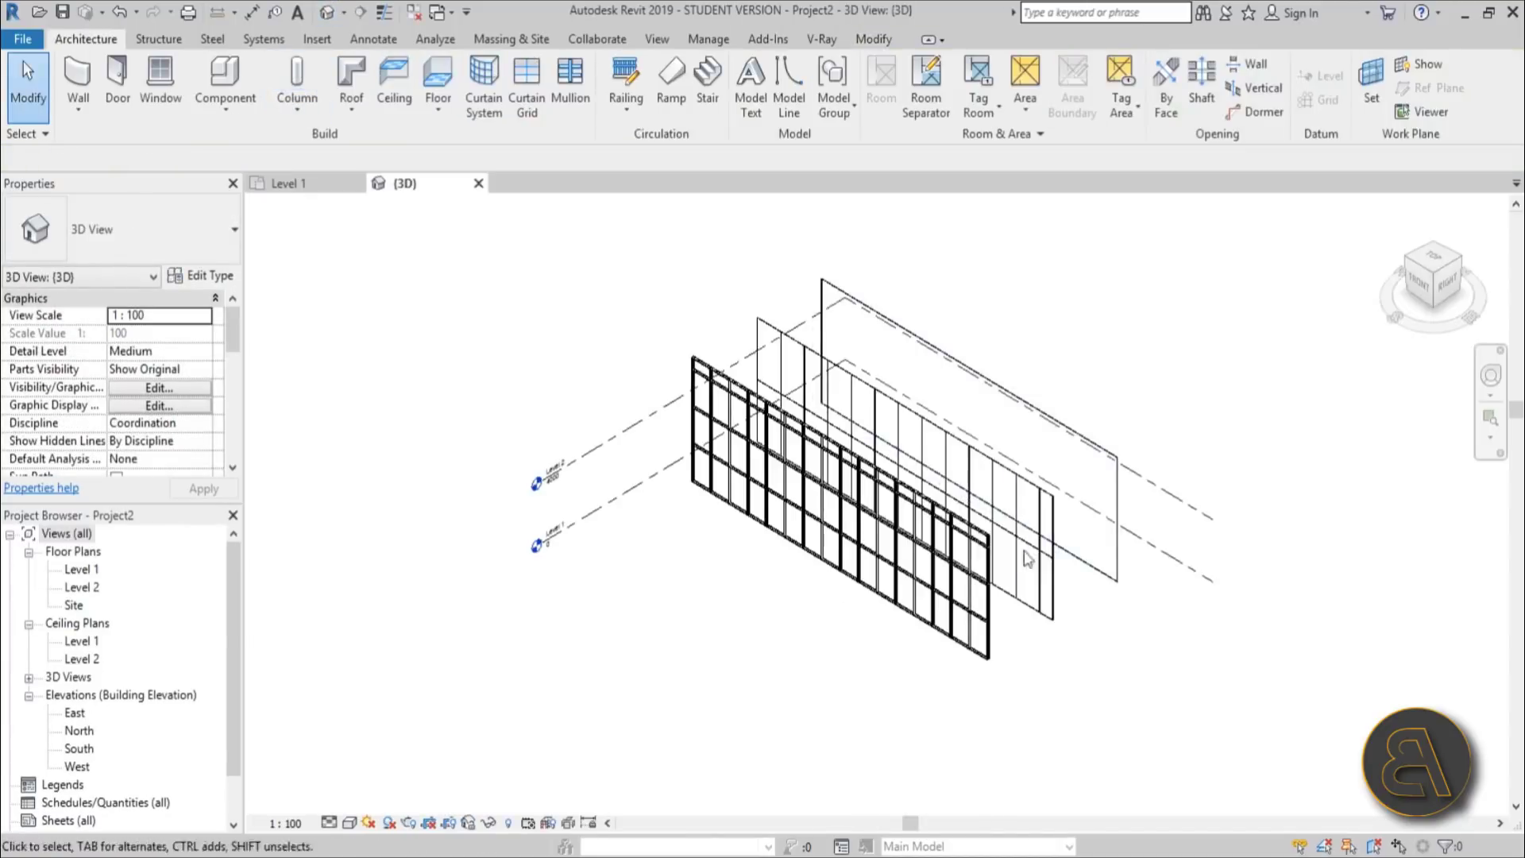
shift+middle_drag(795, 508, 917, 613)
scroll(937, 556, up, 3)
click(936, 551)
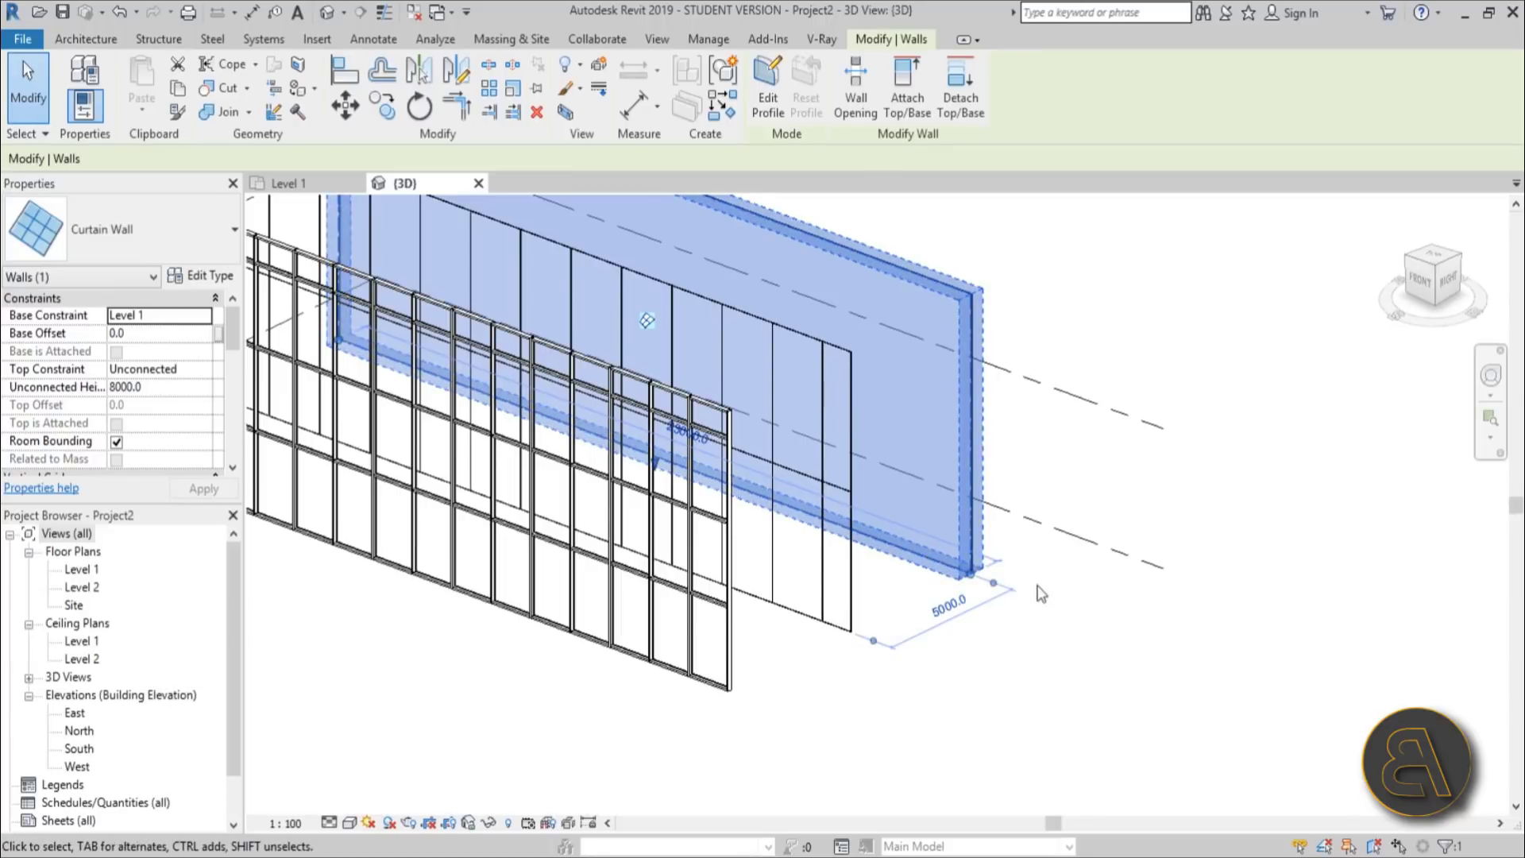
click(1057, 626)
middle_drag(1035, 628, 1117, 725)
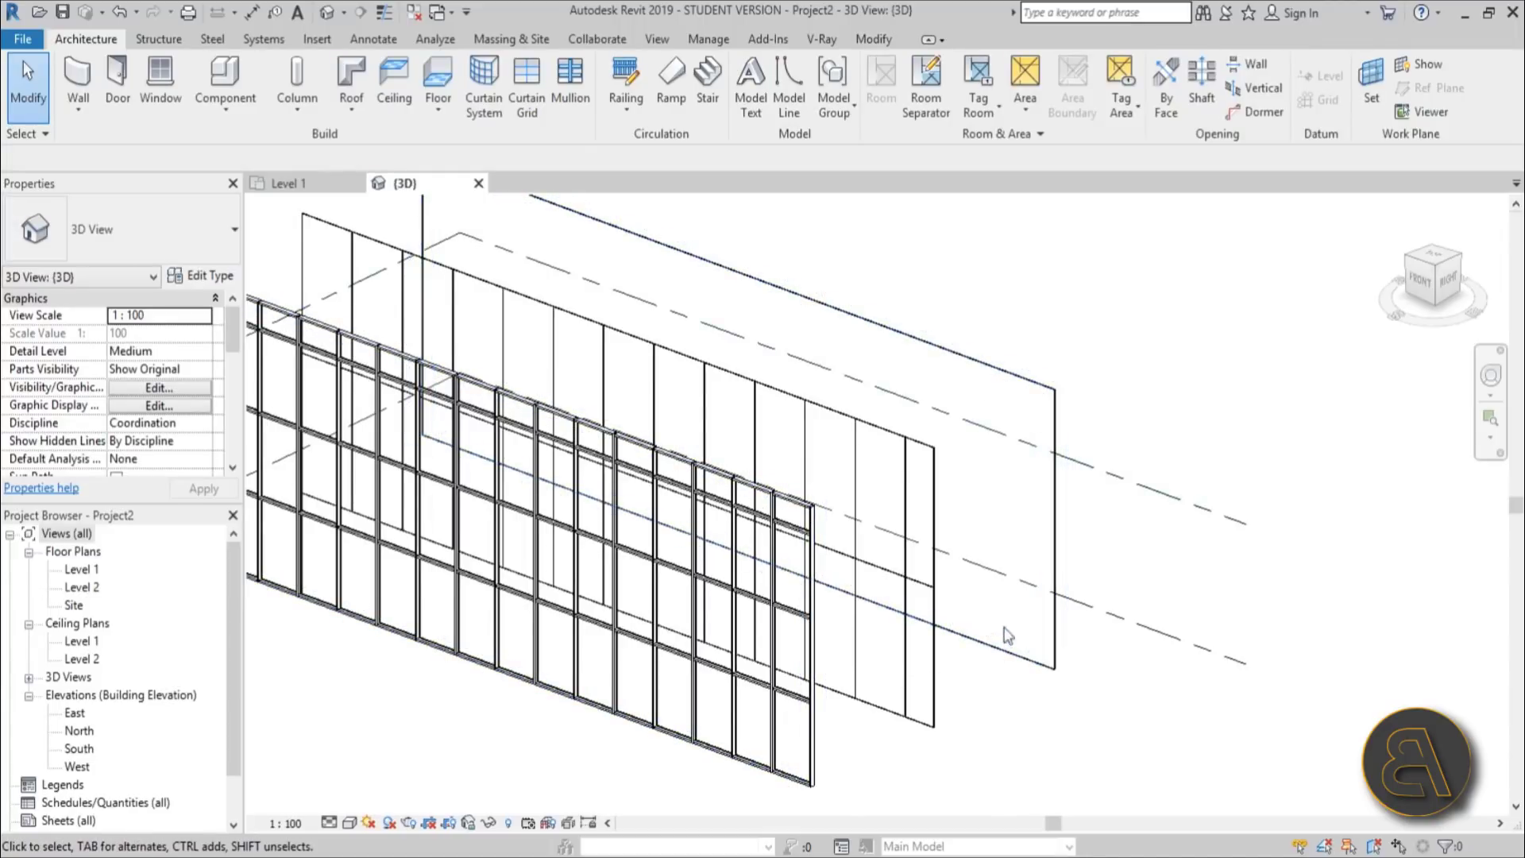
click(989, 645)
click(984, 679)
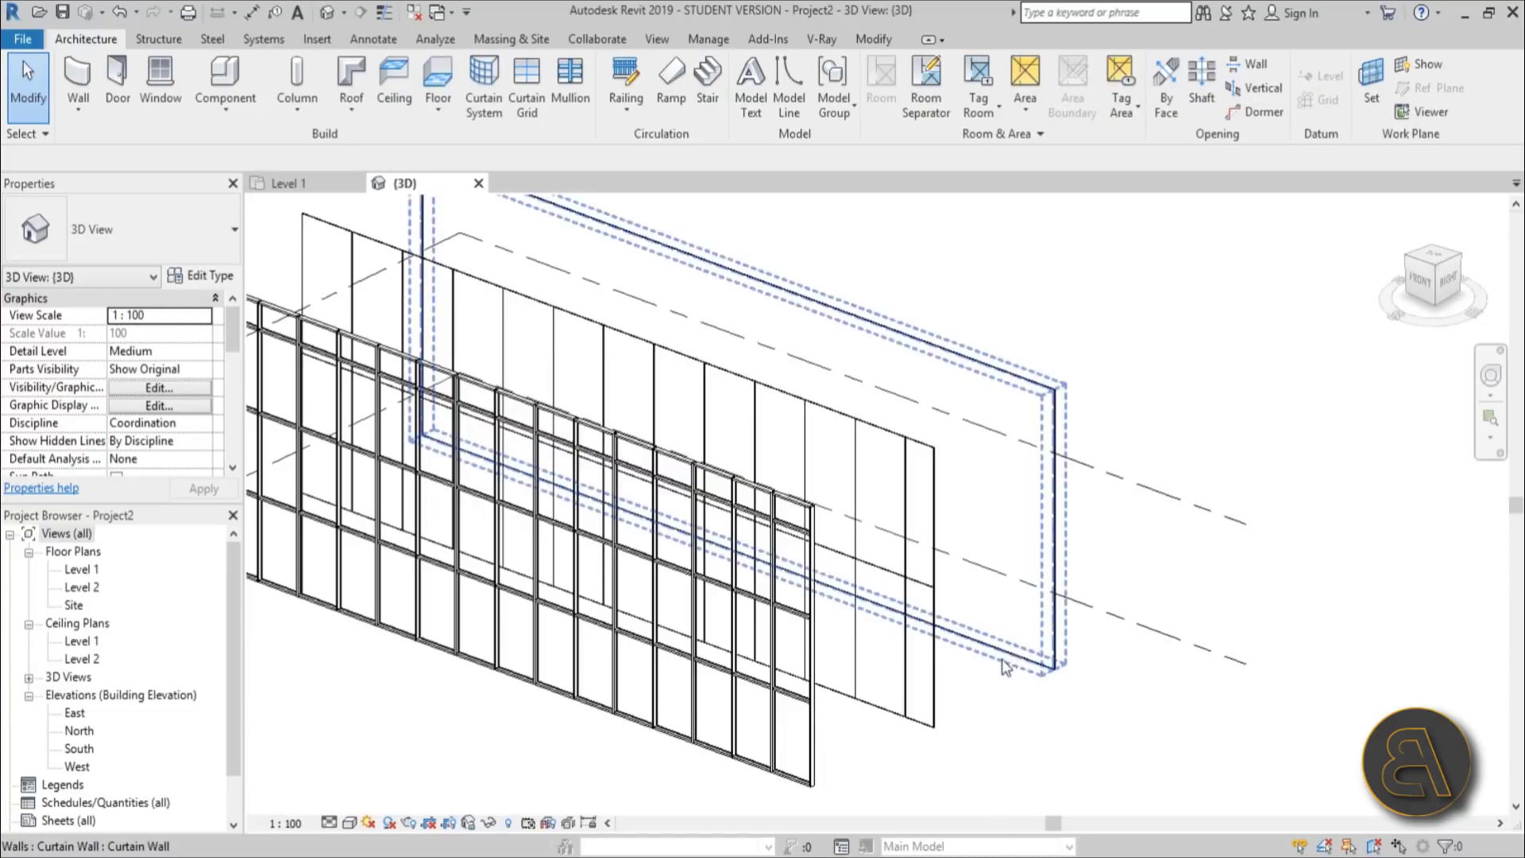
click(1033, 541)
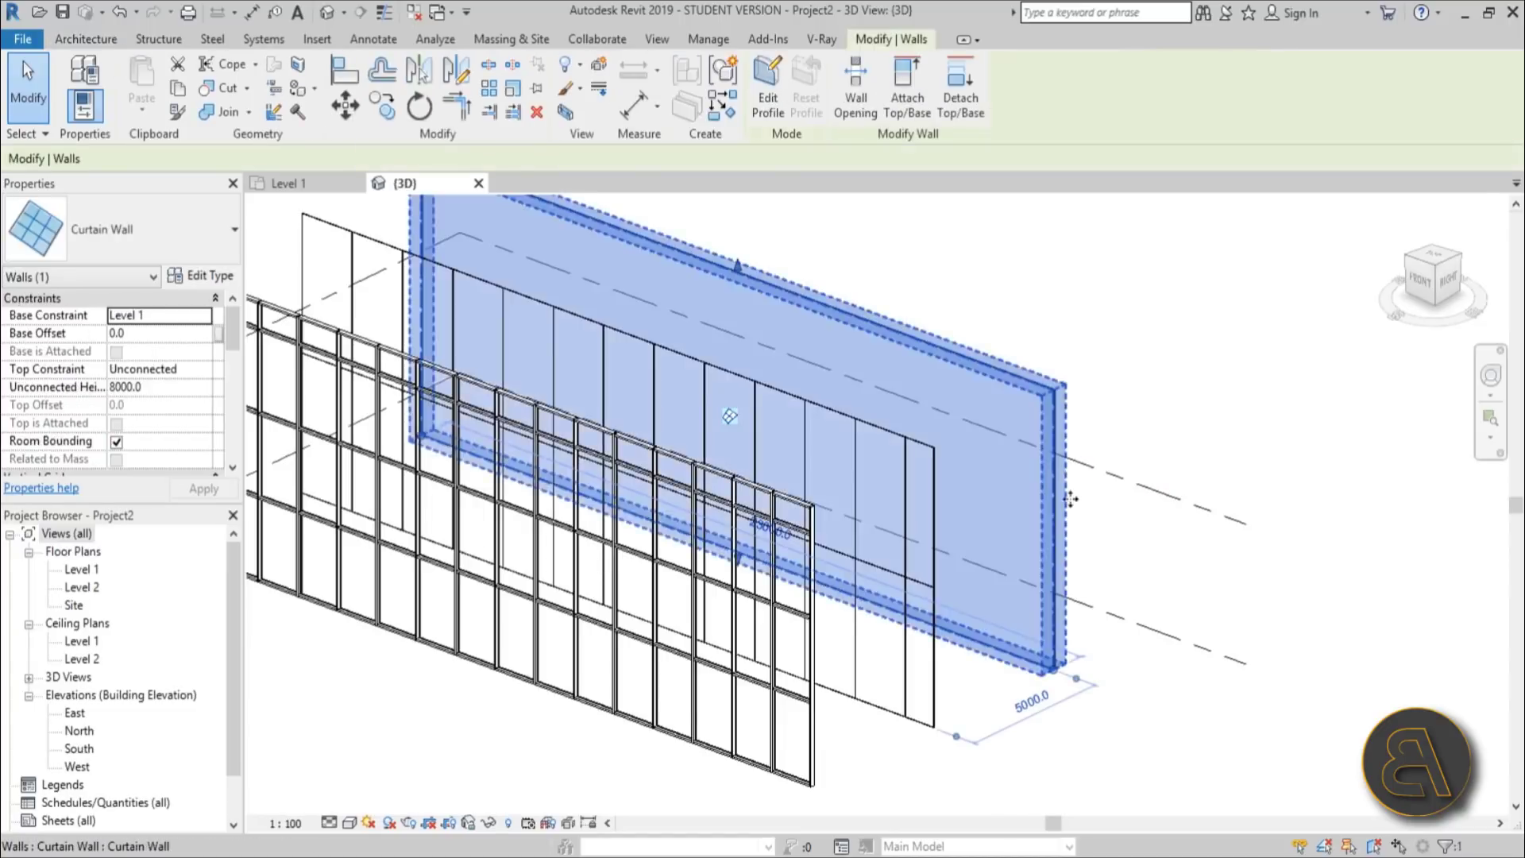
Step: Edit the rear curtain wall's profile and draw a start-end-radius arc across its top corner
click(1120, 541)
click(1060, 549)
shift+middle_drag(1060, 549, 1181, 555)
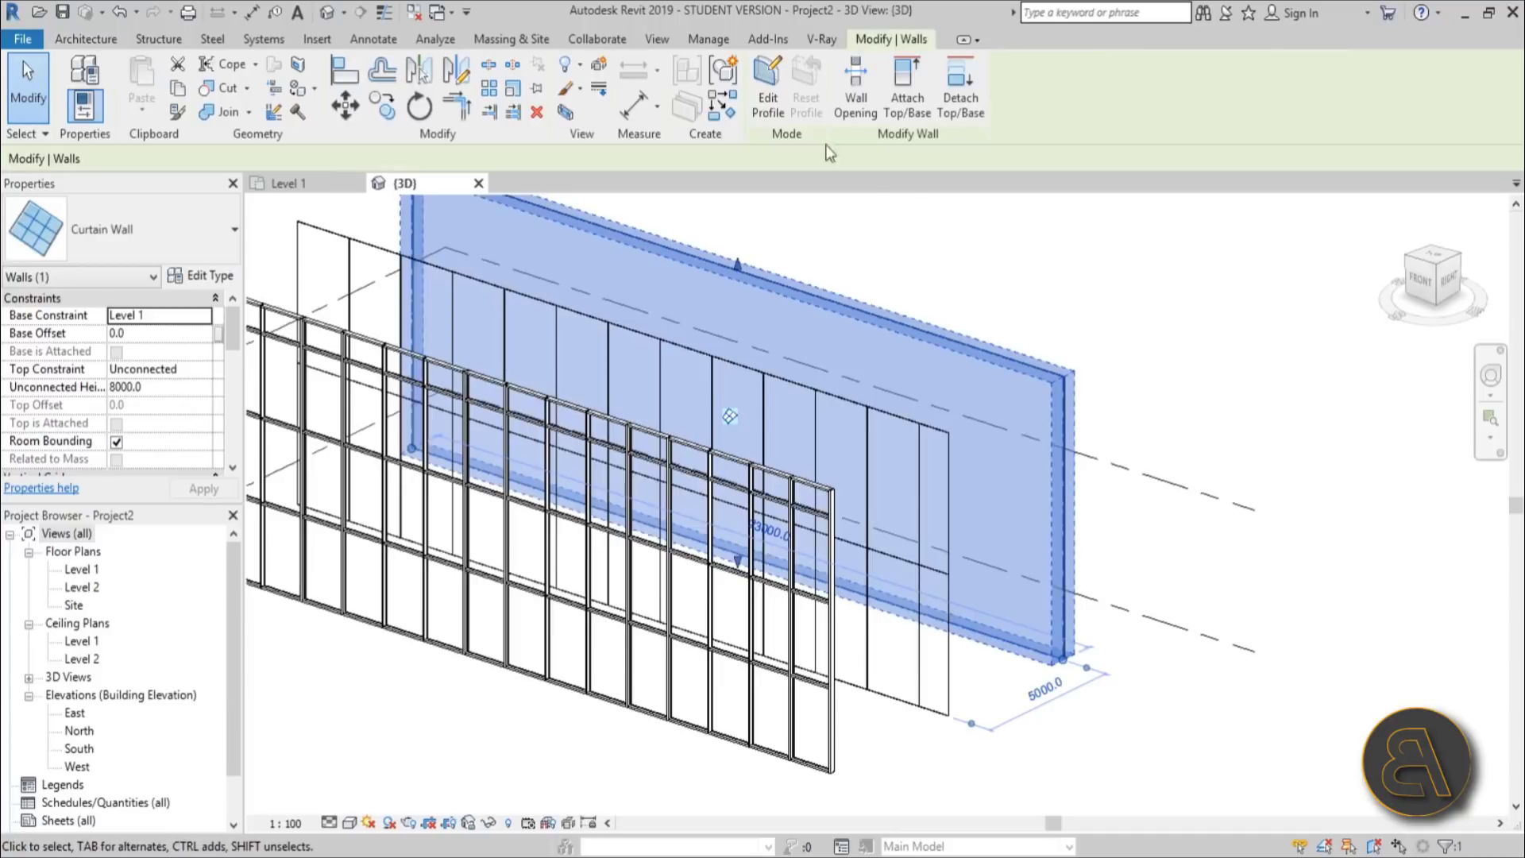
click(768, 103)
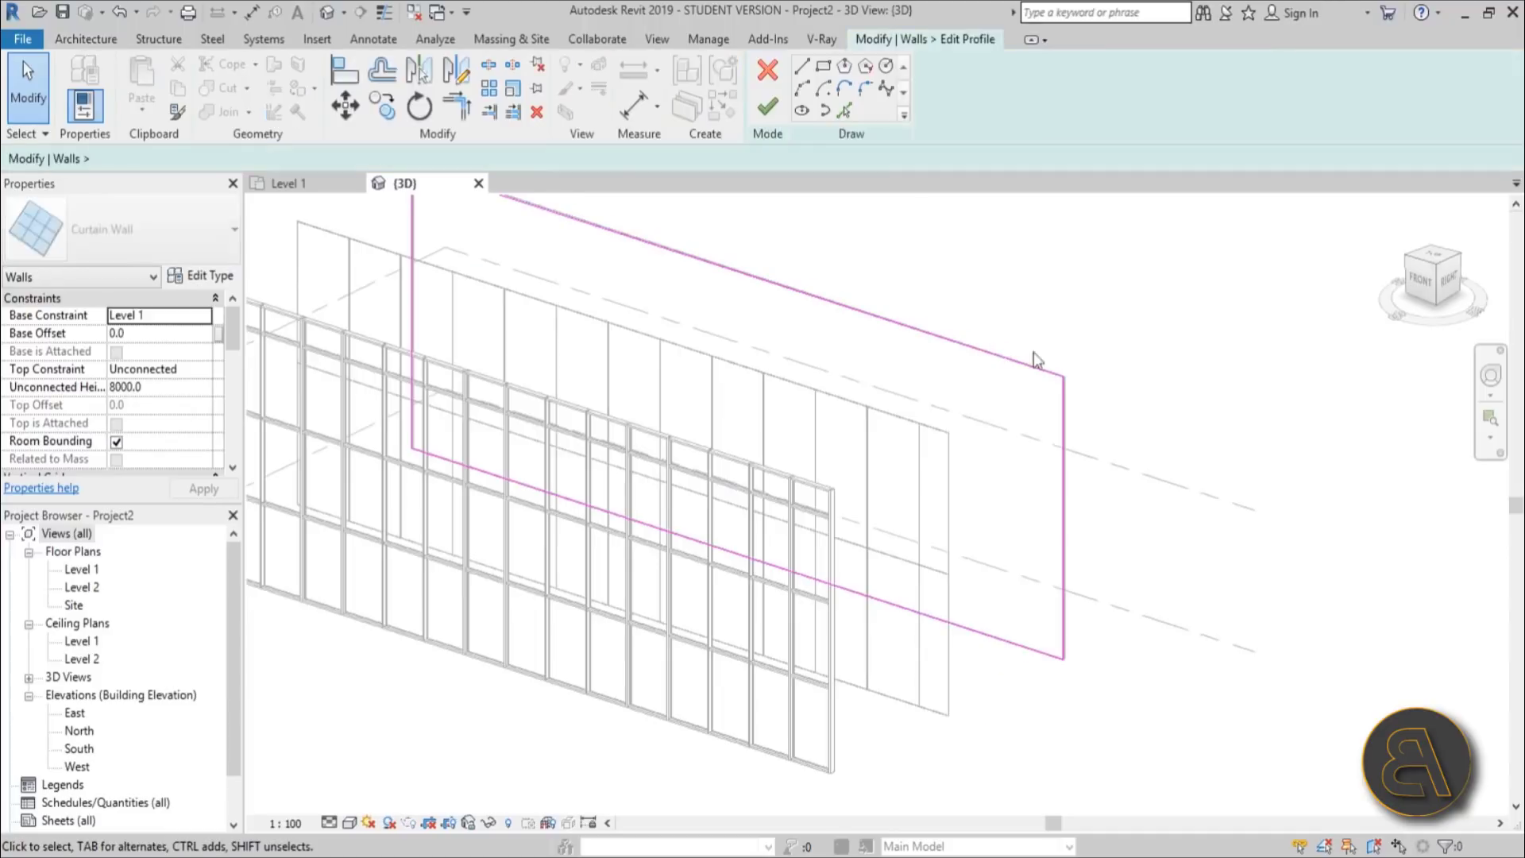
click(802, 88)
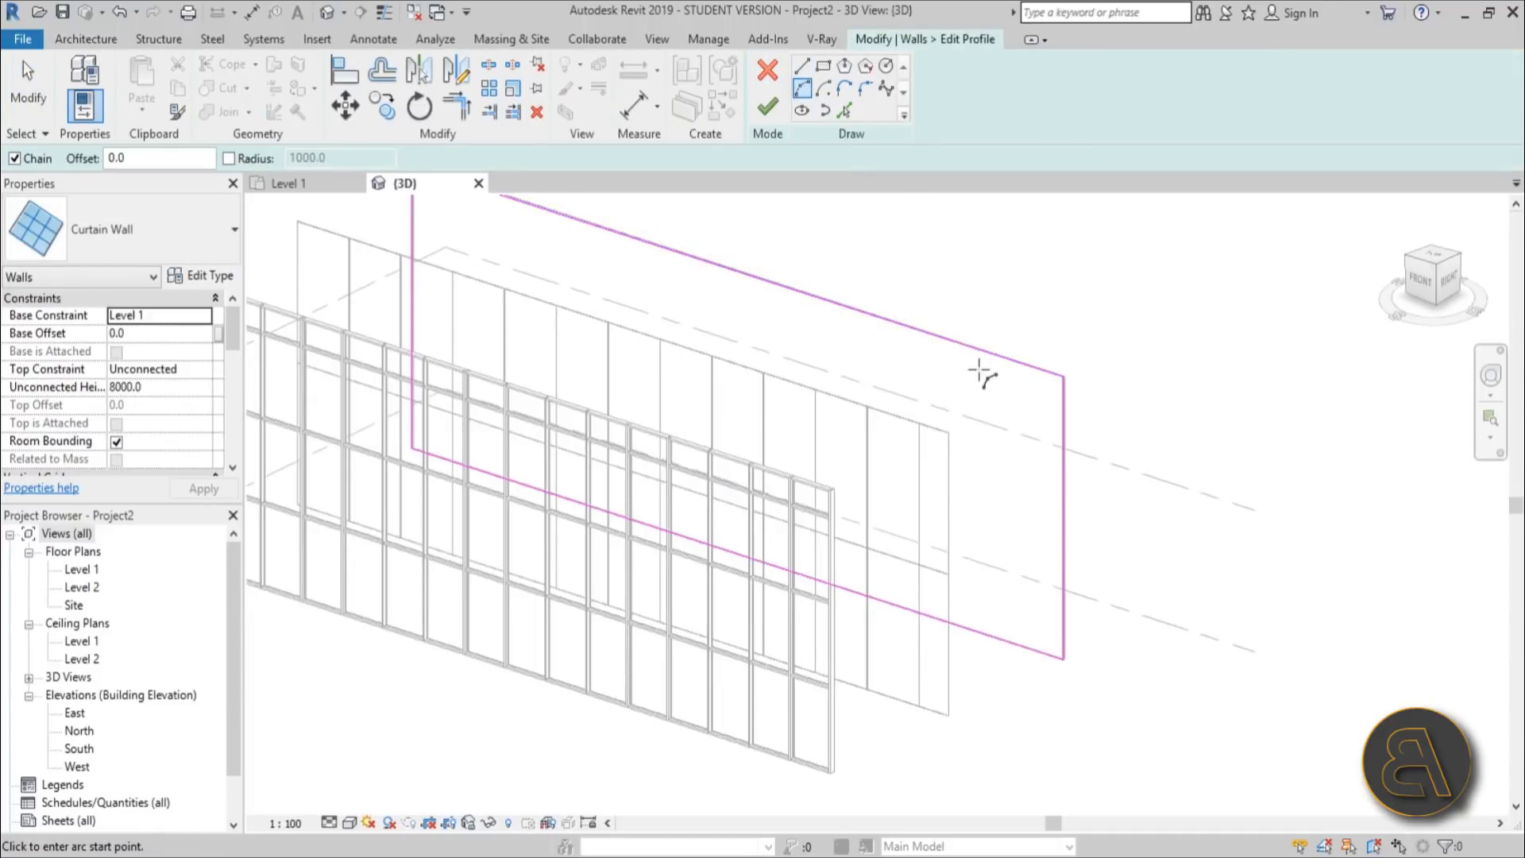
click(970, 348)
click(1064, 493)
click(1038, 416)
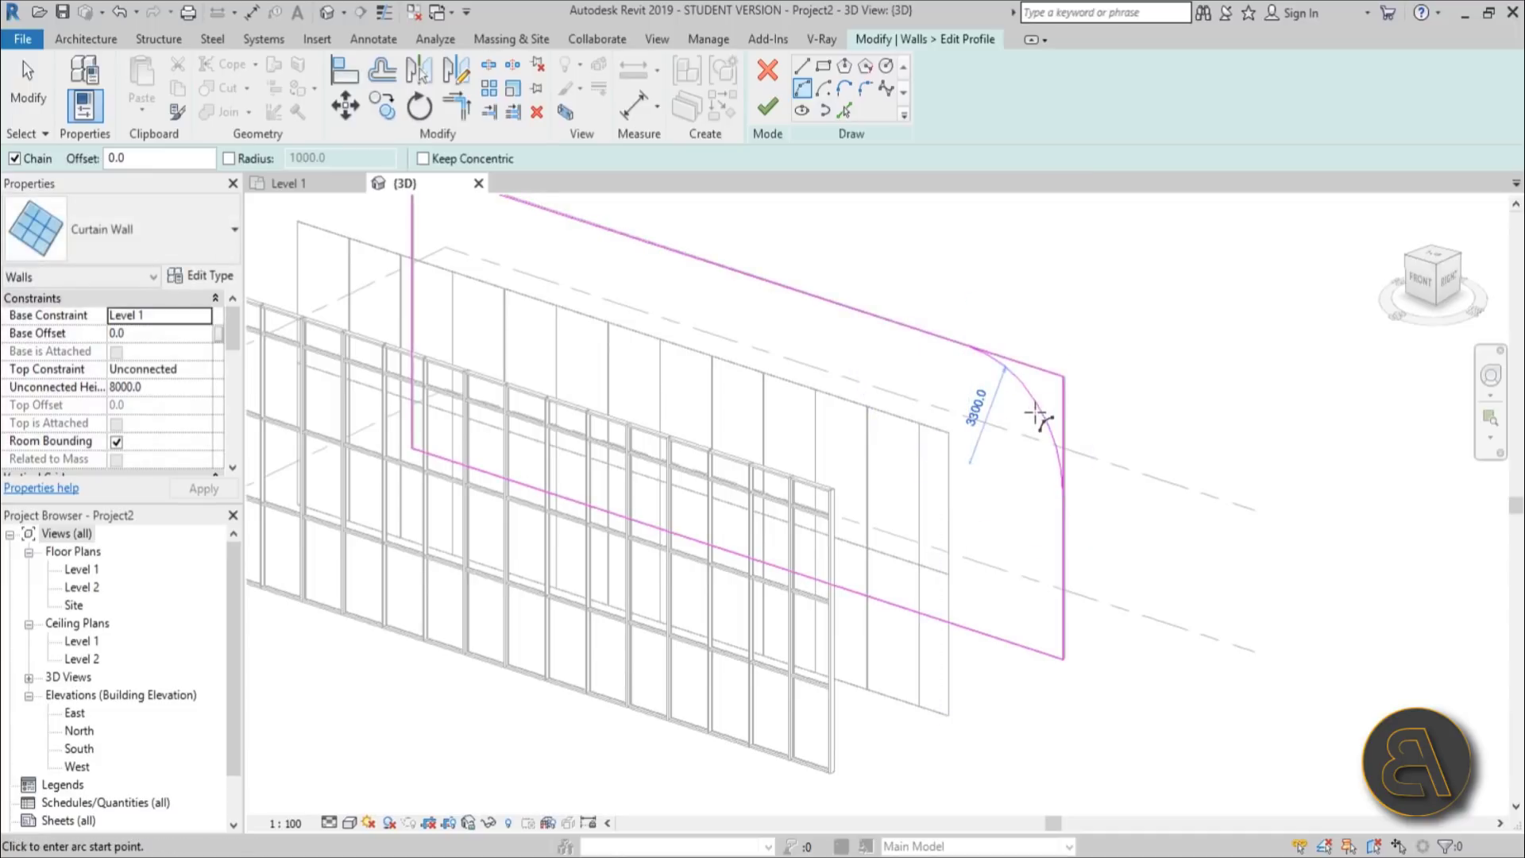
Step: Trim the outline edge to the arc with TR and finish the profile edit
key(Escape)
key(Escape)
key(t)
key(r)
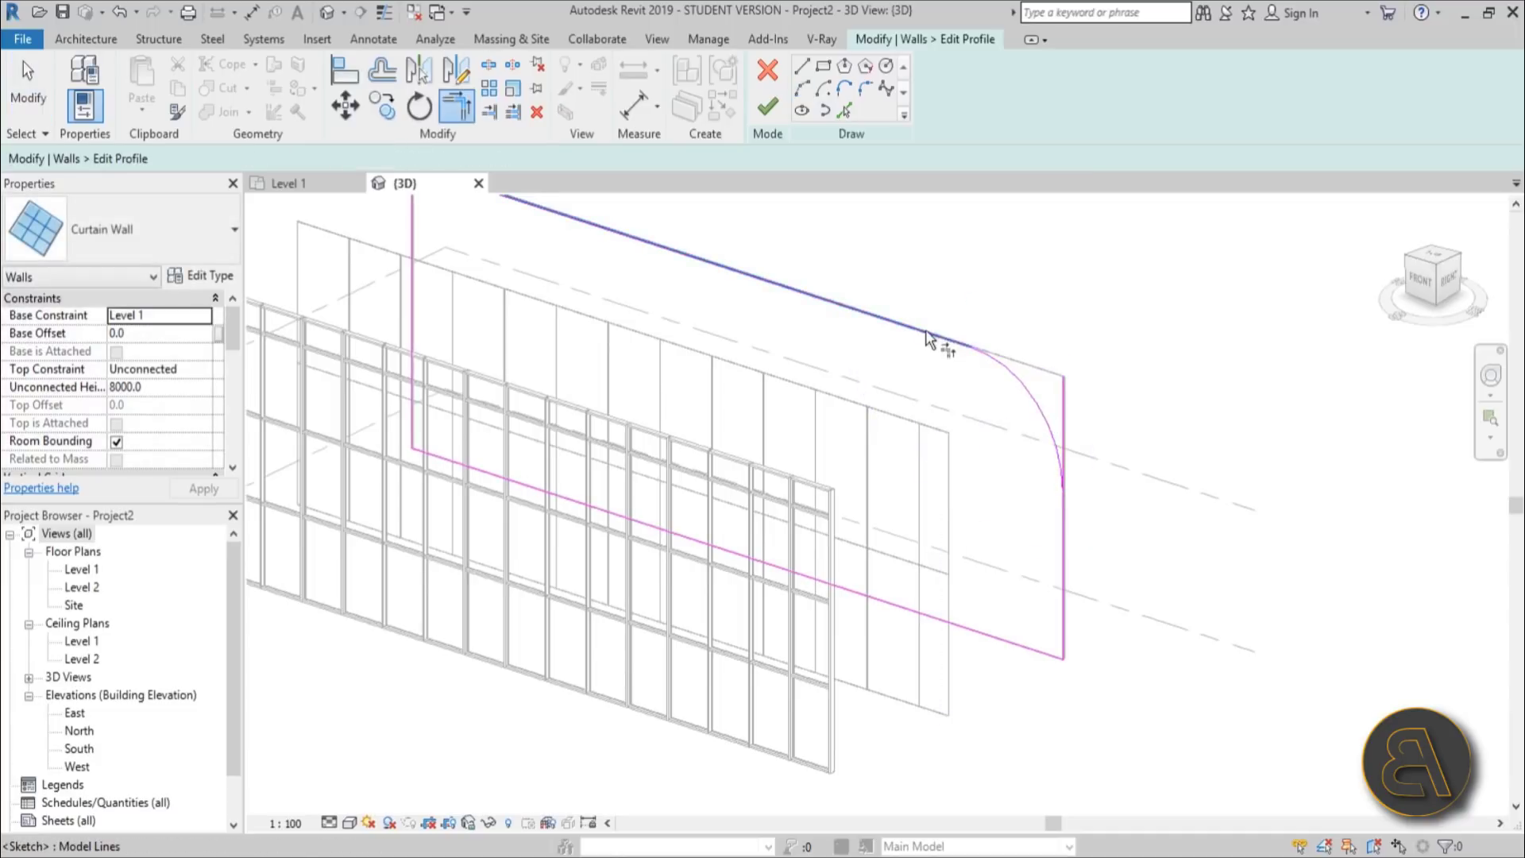
click(1043, 412)
click(1064, 520)
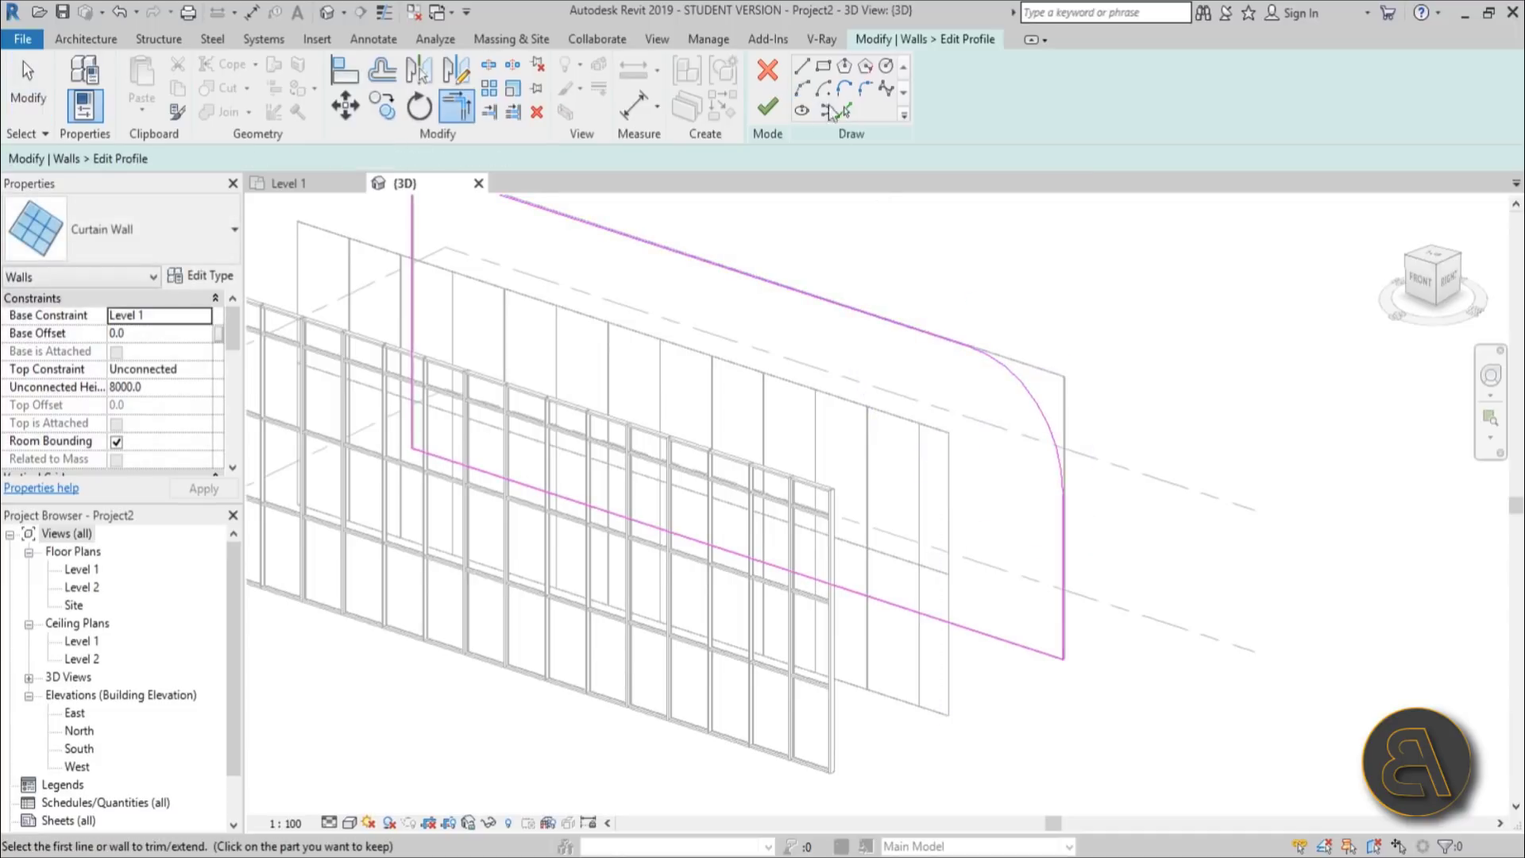
click(772, 111)
click(1087, 322)
shift+middle_drag(1086, 322, 1080, 373)
Step: Orbit, zoom and pan around the front Storefront wall, selecting and deselecting it
click(835, 690)
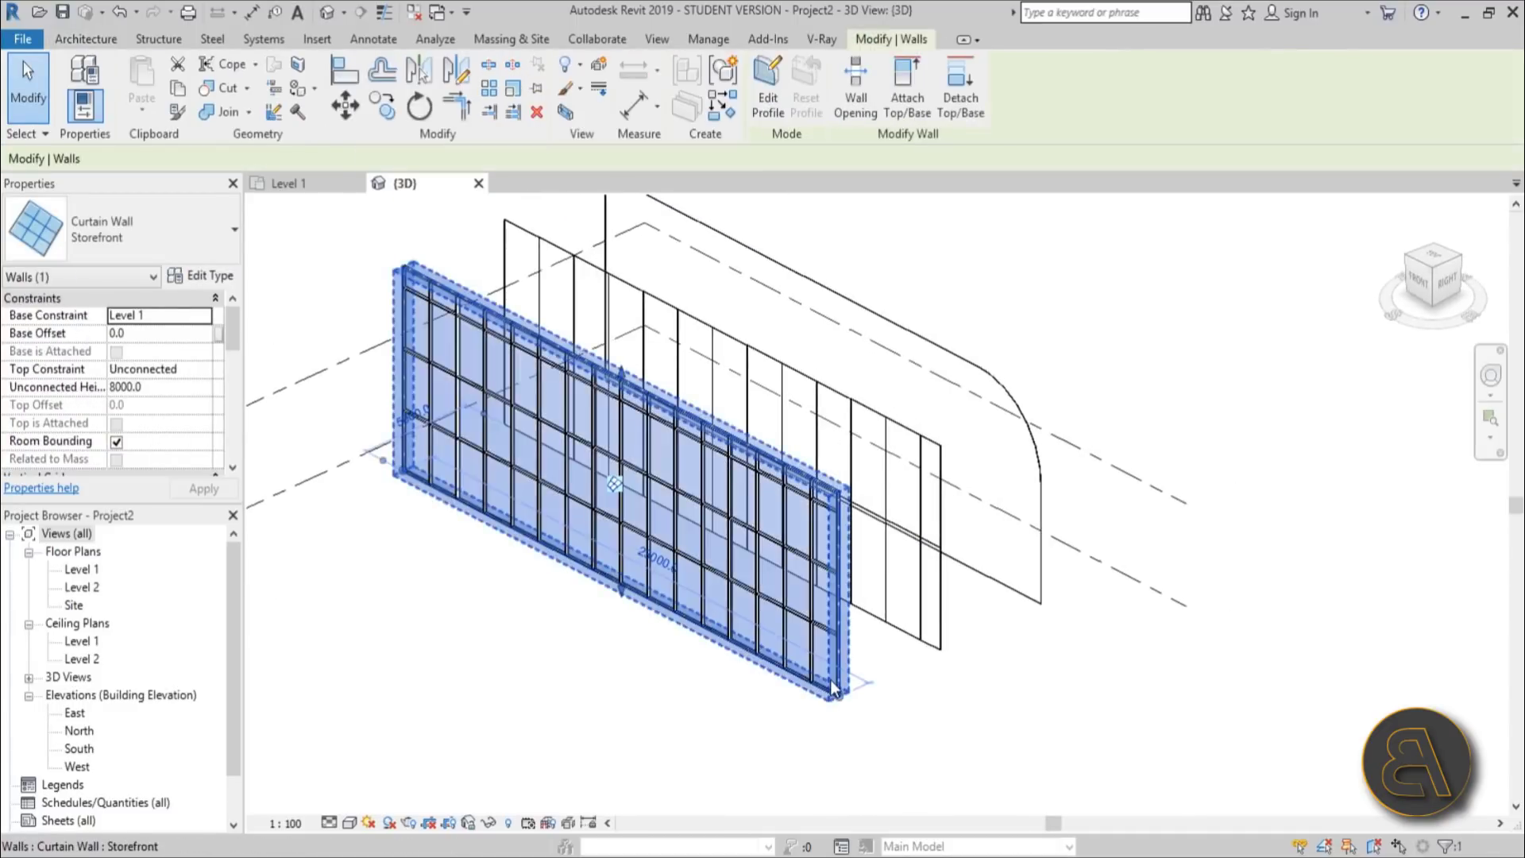
click(558, 650)
mouse_move(667, 711)
shift+middle_down()
mouse_move(783, 705)
mouse_move(683, 707)
shift+middle_up()
scroll(470, 486, up, 5)
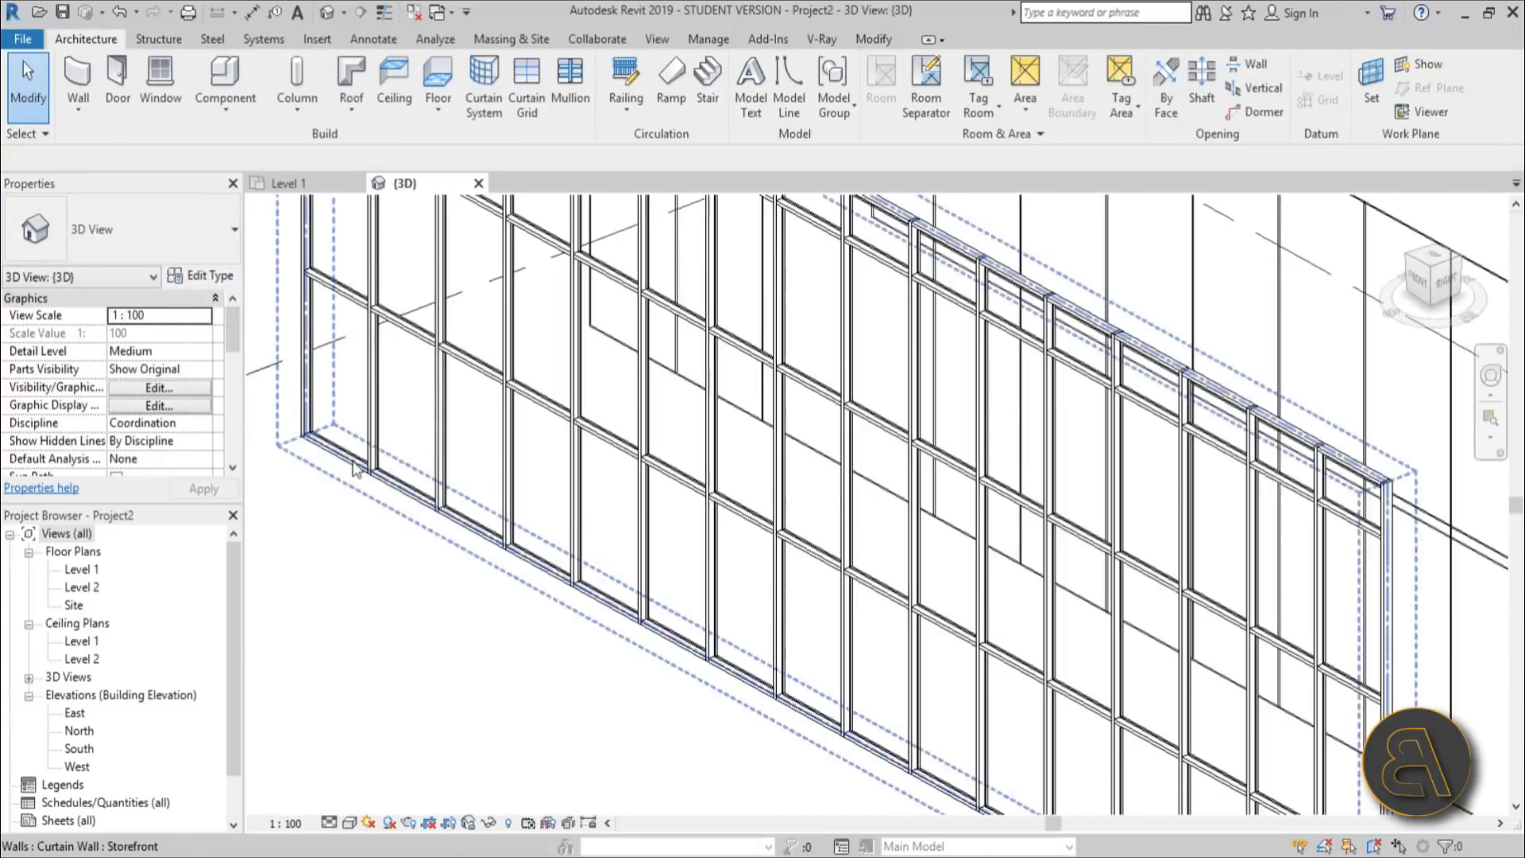
scroll(459, 543, down, 3)
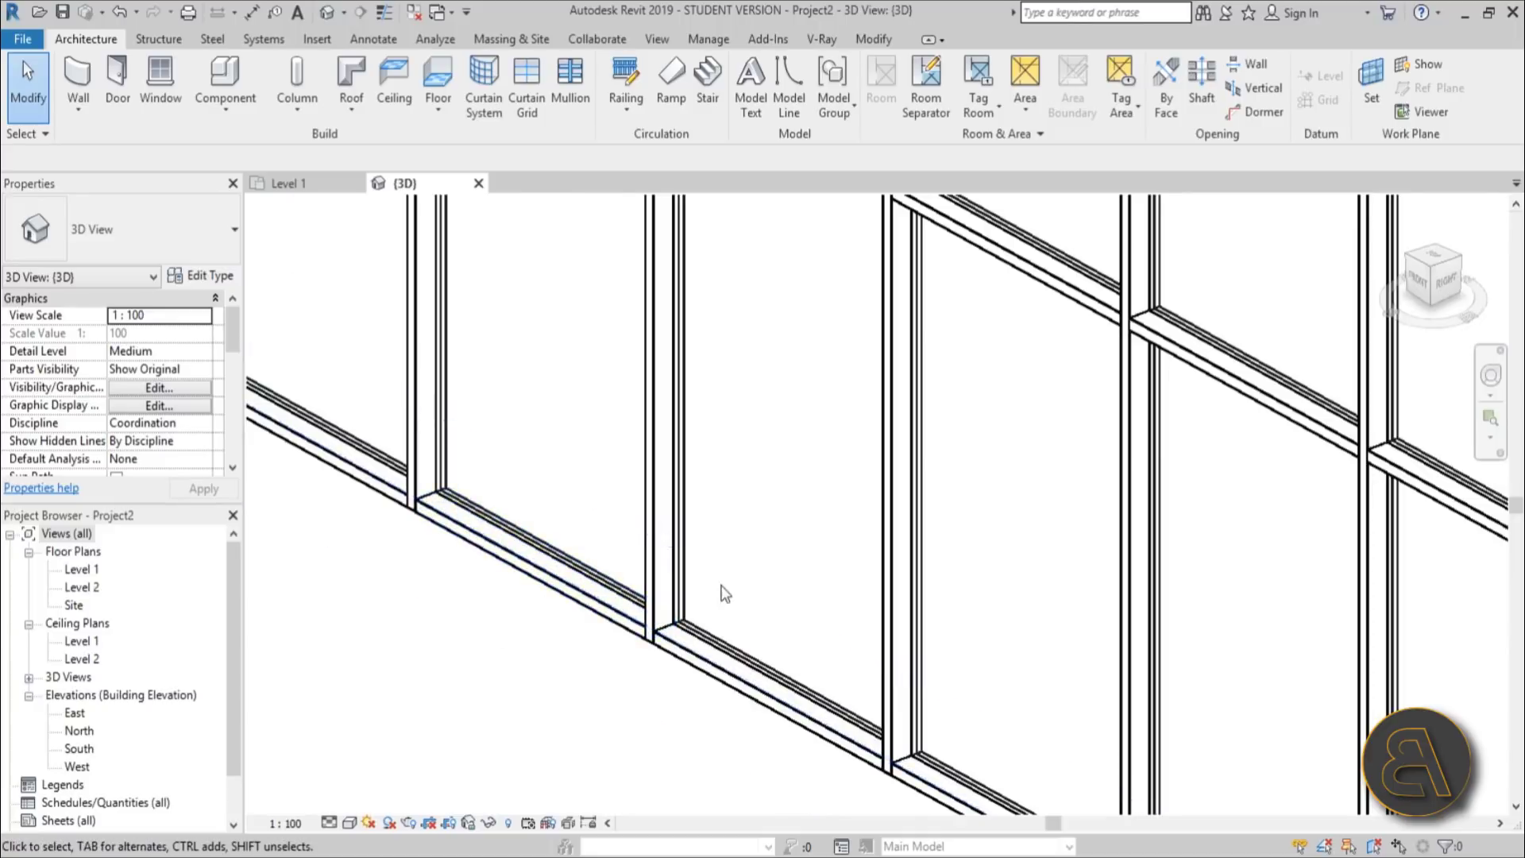
scroll(722, 592, up, 5)
scroll(651, 528, down, 6)
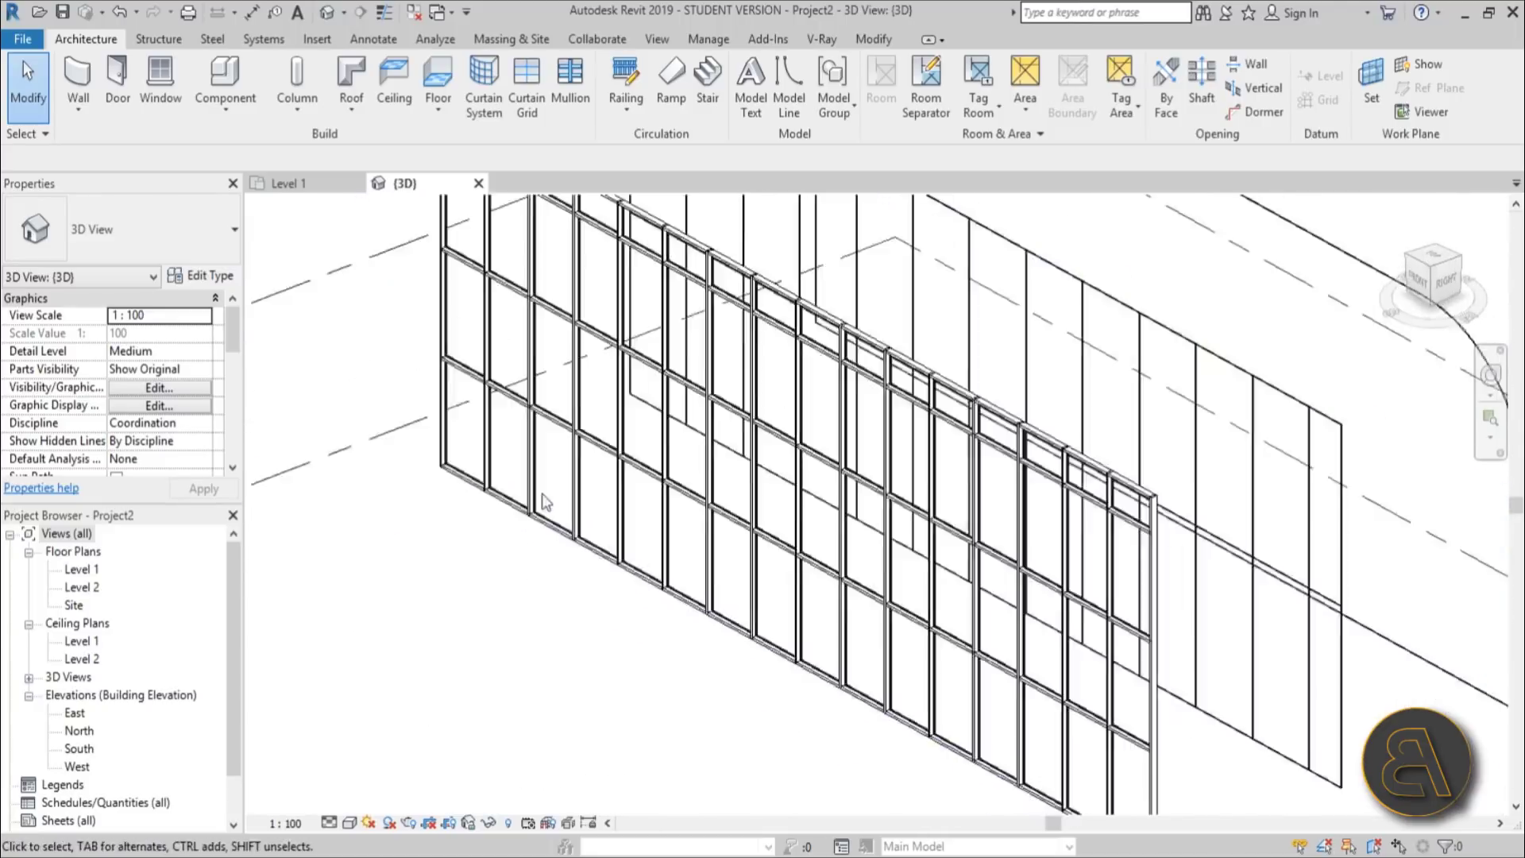
shift+middle_drag(648, 557, 596, 514)
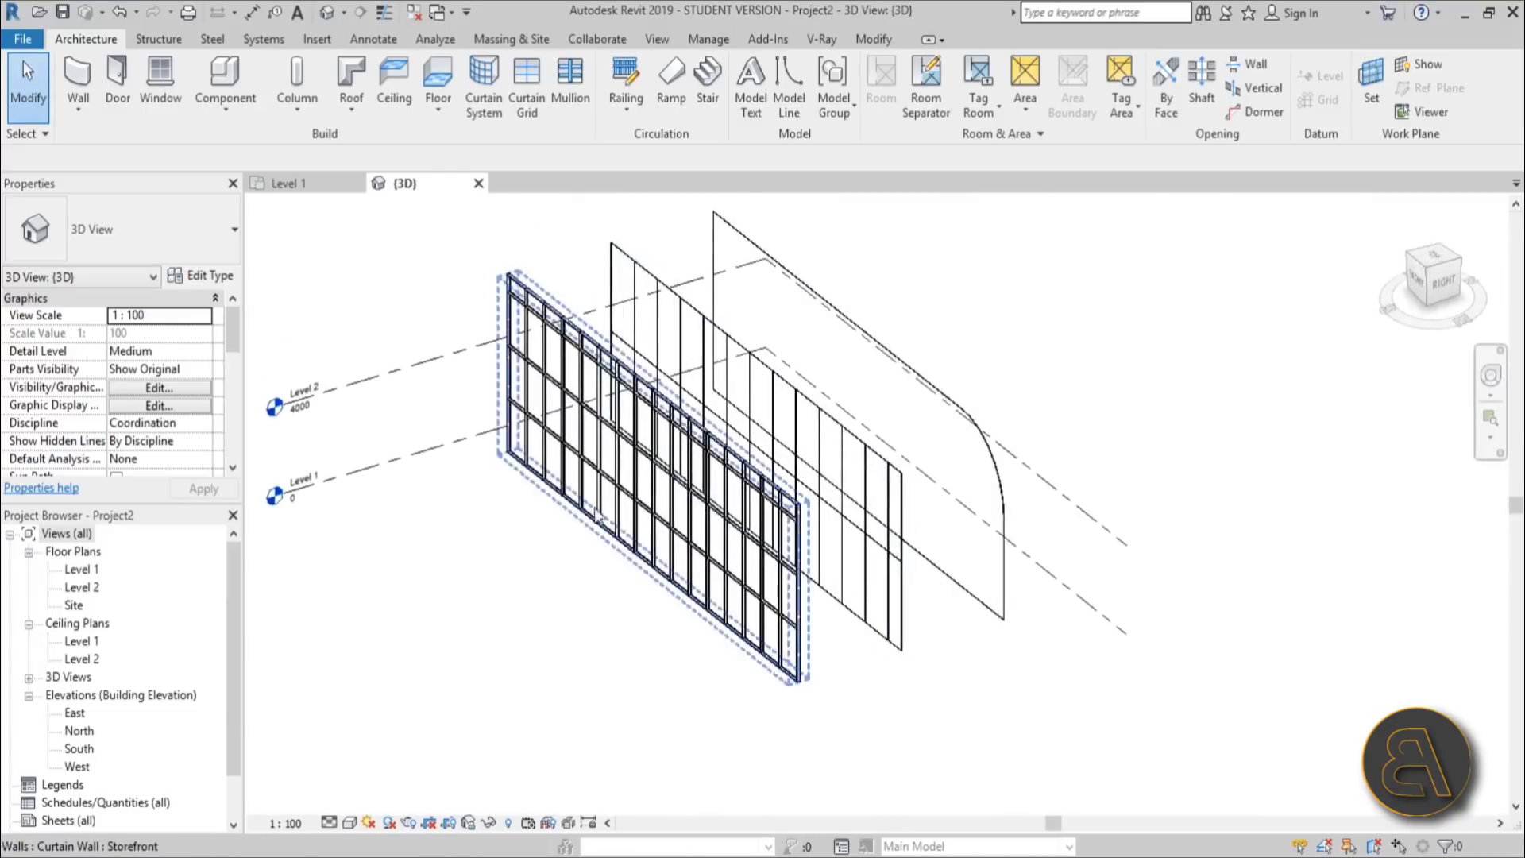
click(569, 518)
click(561, 569)
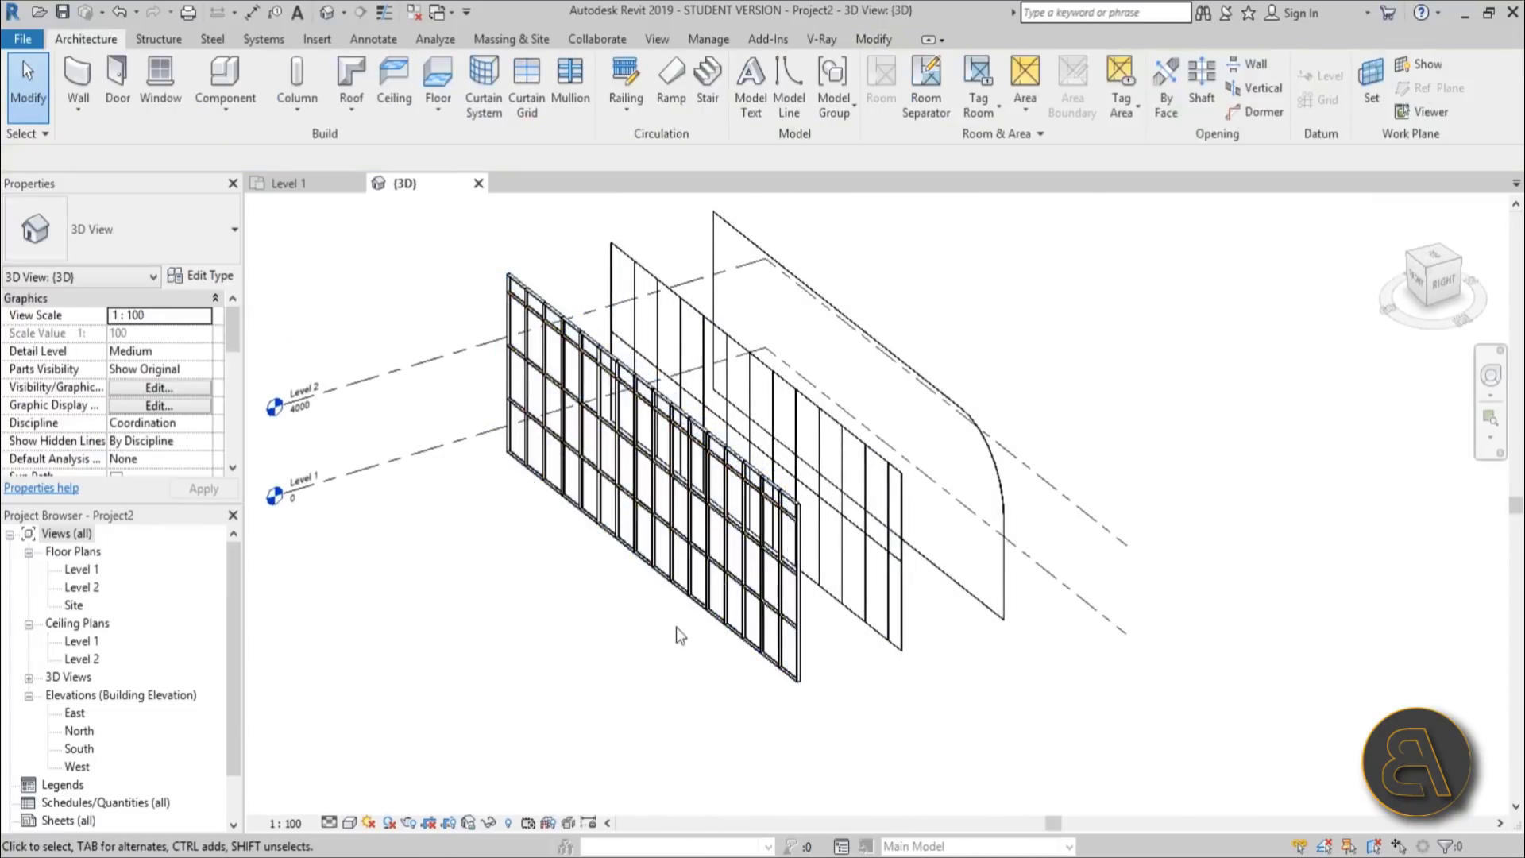
middle_drag(800, 705, 656, 662)
Step: Check the Exterior Glazing wall, then zoom out so all three curtain walls show
click(691, 601)
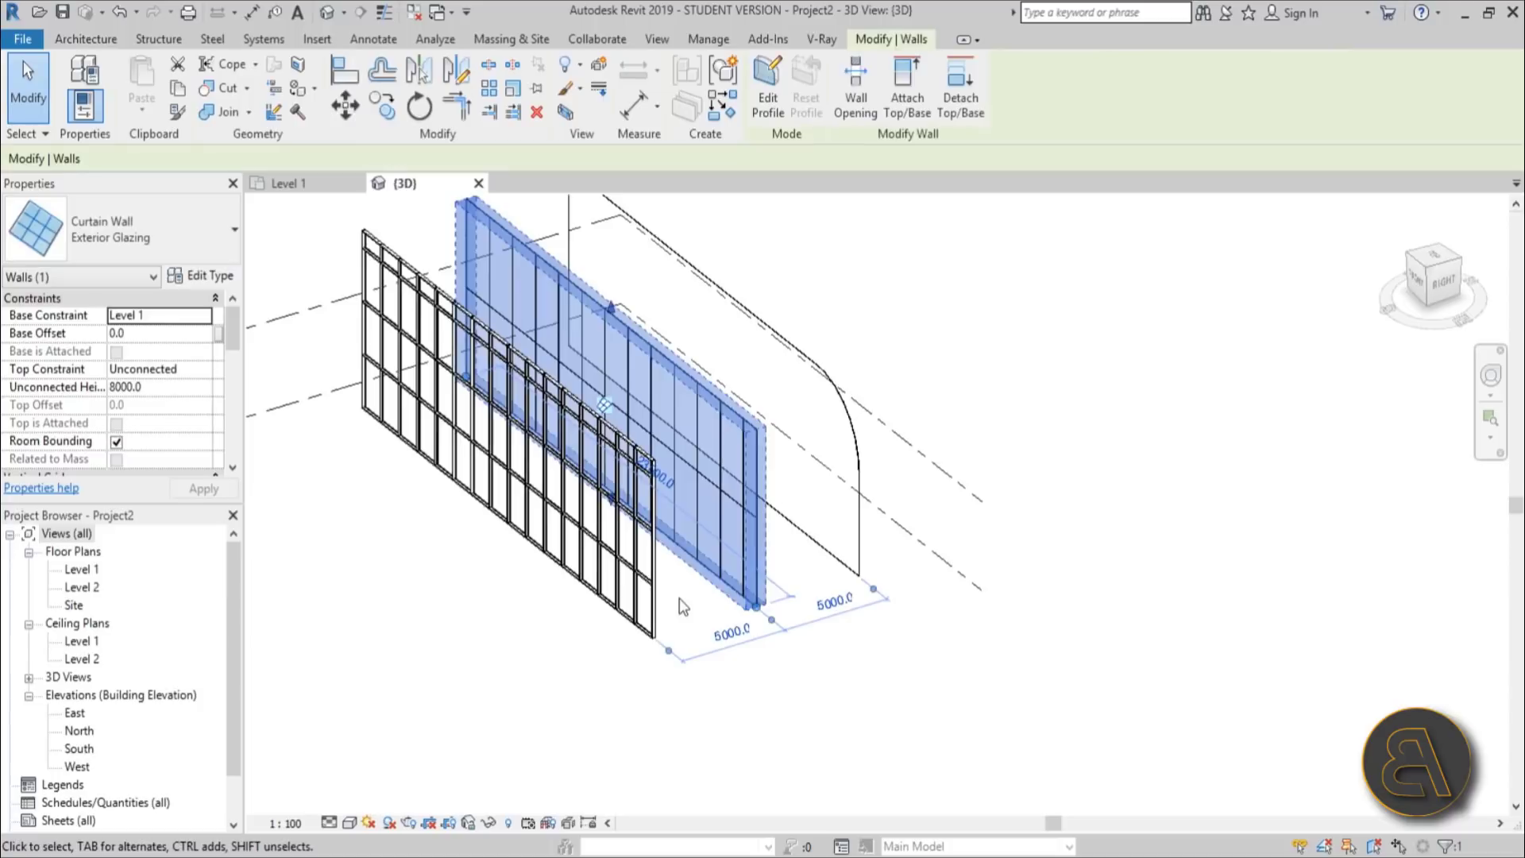
scroll(691, 556, up, 6)
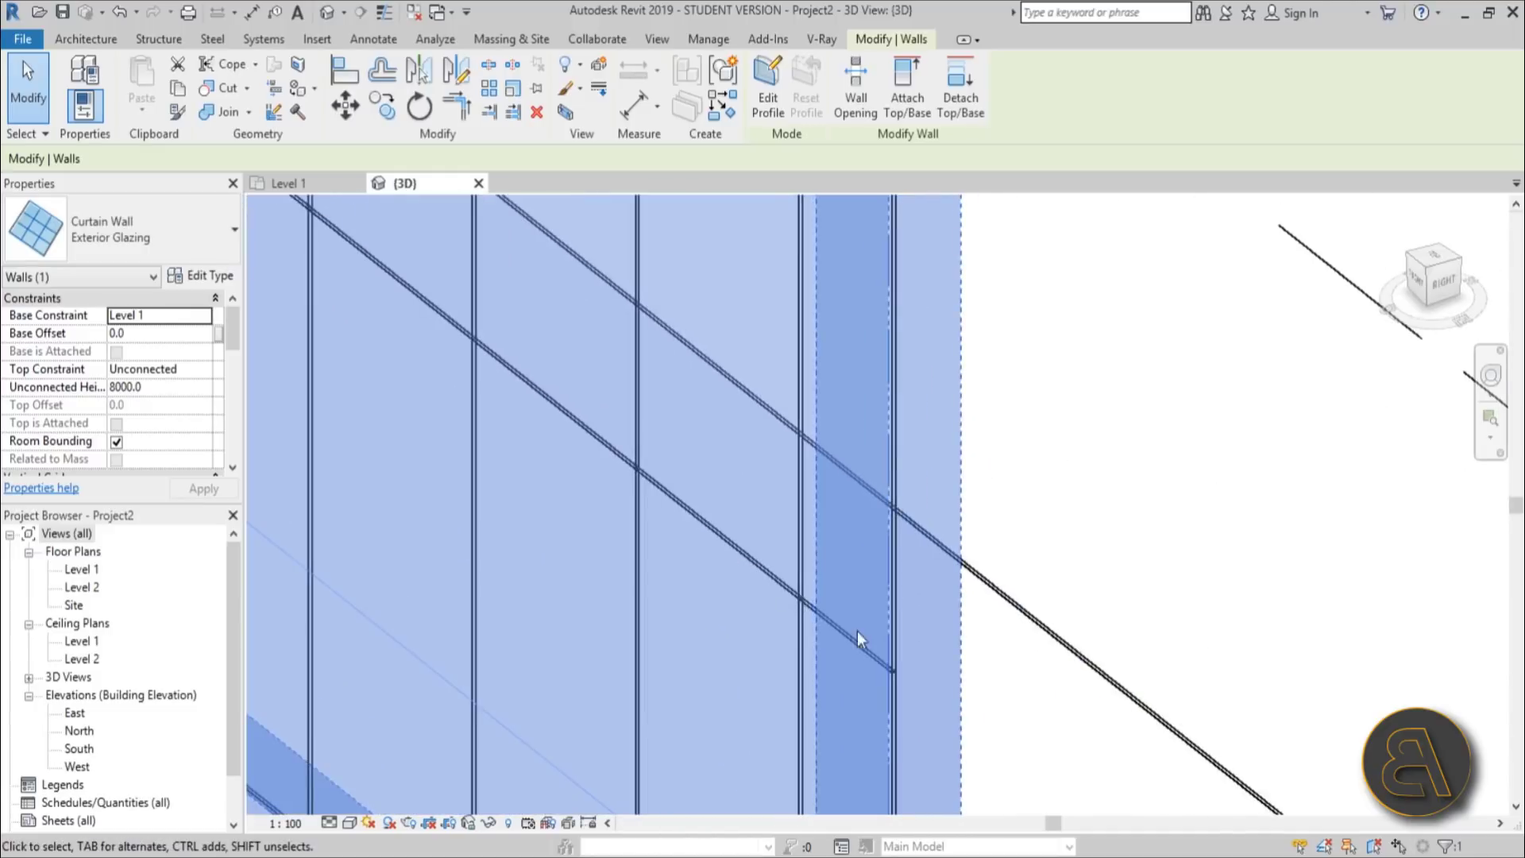
scroll(693, 527, down, 6)
click(890, 435)
shift+middle_drag(889, 435, 880, 436)
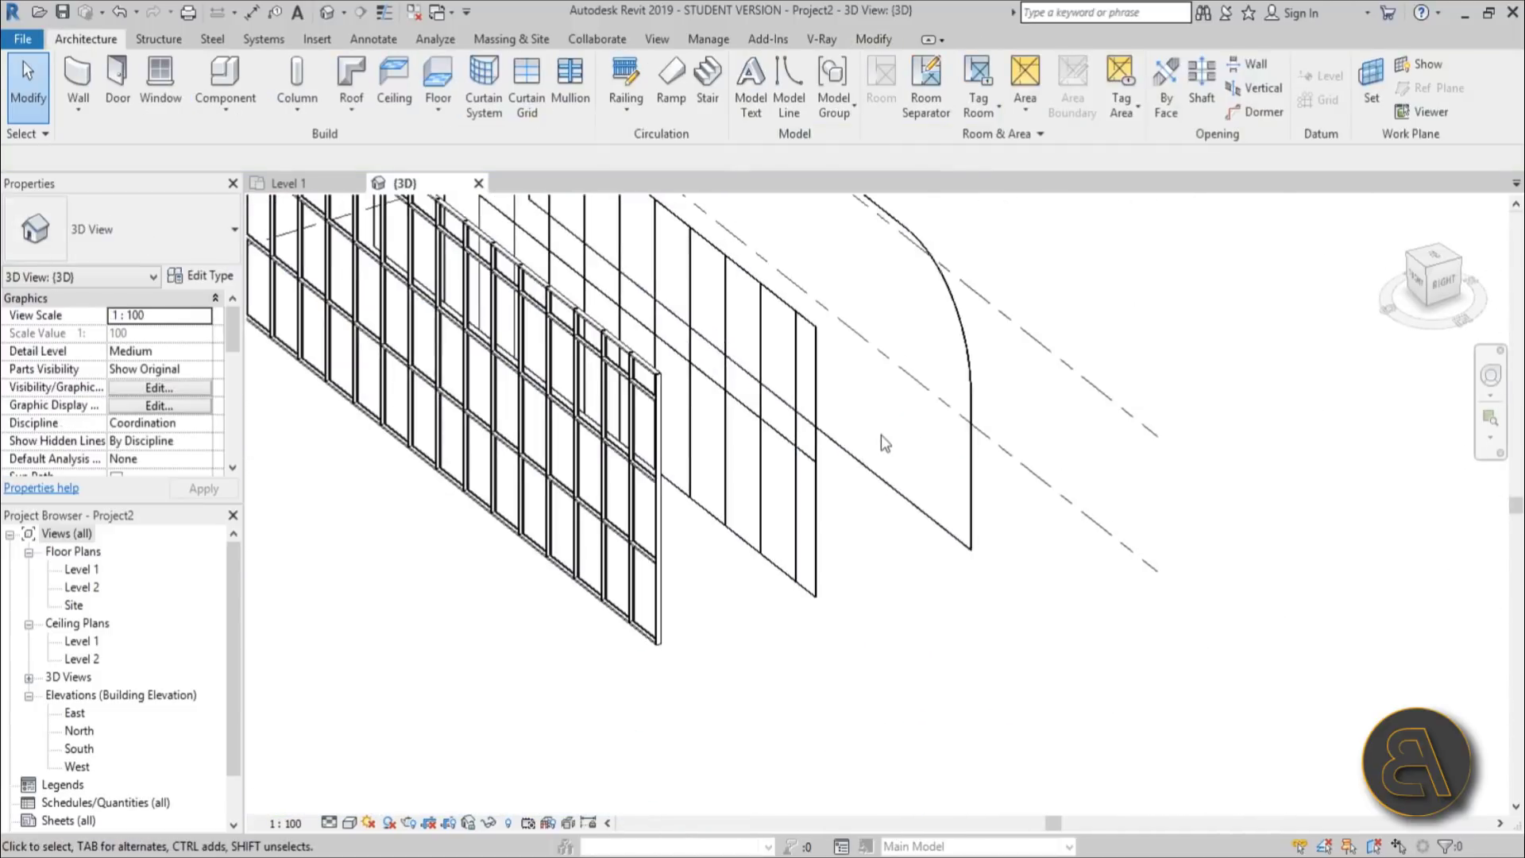
click(829, 512)
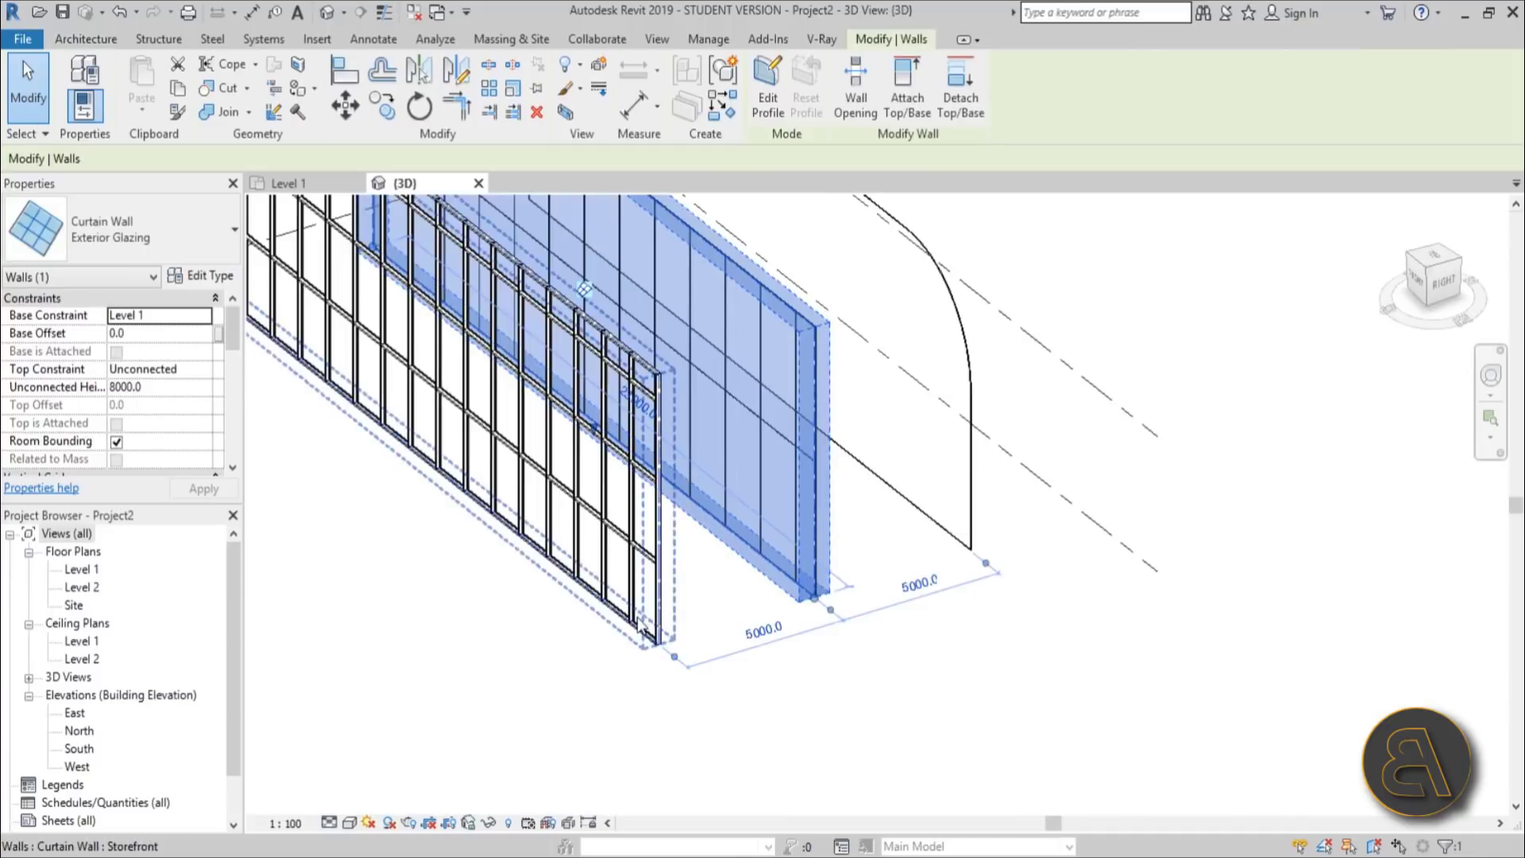
click(920, 706)
scroll(851, 595, down, 3)
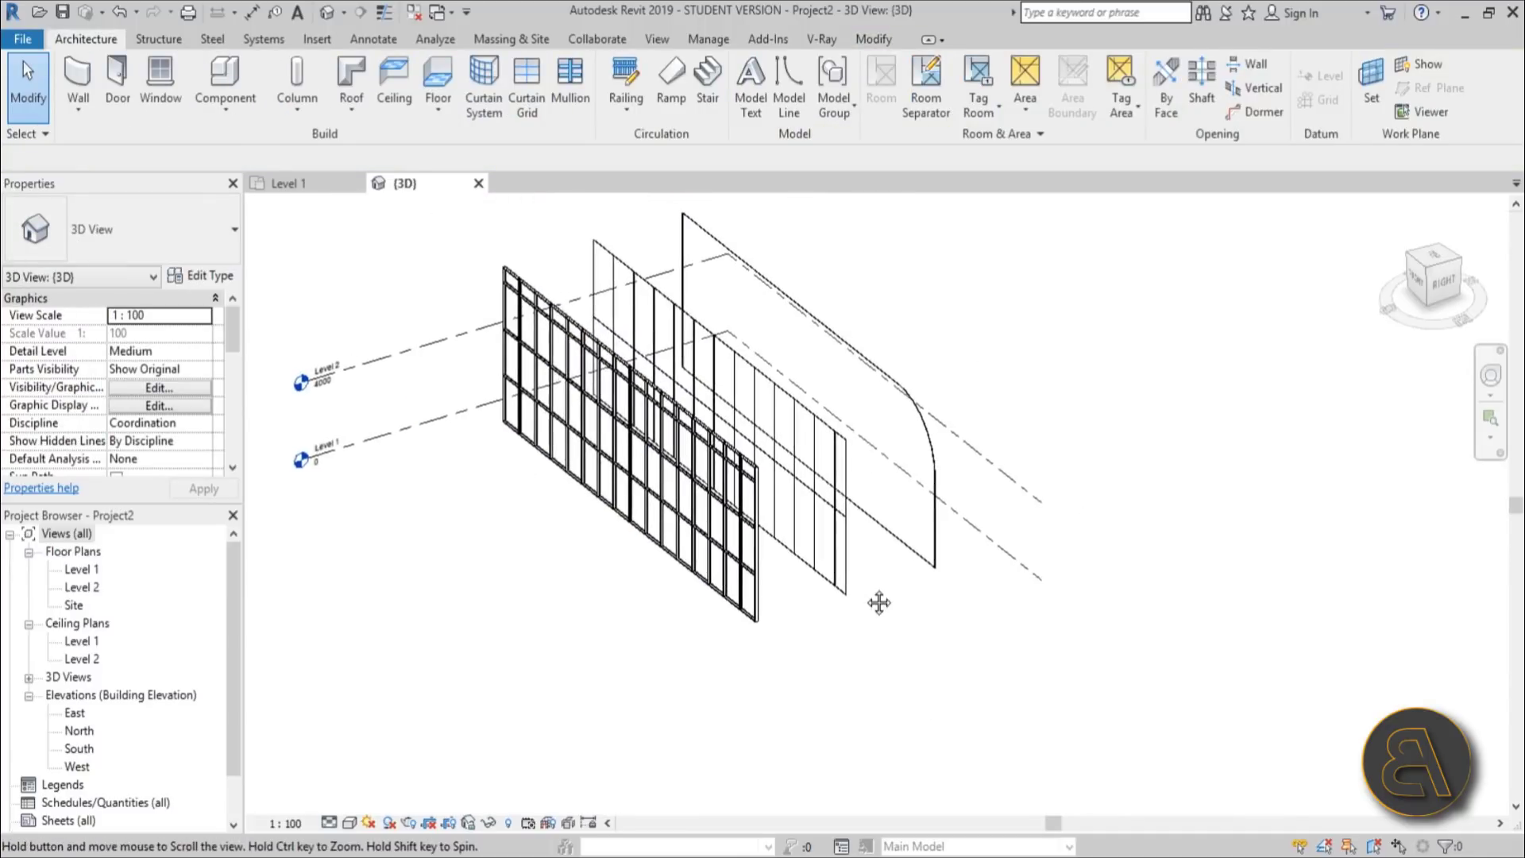
scroll(865, 595, up, 2)
scroll(864, 596, down, 1)
Step: Zoom in on the rounded rear curtain wall, then pan back to all three walls
click(921, 562)
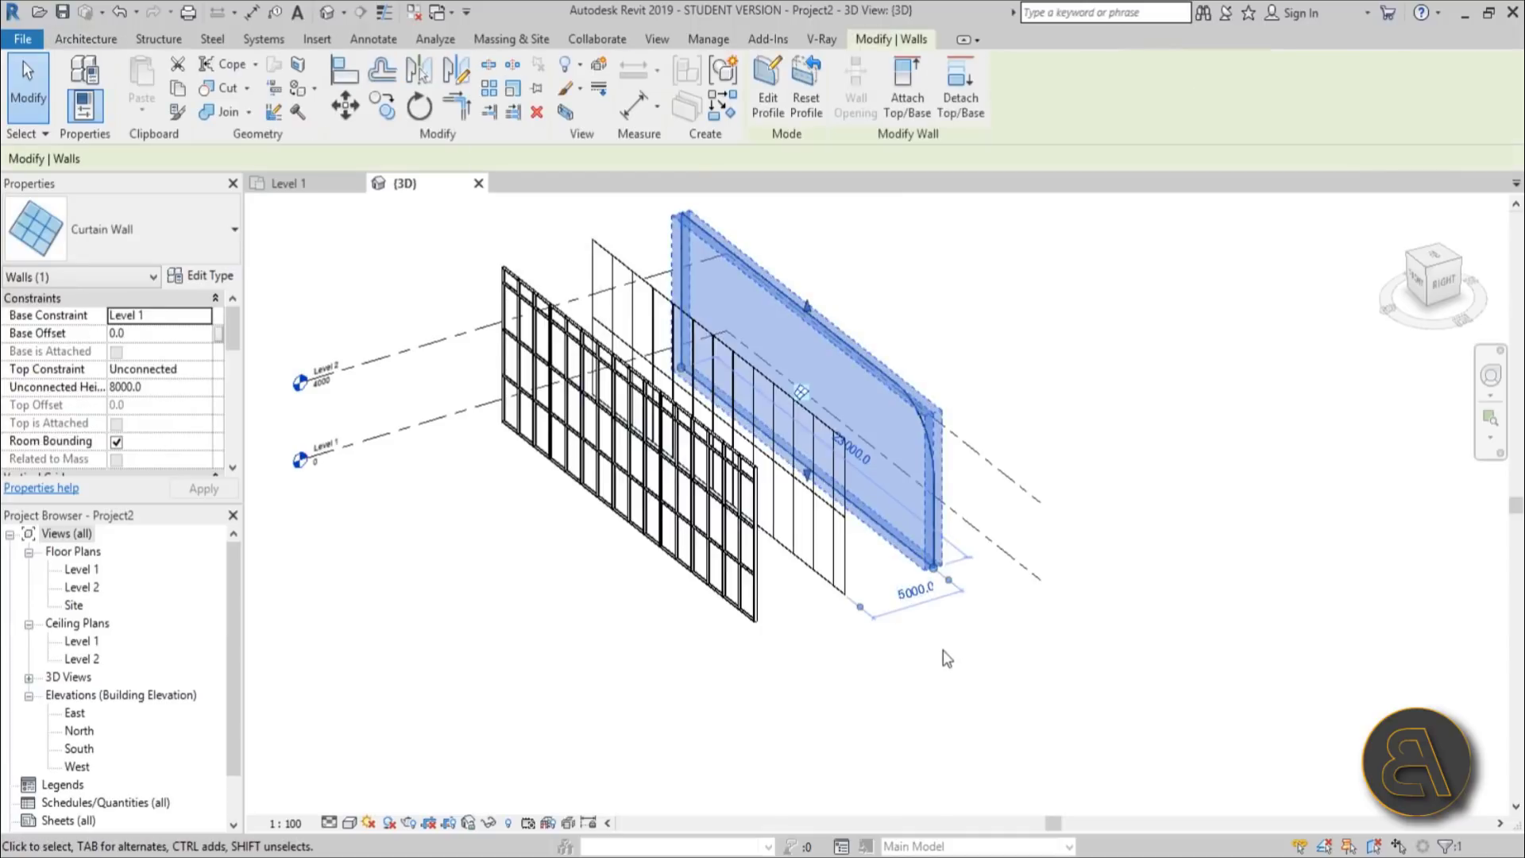
scroll(884, 421, up, 4)
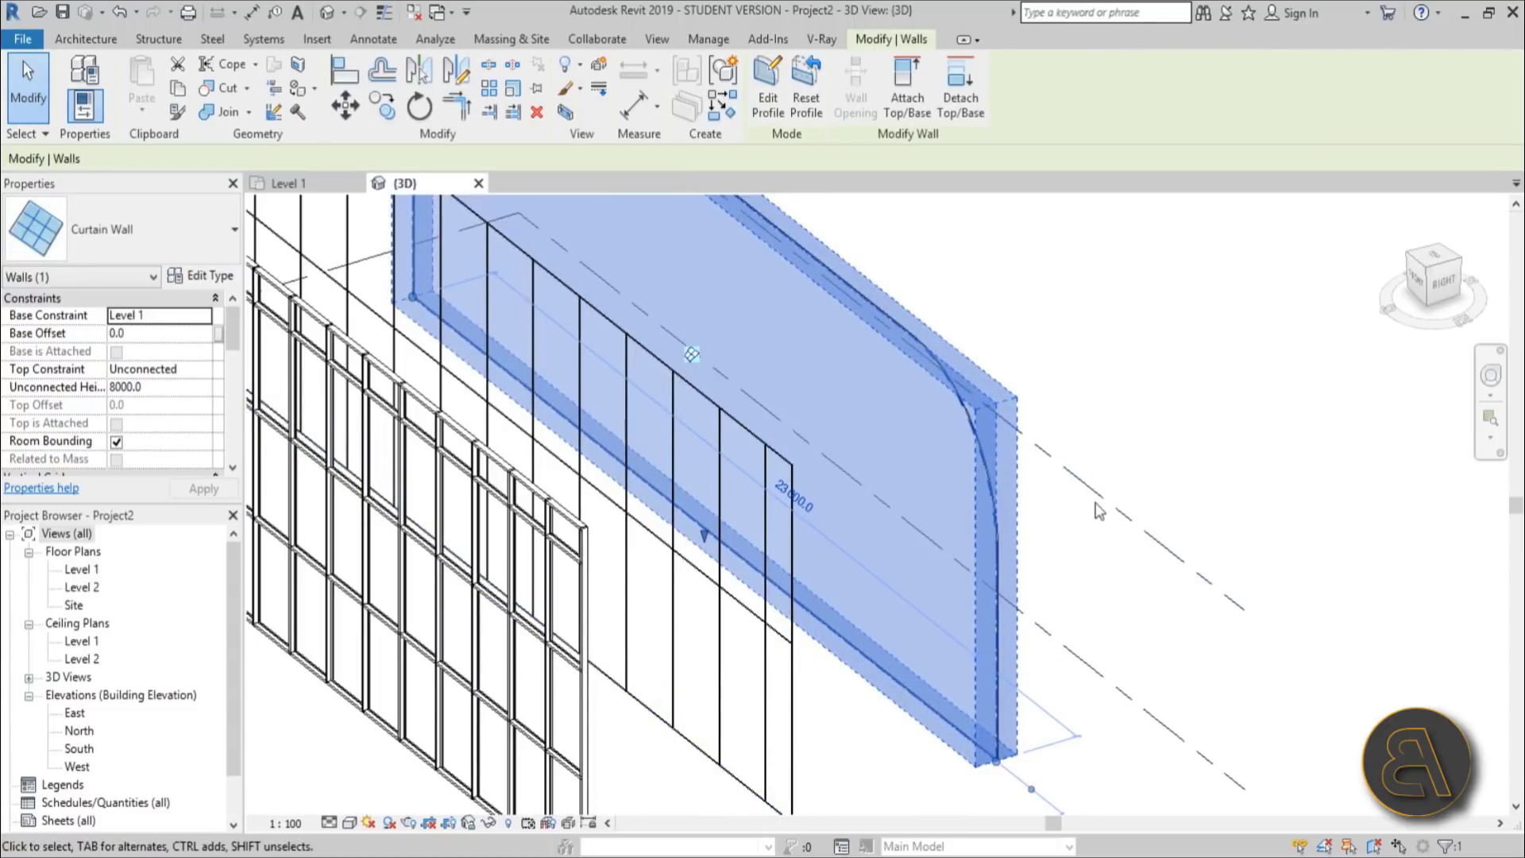
click(1134, 439)
scroll(1134, 439, down, 4)
middle_drag(1134, 478, 1108, 461)
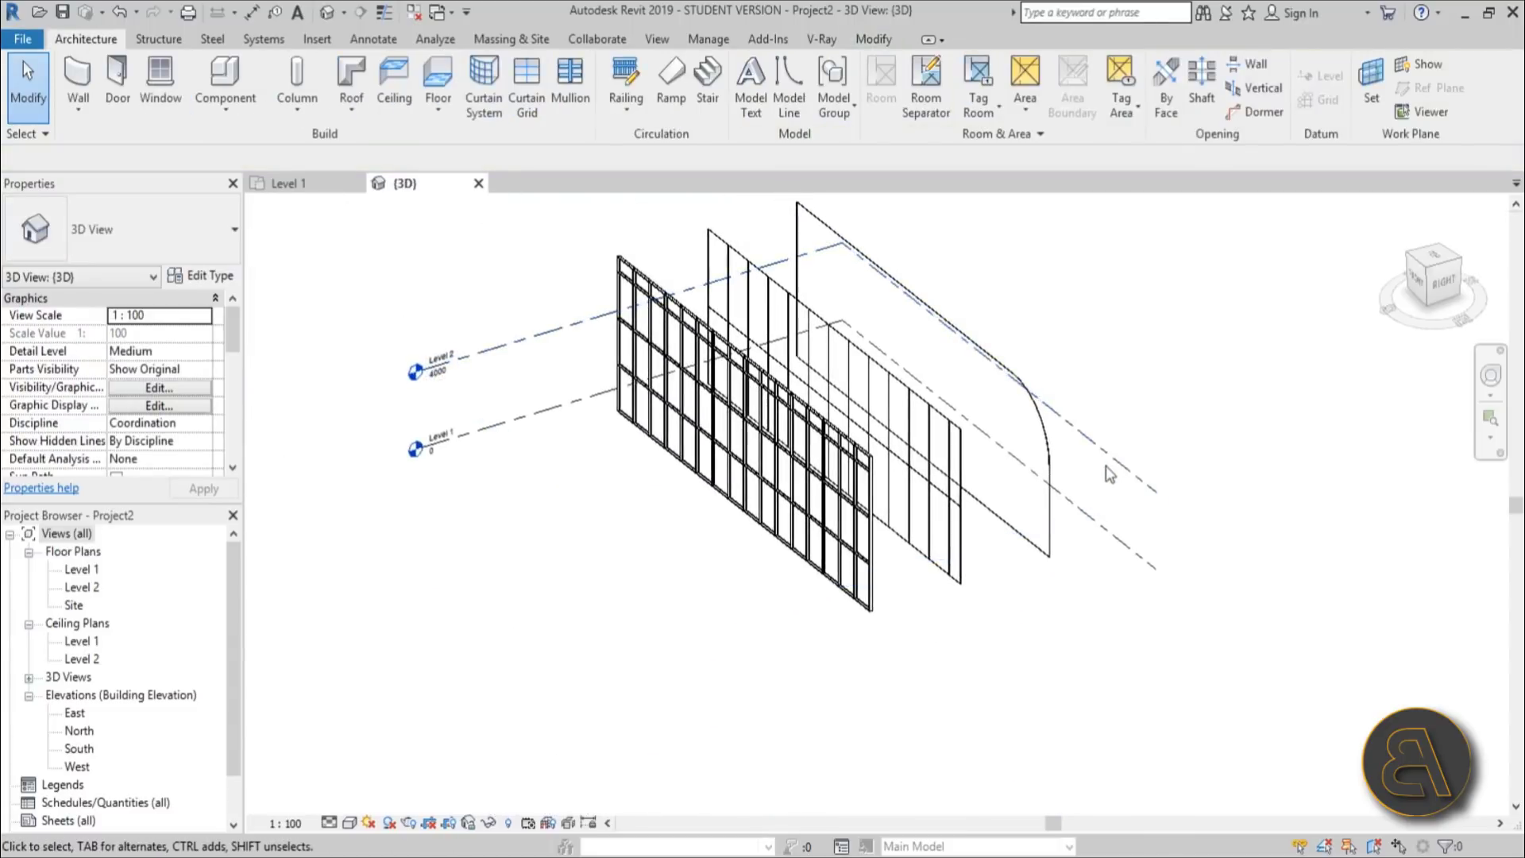
Step: Select the front Storefront curtain wall and bring up its type properties
click(848, 602)
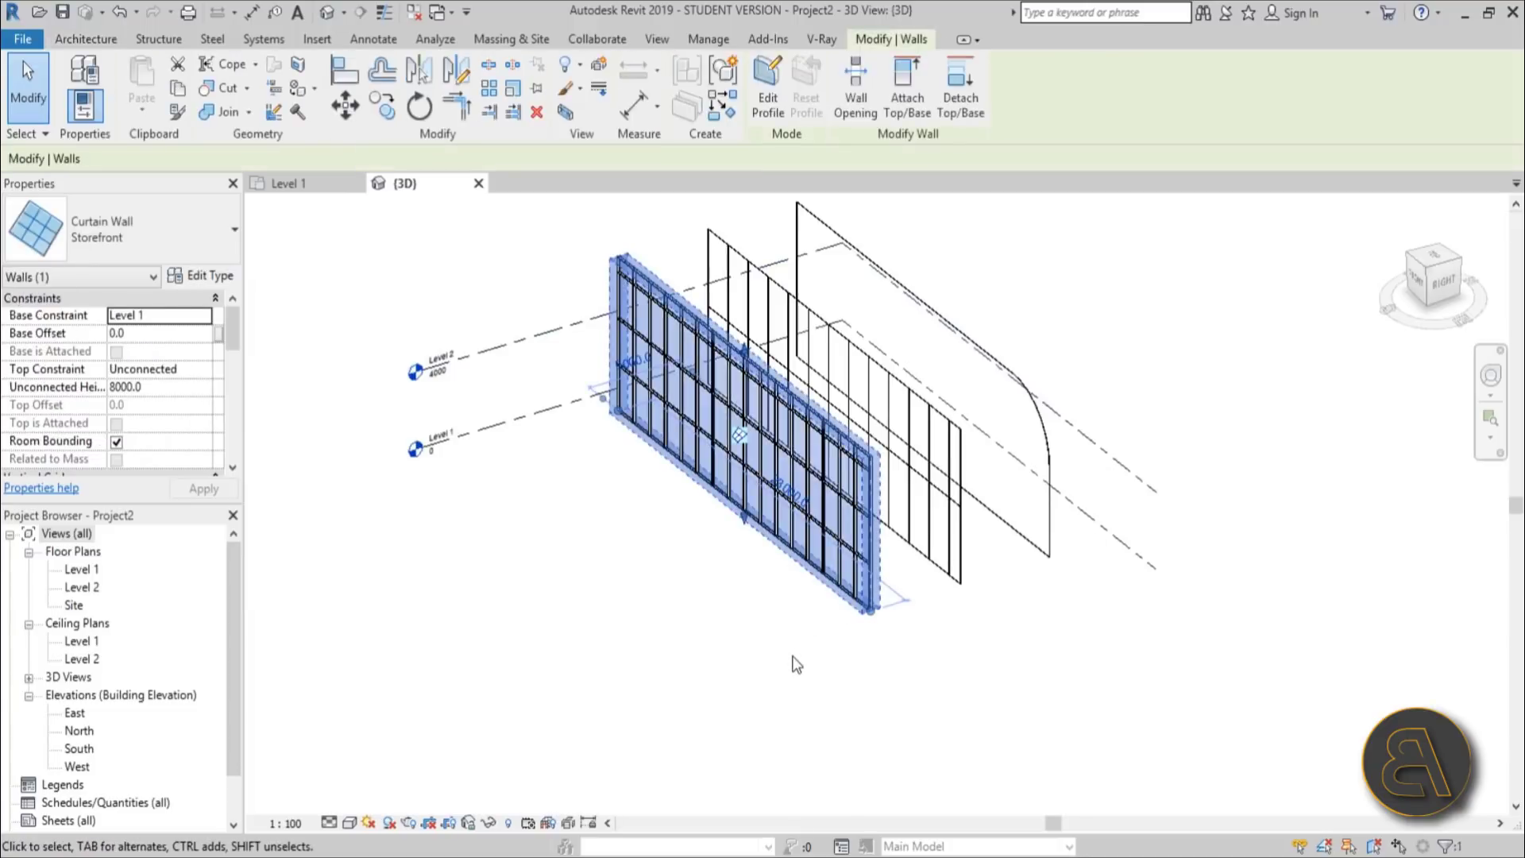
scroll(818, 684, up, 2)
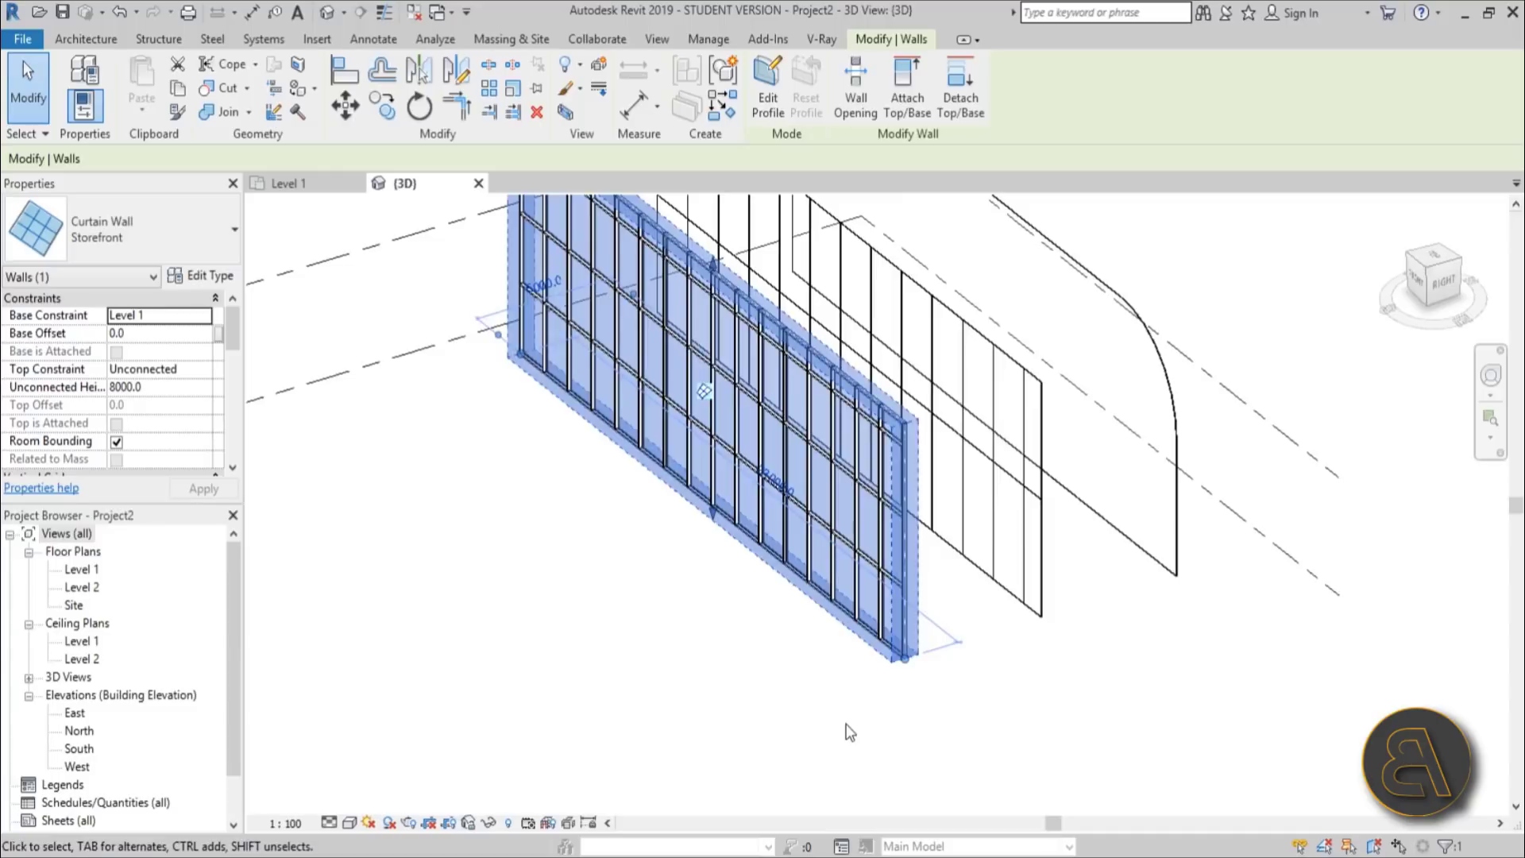
click(762, 713)
scroll(803, 631, up, 3)
click(959, 647)
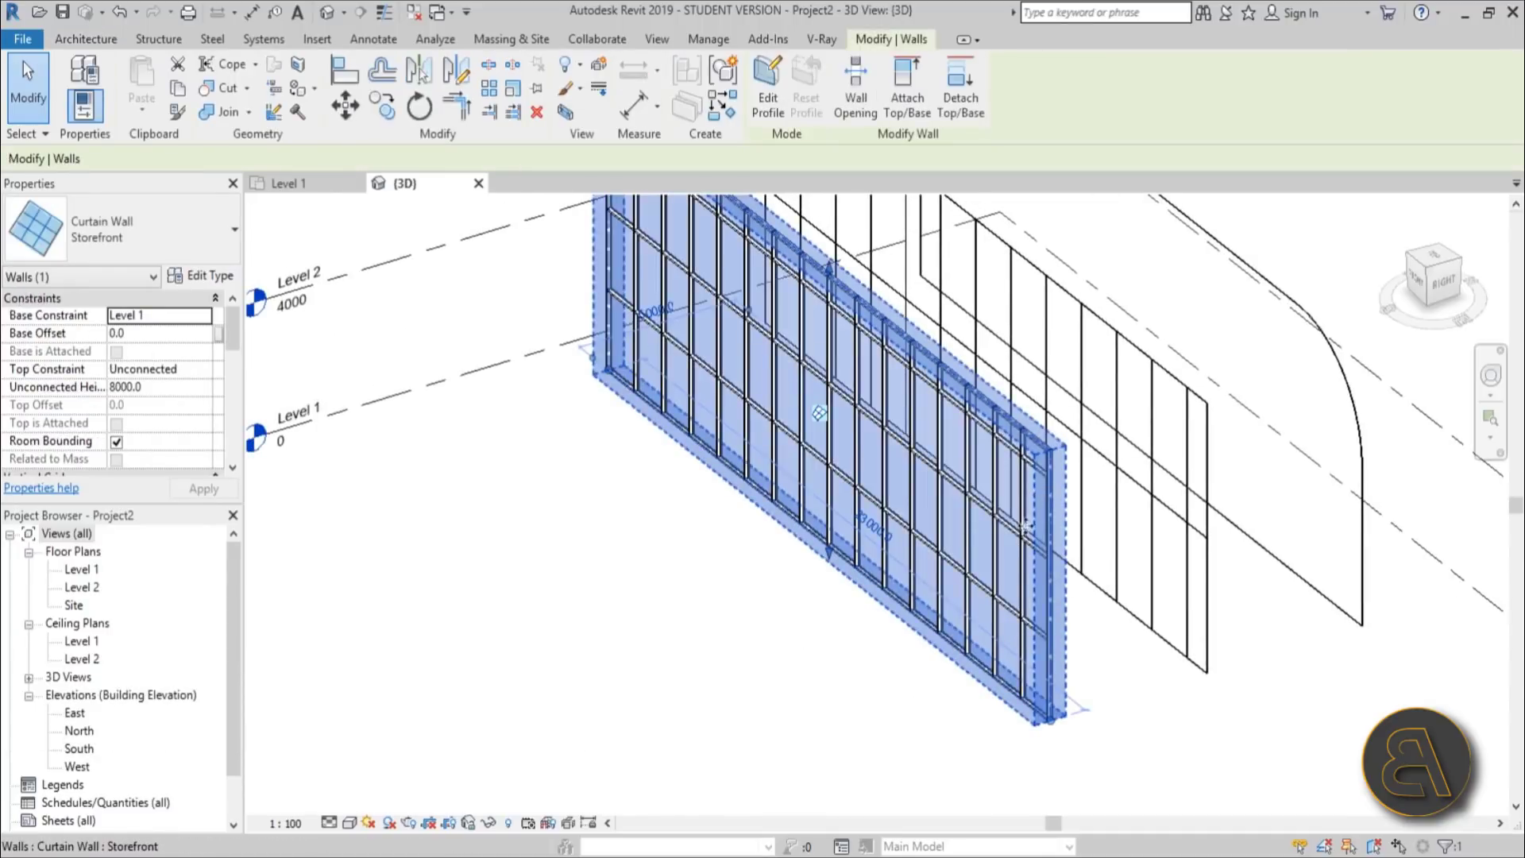
click(948, 727)
middle_drag(875, 611, 723, 638)
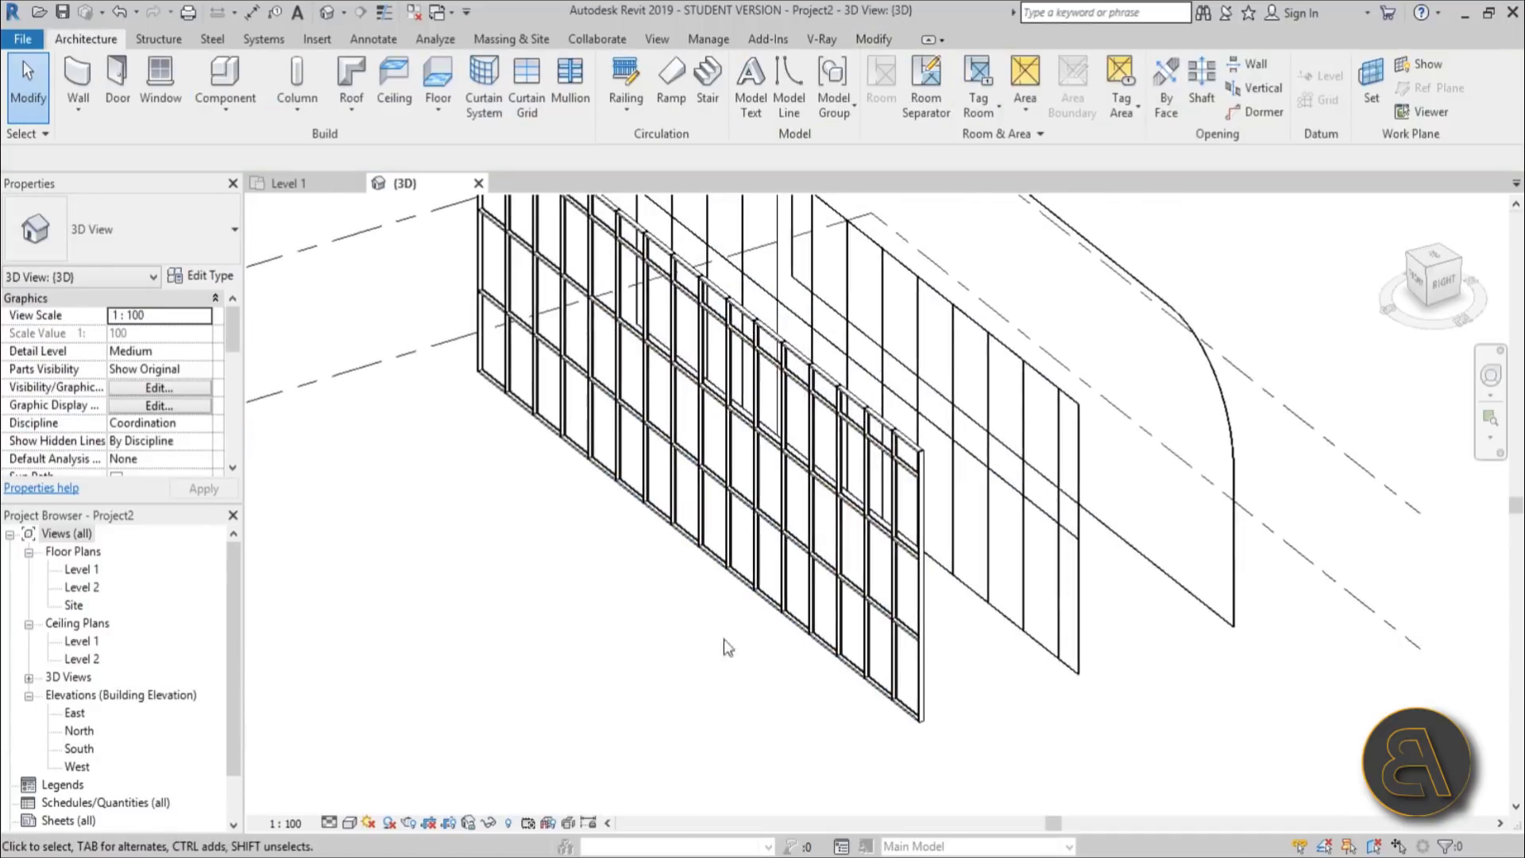
click(798, 633)
scroll(751, 691, down, 2)
scroll(800, 588, up, 1)
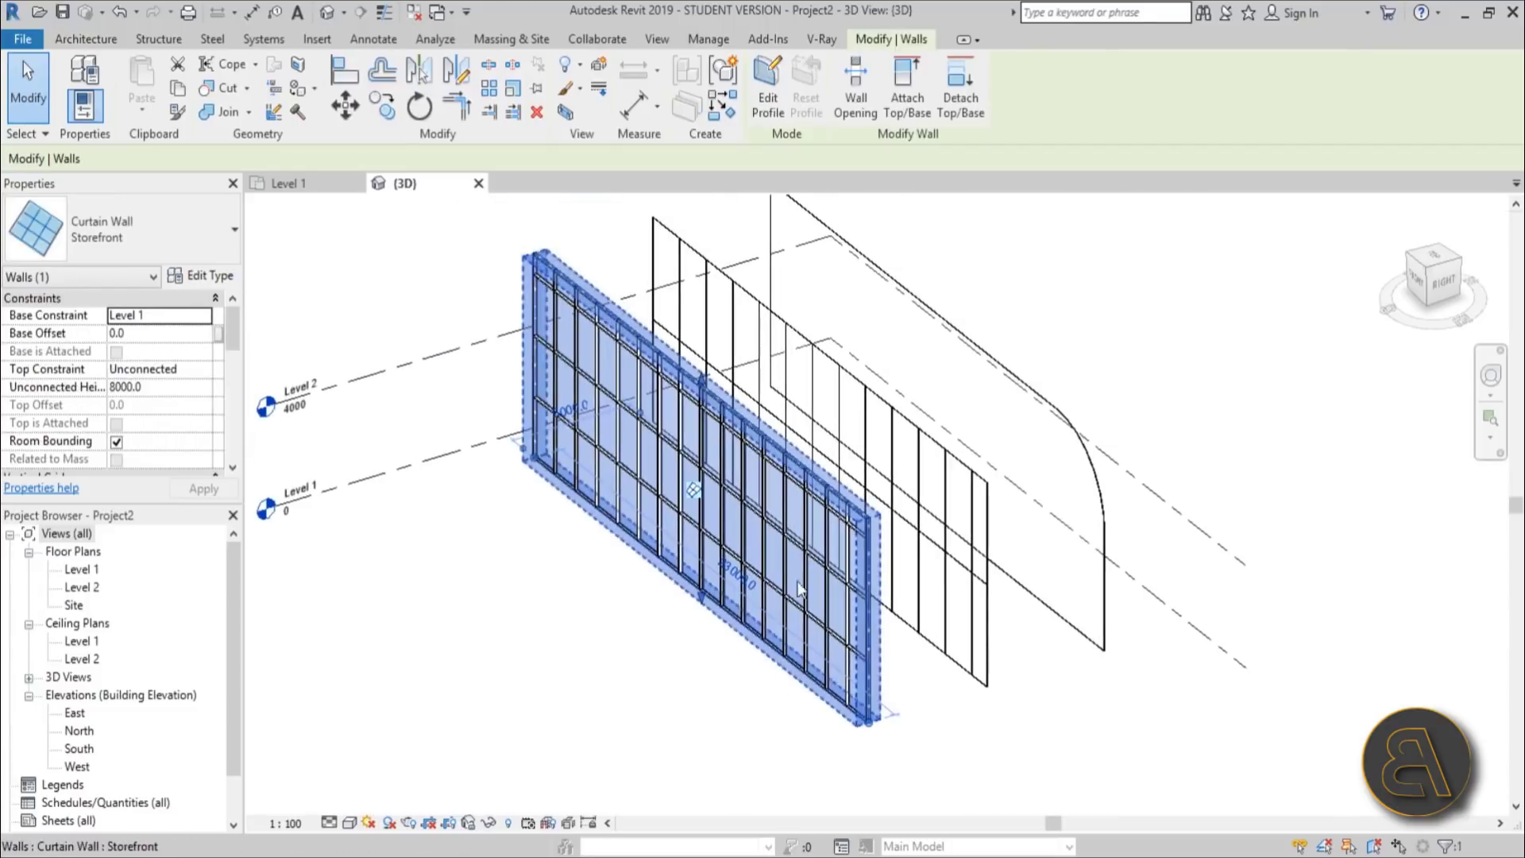
scroll(784, 624, up, 3)
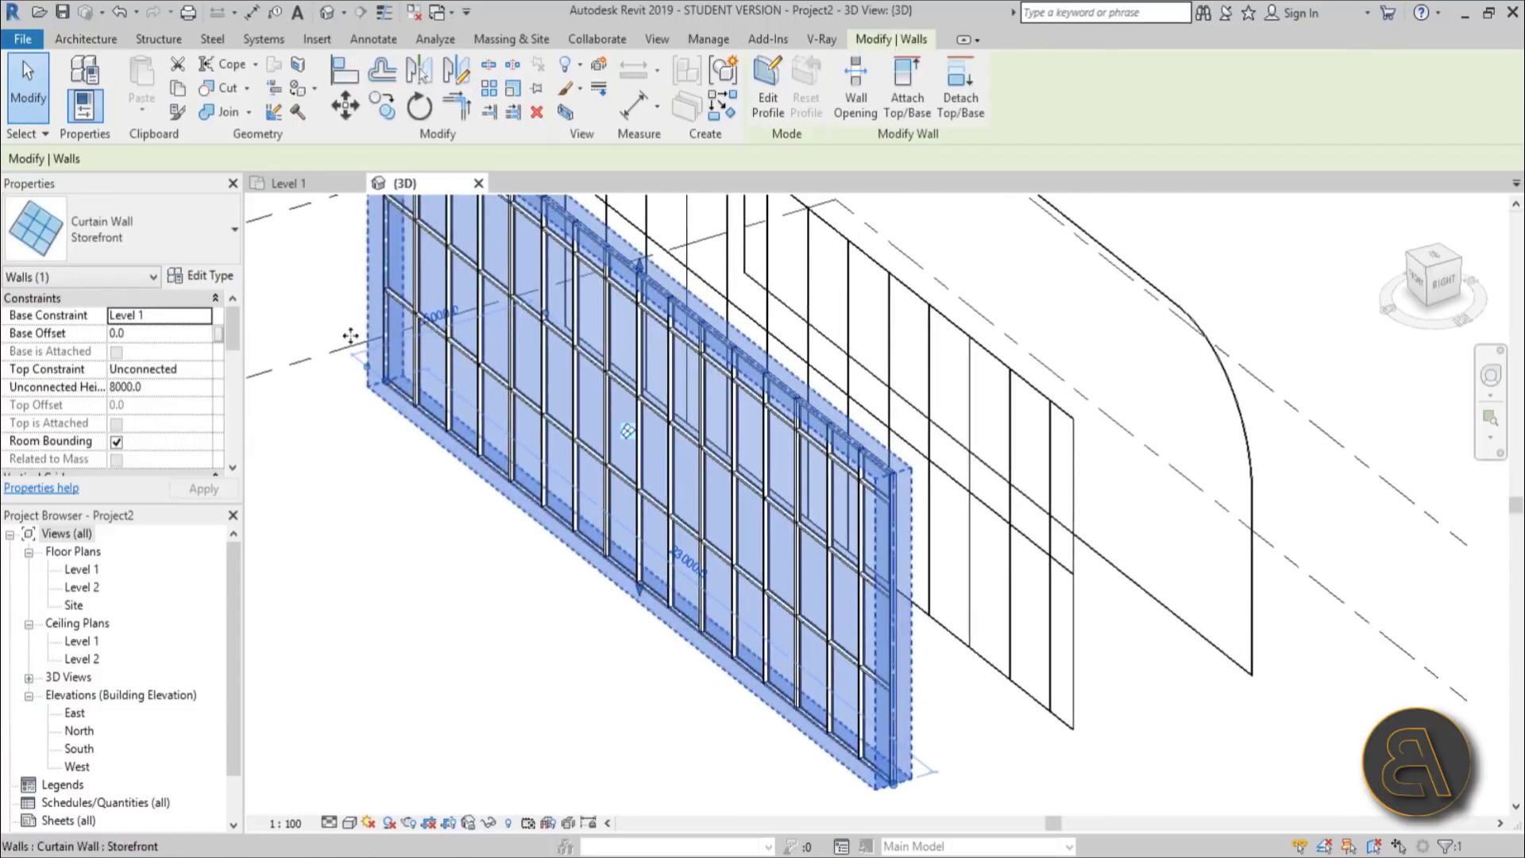
click(221, 274)
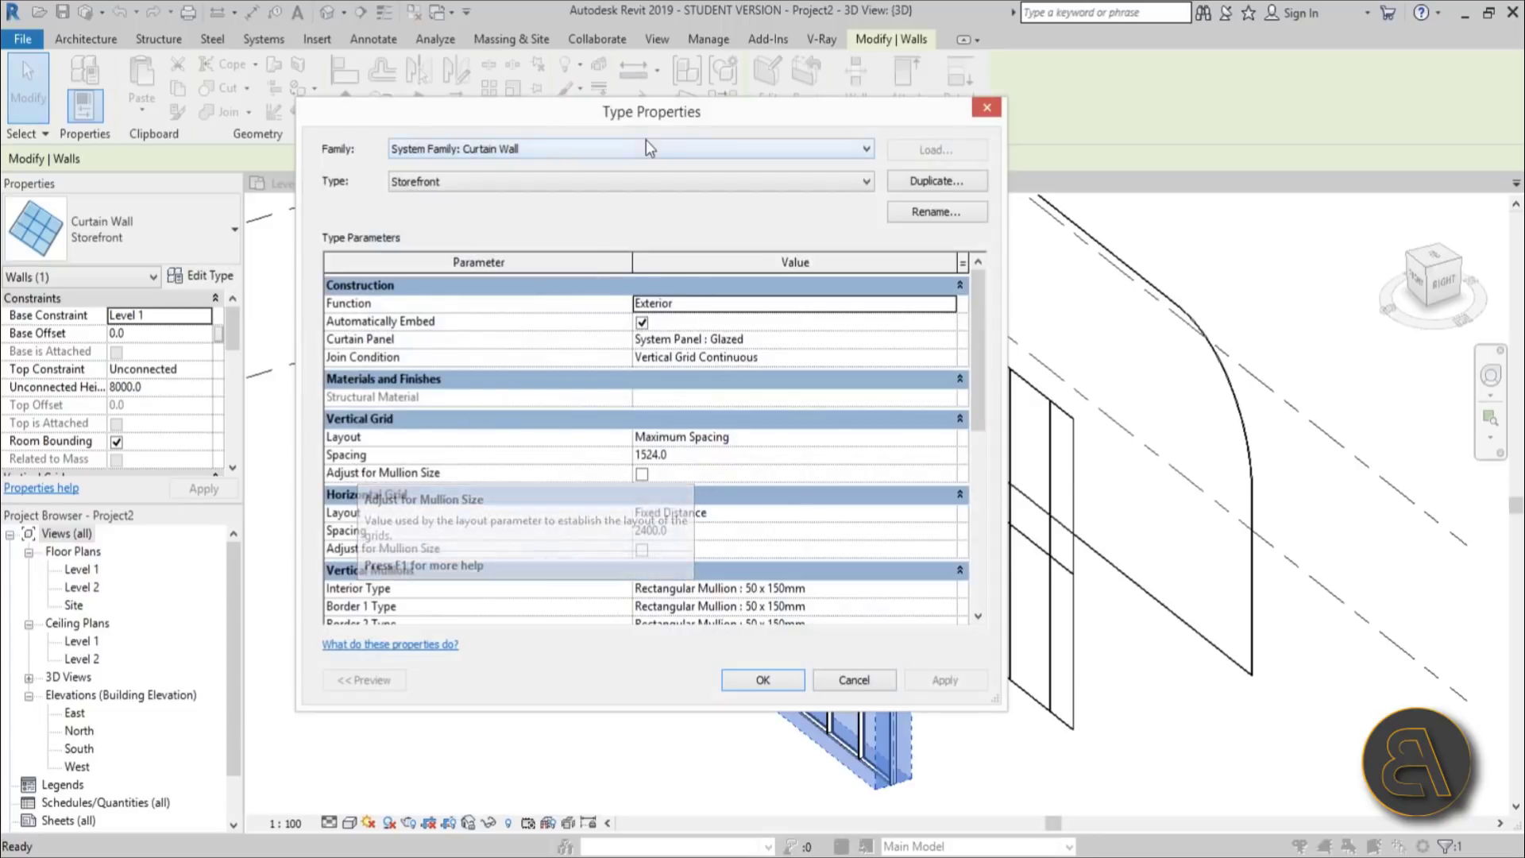
Step: Change the Storefront type's vertical grid spacing to 900 and confirm
drag(691, 109, 468, 29)
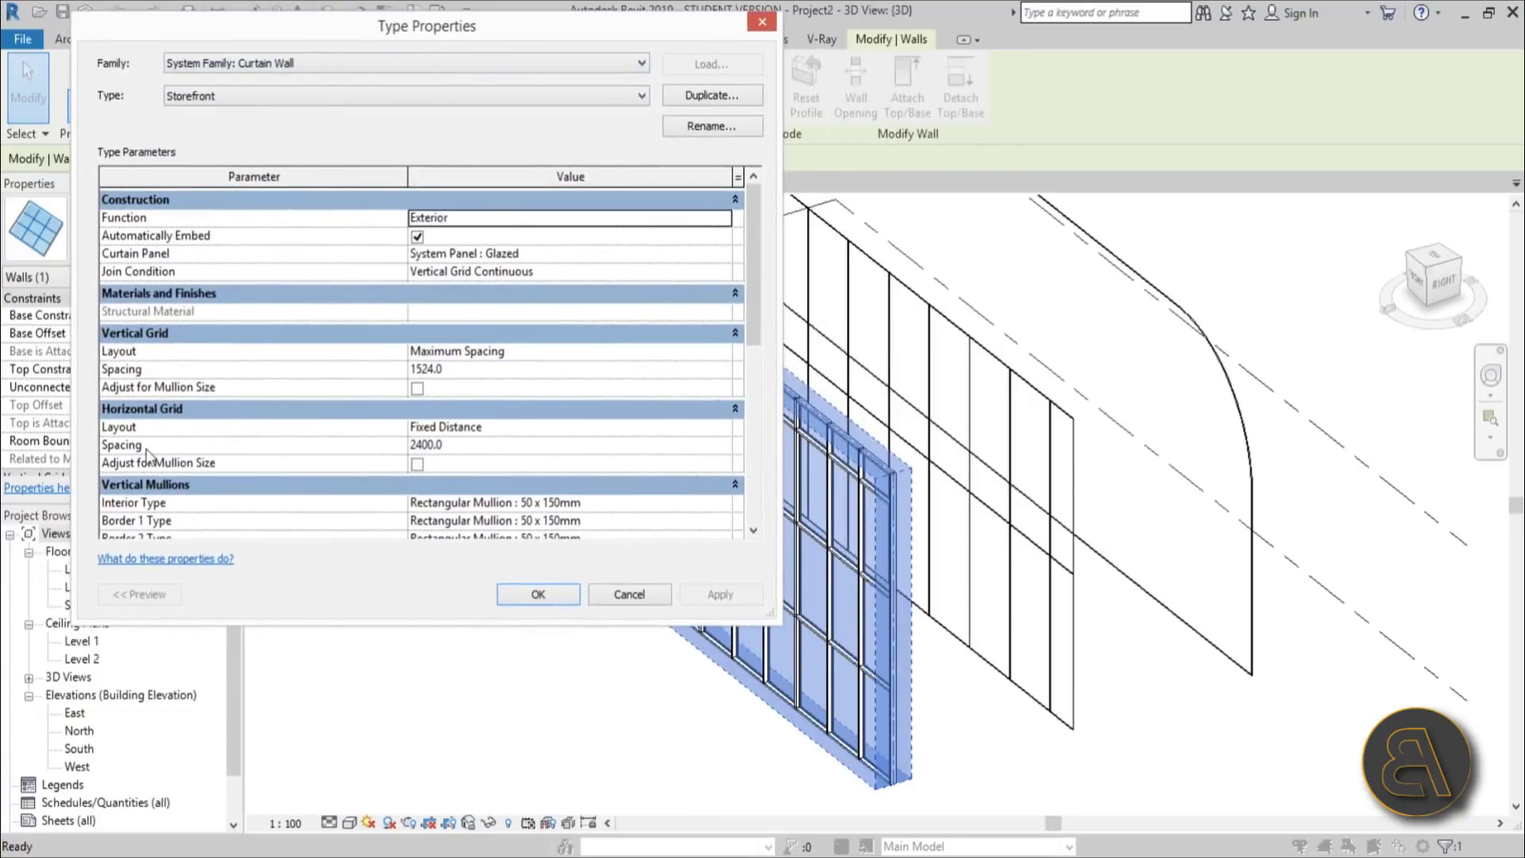
click(457, 370)
text(900)
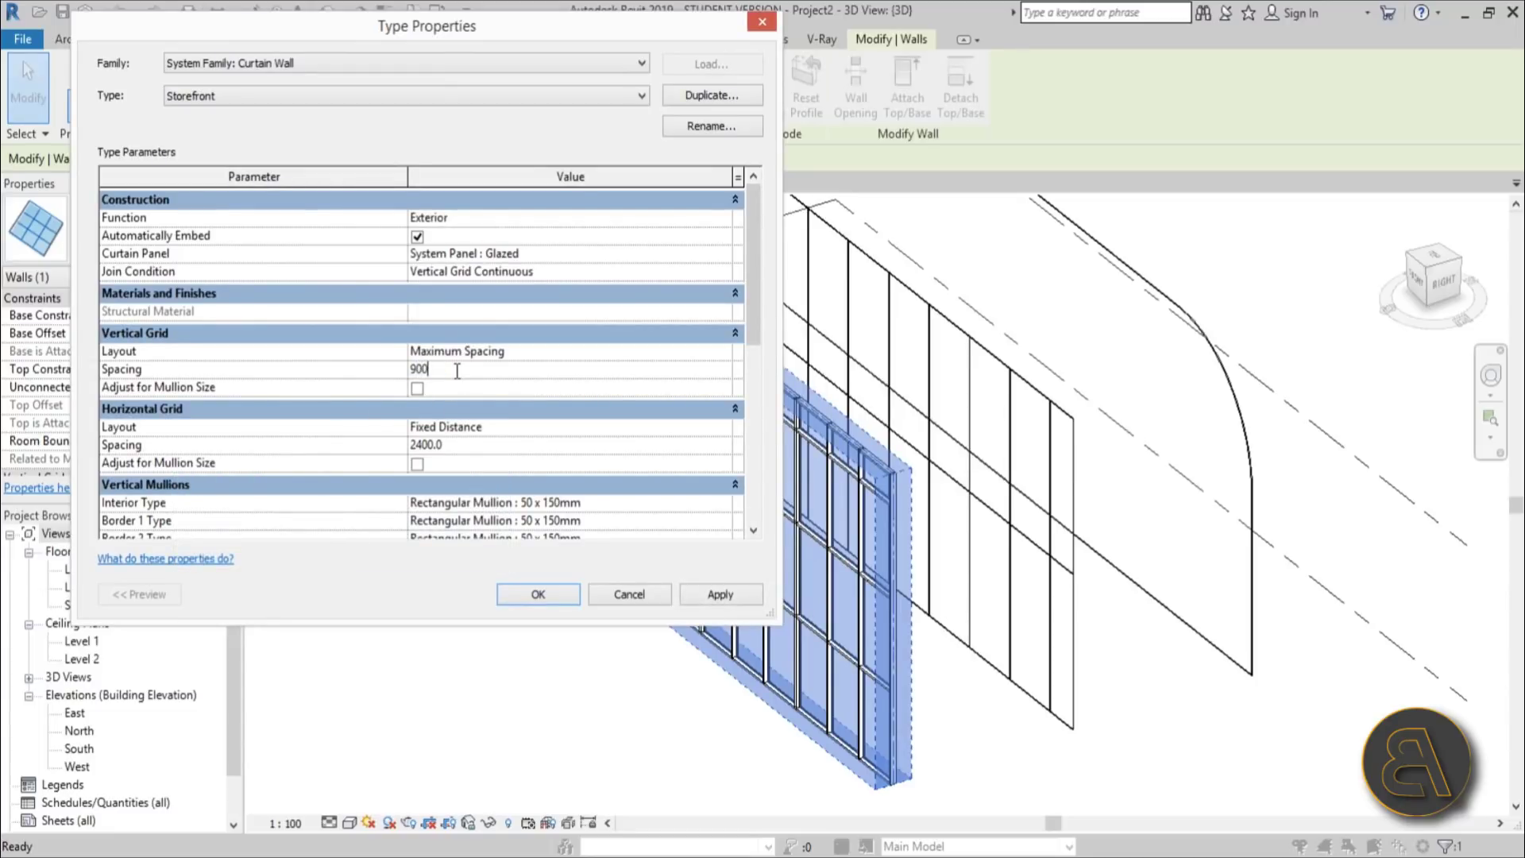
click(723, 604)
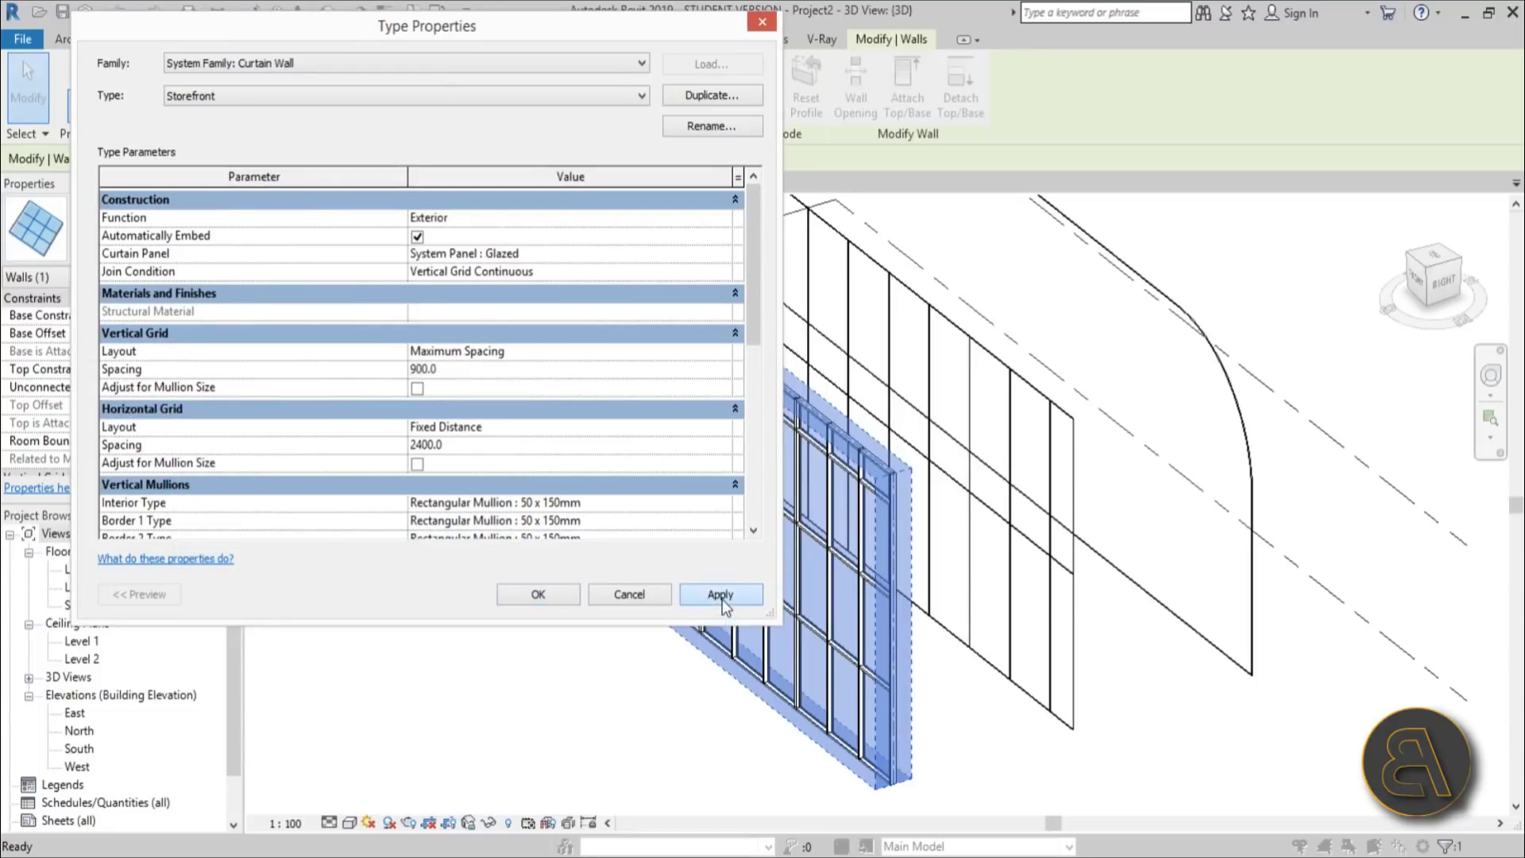
click(539, 594)
click(627, 617)
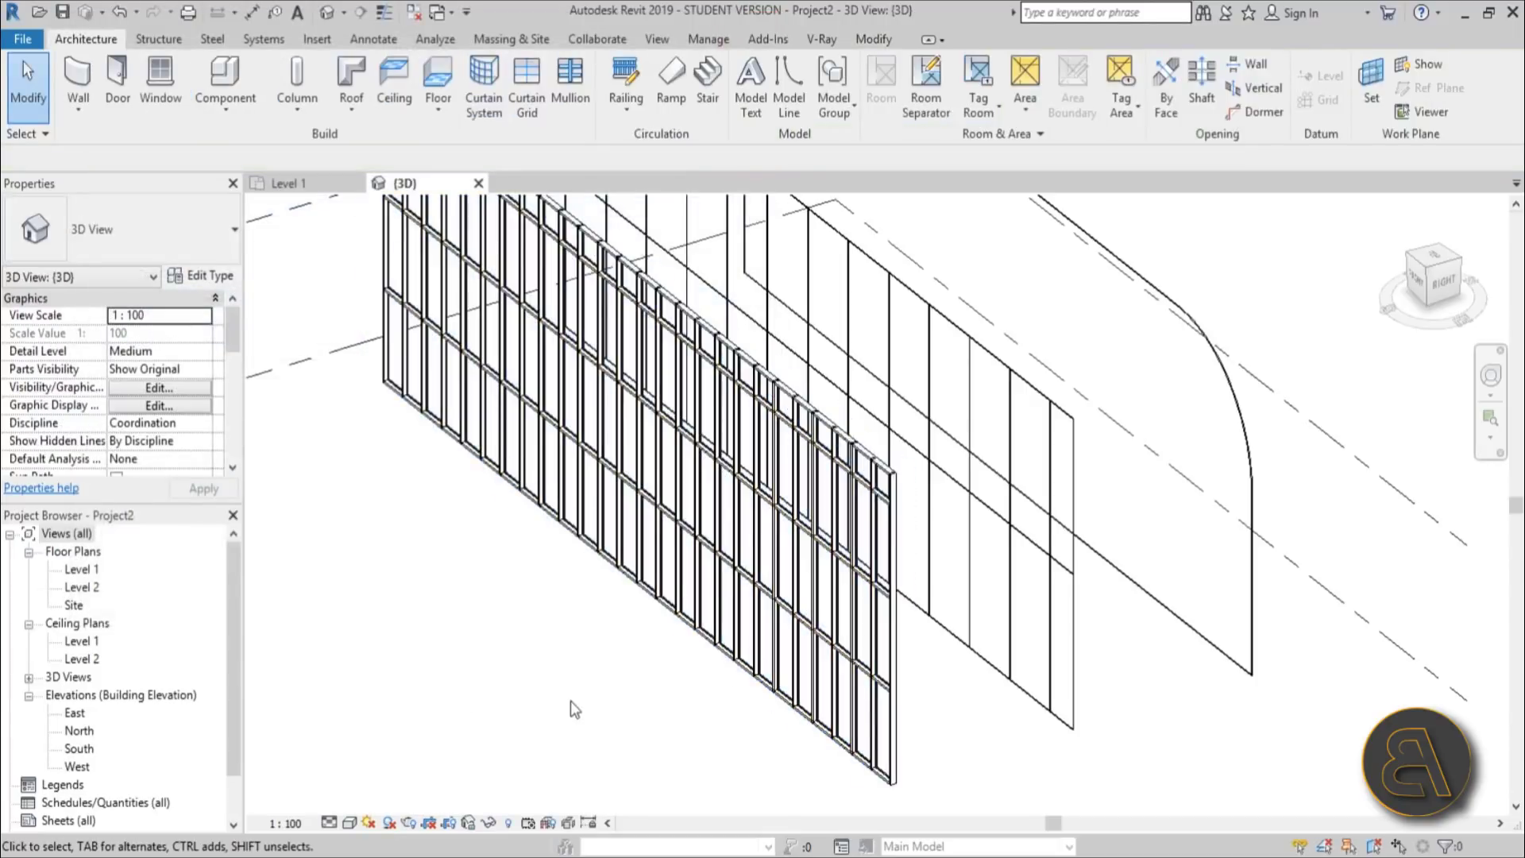
shift+middle_drag(572, 707, 670, 722)
click(664, 606)
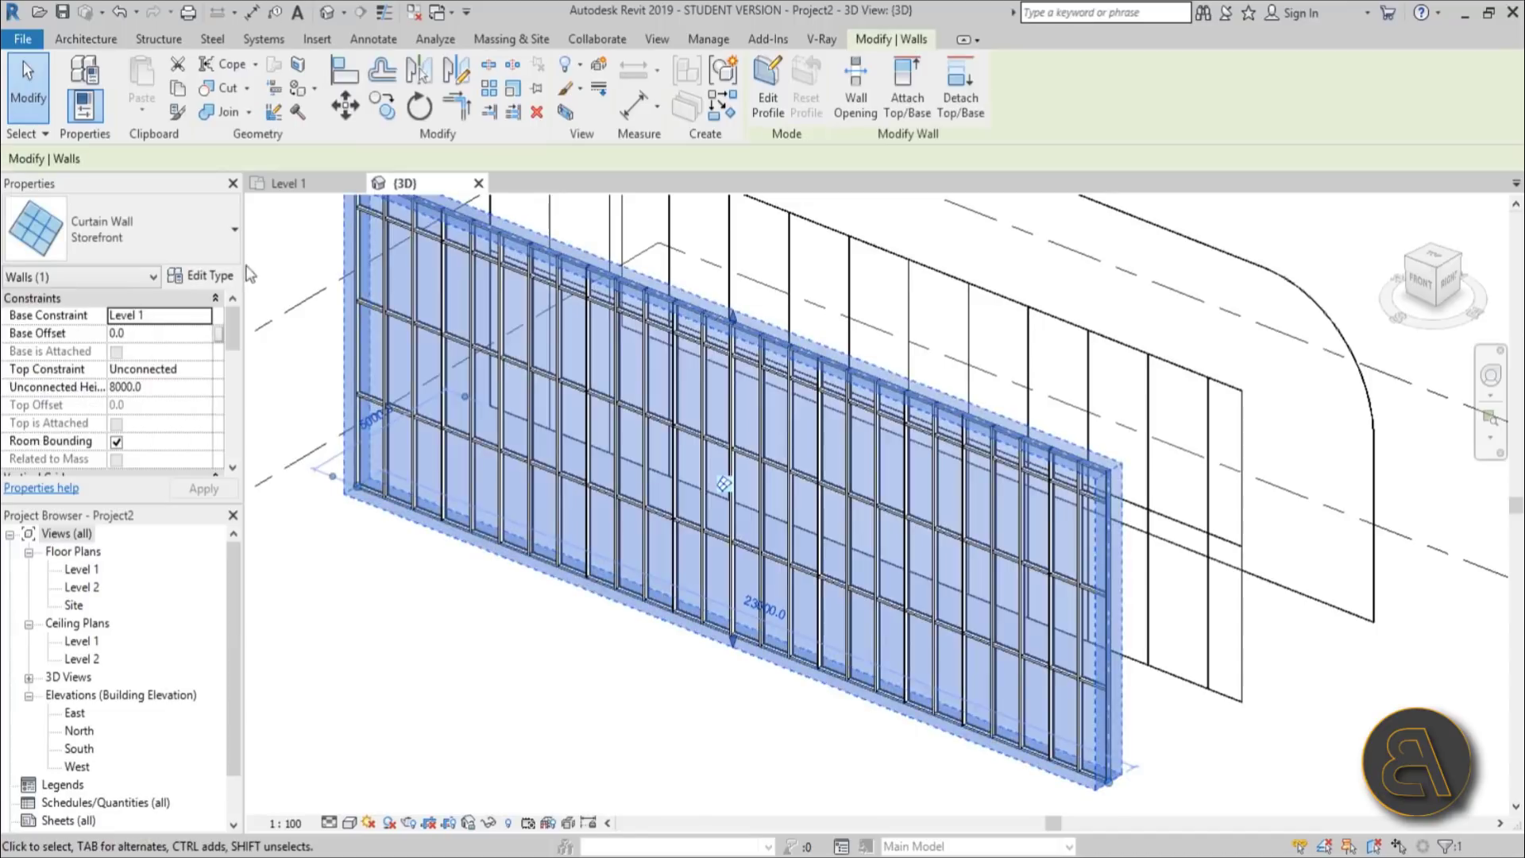
Step: Set the Storefront type's interior vertical and horizontal mullions to Rectangular Mullion : 30mm Square
click(204, 282)
drag(601, 41, 556, 70)
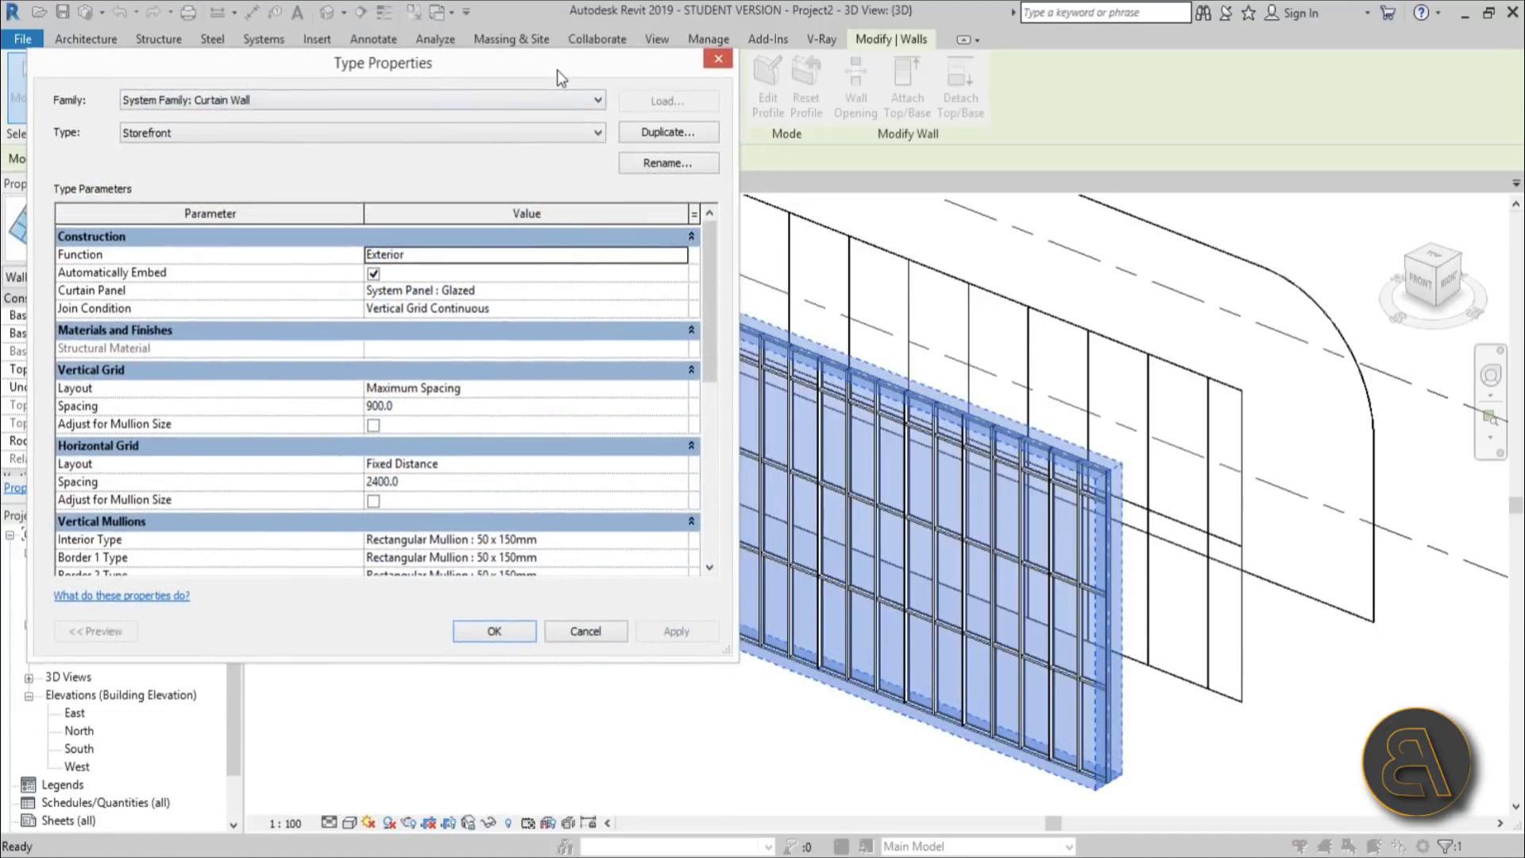
drag(710, 279, 708, 351)
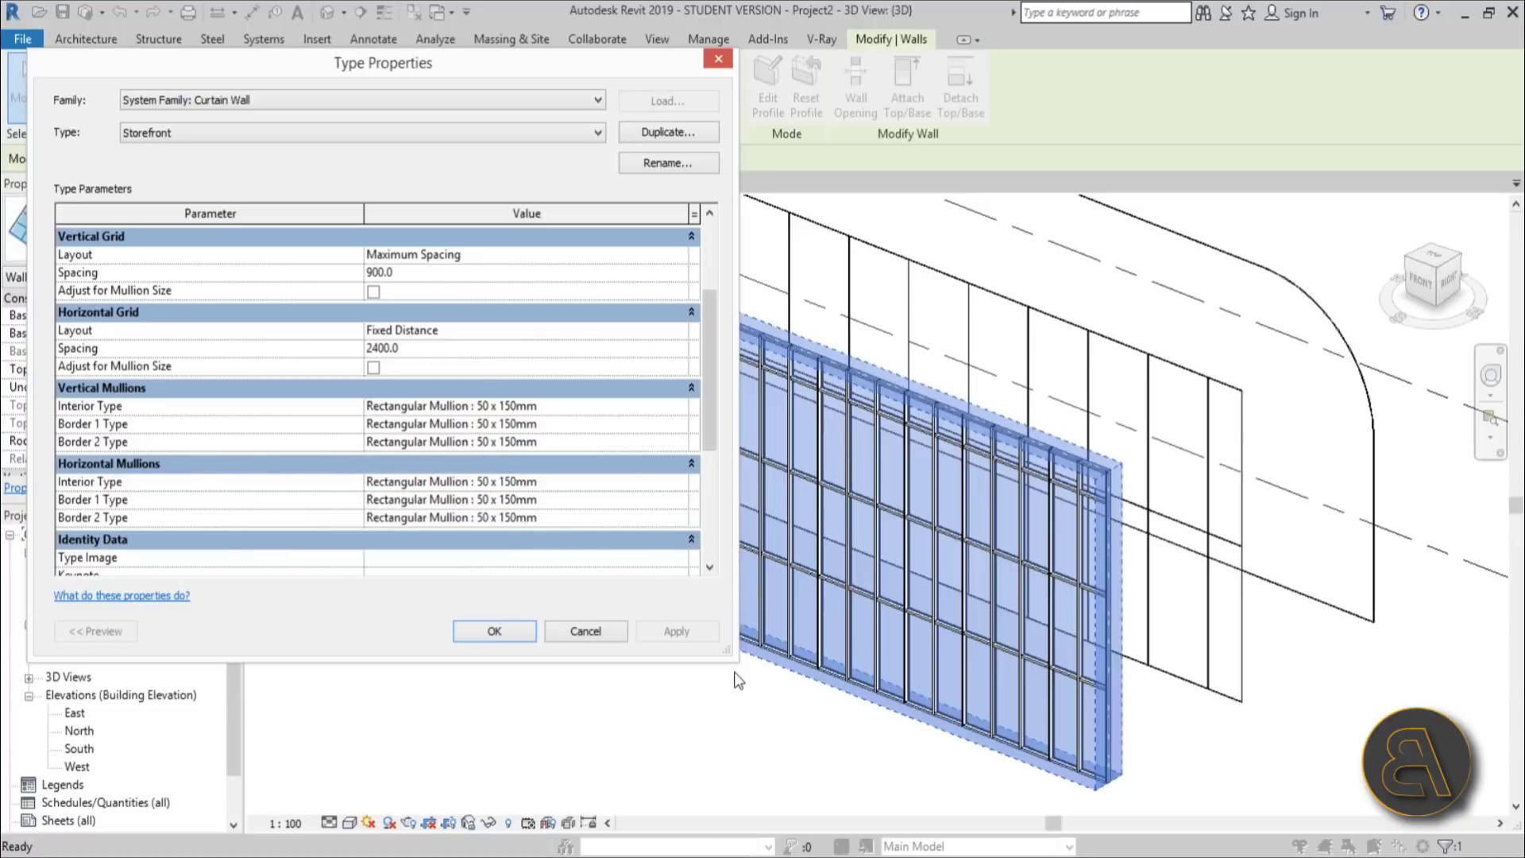
click(680, 403)
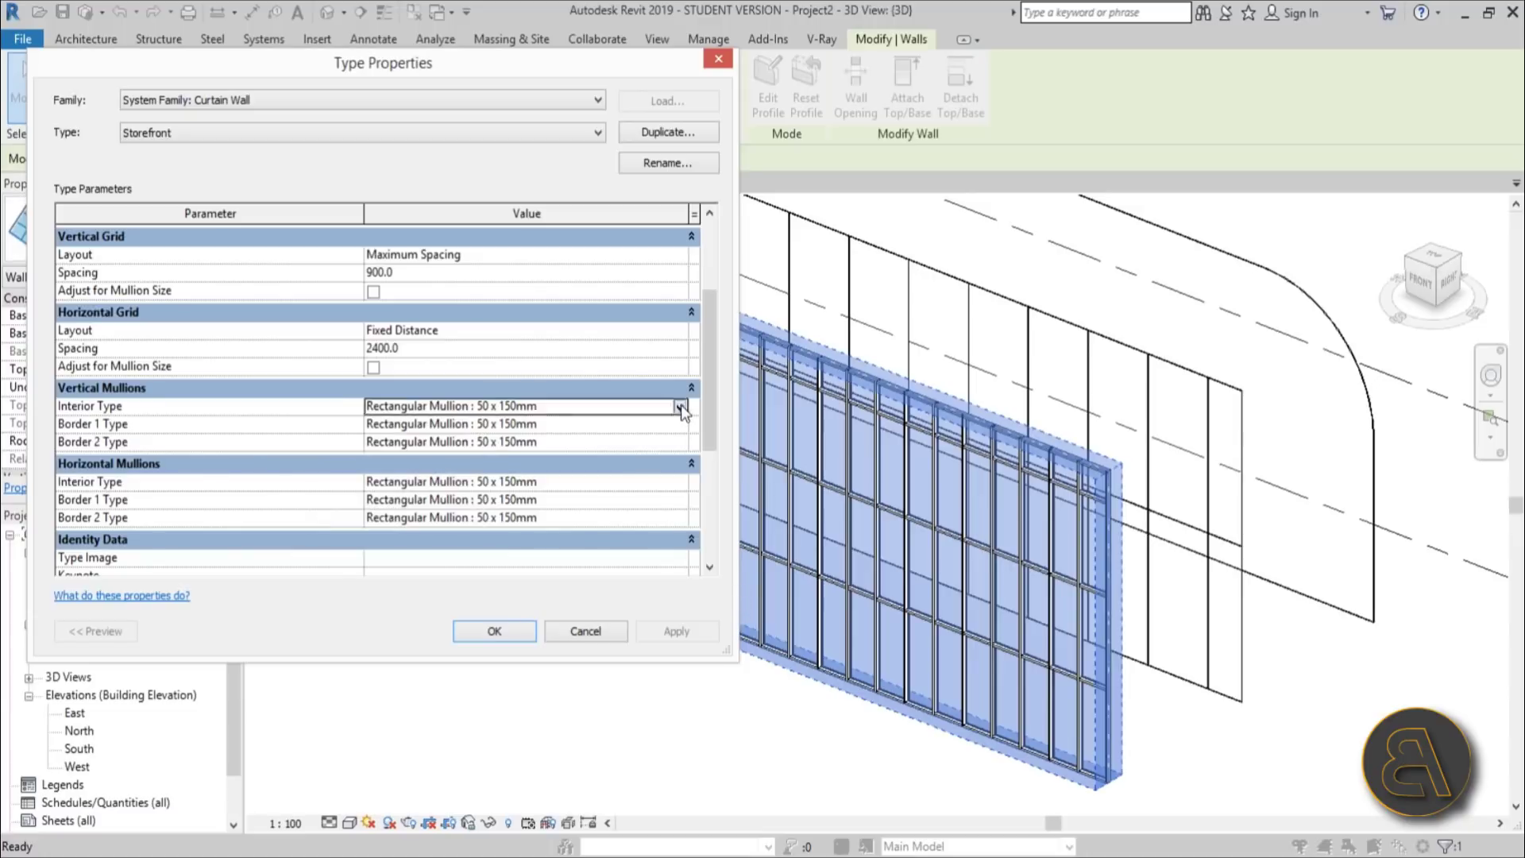
click(680, 405)
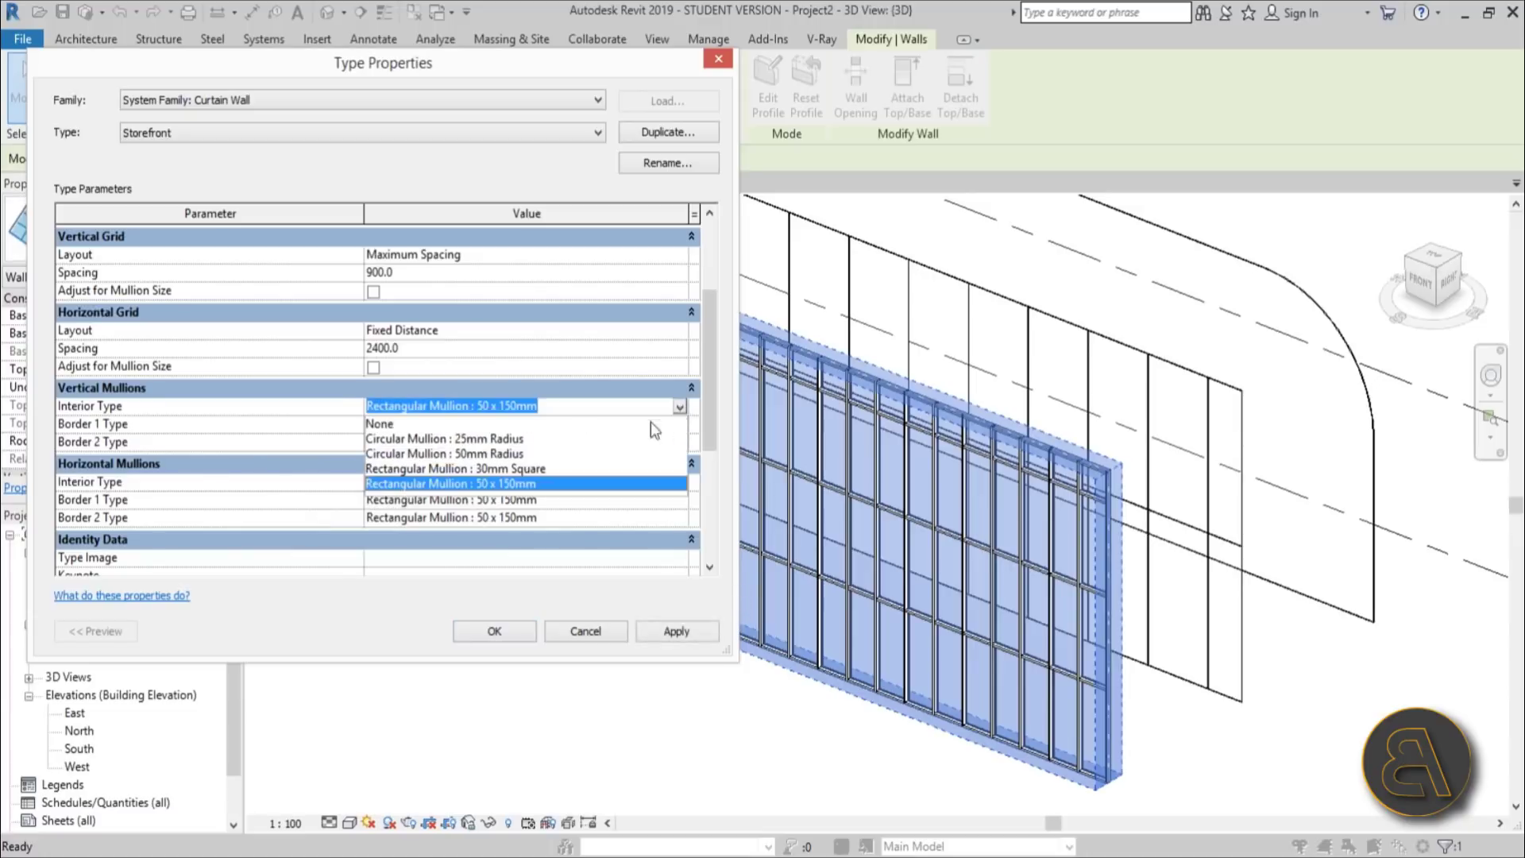
click(475, 469)
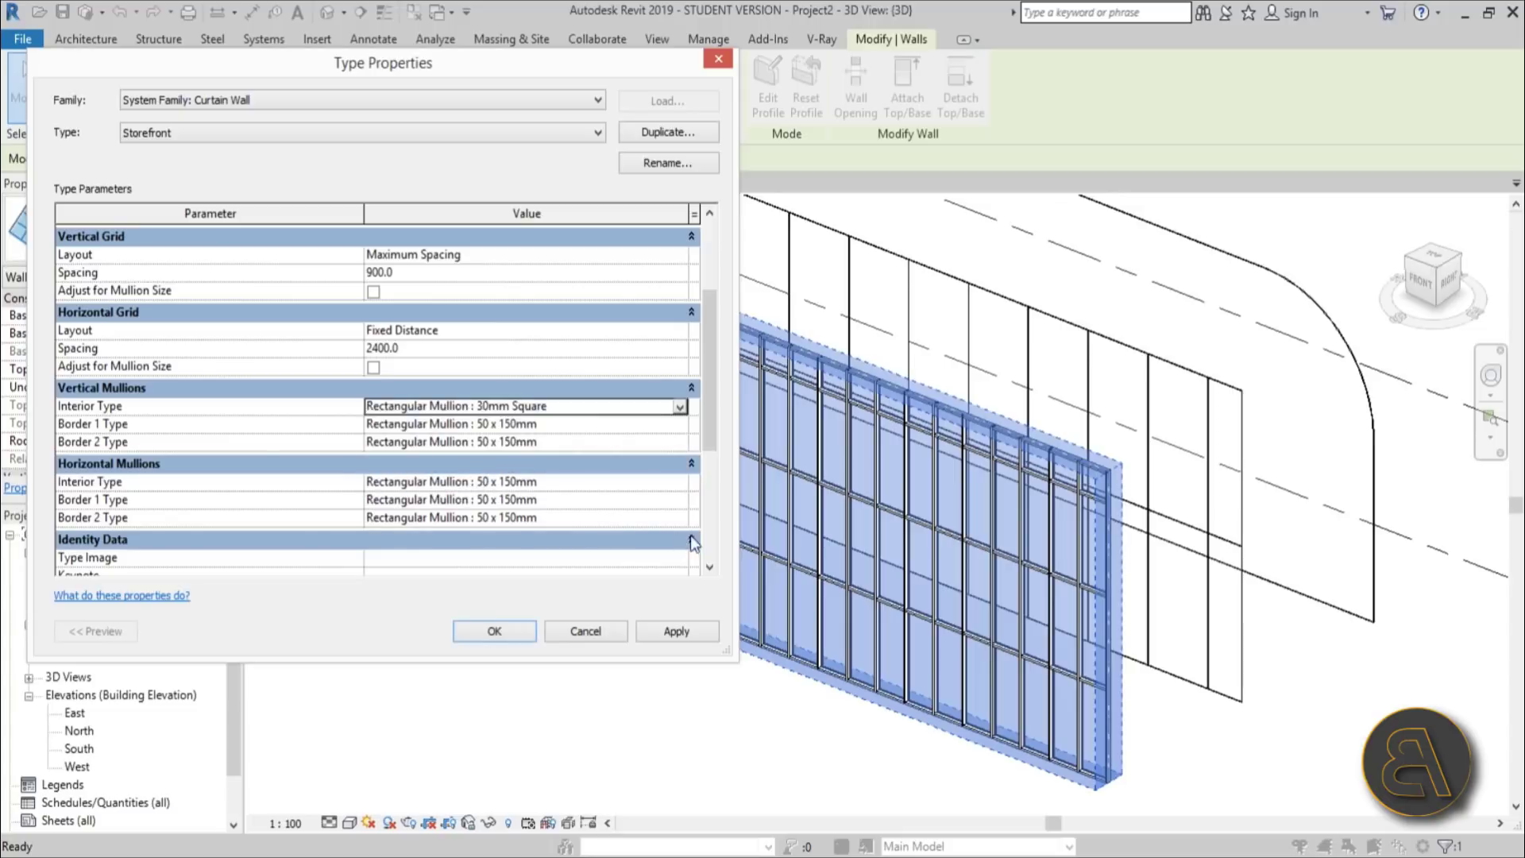
double_click(678, 483)
click(492, 543)
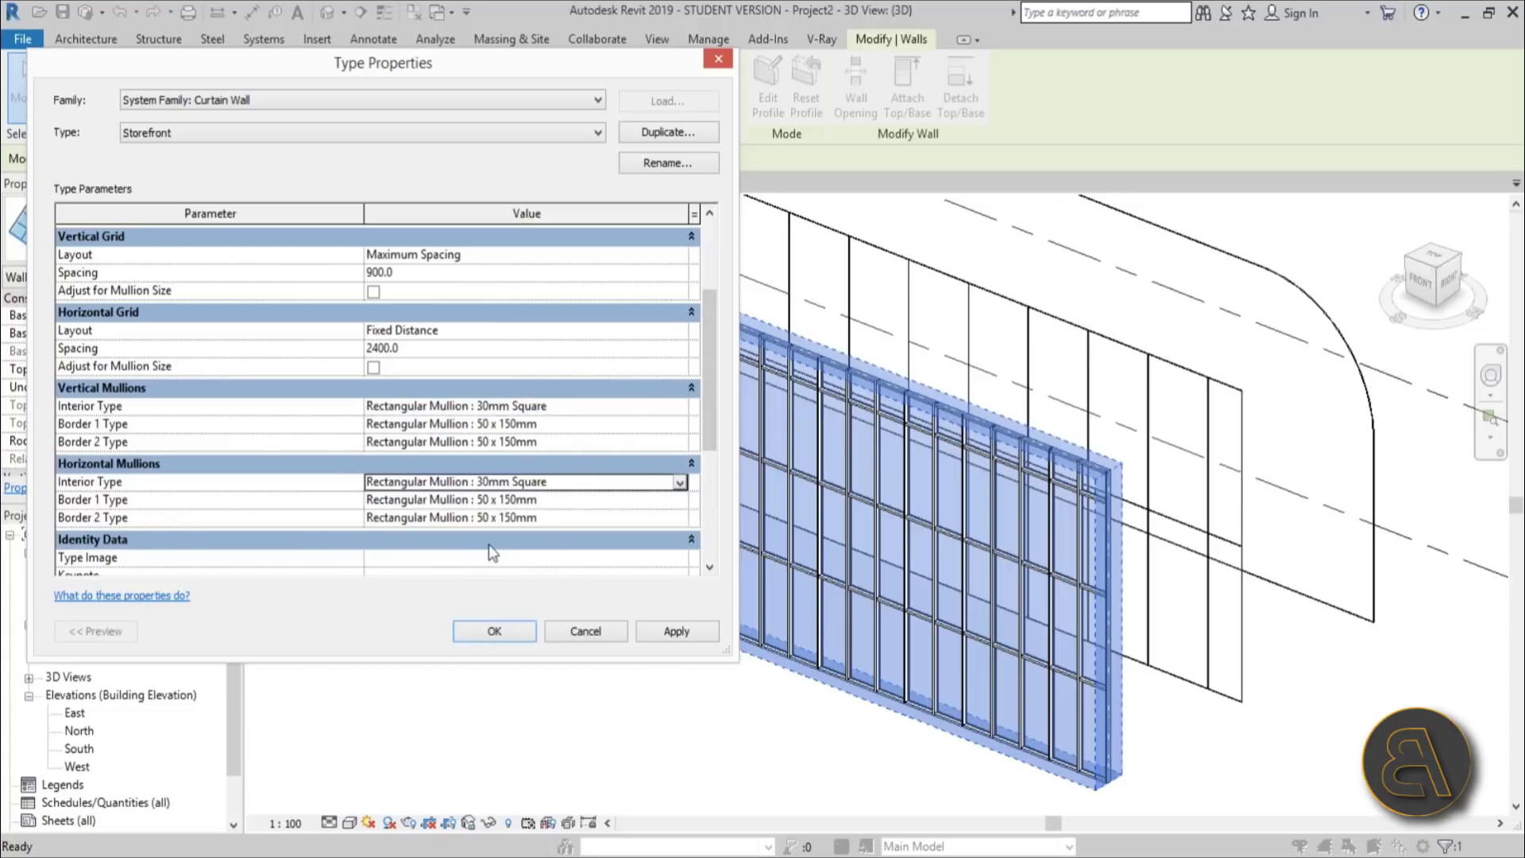
click(704, 634)
click(504, 633)
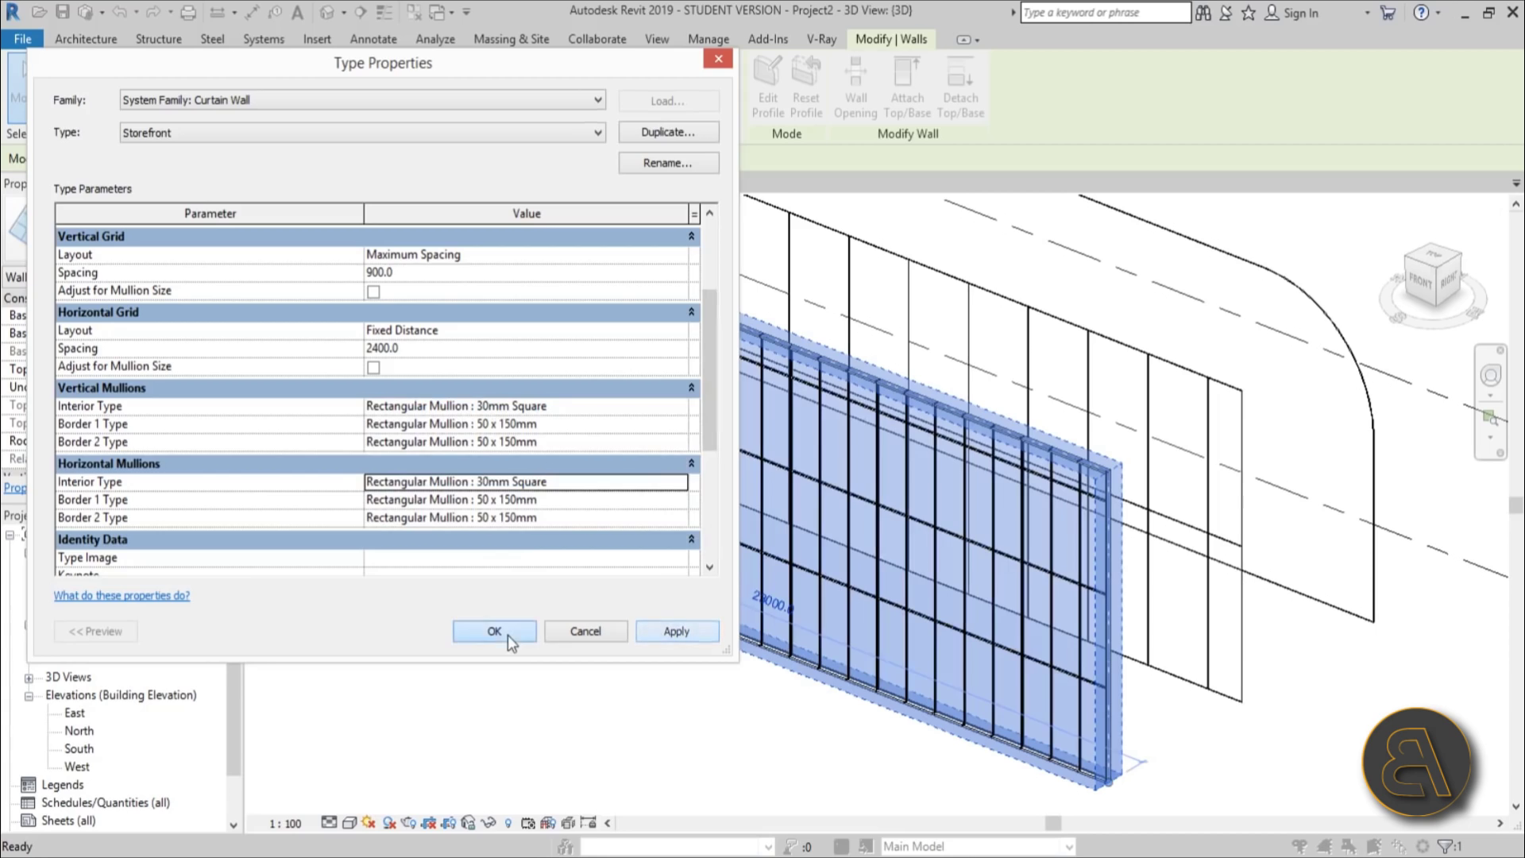
click(714, 741)
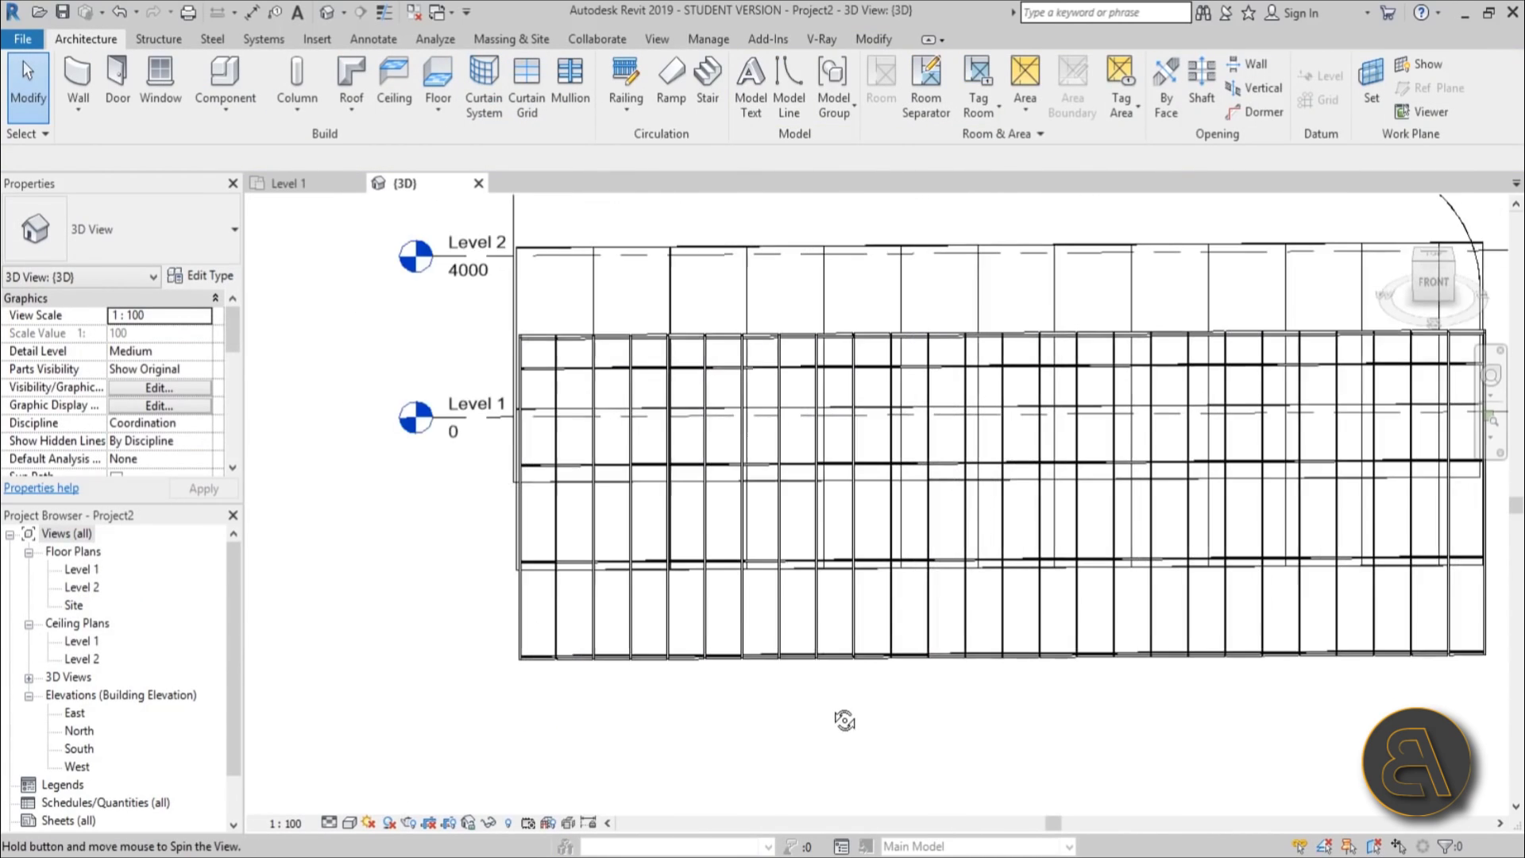
scroll(579, 364, up, 6)
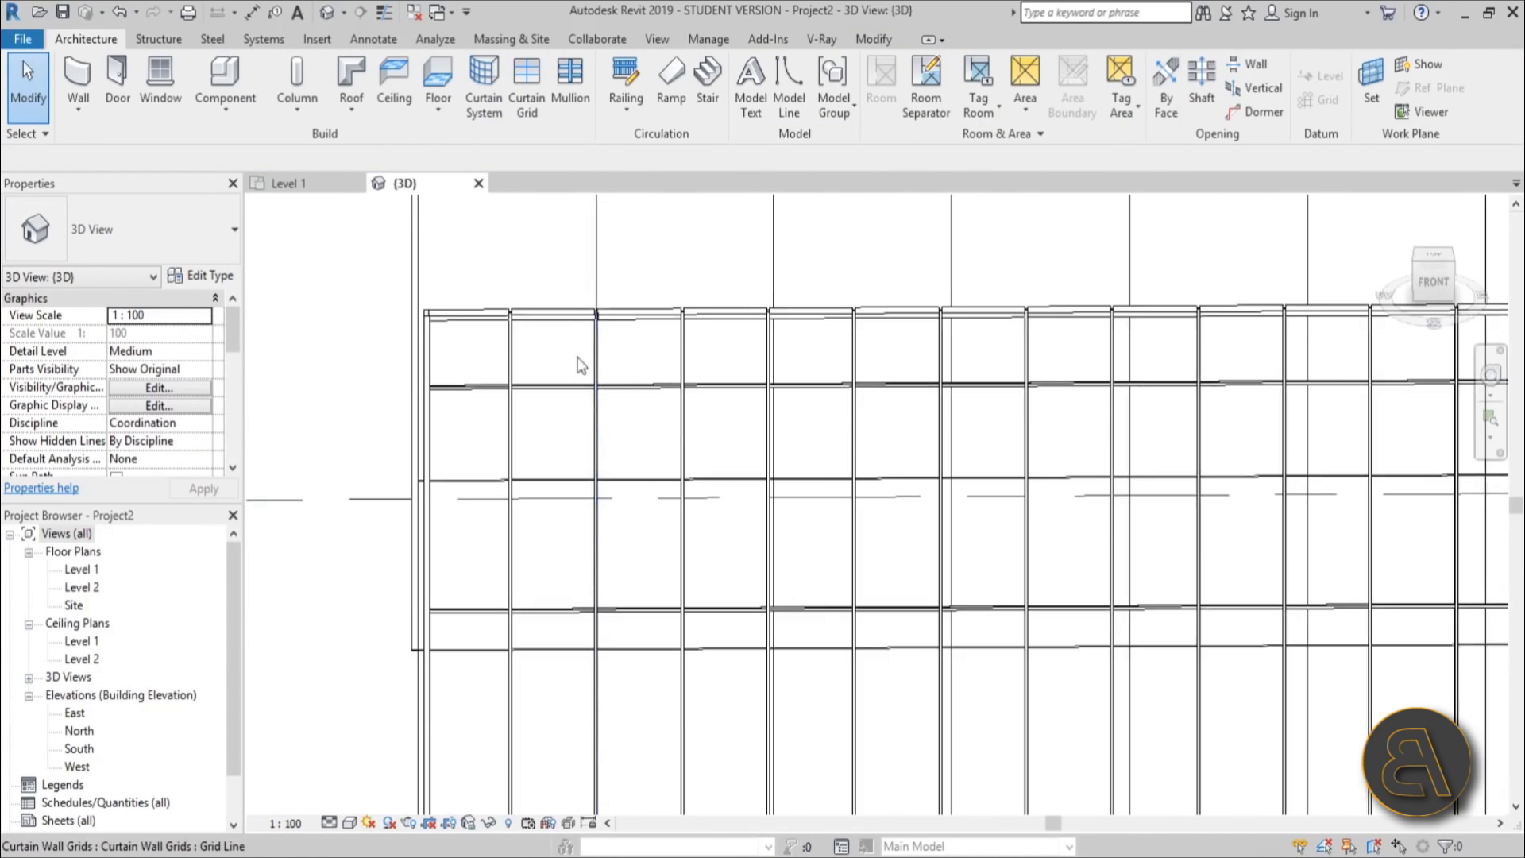
scroll(579, 382, down, 4)
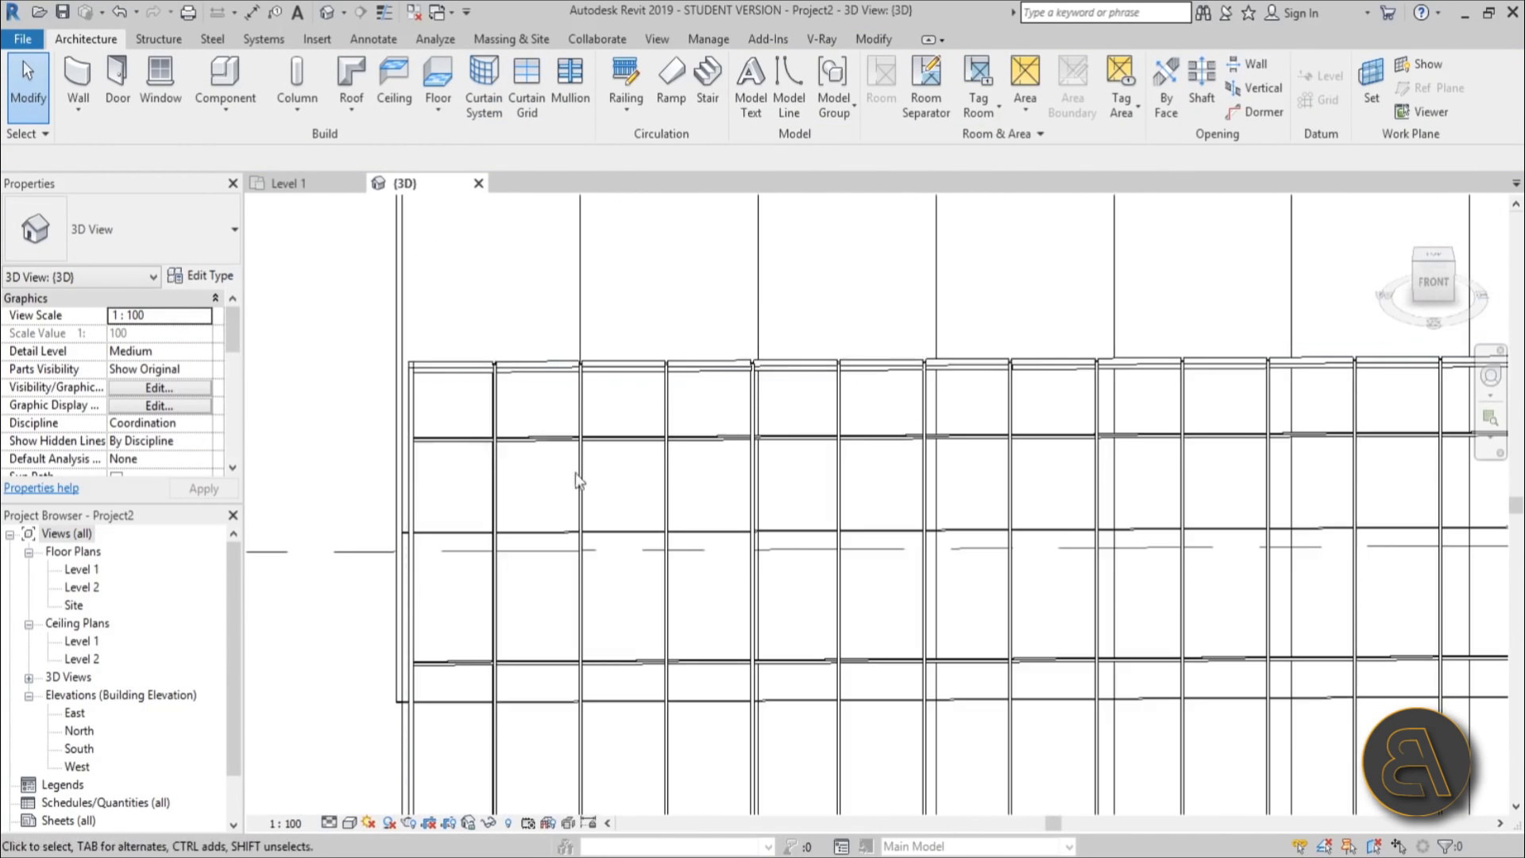
shift+middle_drag(580, 381, 705, 290)
scroll(704, 290, up, 8)
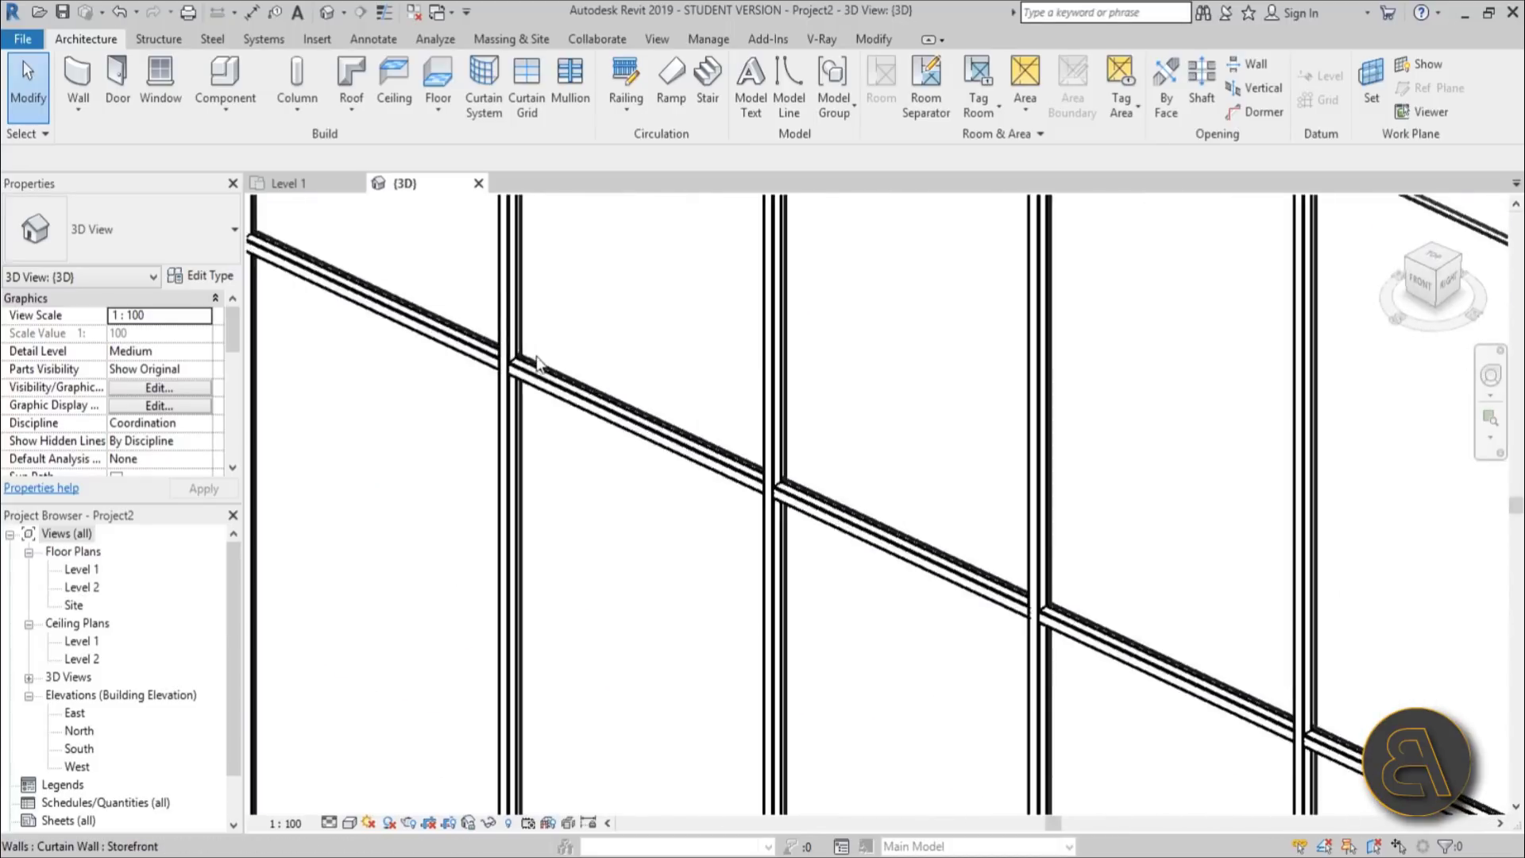
scroll(732, 273, down, 8)
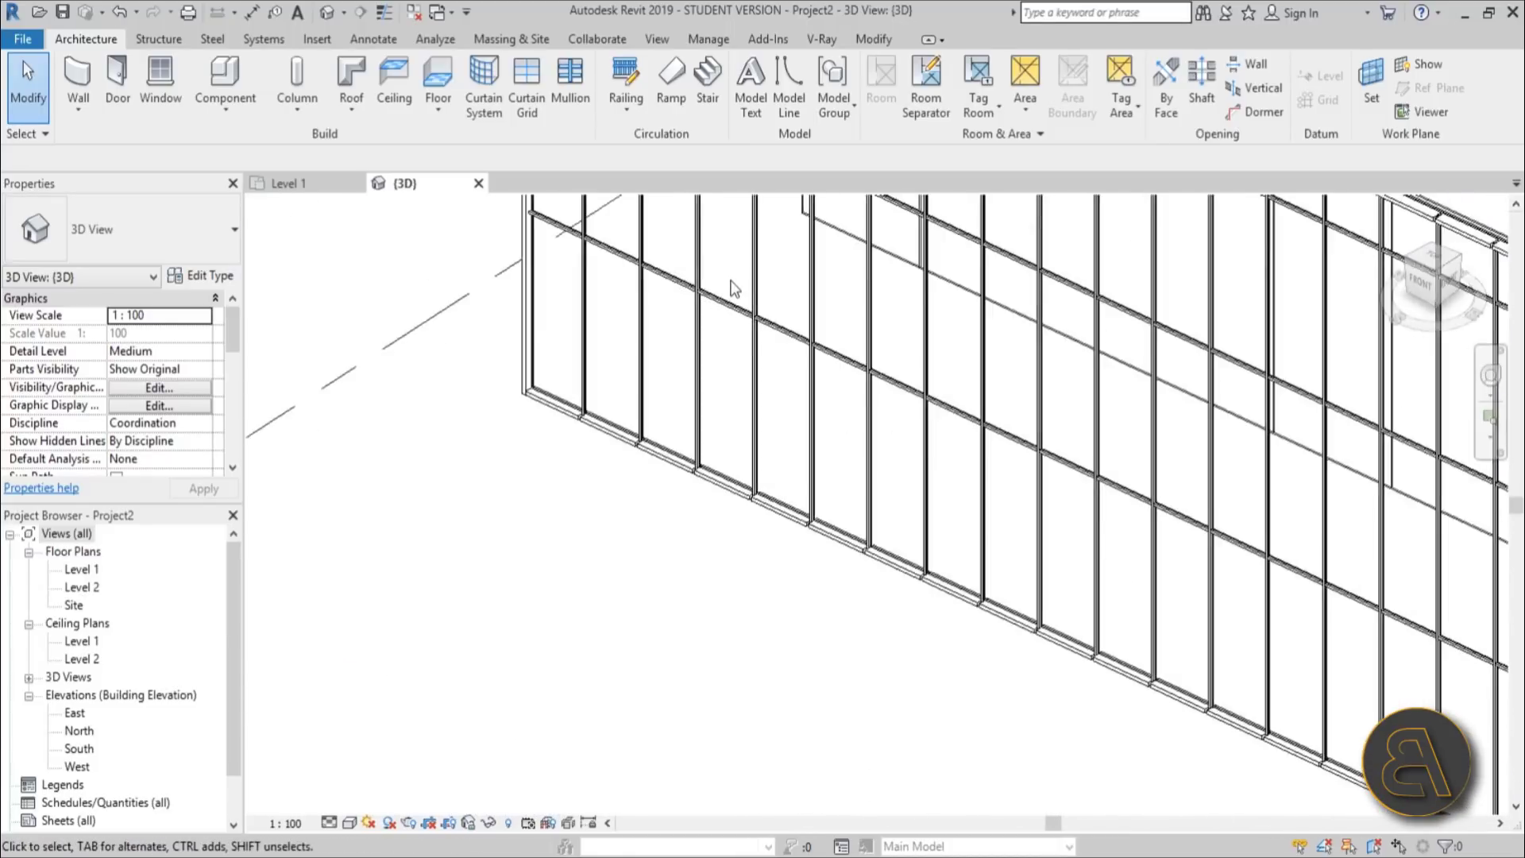
middle_drag(795, 603, 789, 665)
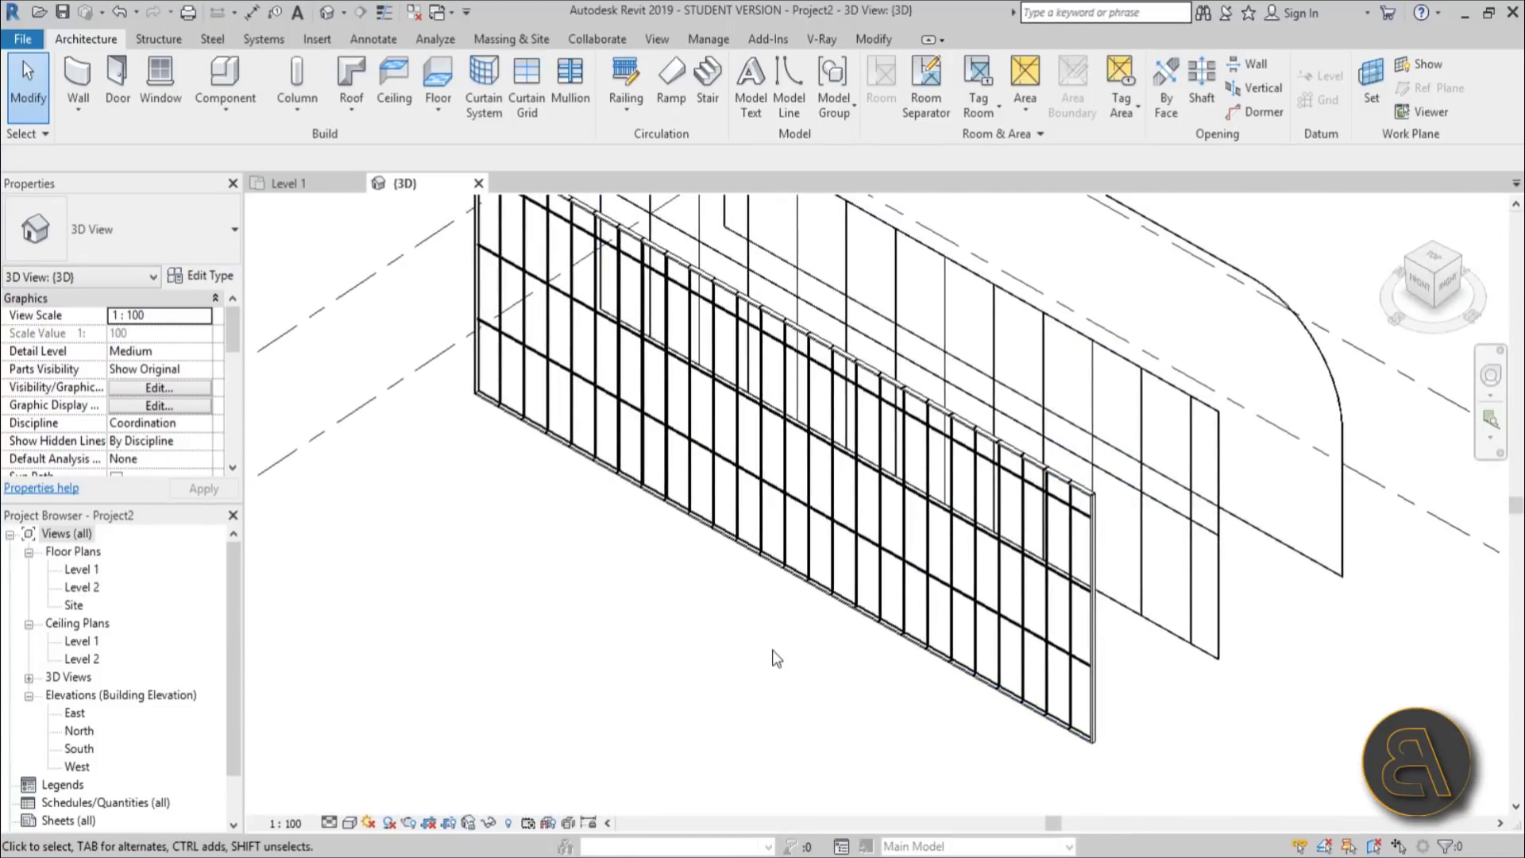
scroll(772, 650, up, 5)
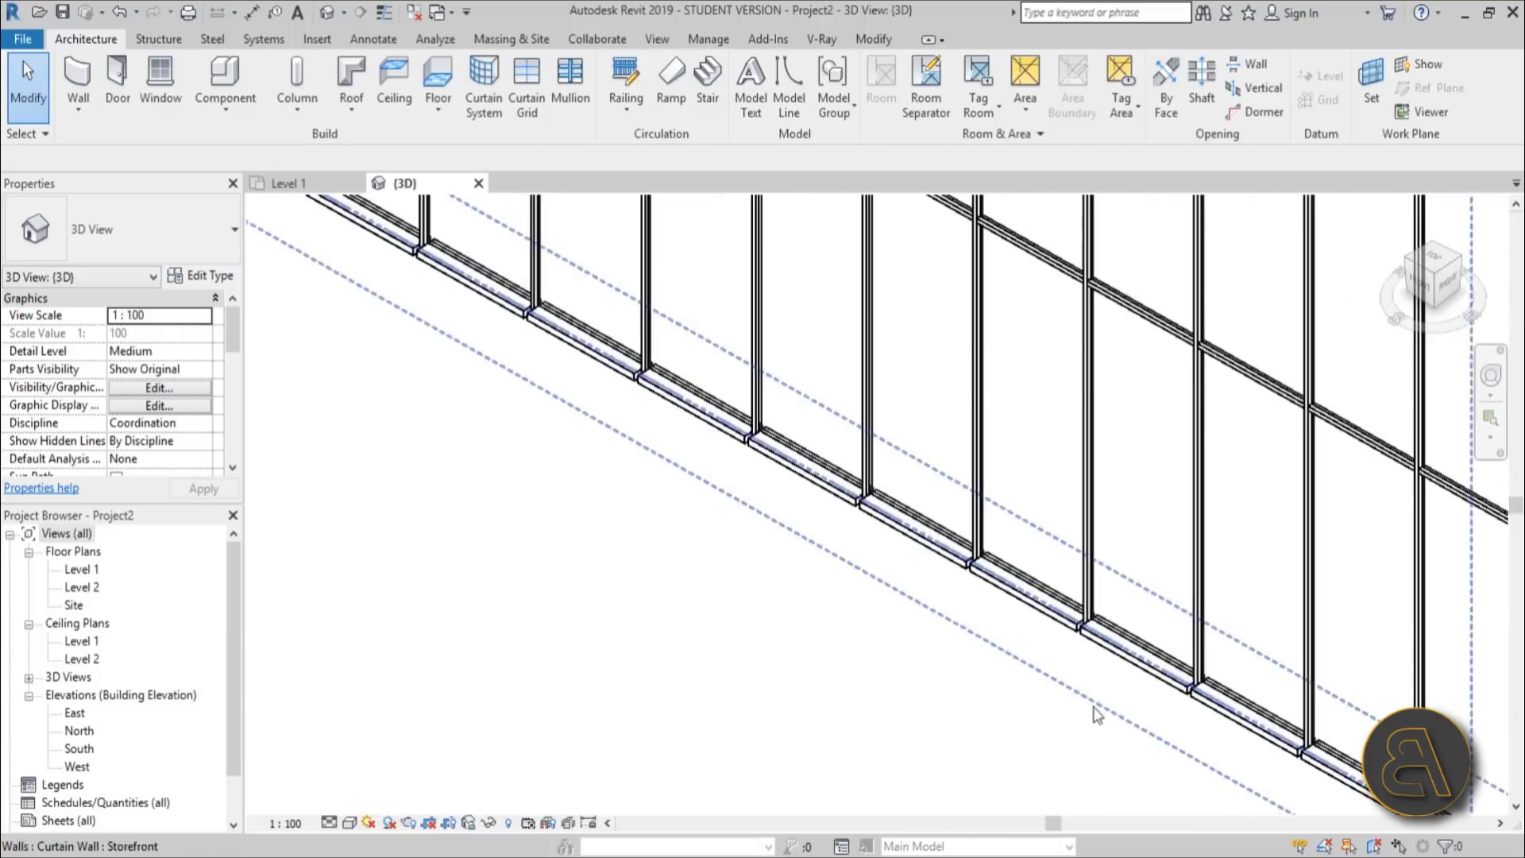
Step: In the Level 1 plan, make a curtain grid line independent and shift it slightly left
double_click(79, 565)
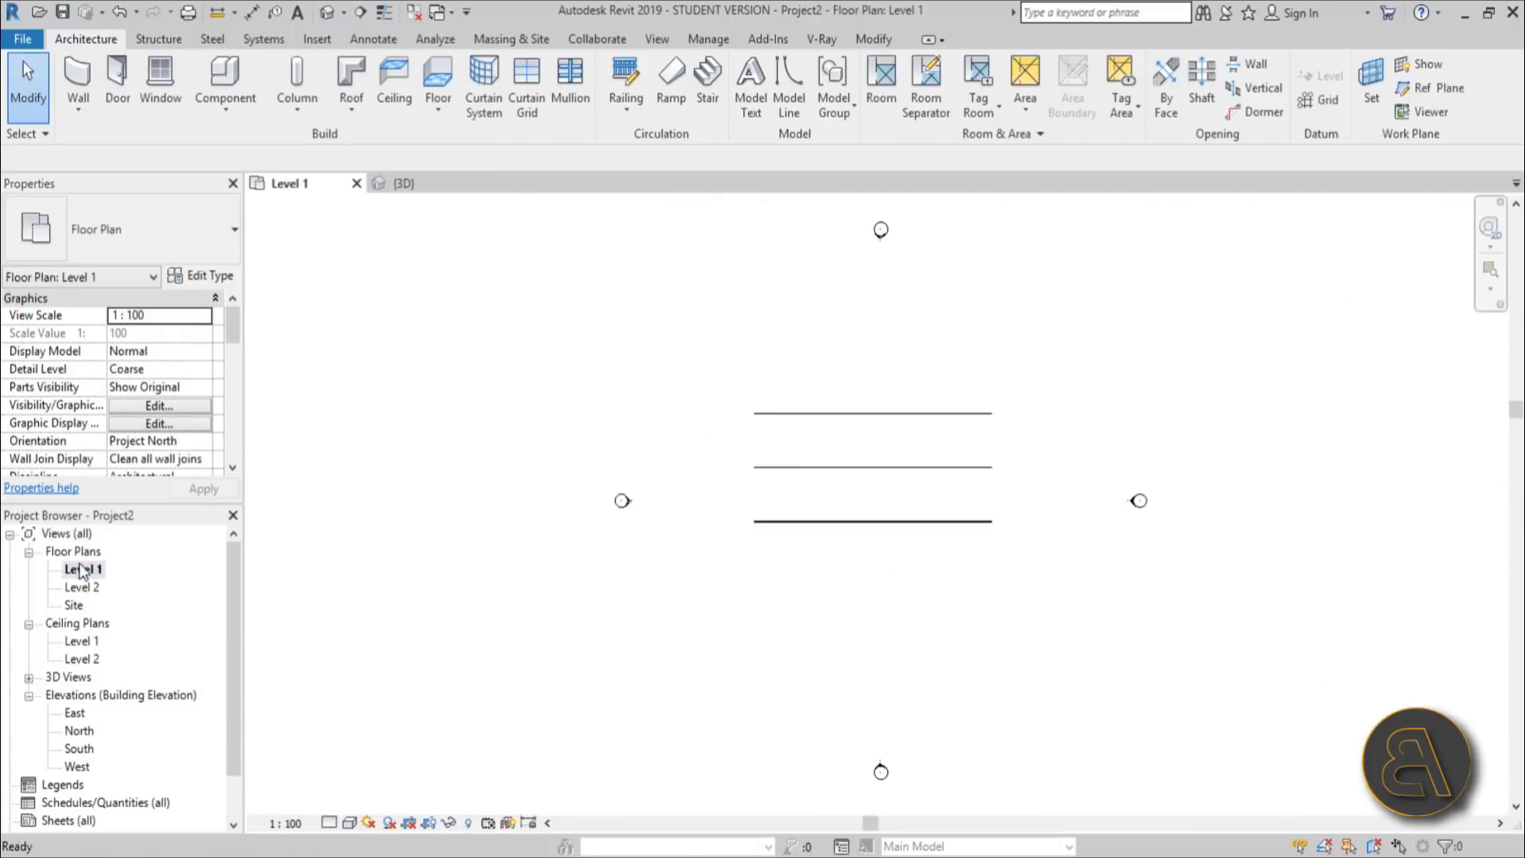
scroll(938, 527, up, 5)
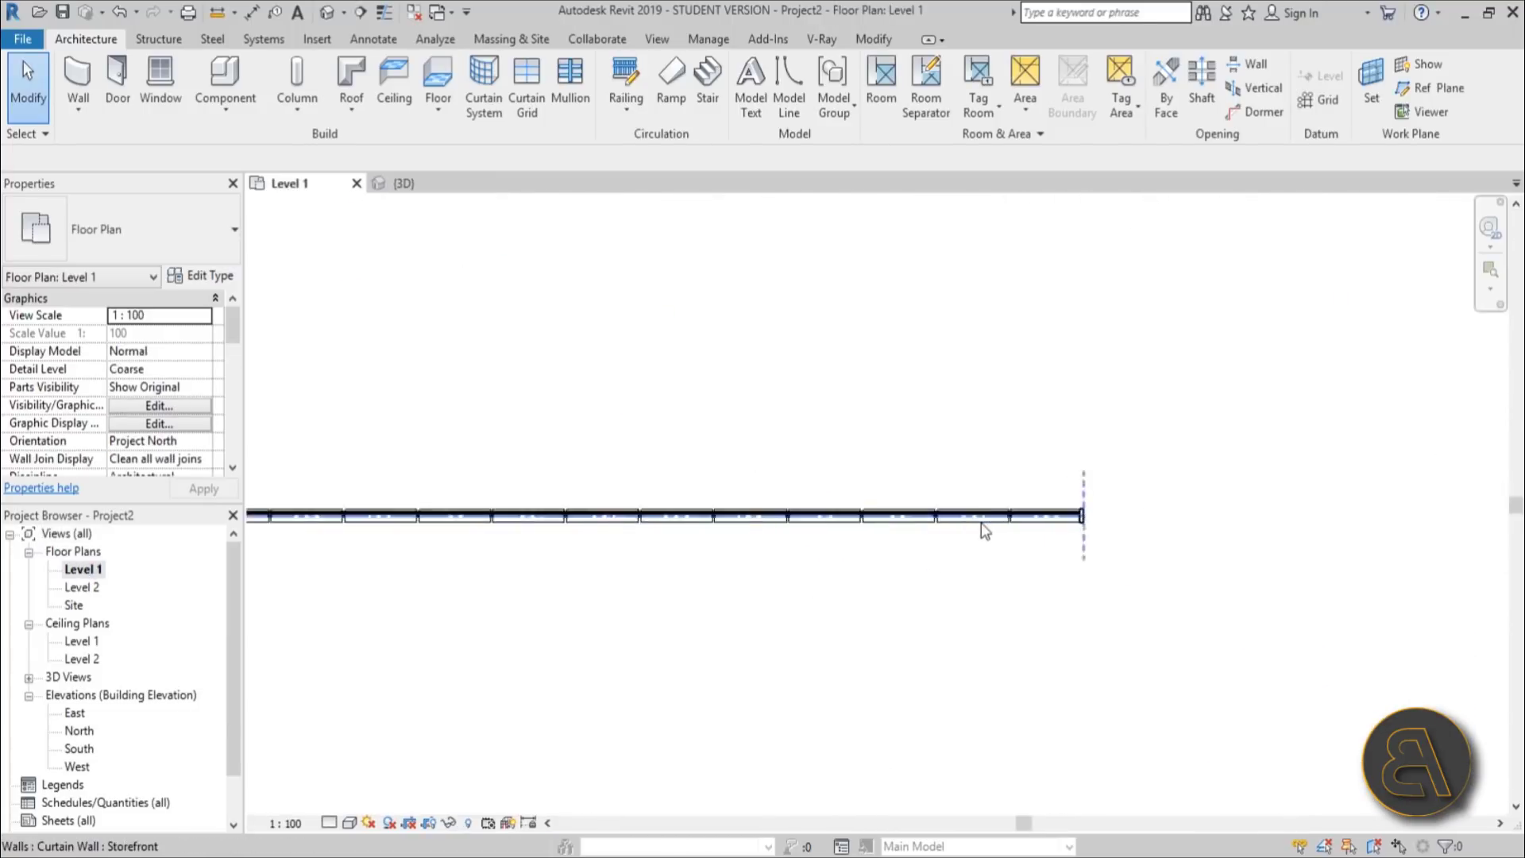
click(1015, 547)
scroll(1057, 477, up, 3)
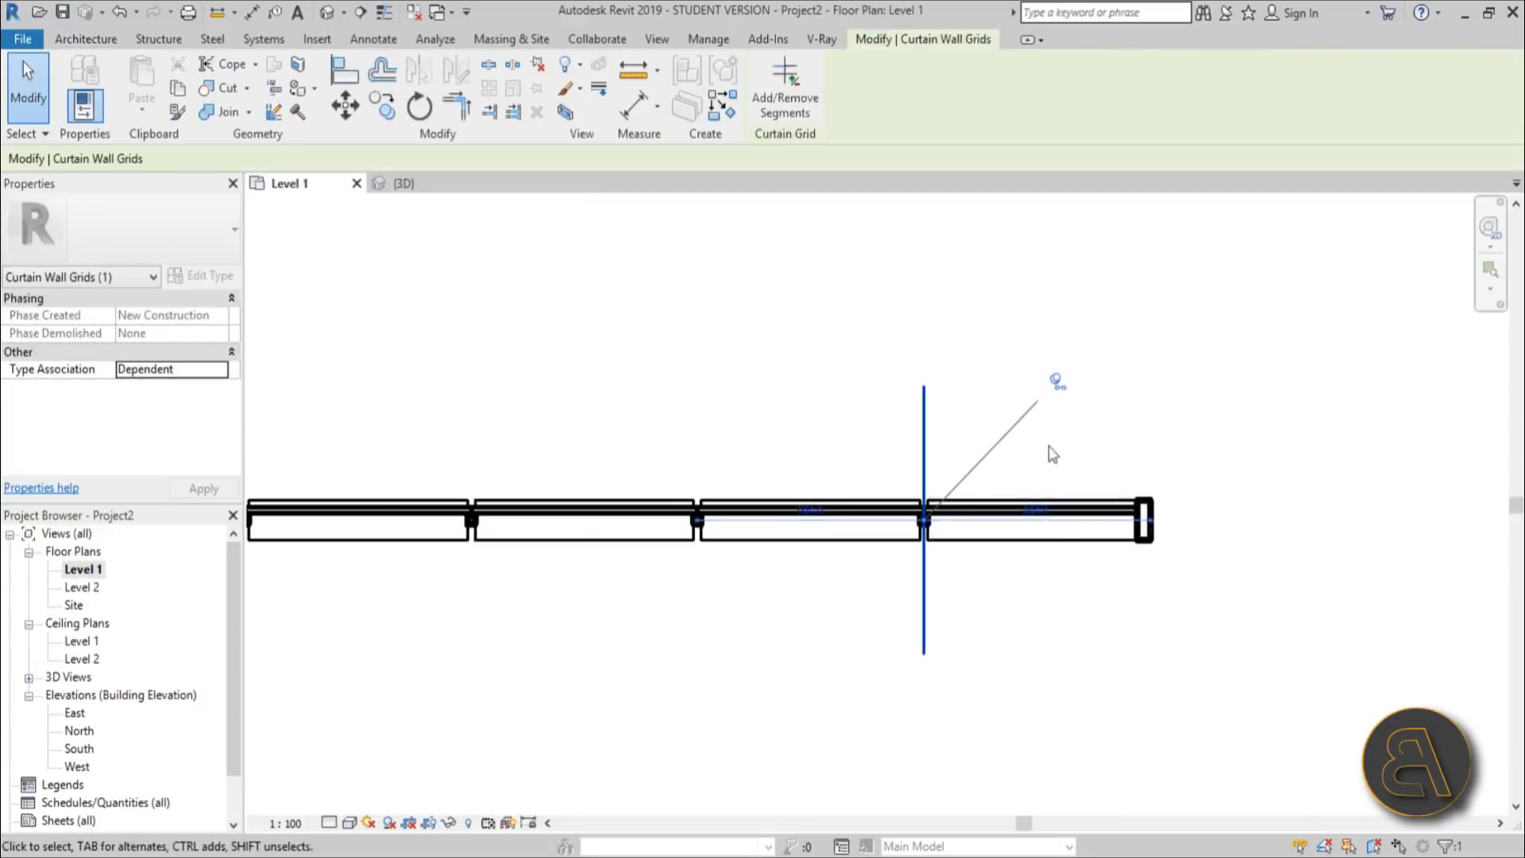
click(1055, 381)
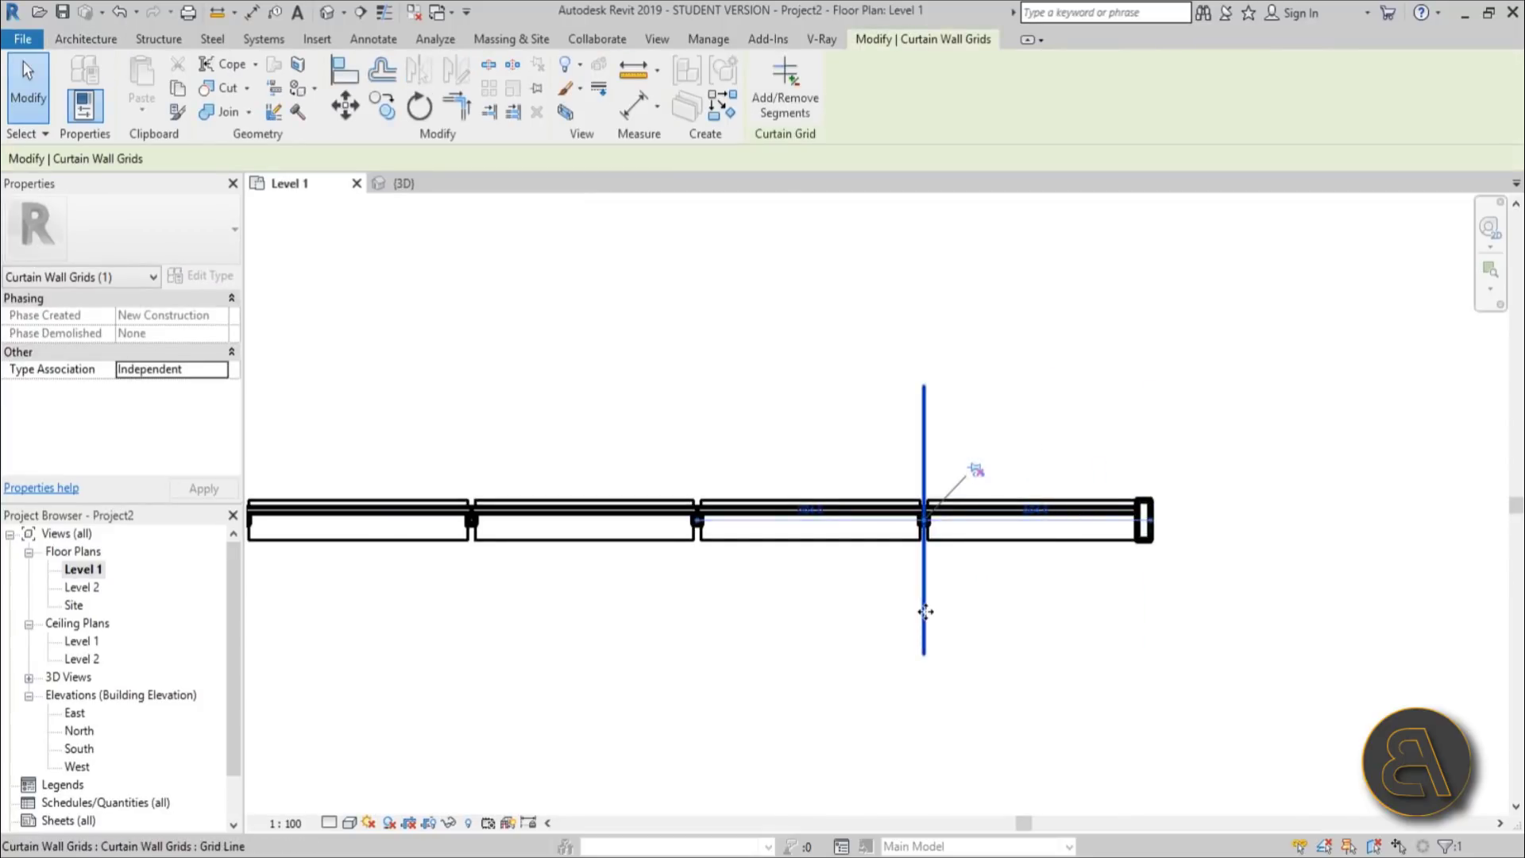
drag(925, 612, 886, 613)
key(Escape)
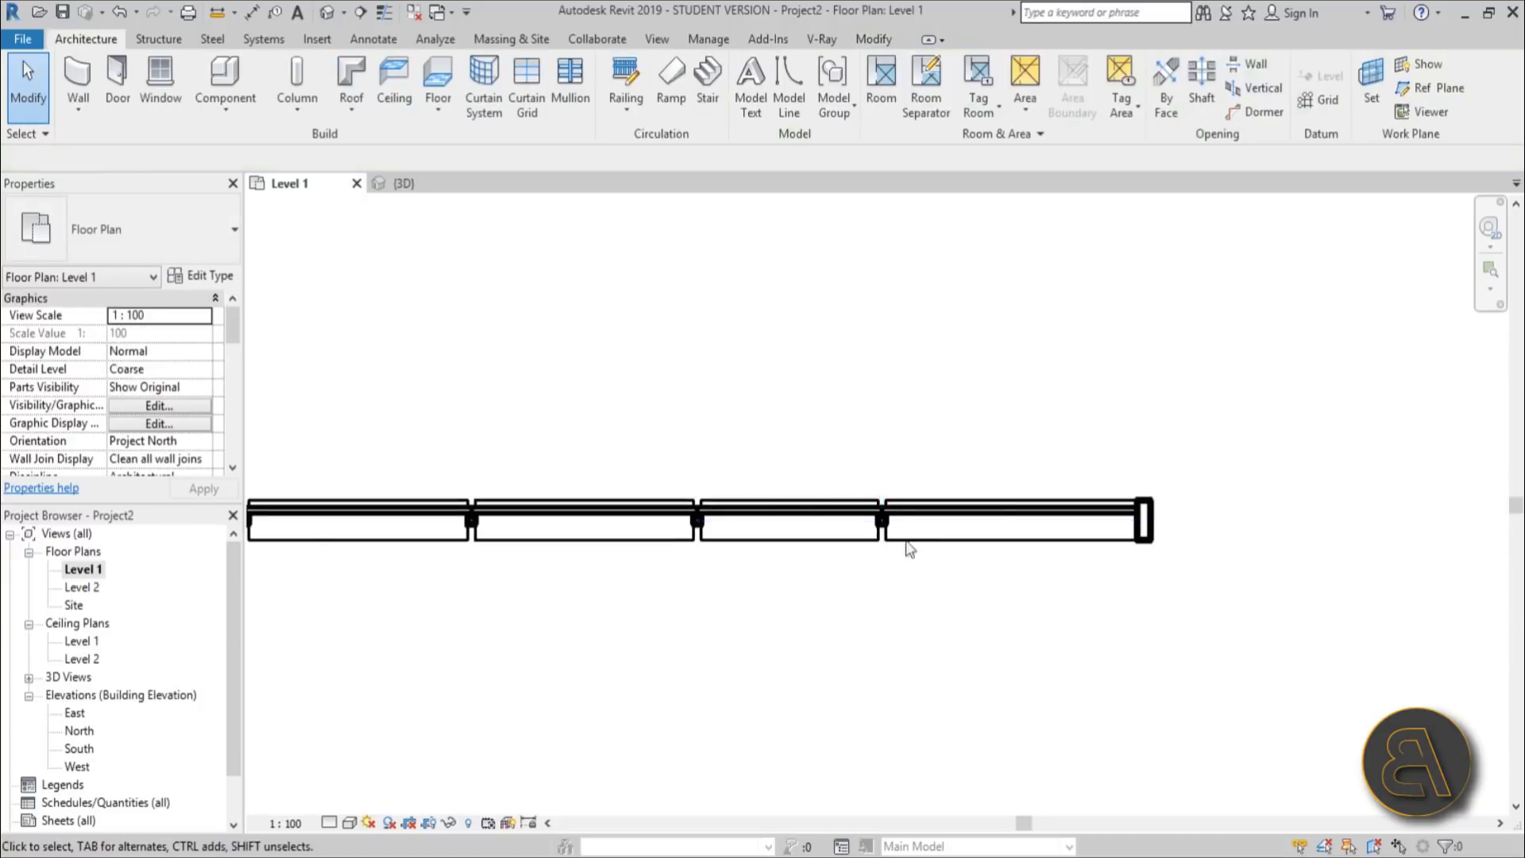
scroll(910, 549, up, 5)
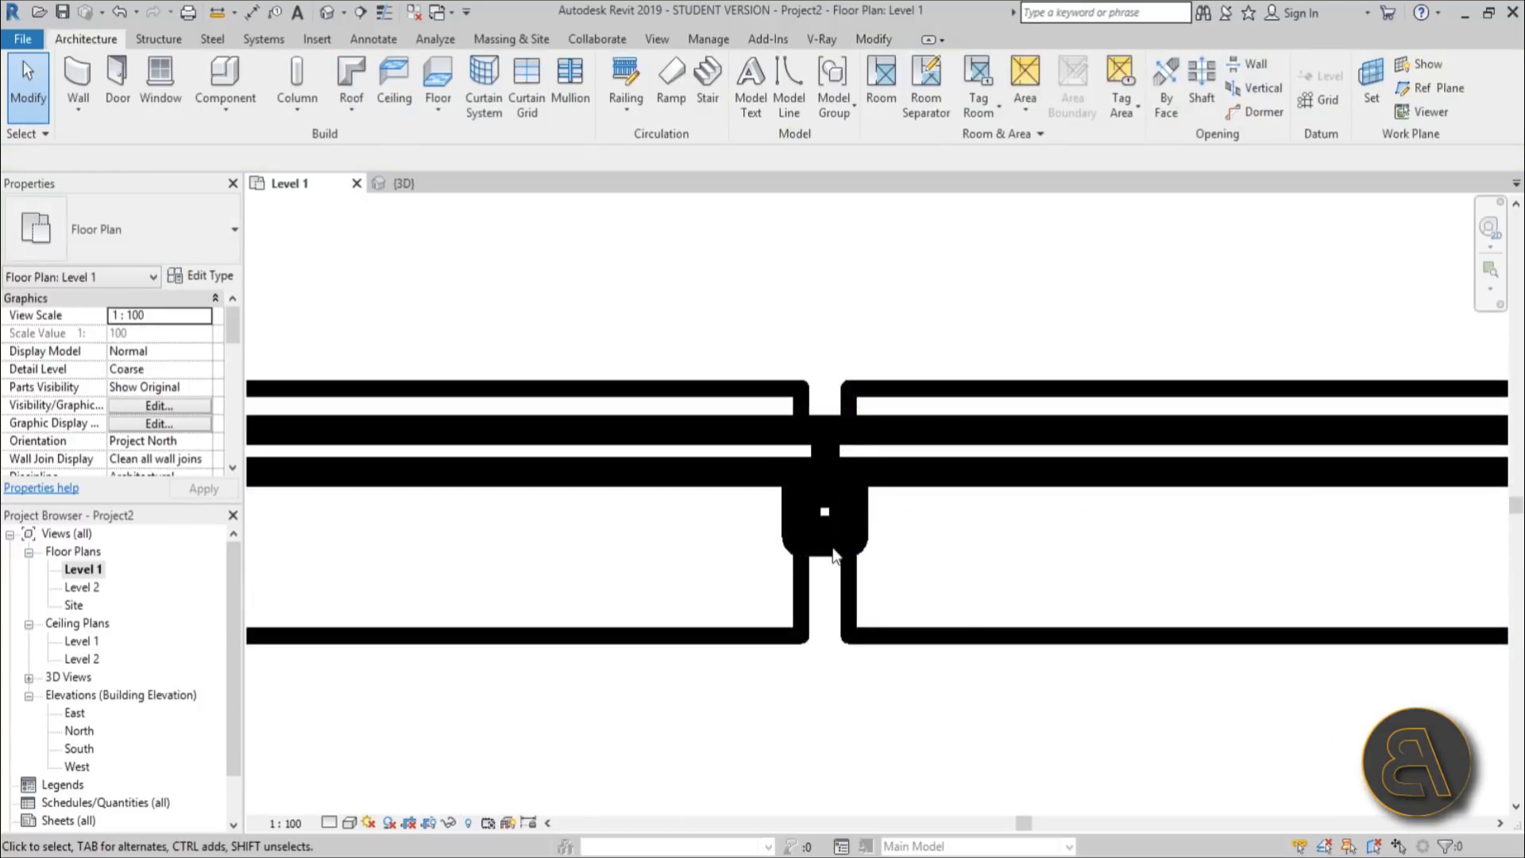
Step: Change the panel-joint mullion to Circular Mullion : 25mm Radius and return to the 3D view
click(840, 560)
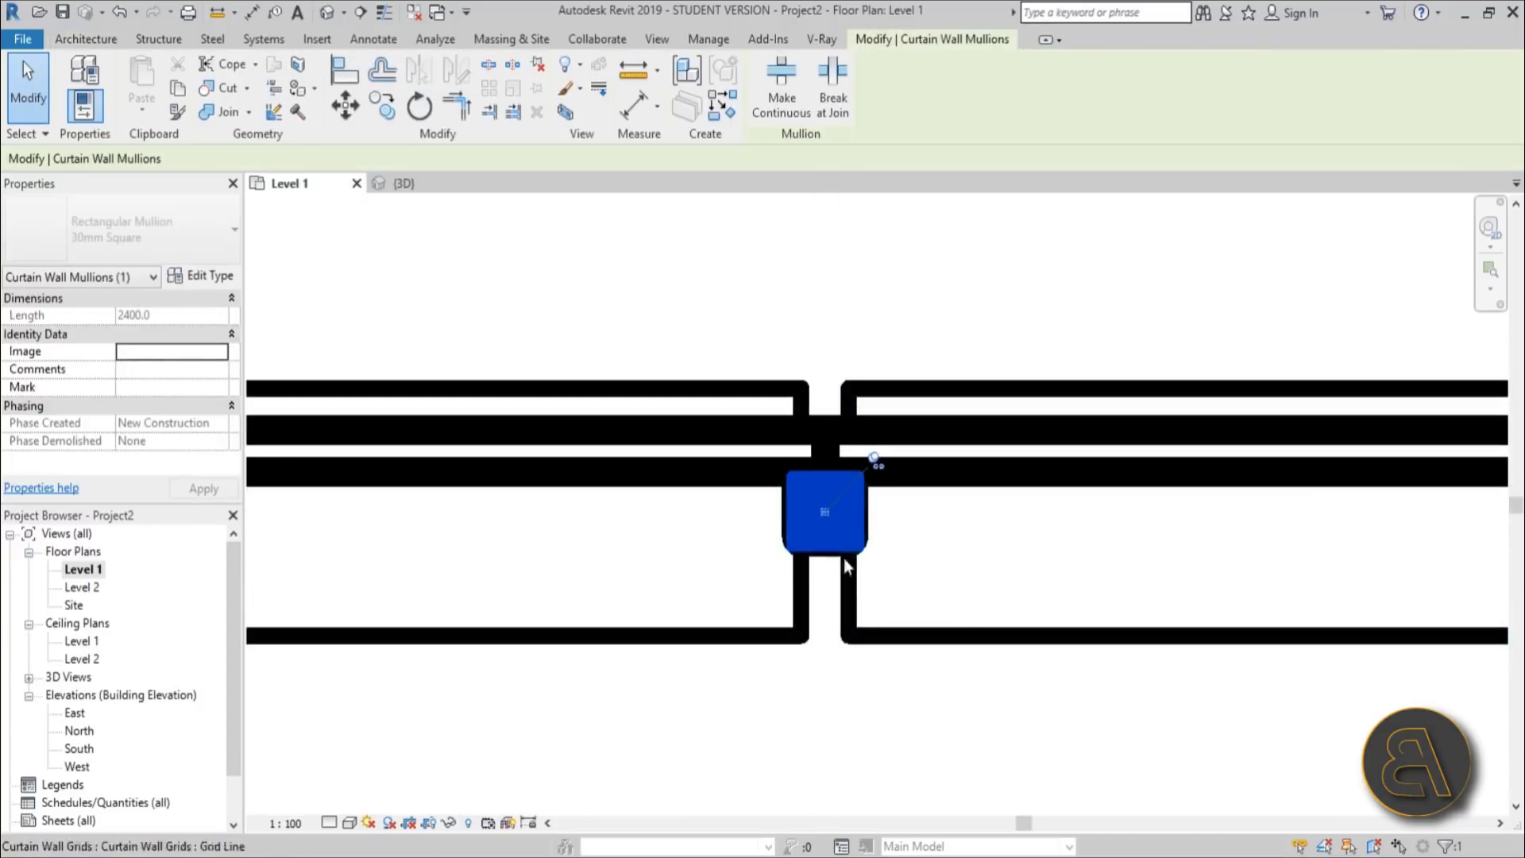
click(193, 231)
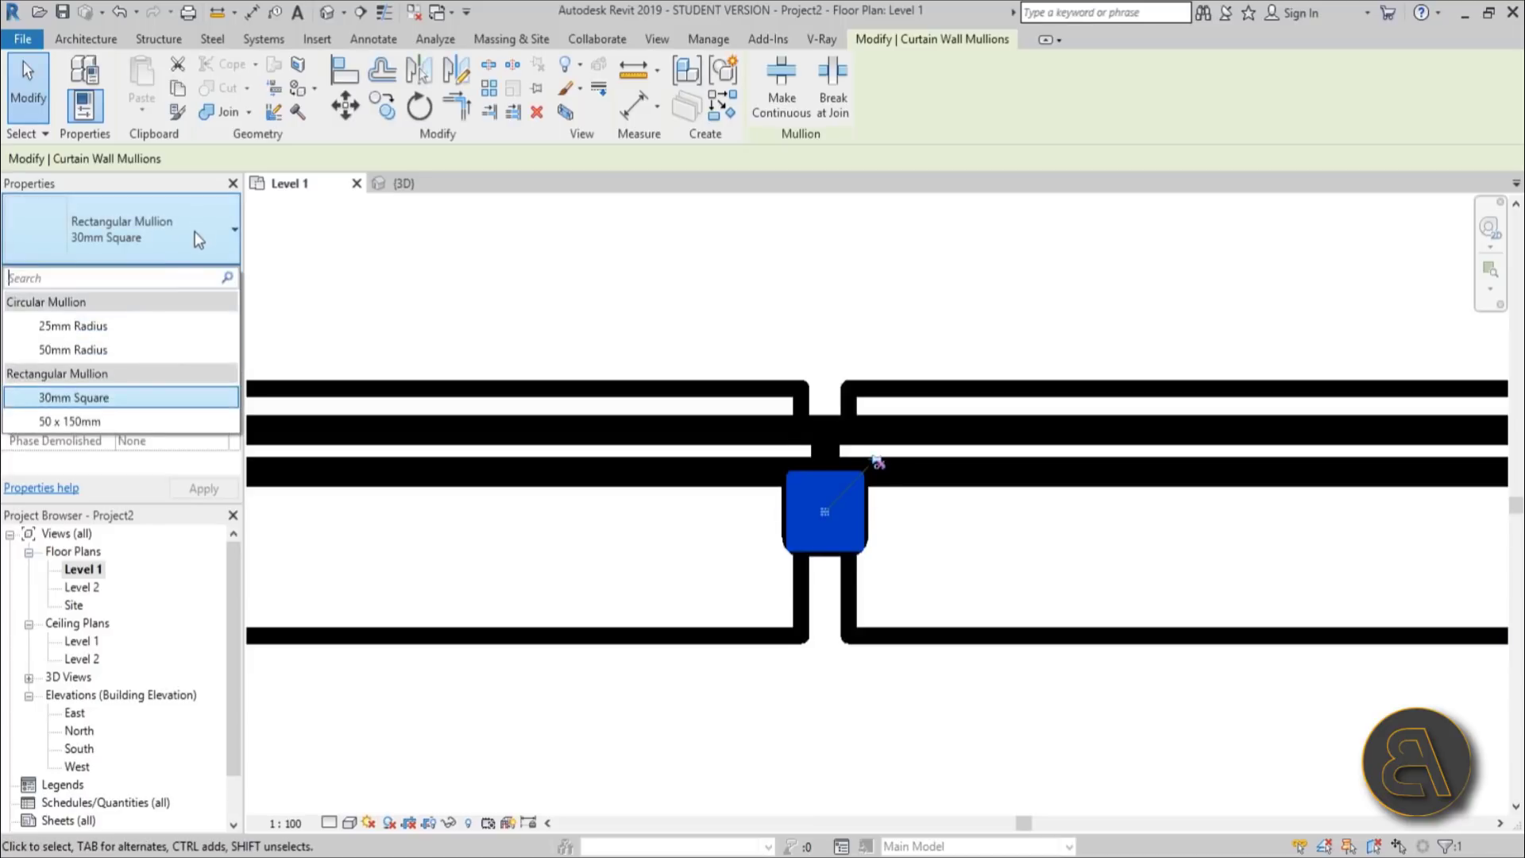
click(128, 332)
click(978, 711)
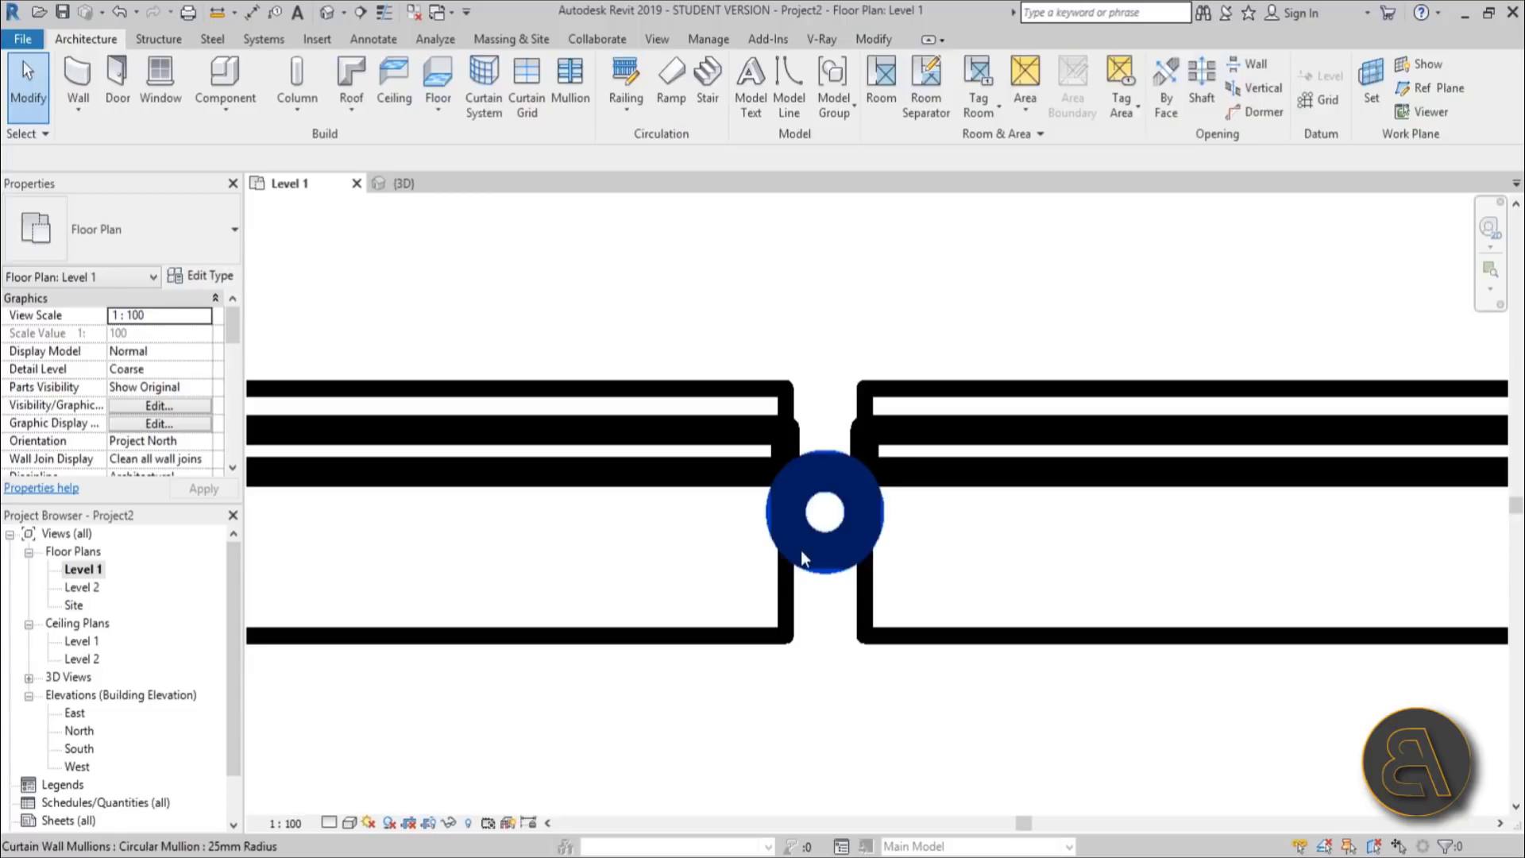
click(801, 548)
click(957, 337)
scroll(957, 337, down, 2)
scroll(958, 337, down, 2)
scroll(977, 334, up, 2)
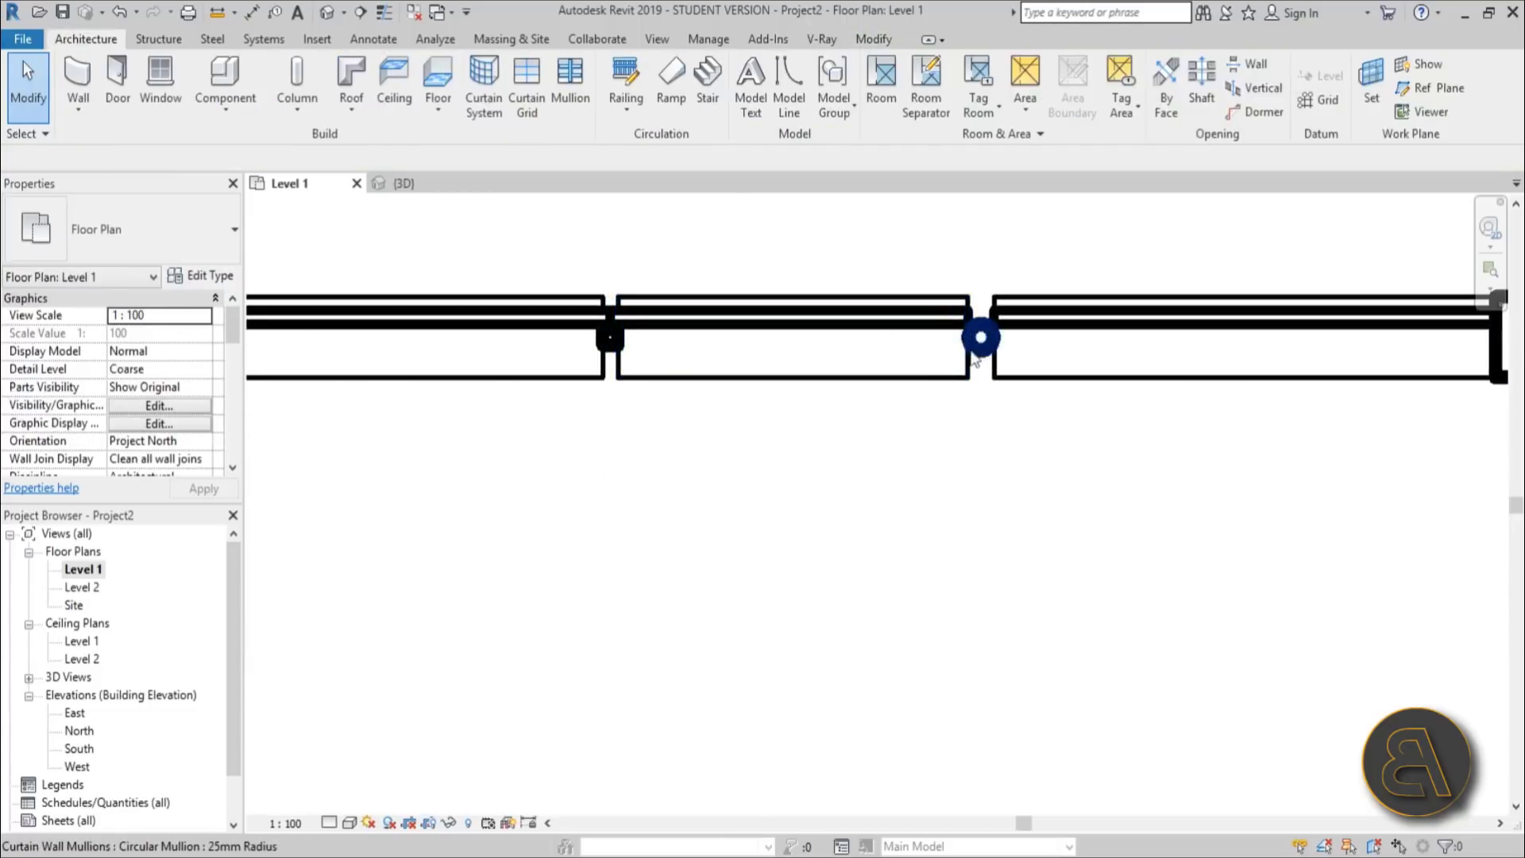
click(326, 14)
scroll(889, 545, down, 2)
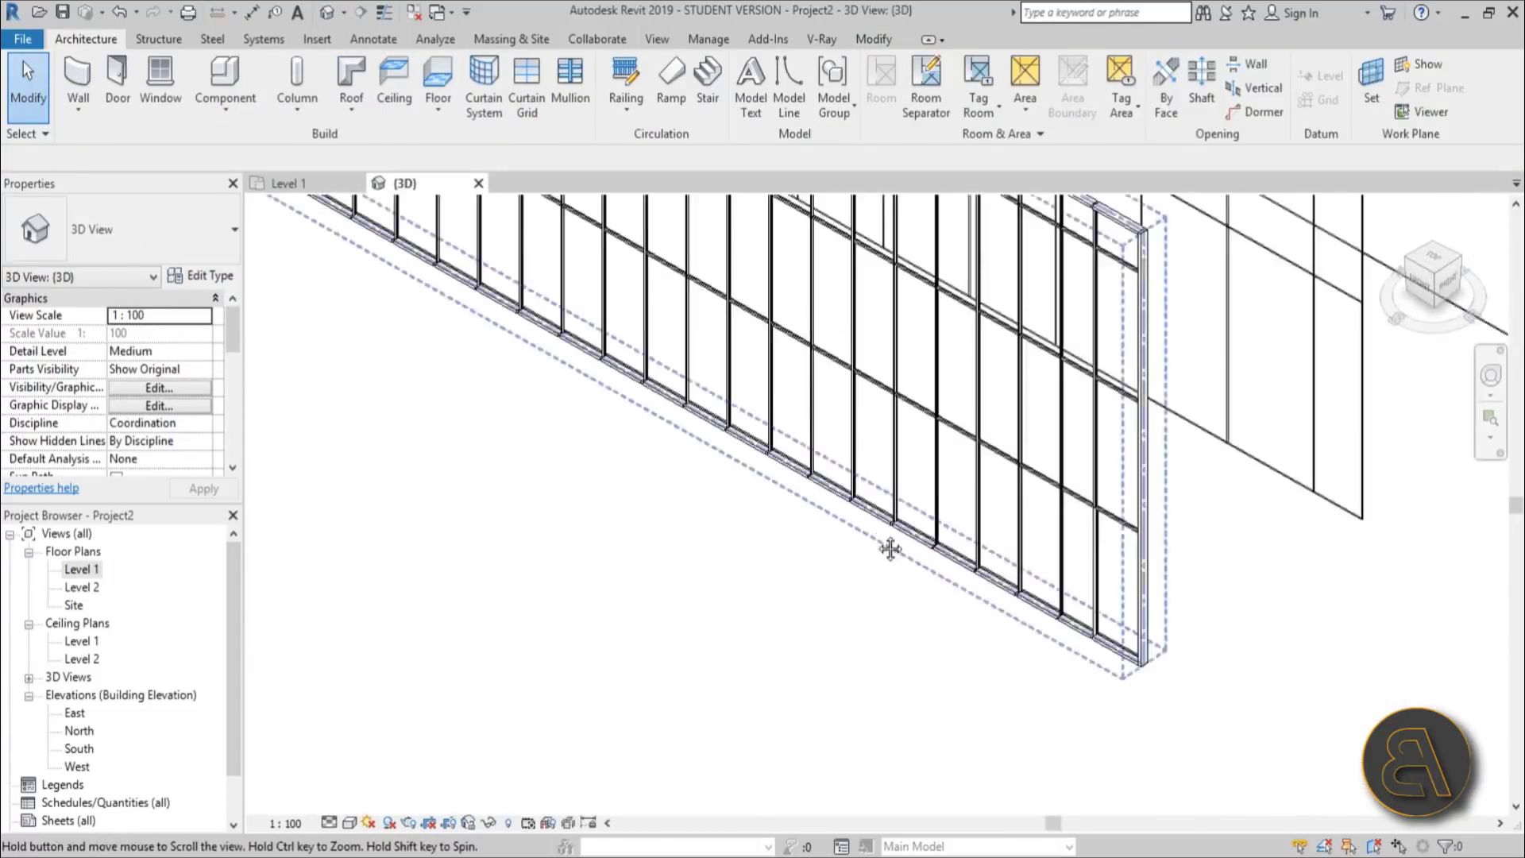
scroll(966, 502, up, 5)
scroll(728, 516, down, 2)
scroll(790, 503, up, 3)
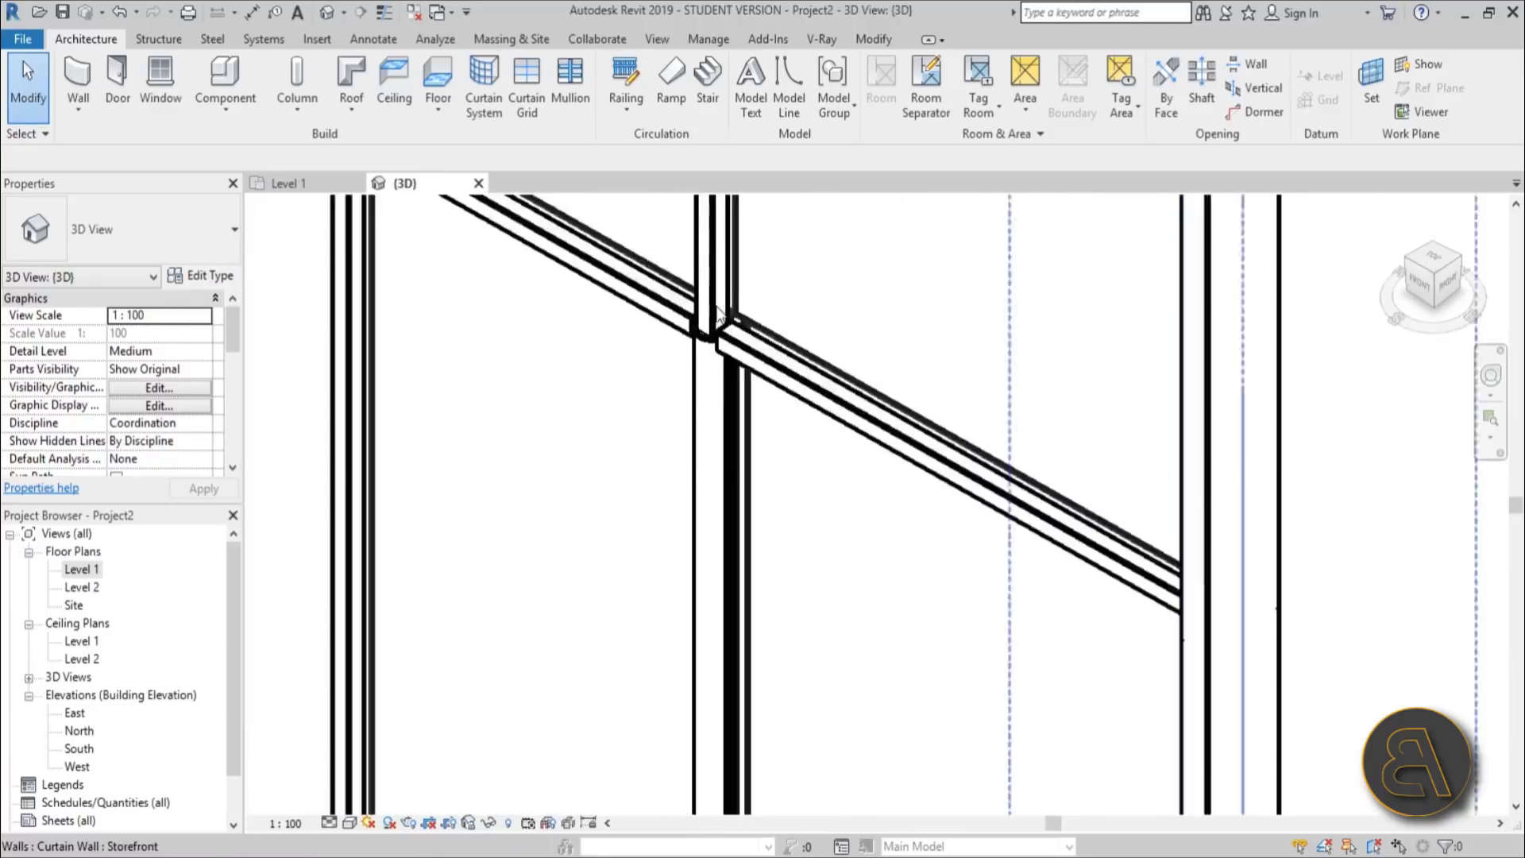
click(699, 394)
scroll(1007, 278, down, 3)
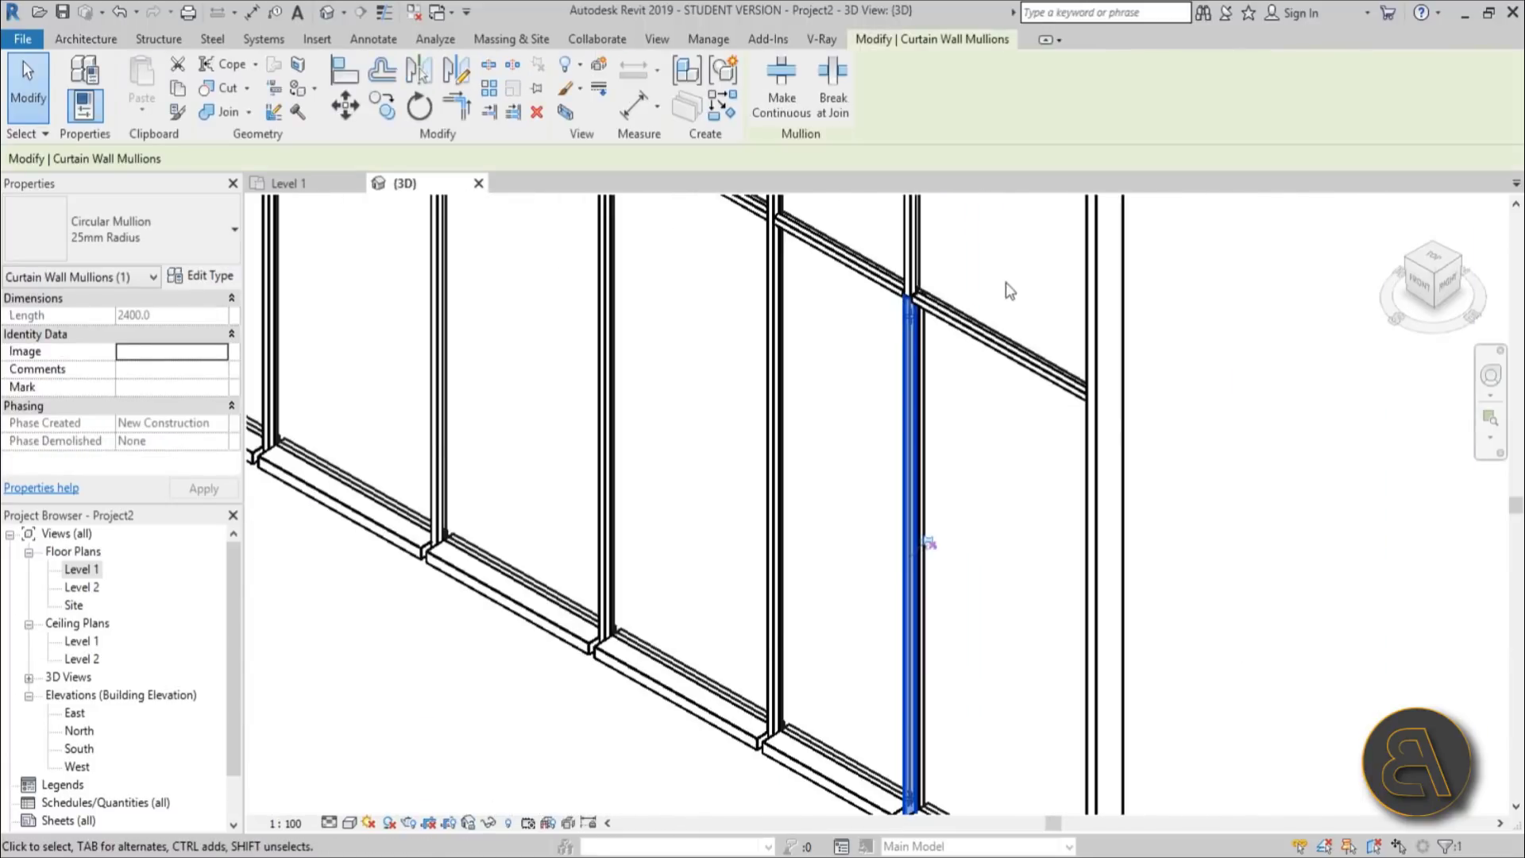
key(Escape)
scroll(1014, 359, down, 2)
scroll(1015, 360, down, 3)
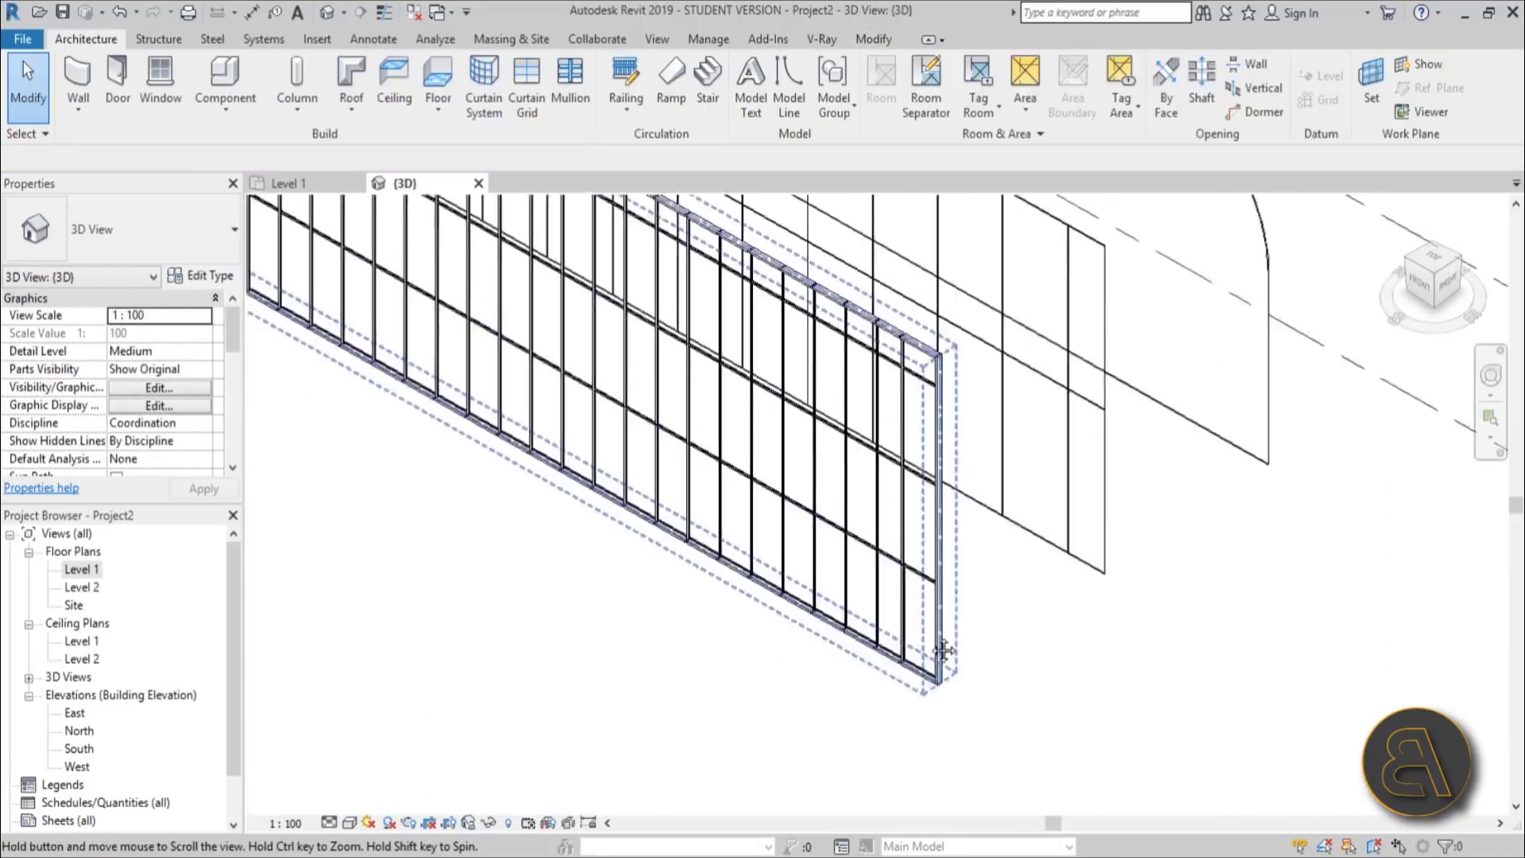
click(270, 358)
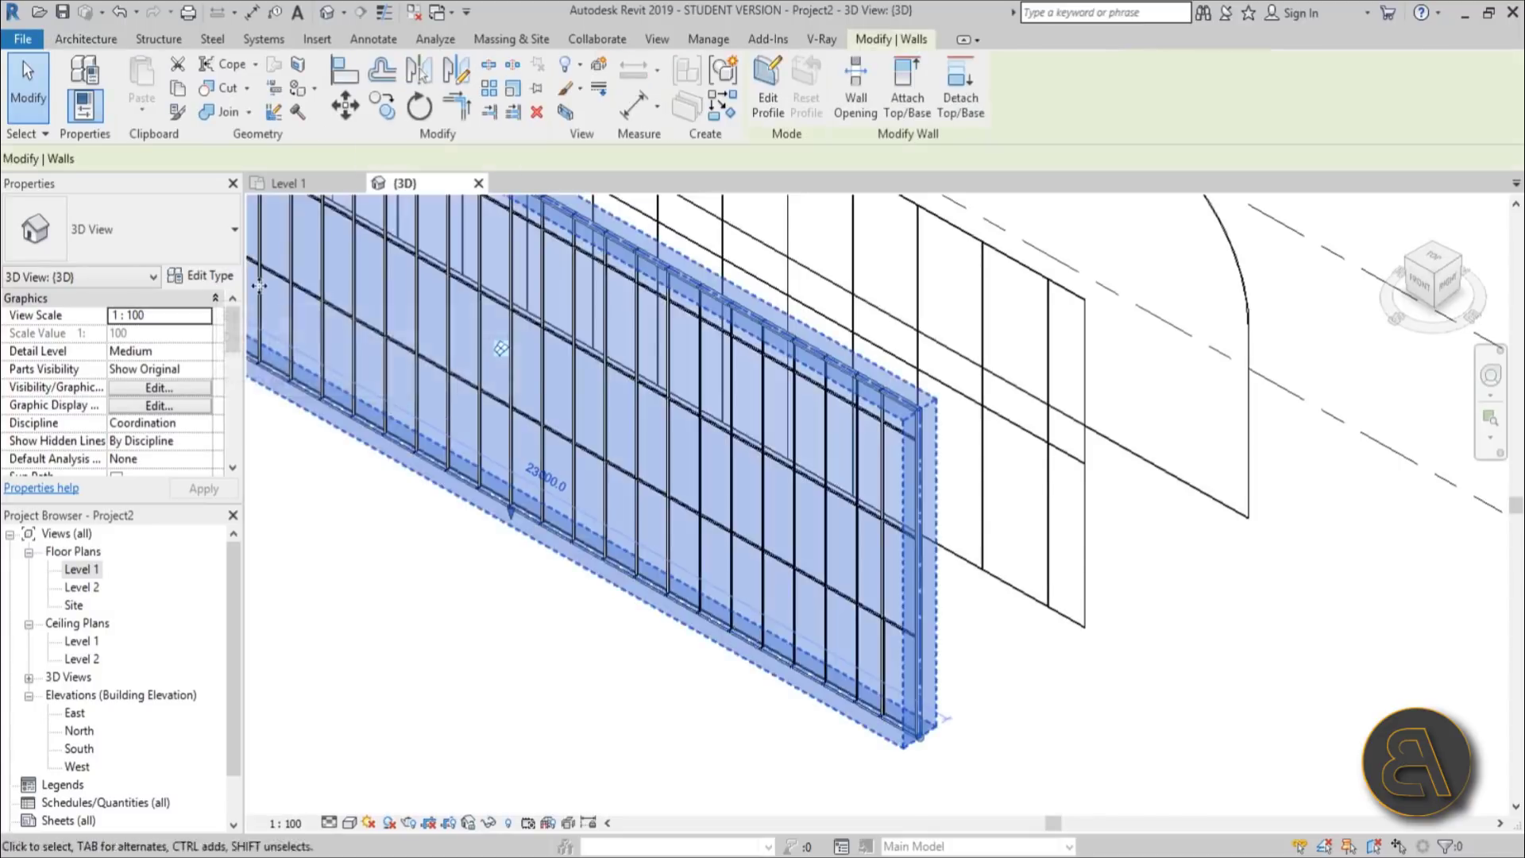
click(208, 278)
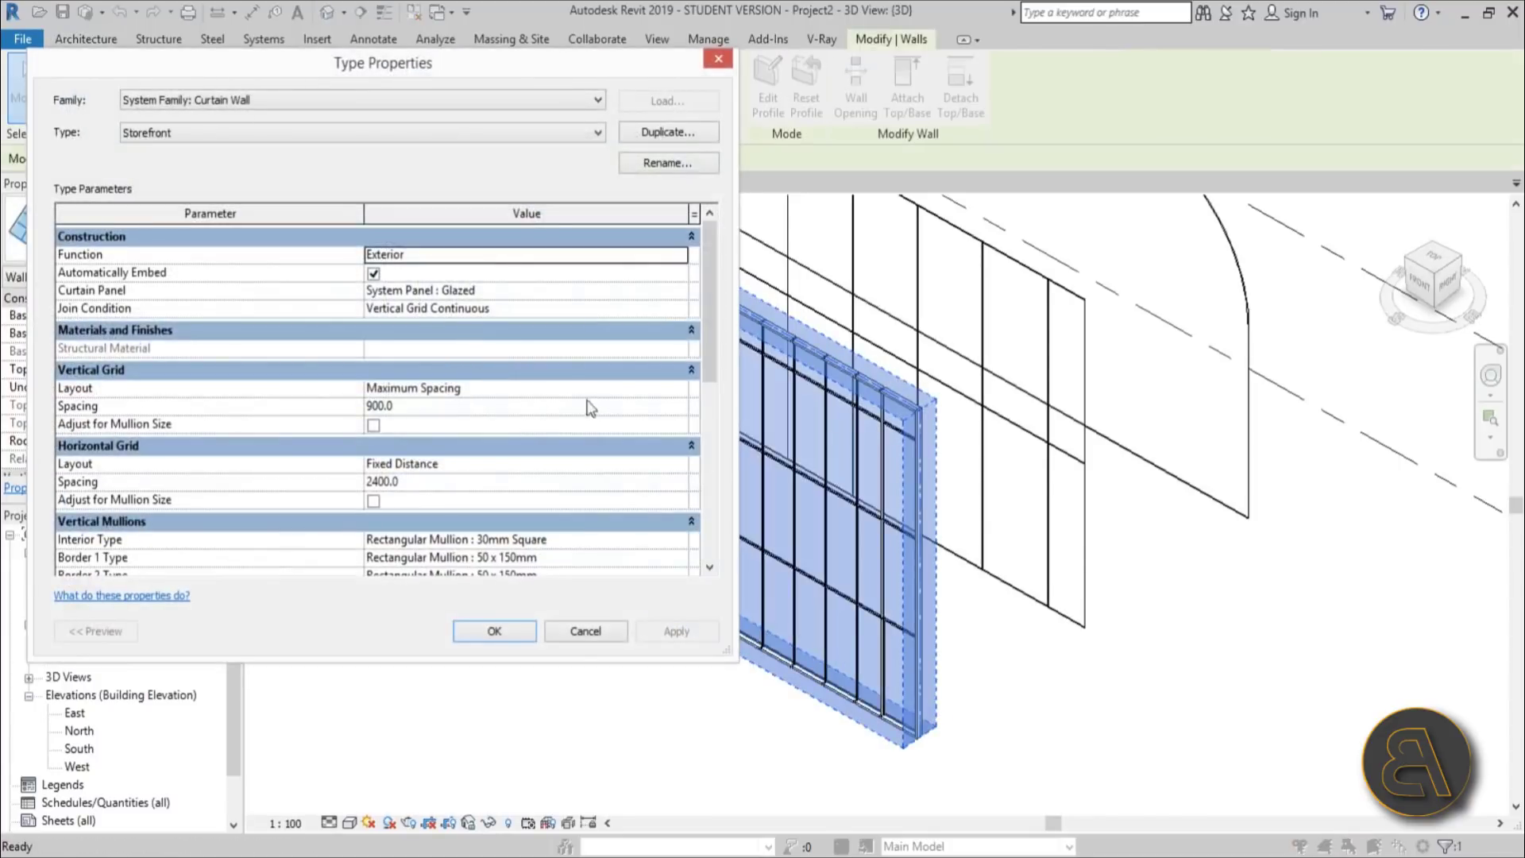
click(526, 632)
key(Escape)
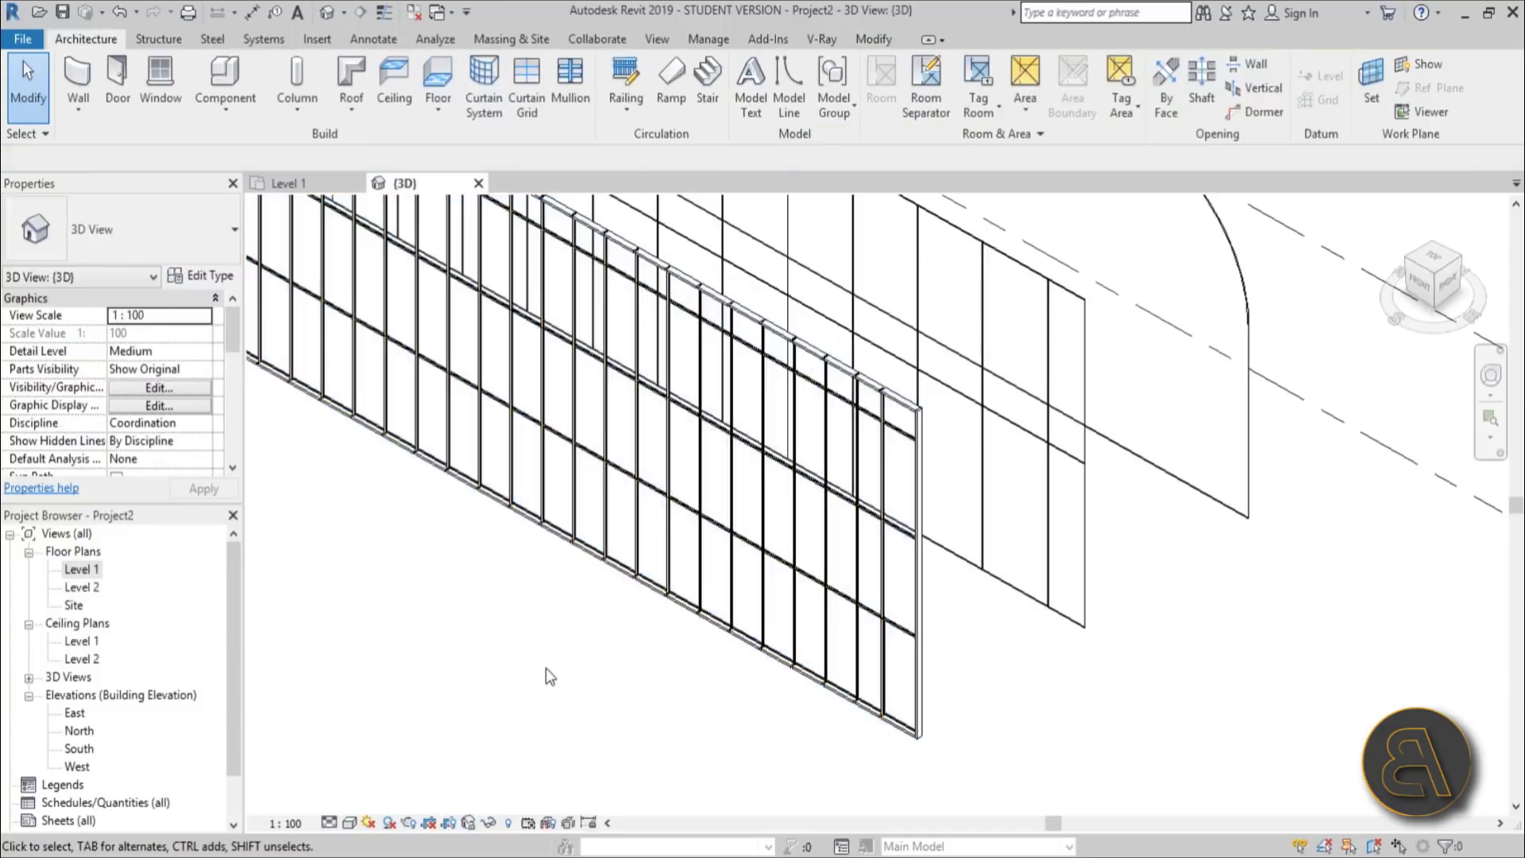
middle_drag(546, 668, 698, 698)
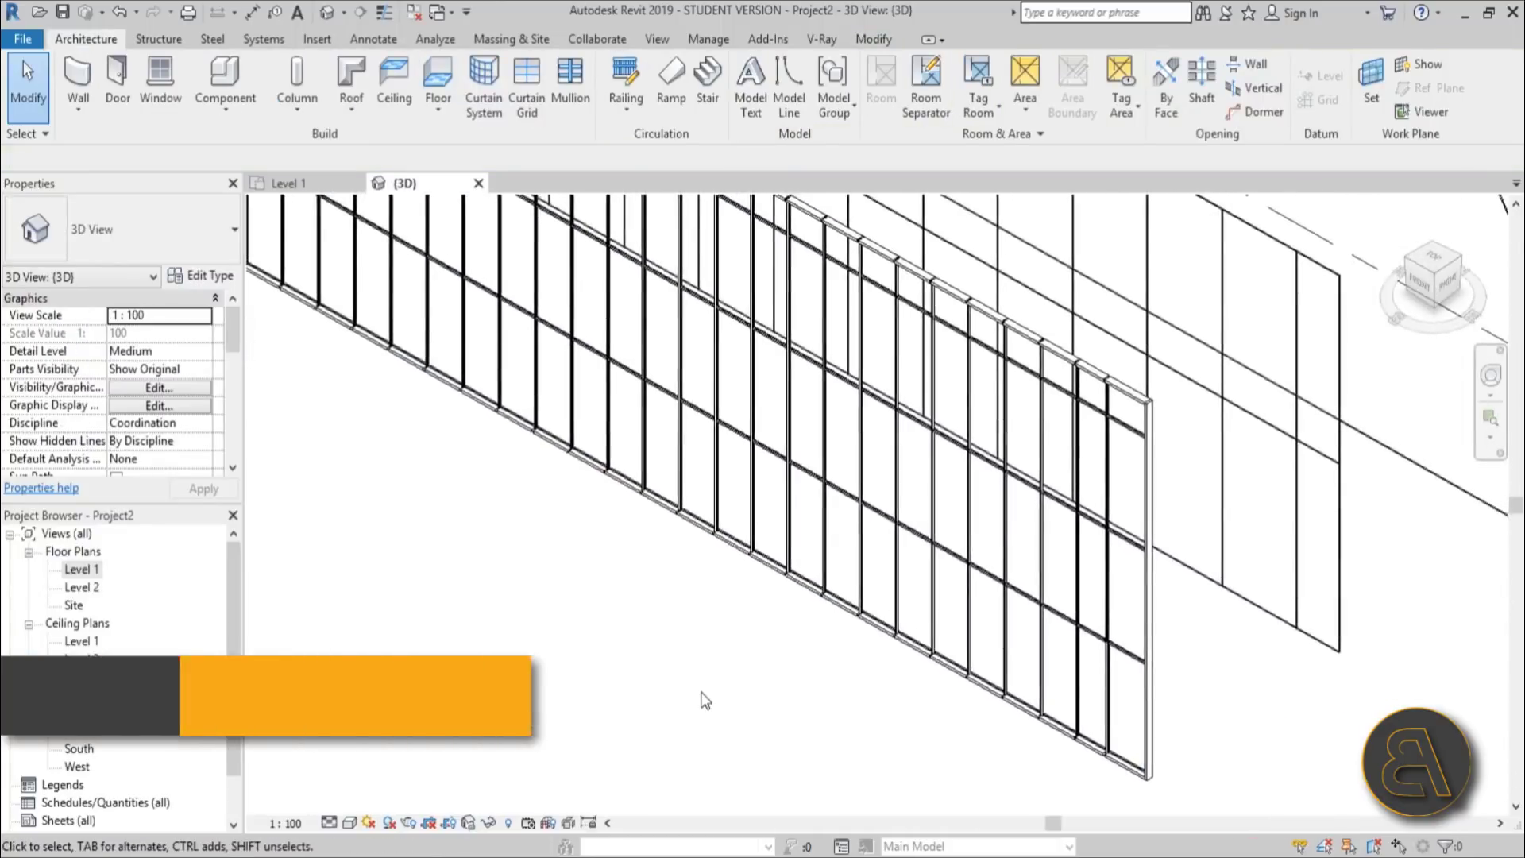
scroll(809, 429, up, 2)
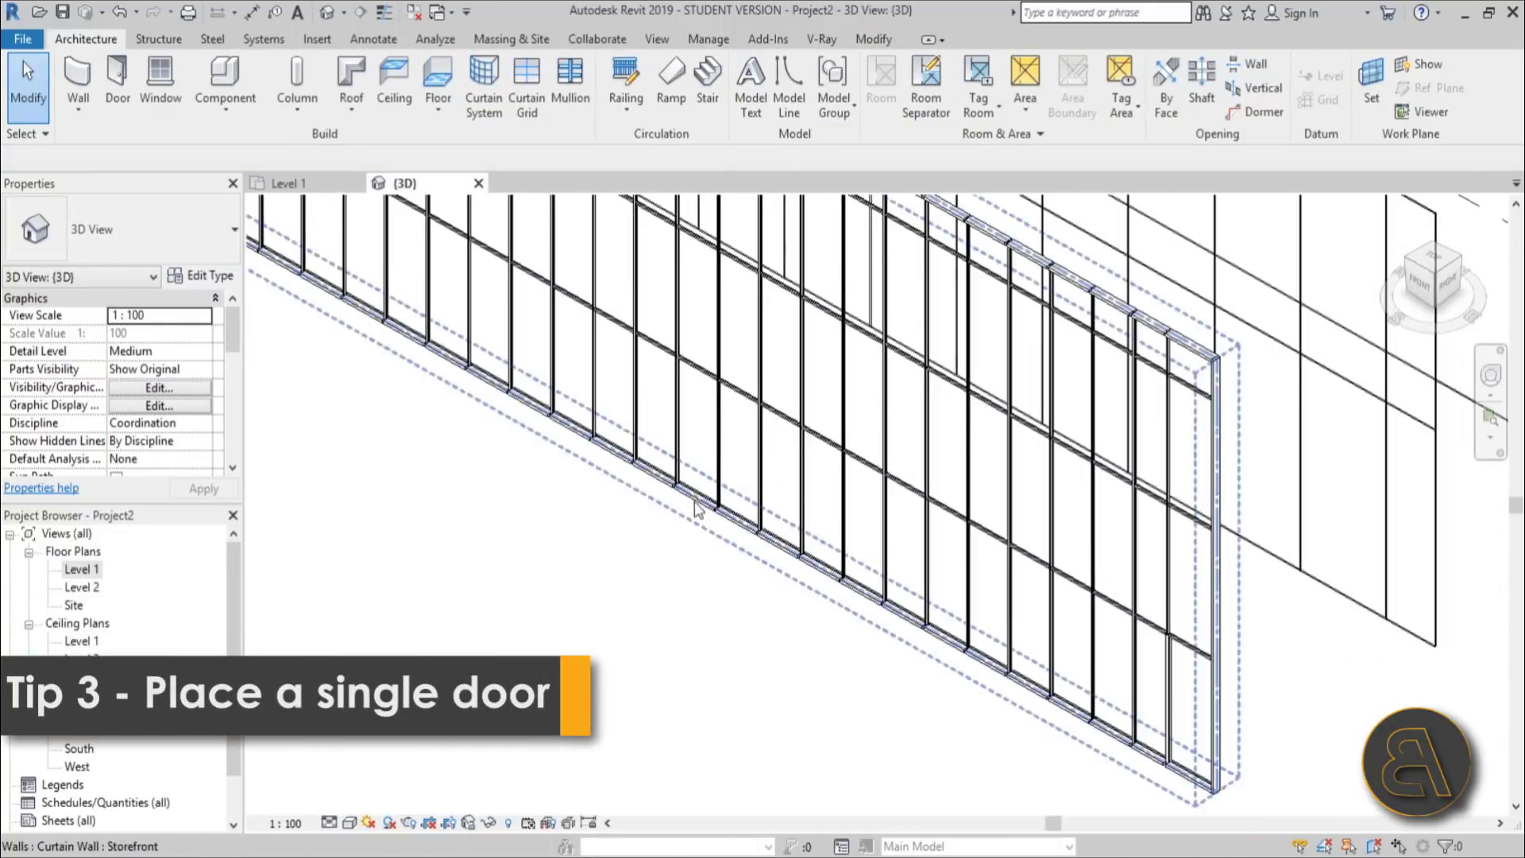
Step: Open the Level 1 floor plan, start the Door tool, and cancel it
double_click(82, 574)
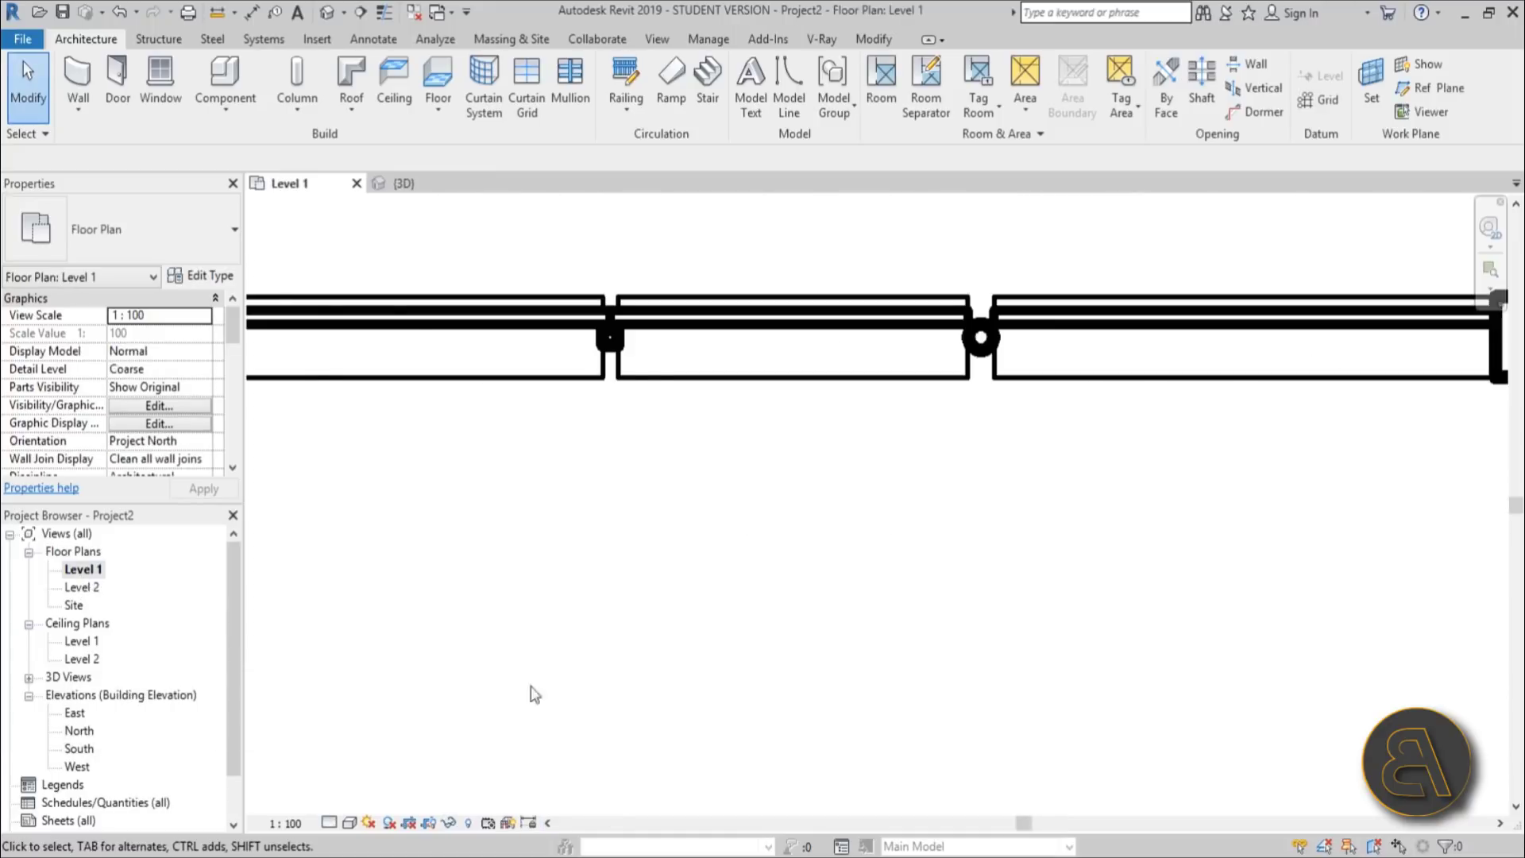
scroll(799, 640, down, 3)
scroll(1052, 583, up, 1)
scroll(879, 579, down, 2)
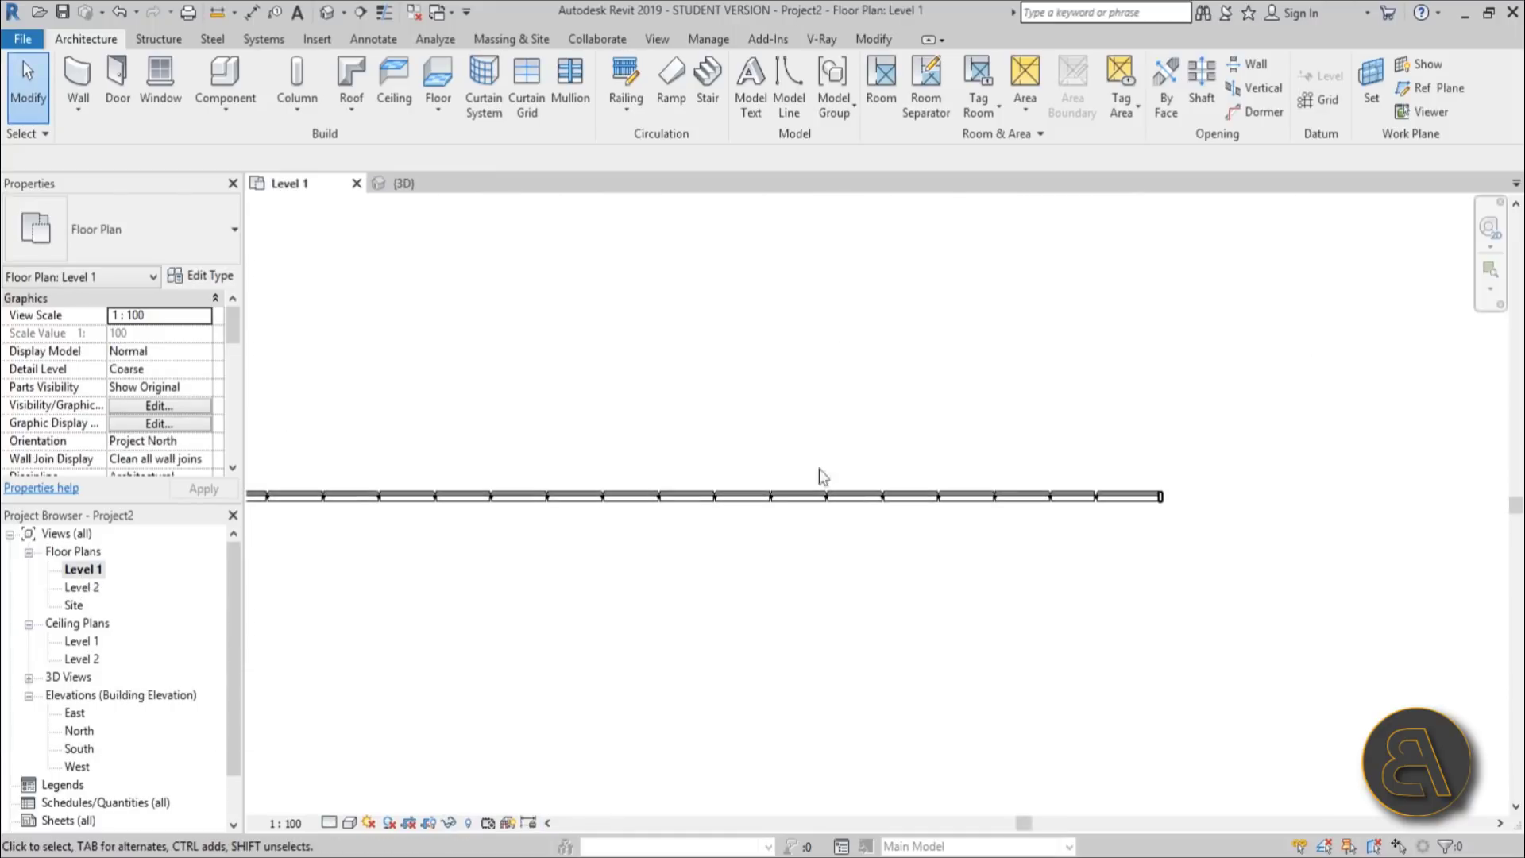
click(118, 88)
scroll(498, 472, up, 3)
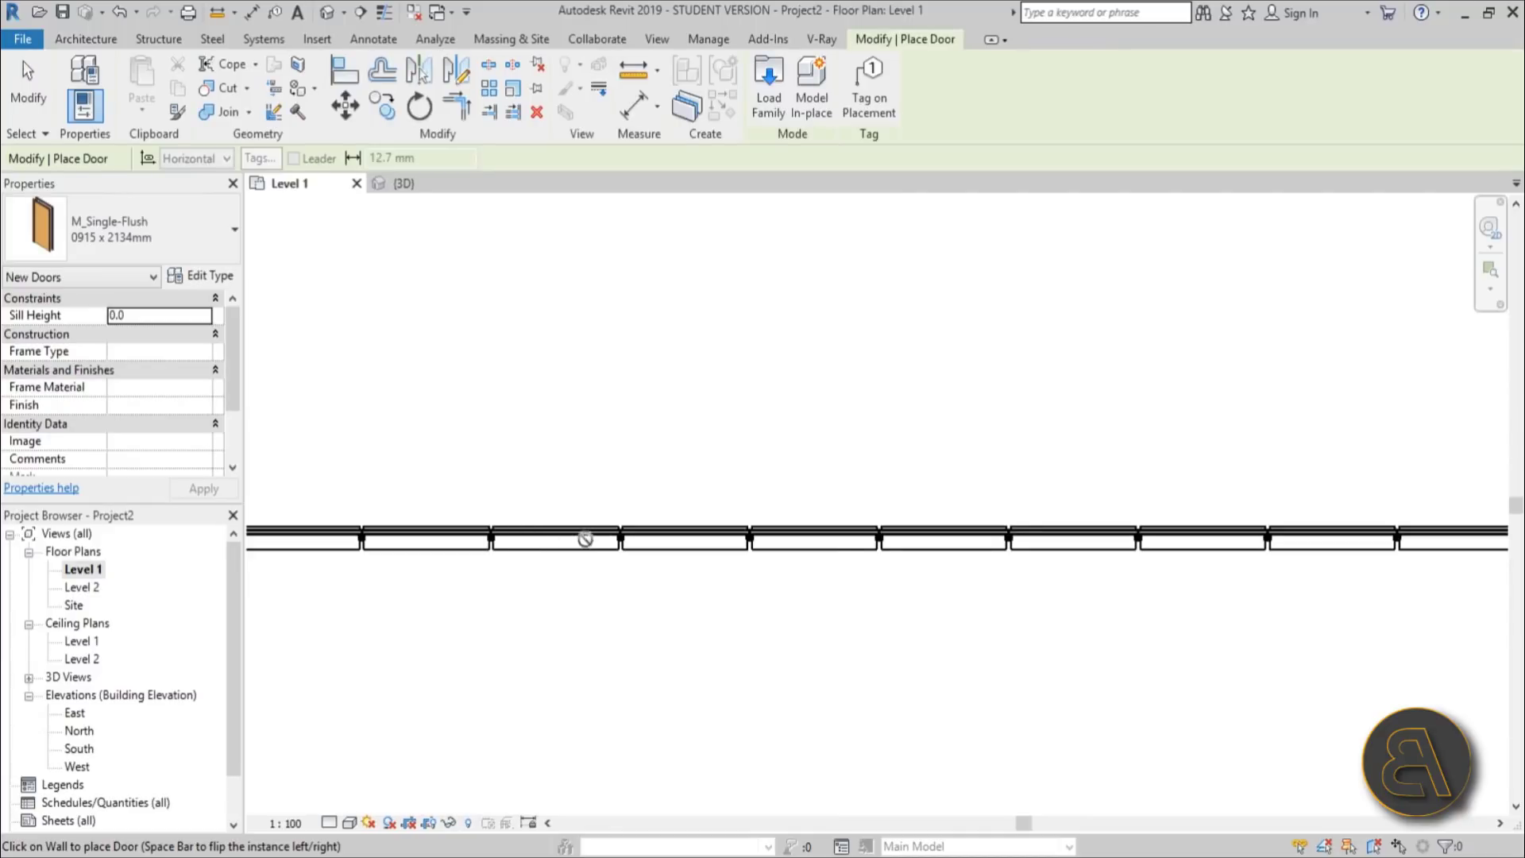
scroll(897, 612, down, 4)
key(Escape)
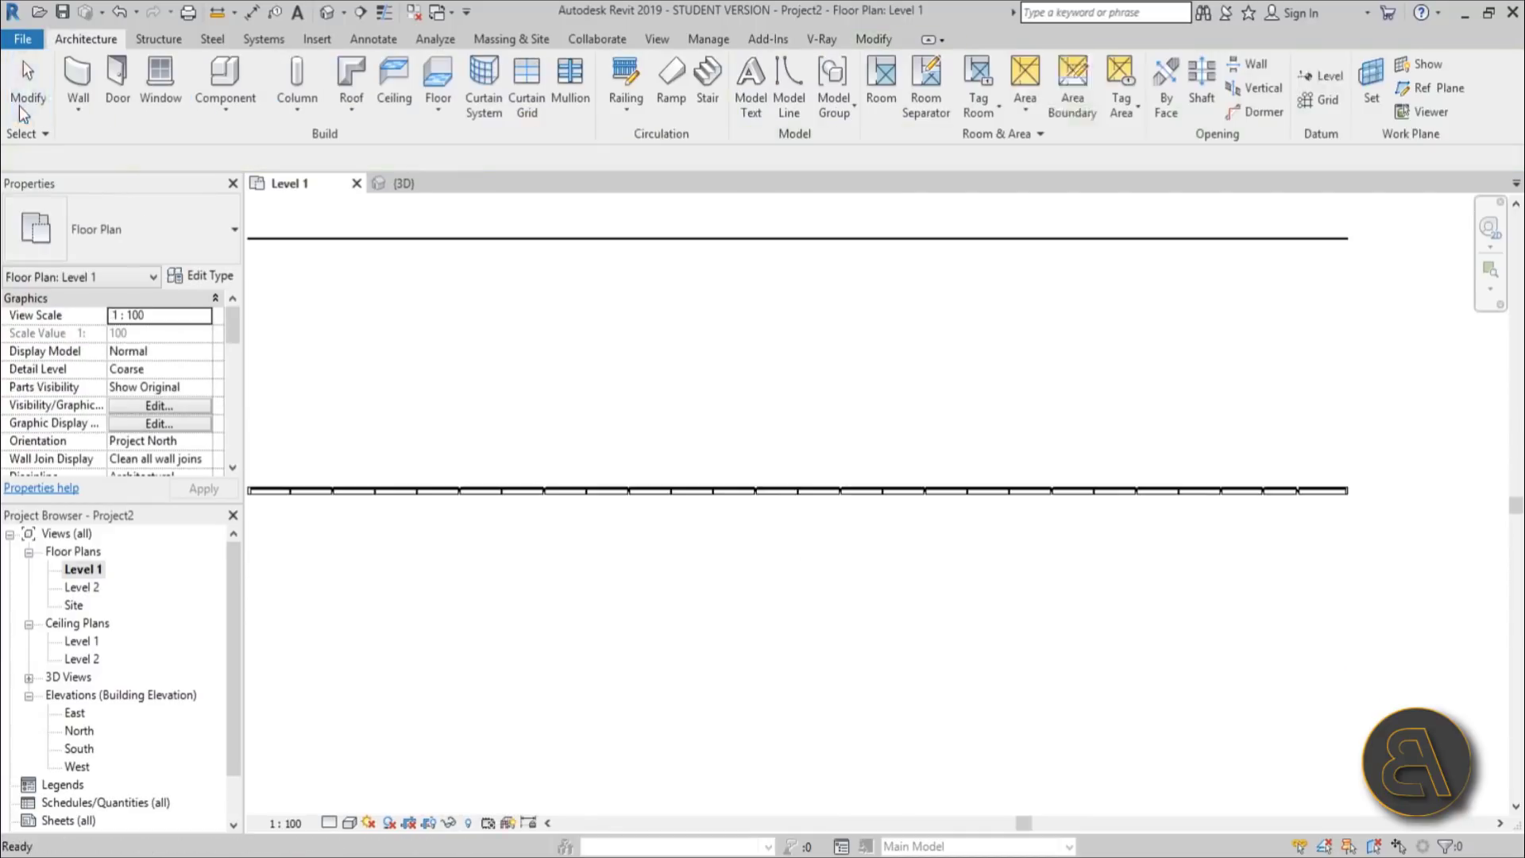
Step: Select and clear a mullion and the storefront wall in plan, then go to Insert
scroll(685, 510, up, 4)
click(664, 500)
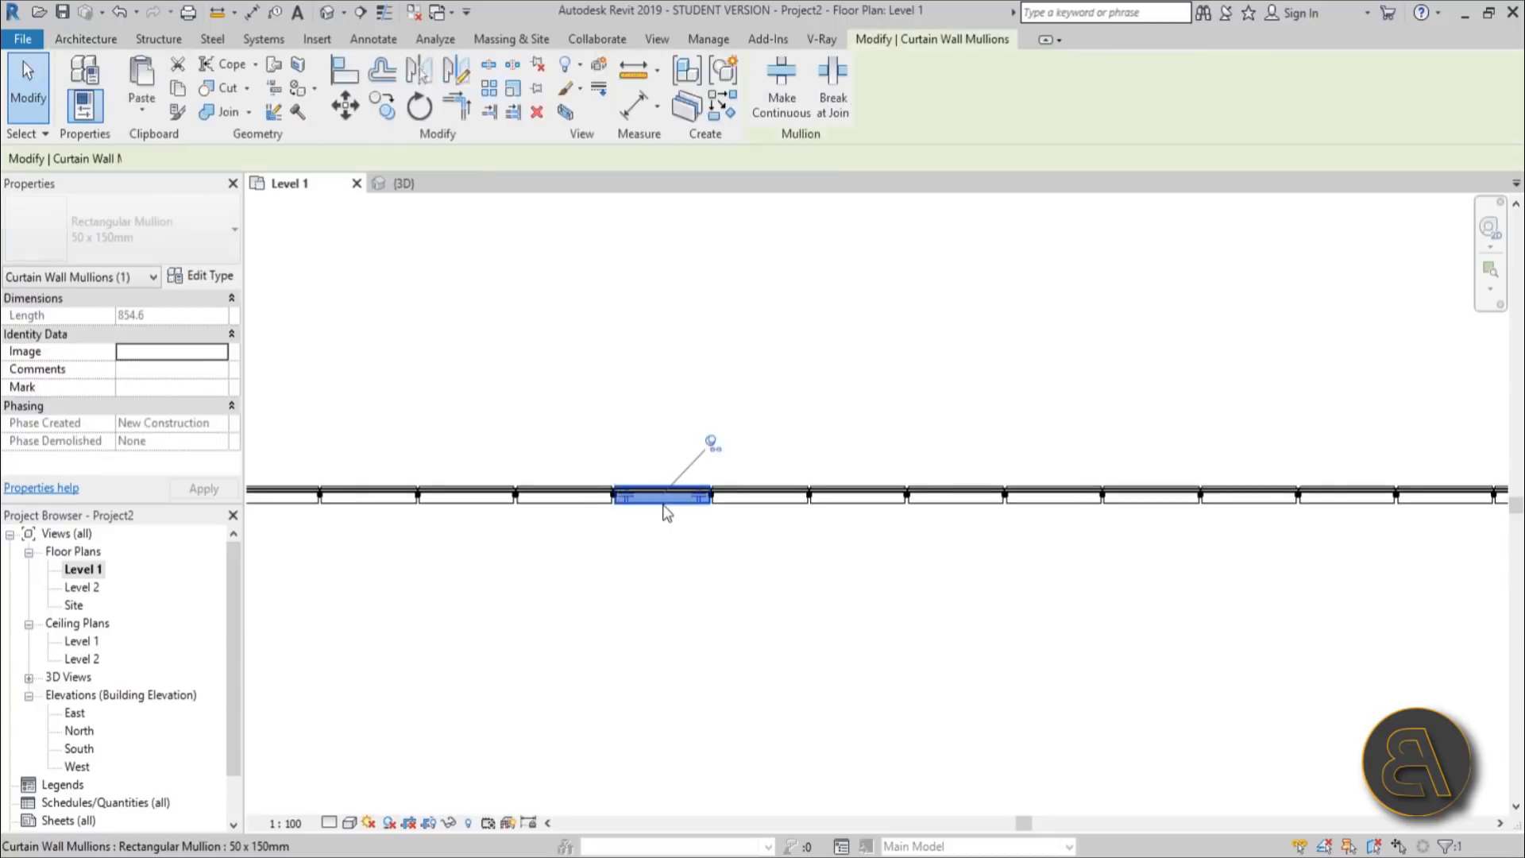
key(Escape)
click(659, 500)
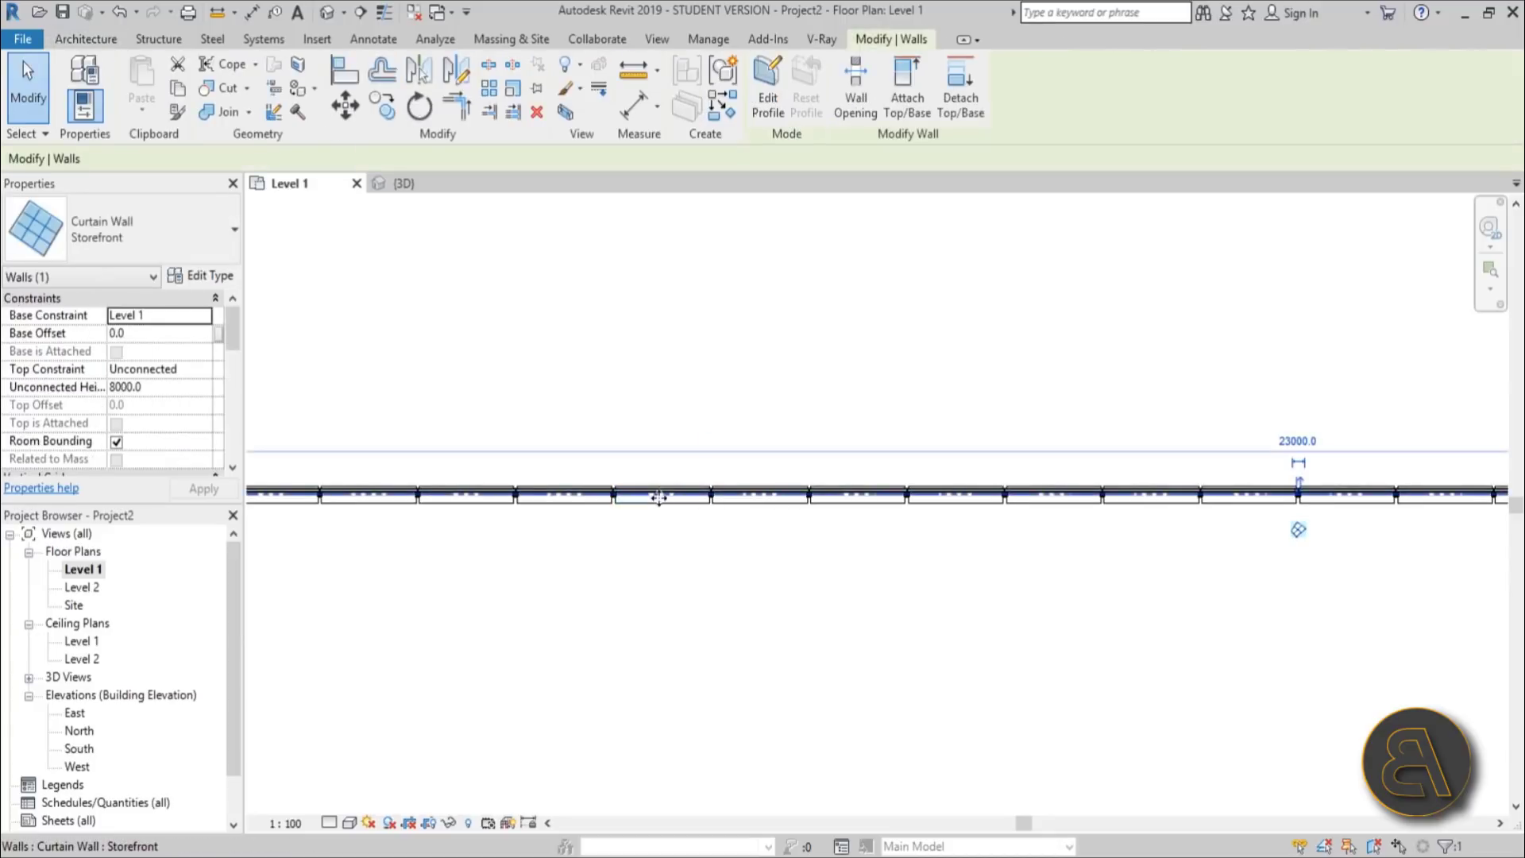
click(682, 571)
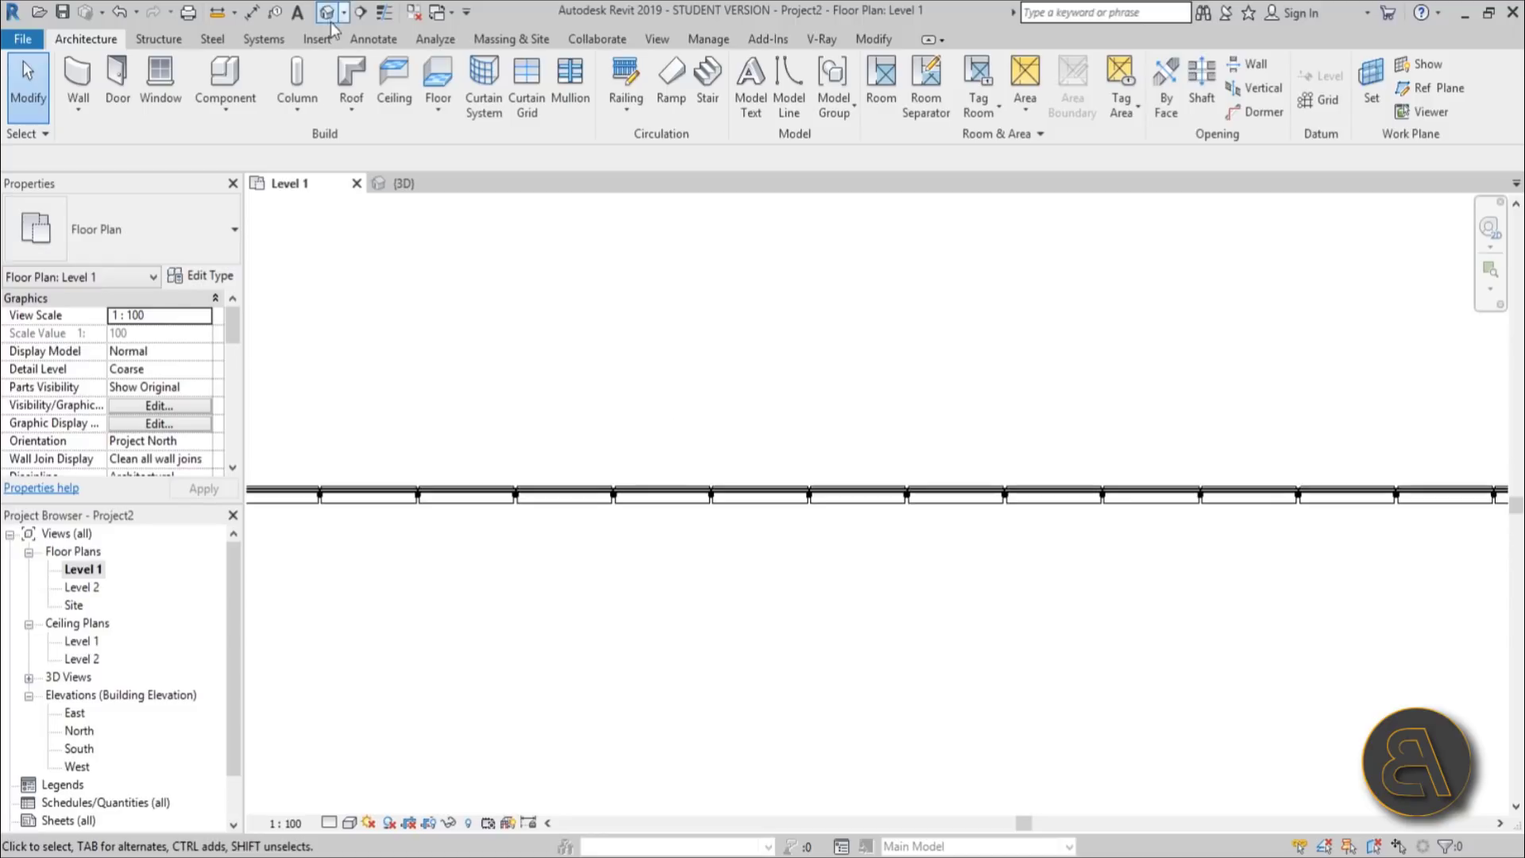
click(317, 41)
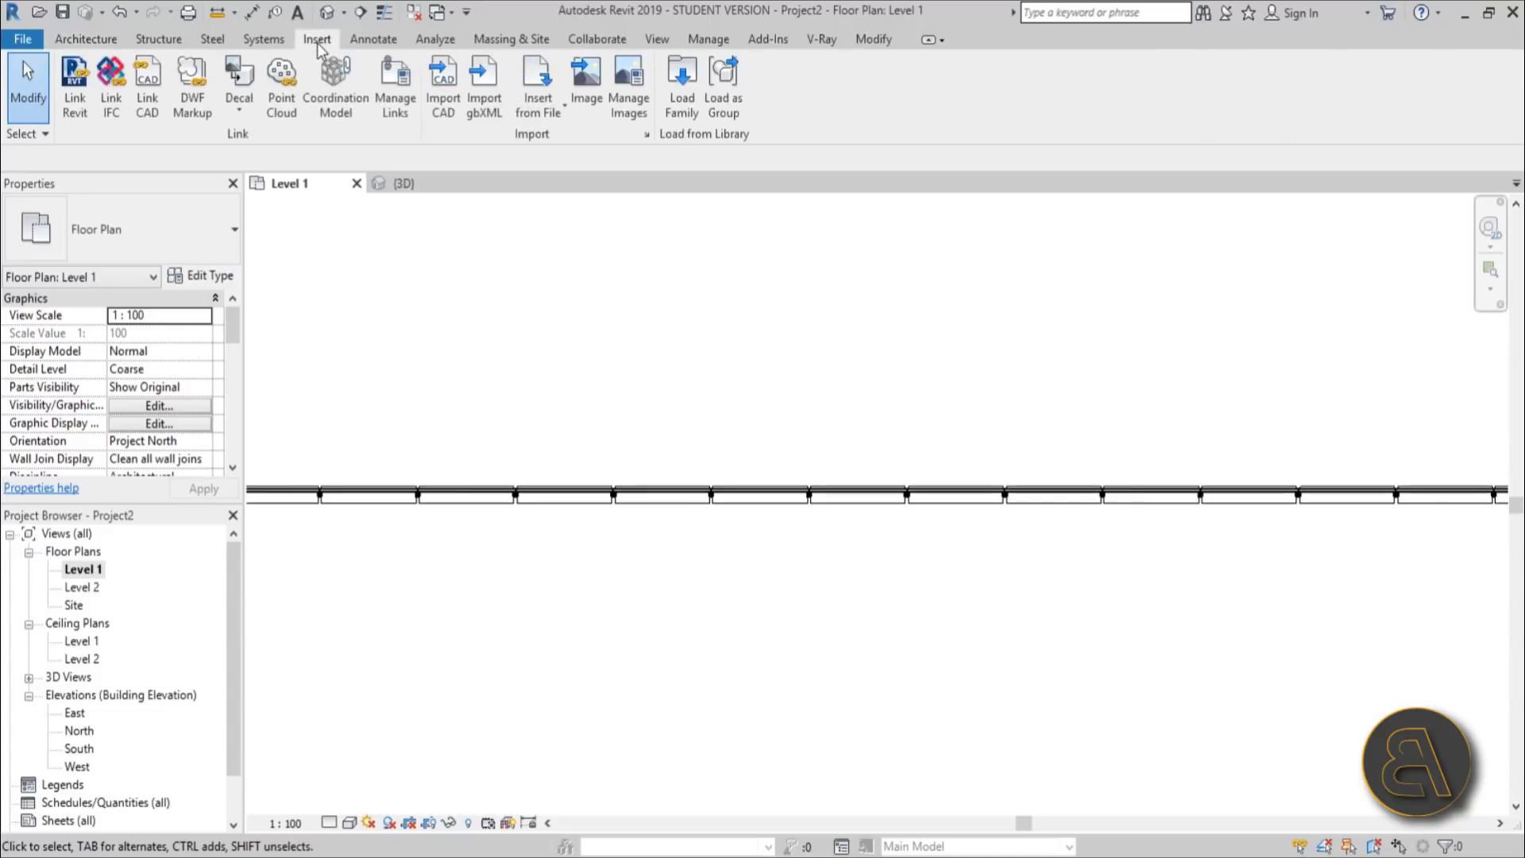
Step: Load M_Door-Curtain-Wall-Single-Glass.rfa from the Libraries > US Metric > Doors folder
click(680, 111)
drag(718, 194, 523, 116)
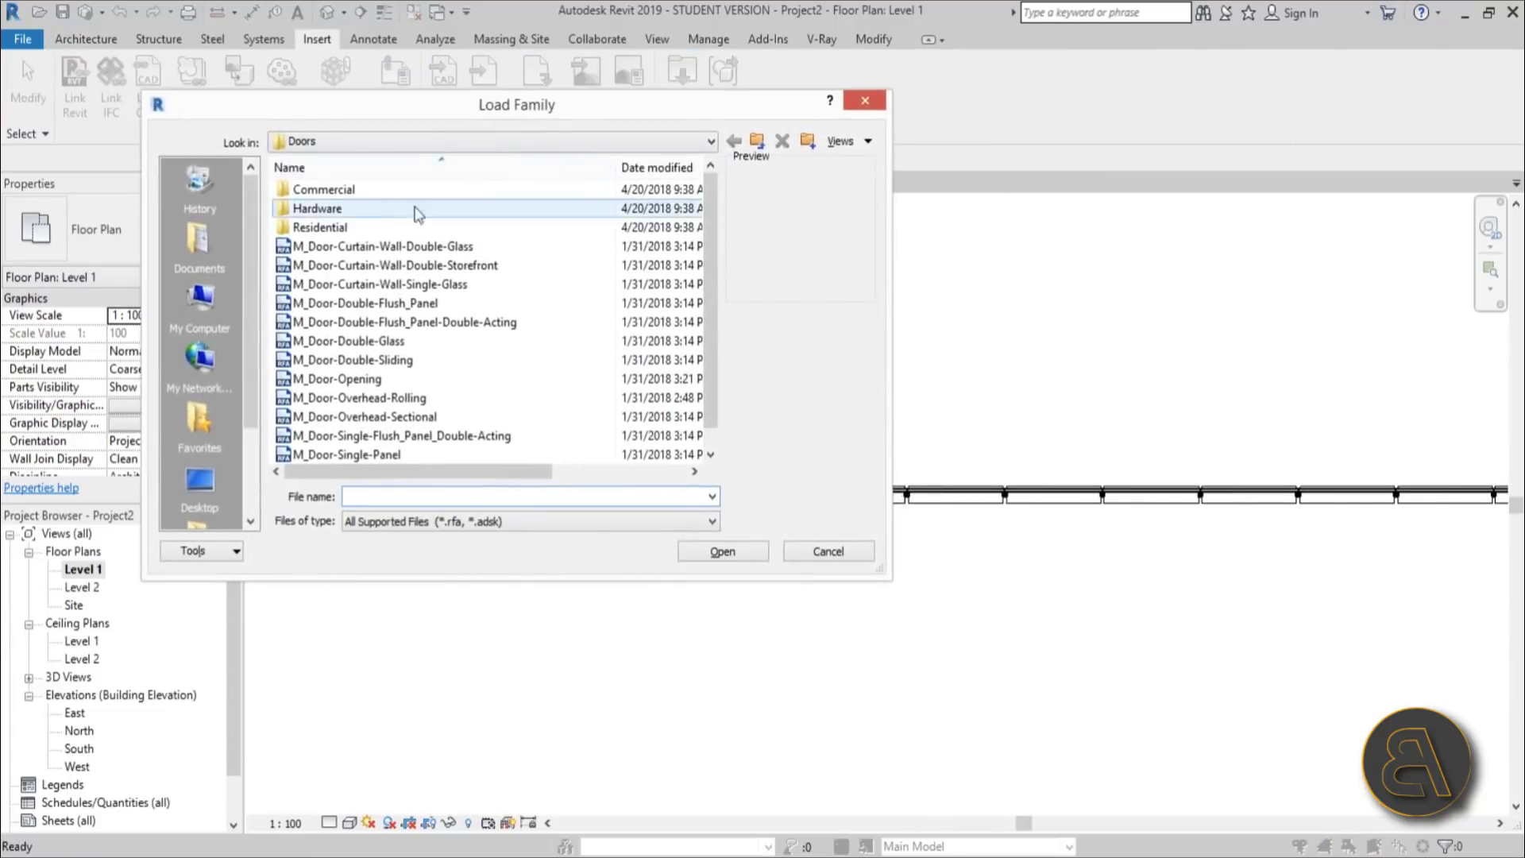
double_click(758, 141)
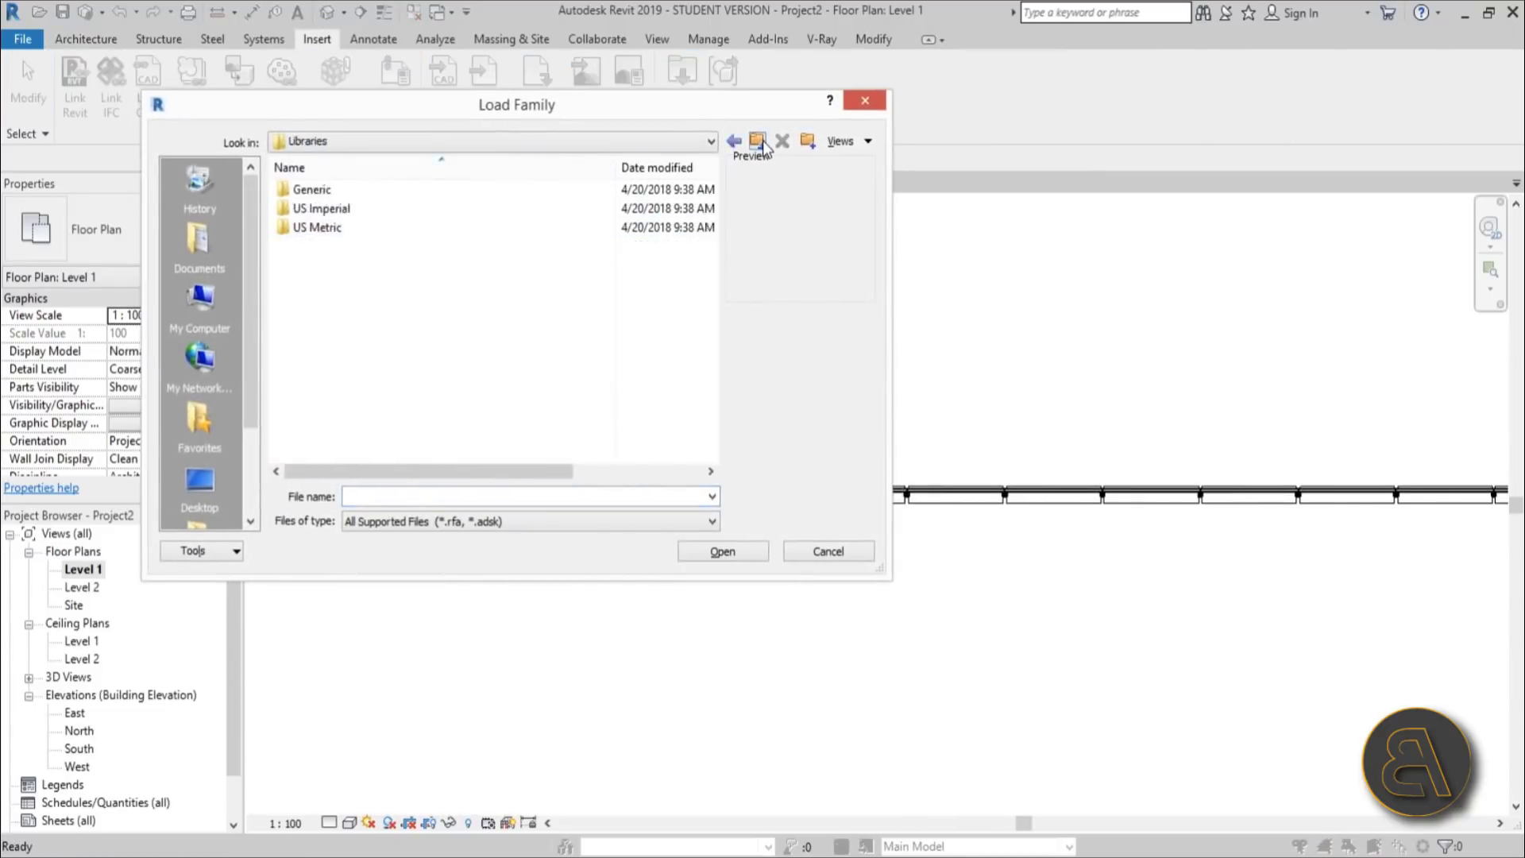
double_click(364, 227)
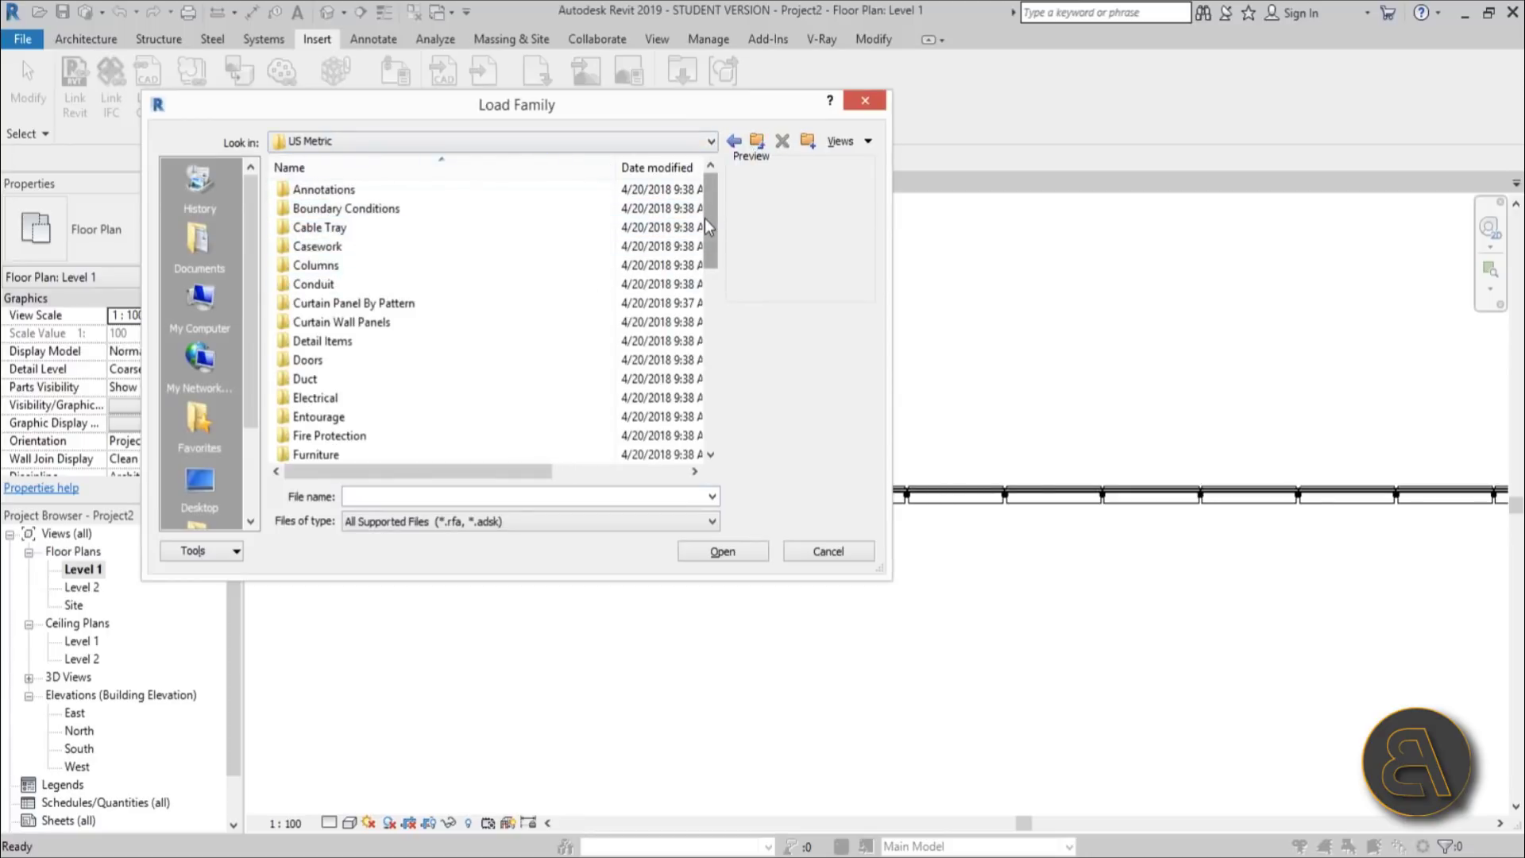
scroll(708, 226, down, 1)
double_click(413, 321)
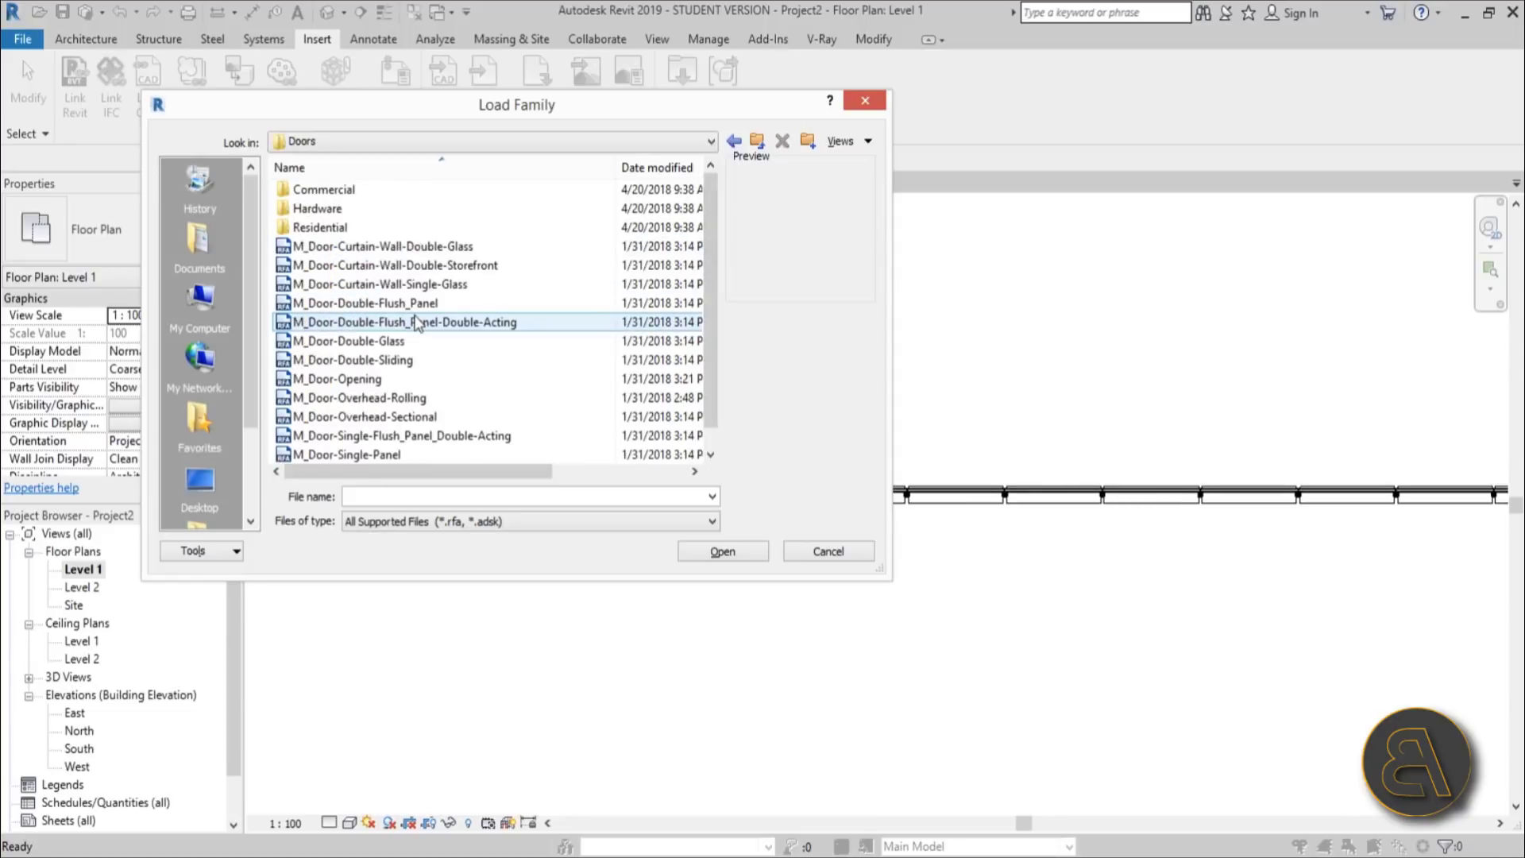
click(403, 247)
key(Down)
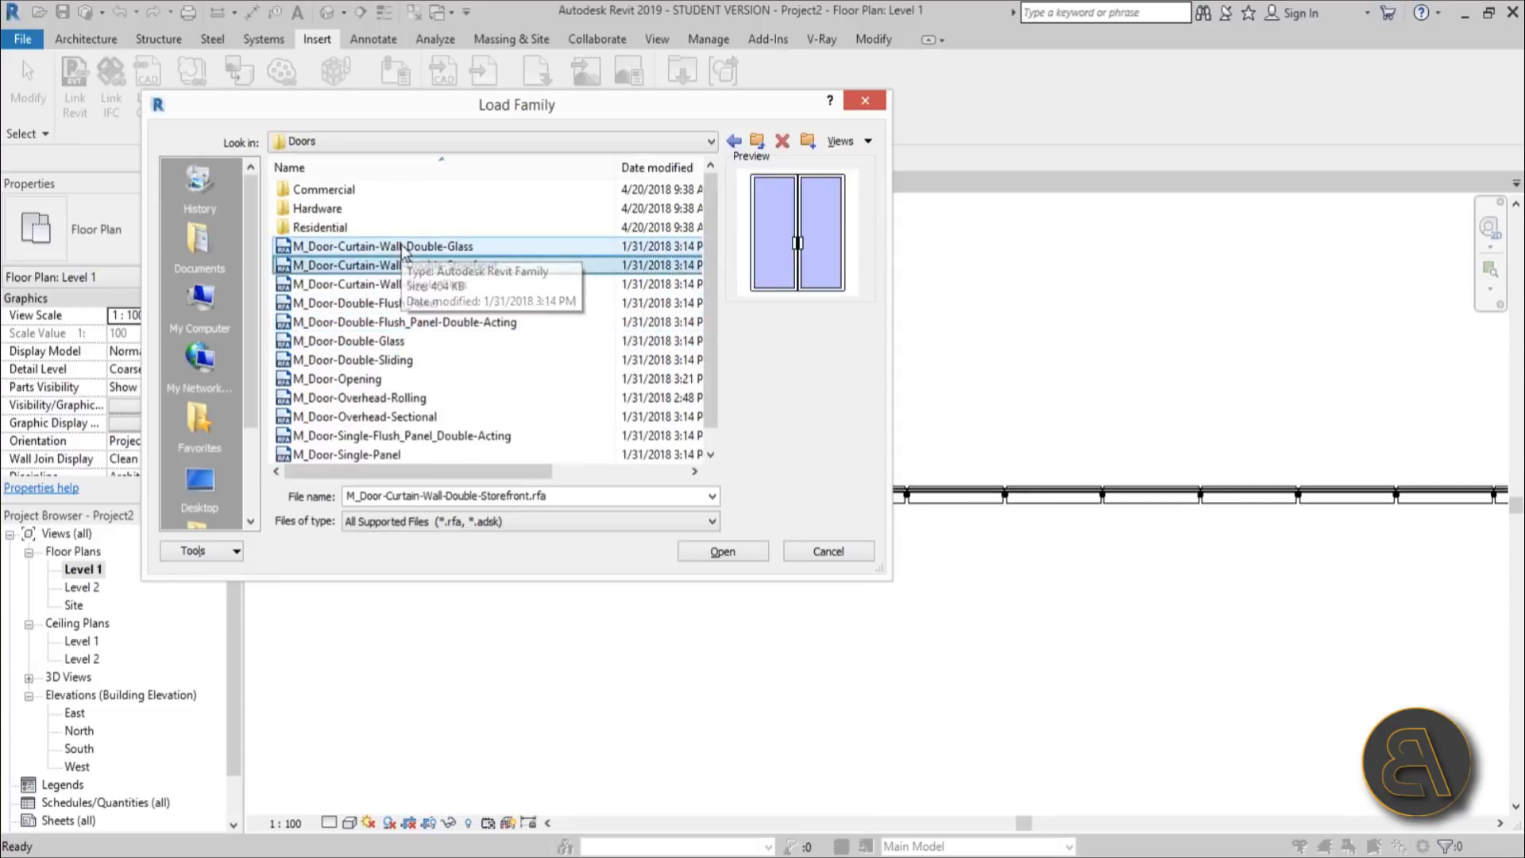
key(Down)
key(Down)
key(Up)
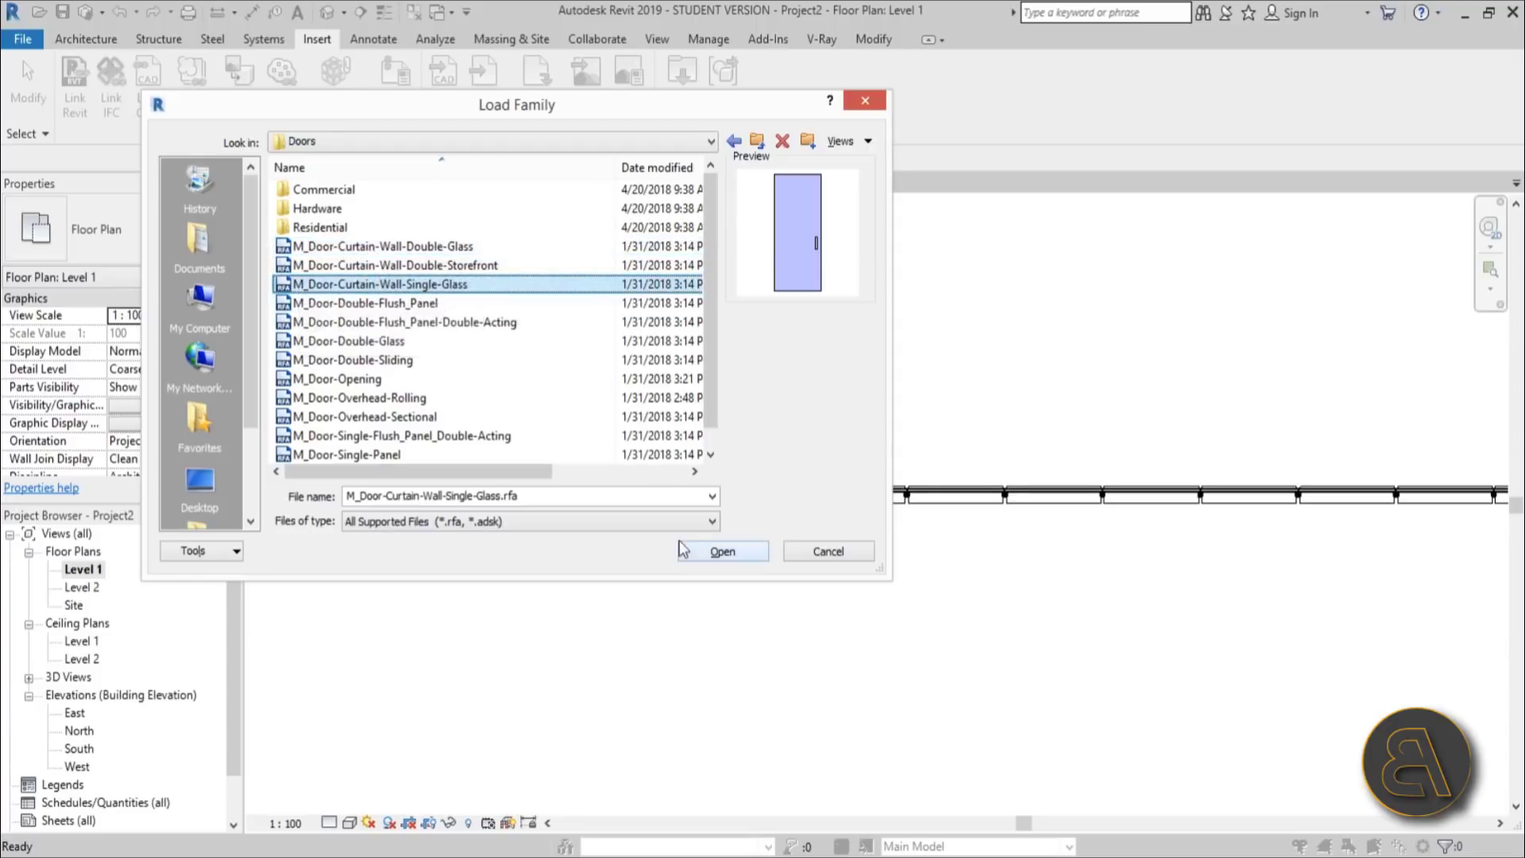
click(719, 550)
scroll(704, 565, up, 3)
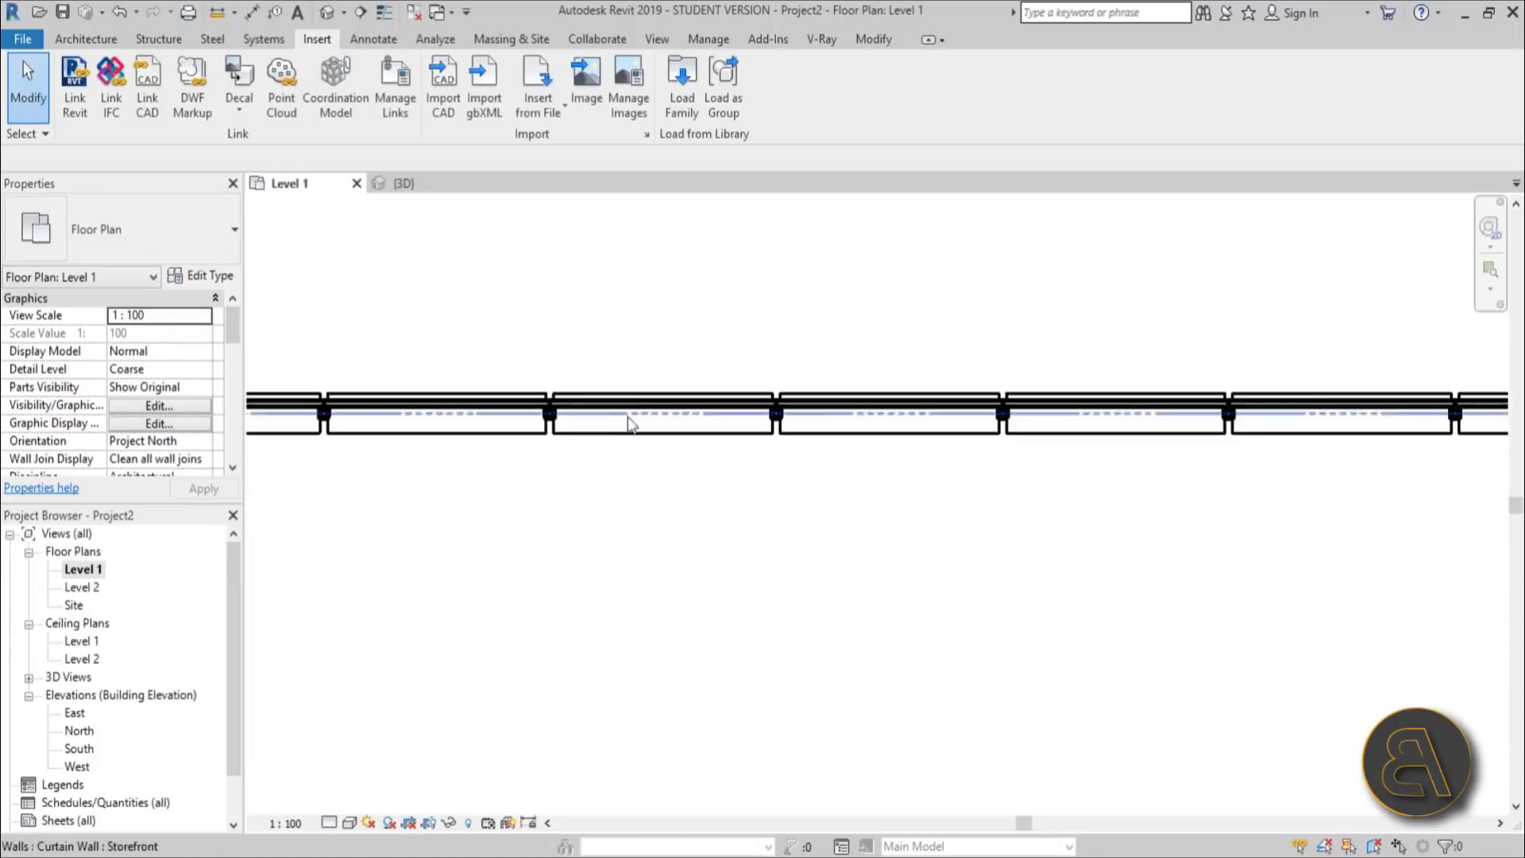
click(101, 43)
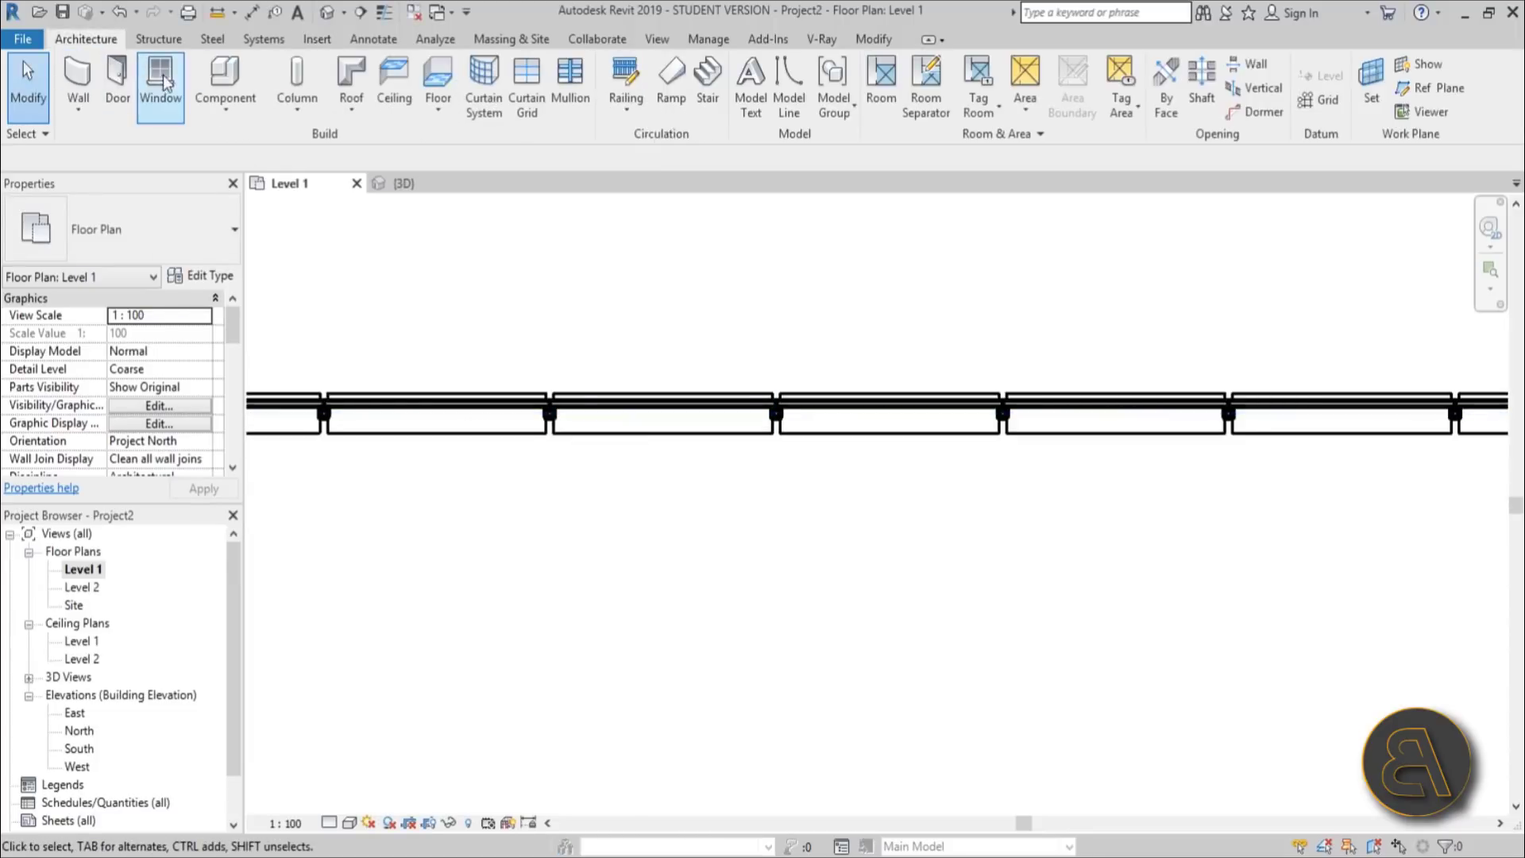
click(117, 80)
click(127, 230)
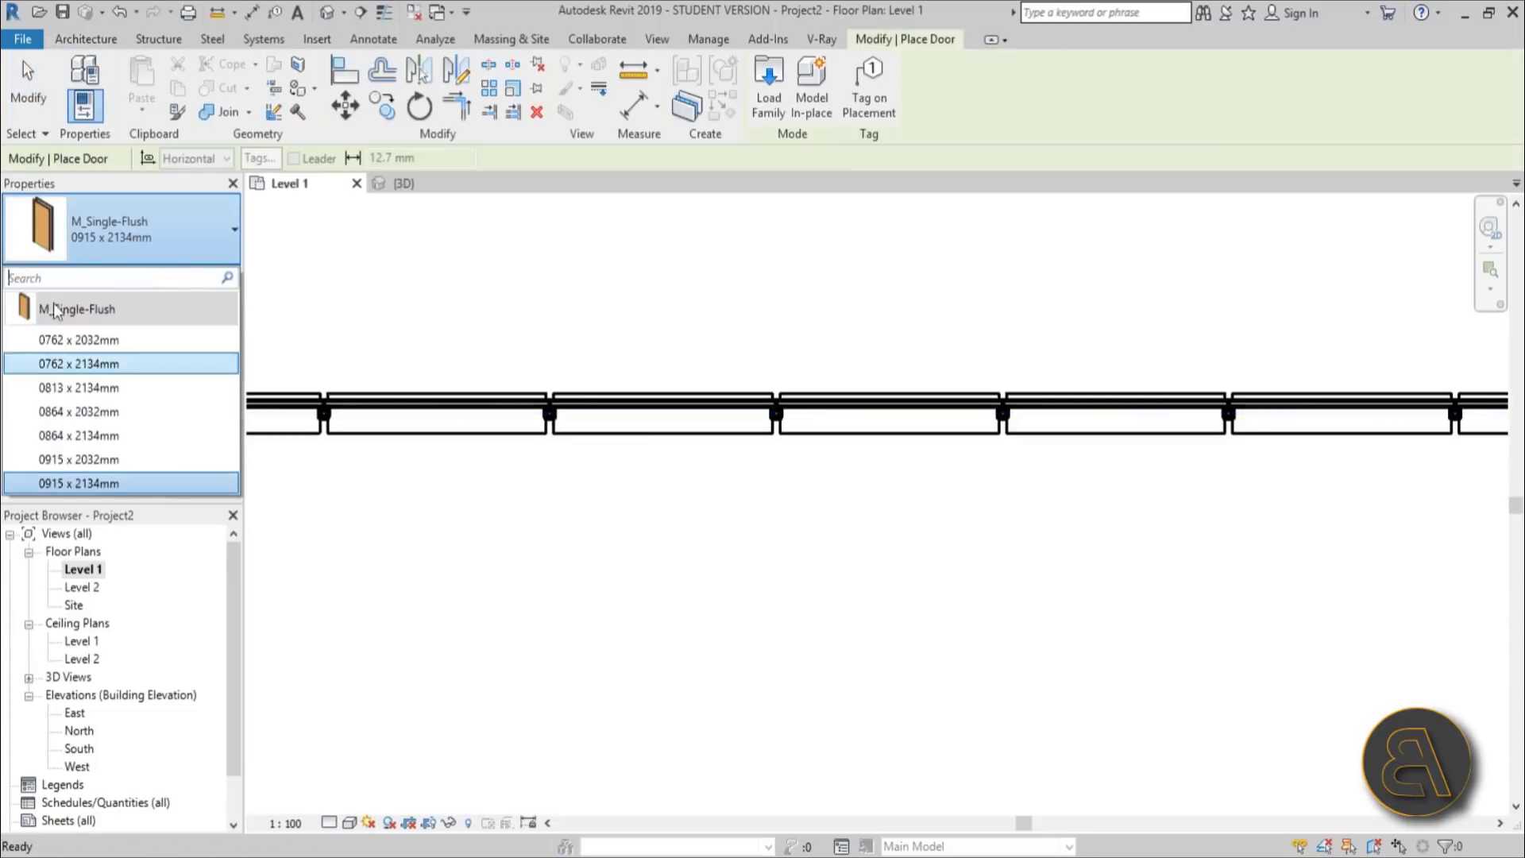
scroll(519, 498, down, 1)
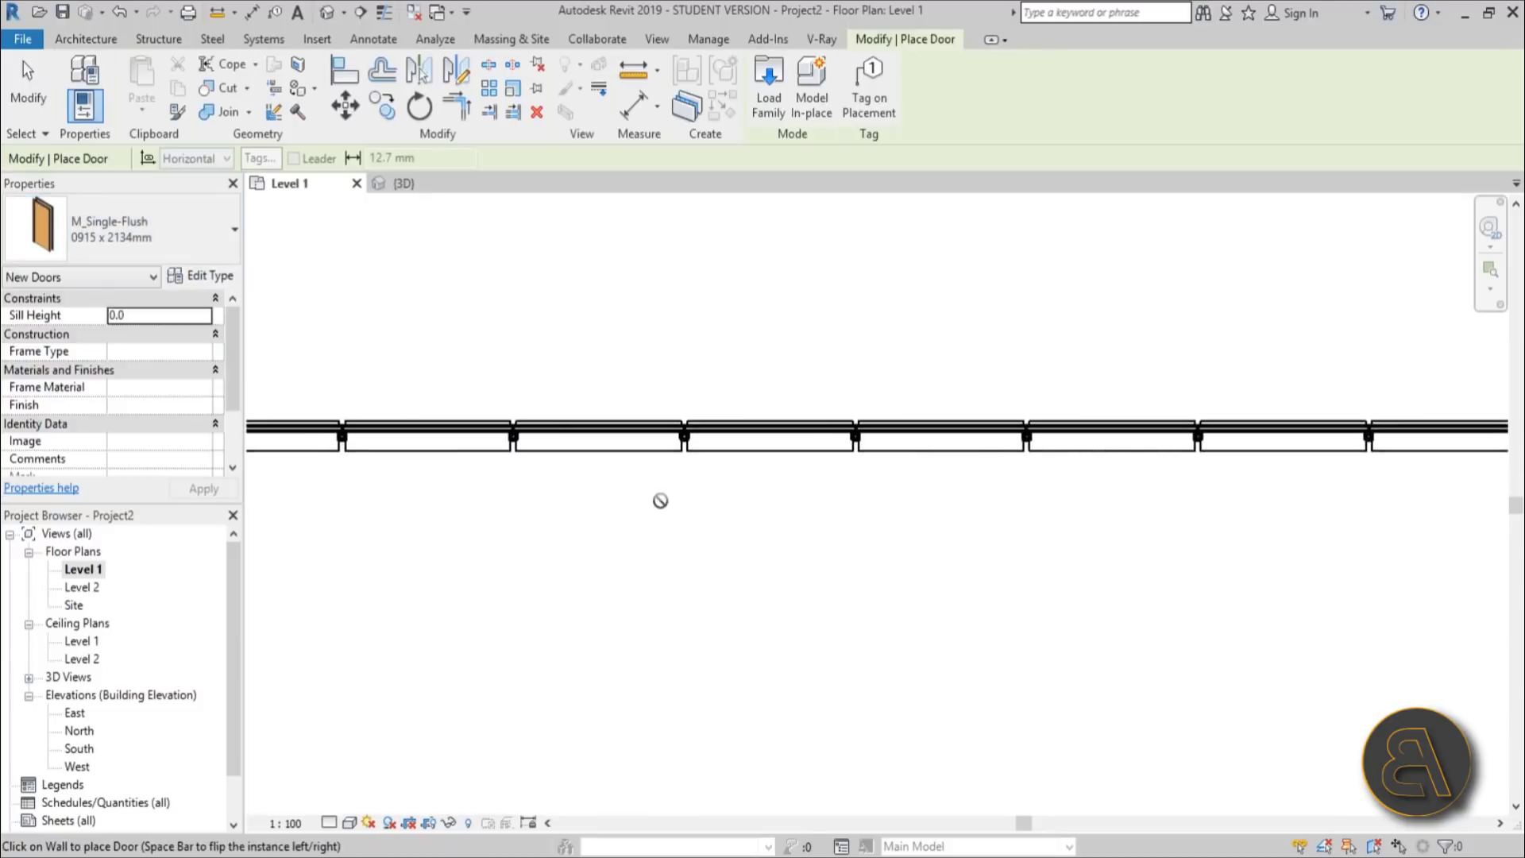
key(Escape)
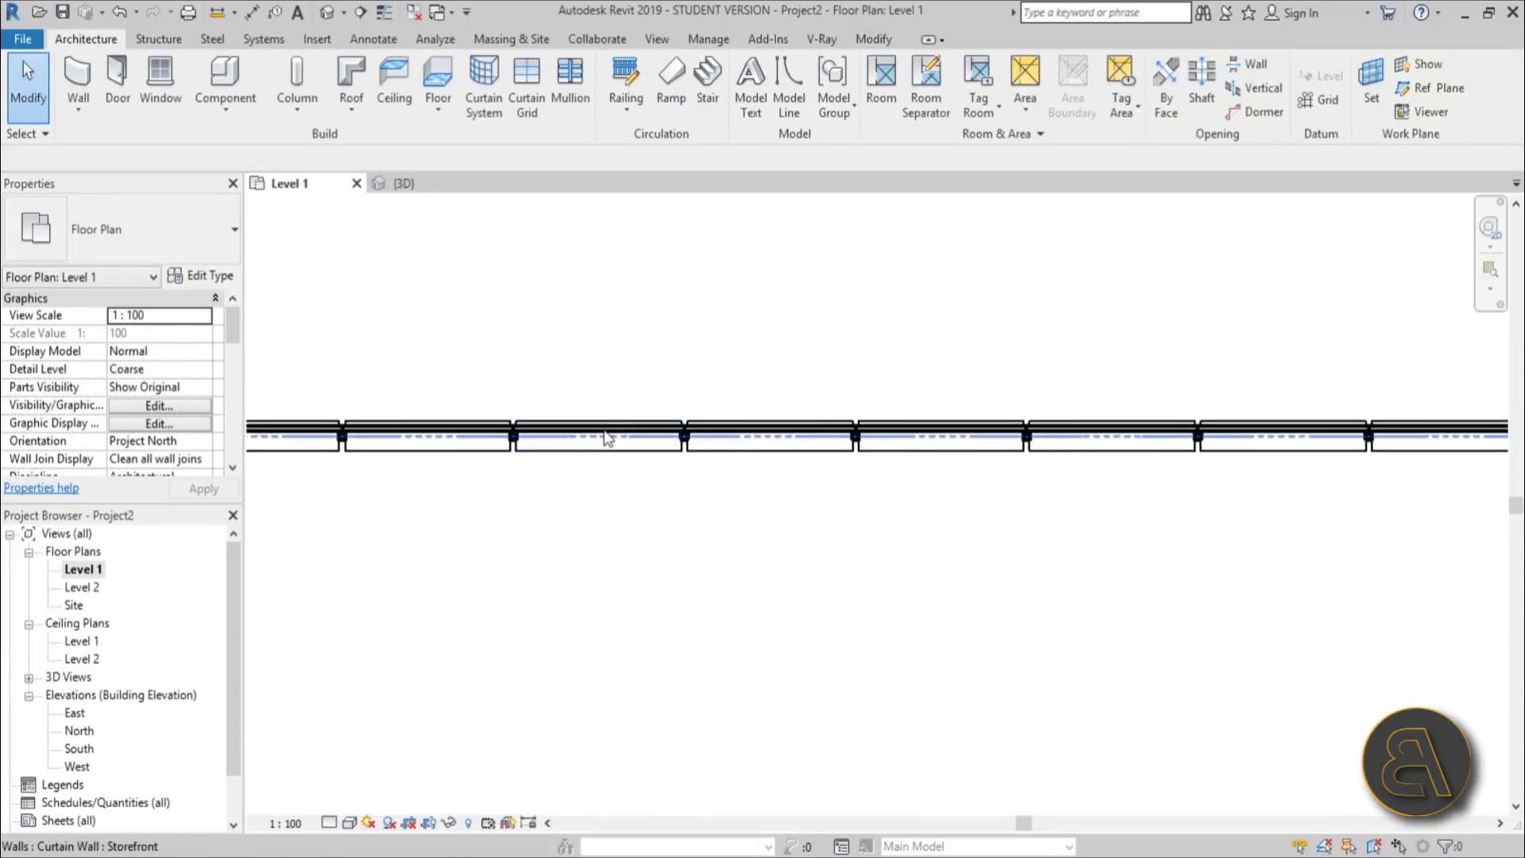
scroll(628, 472, down, 1)
scroll(657, 434, up, 2)
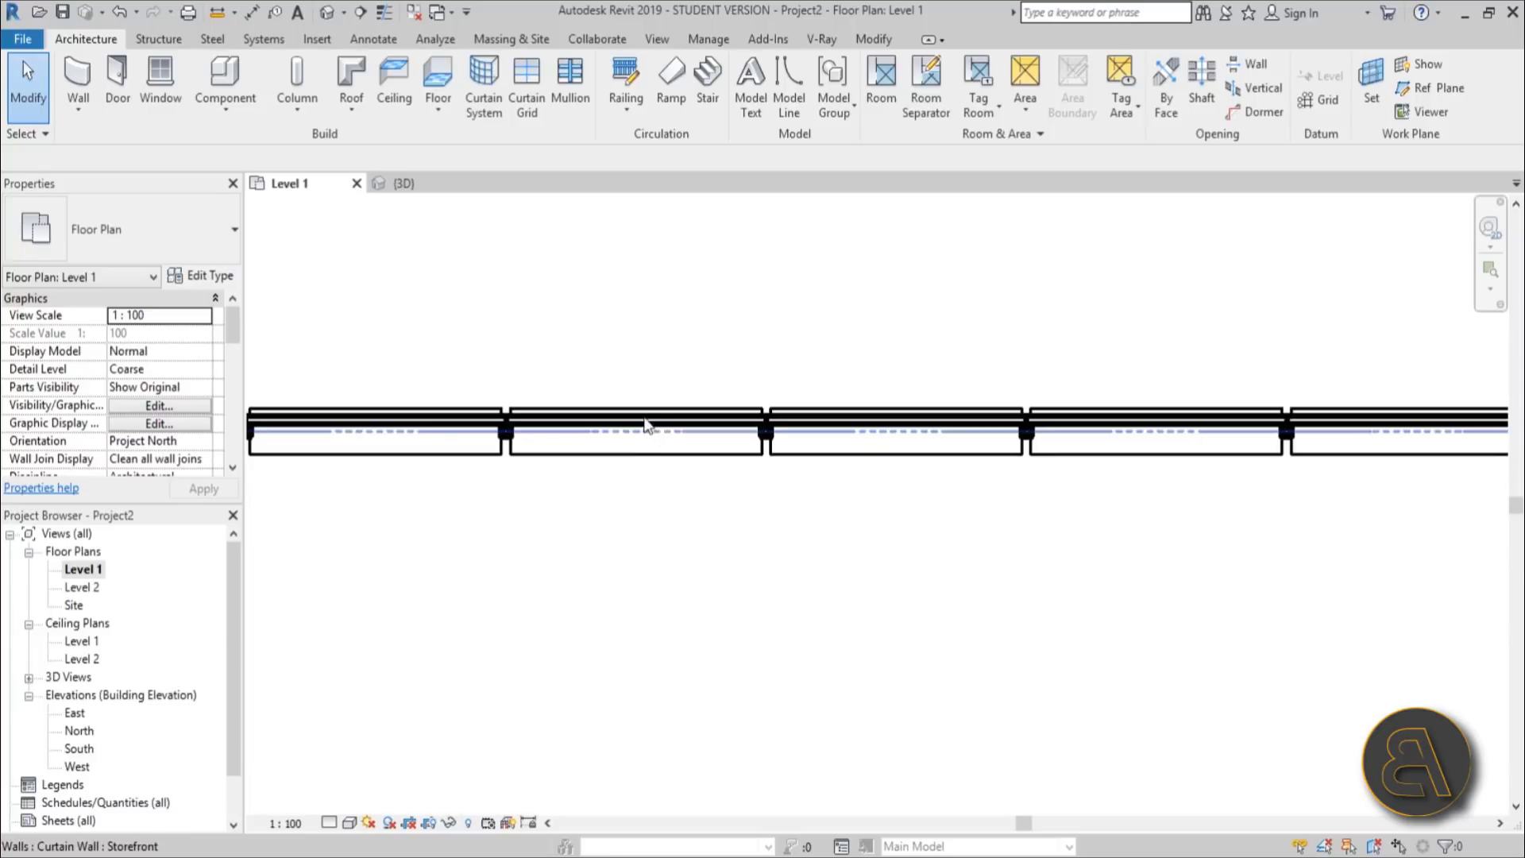
scroll(646, 424, up, 2)
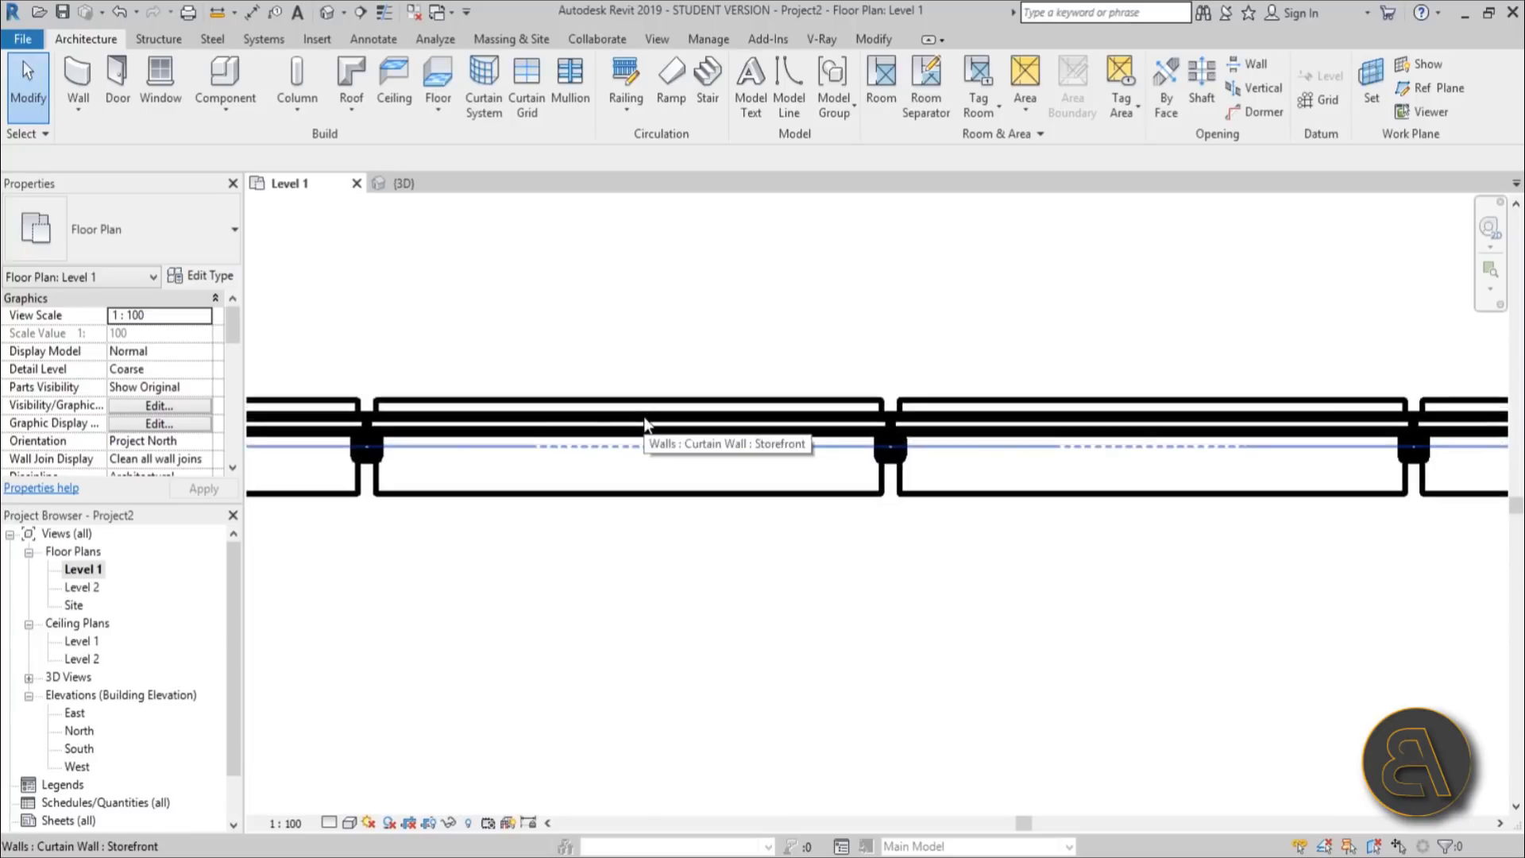
key(Tab)
click(644, 421)
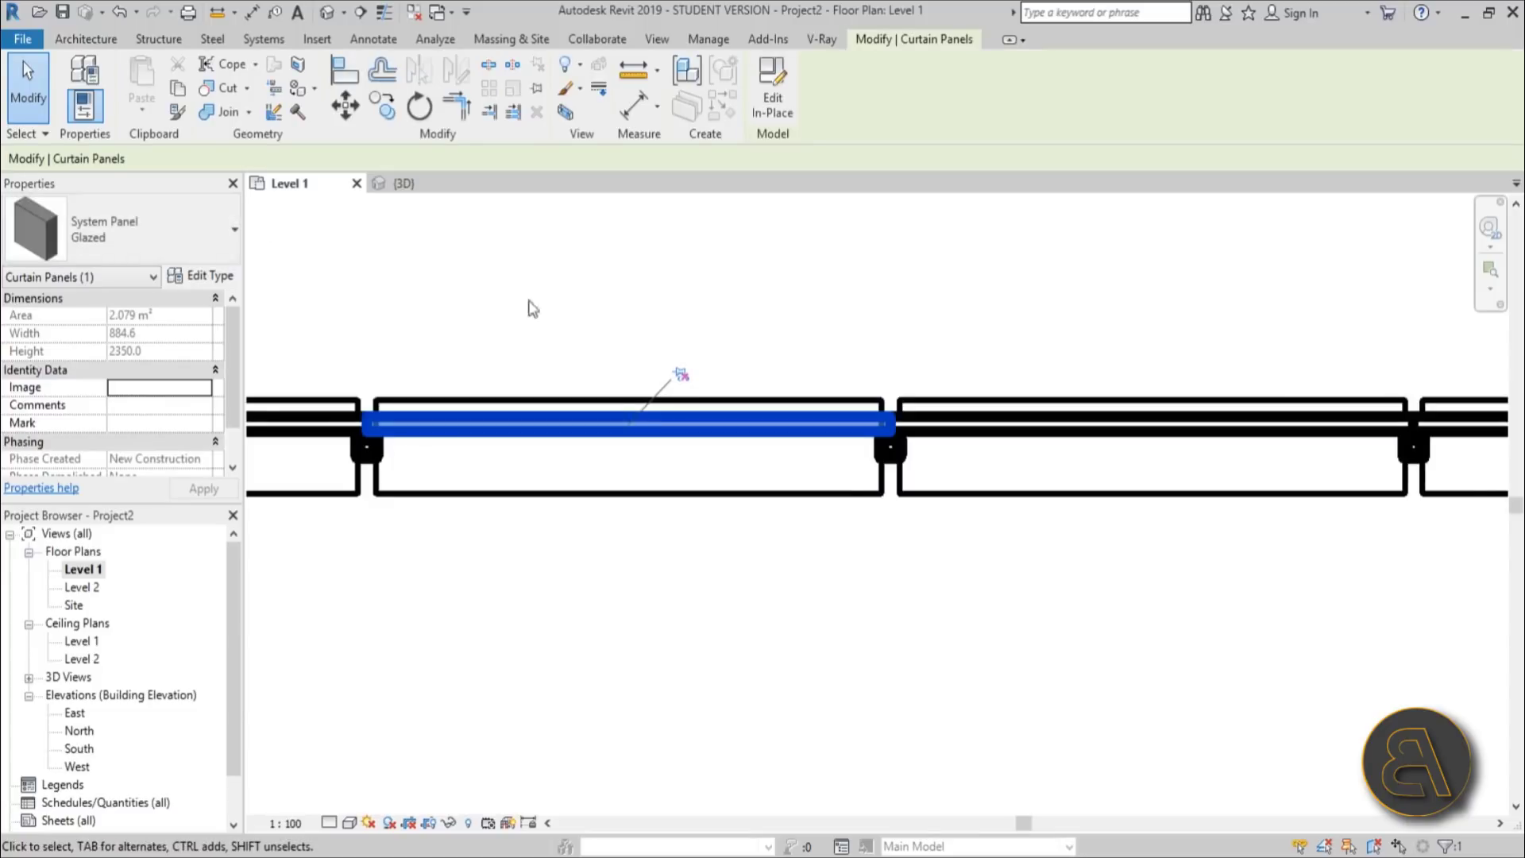
Step: Change the selected storefront panel to an M_Door-Curtain-Wall-Single-Glass door
click(178, 236)
scroll(221, 401, down, 1)
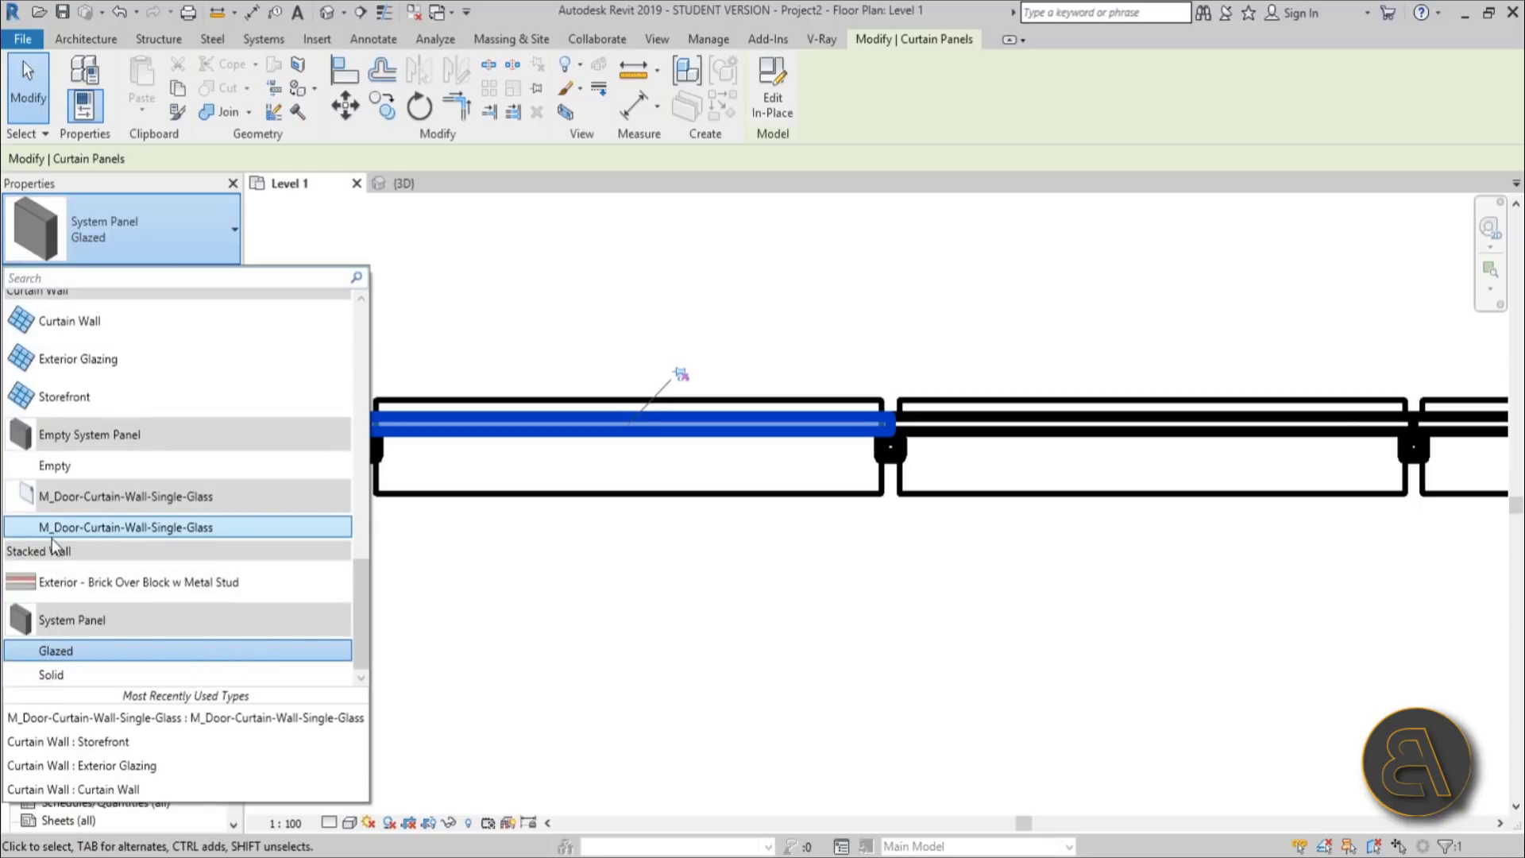
click(151, 529)
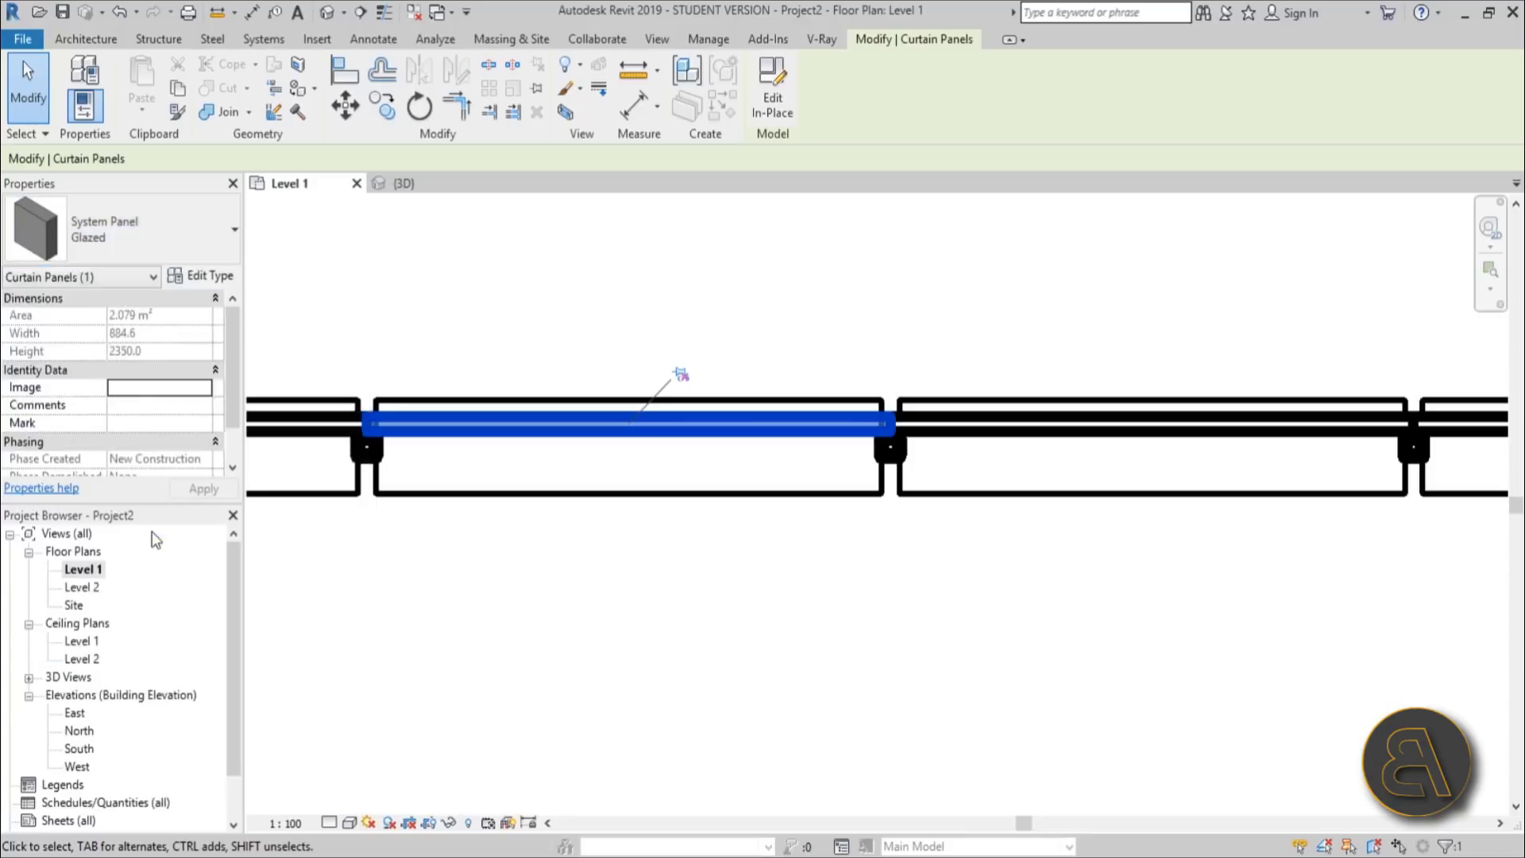
scroll(755, 596, down, 3)
Step: Test the new door's hinge and swing flip arrows, then deselect it
click(667, 402)
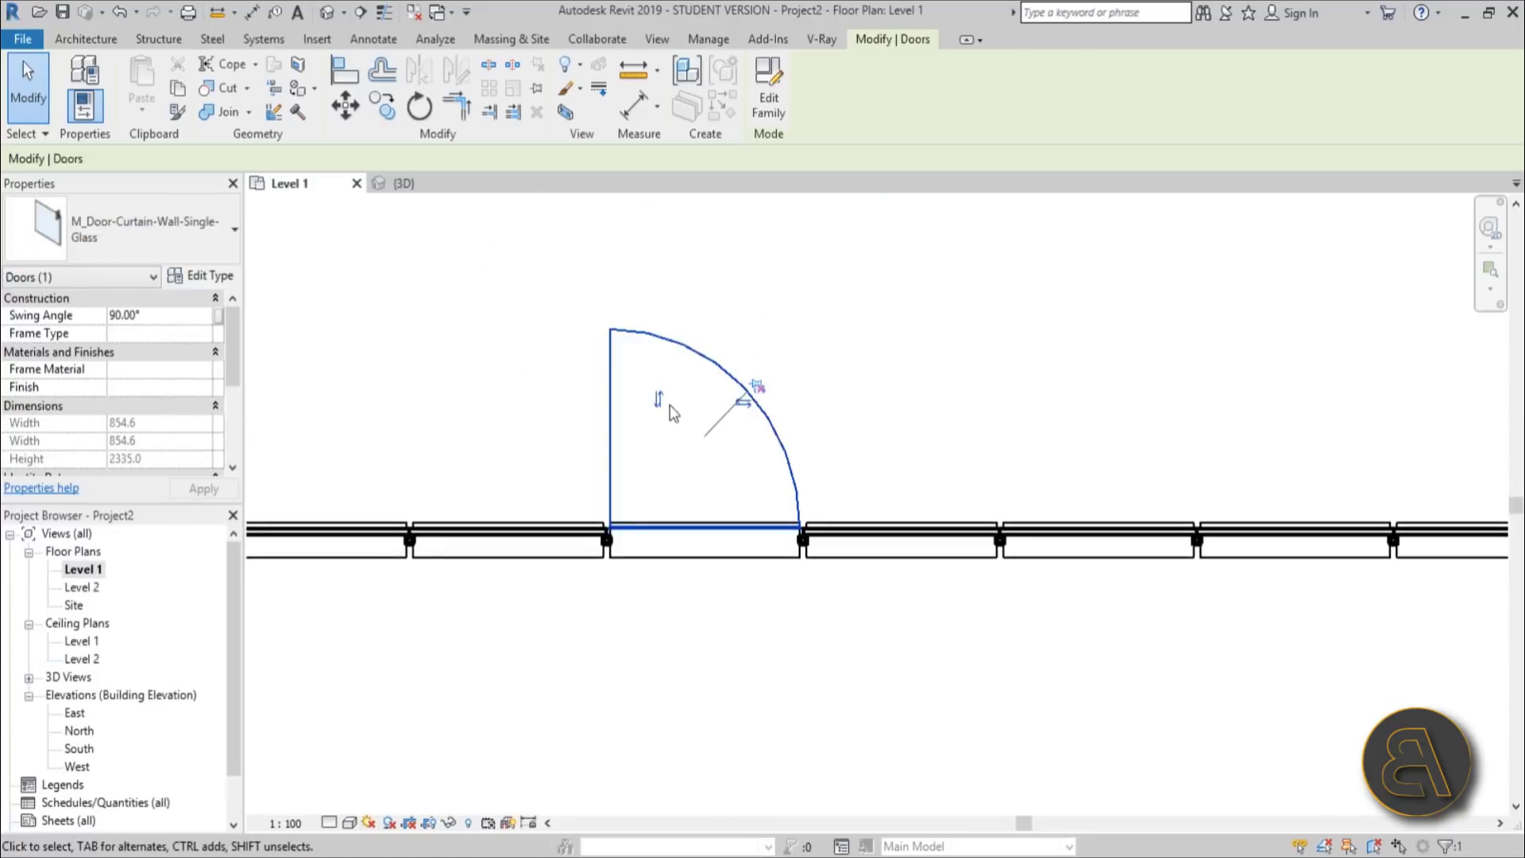
click(740, 407)
click(761, 493)
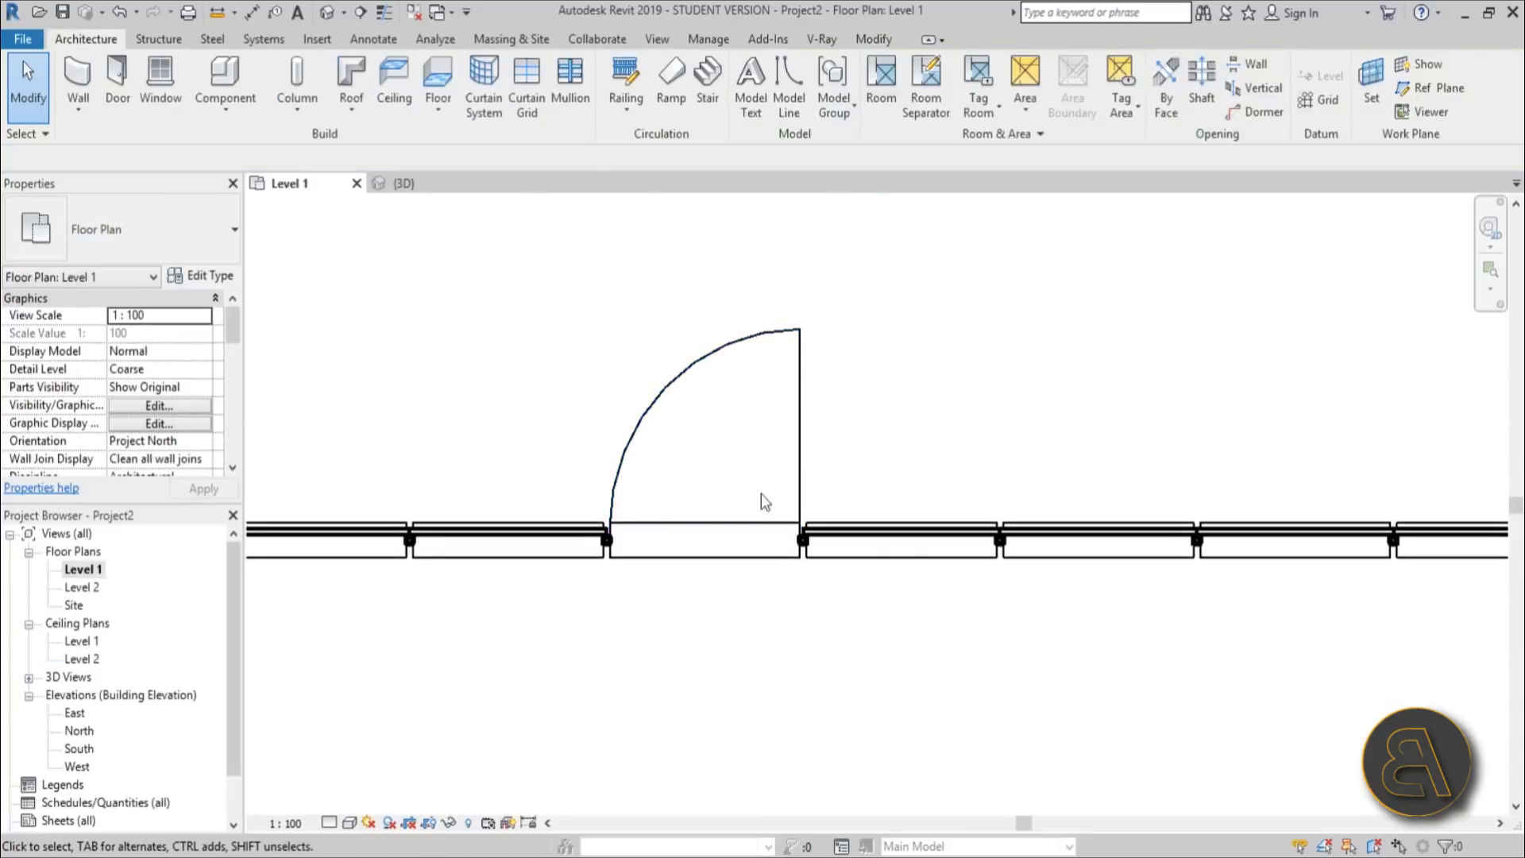
click(650, 411)
click(670, 500)
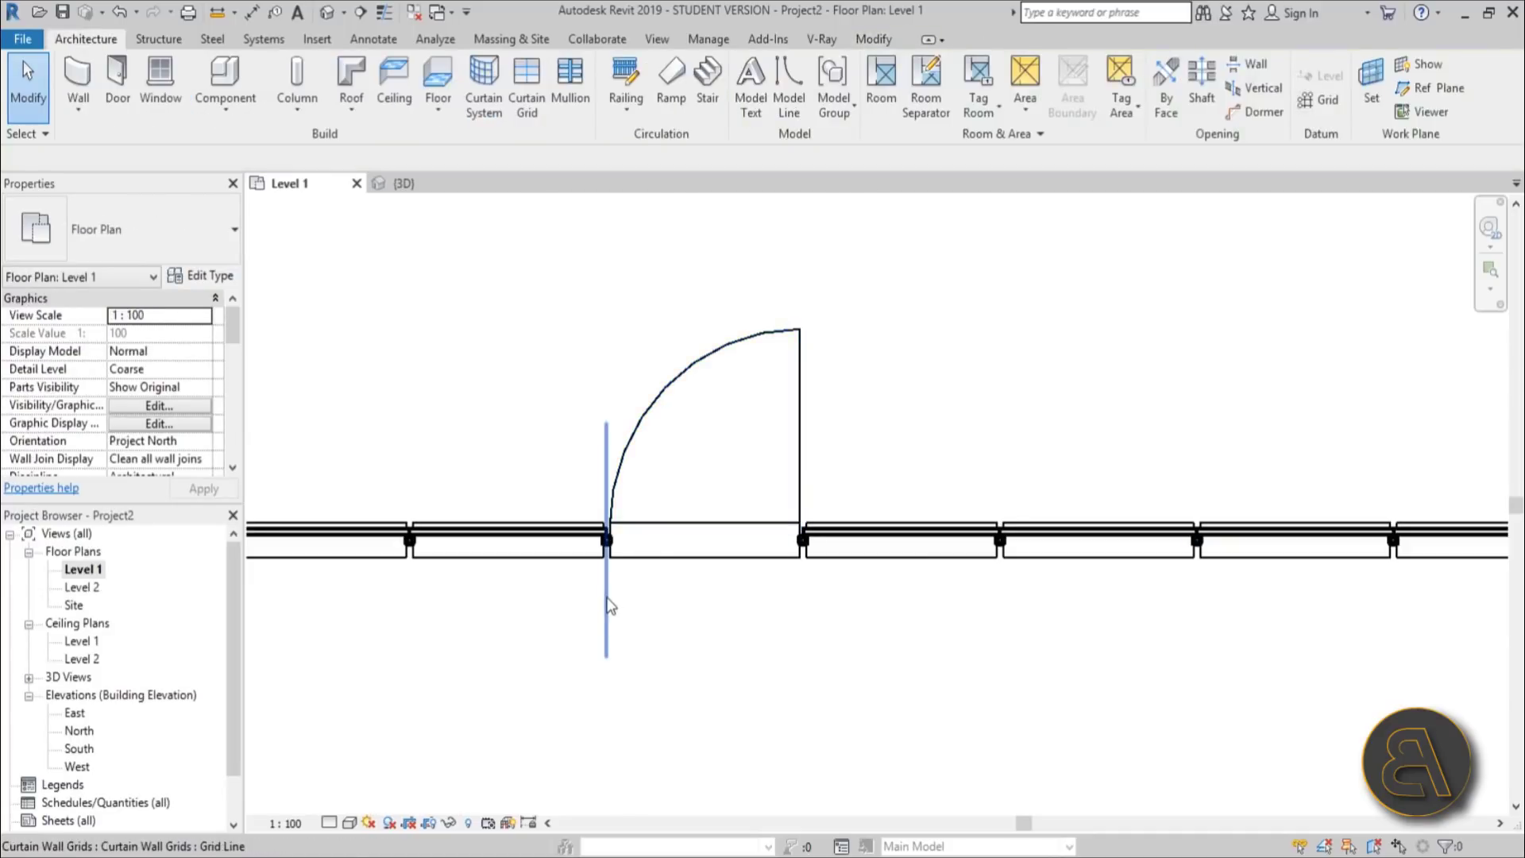
Step: Unlock the adjacent grid line, drag it right to narrow the door panel, then undo
click(607, 607)
click(656, 486)
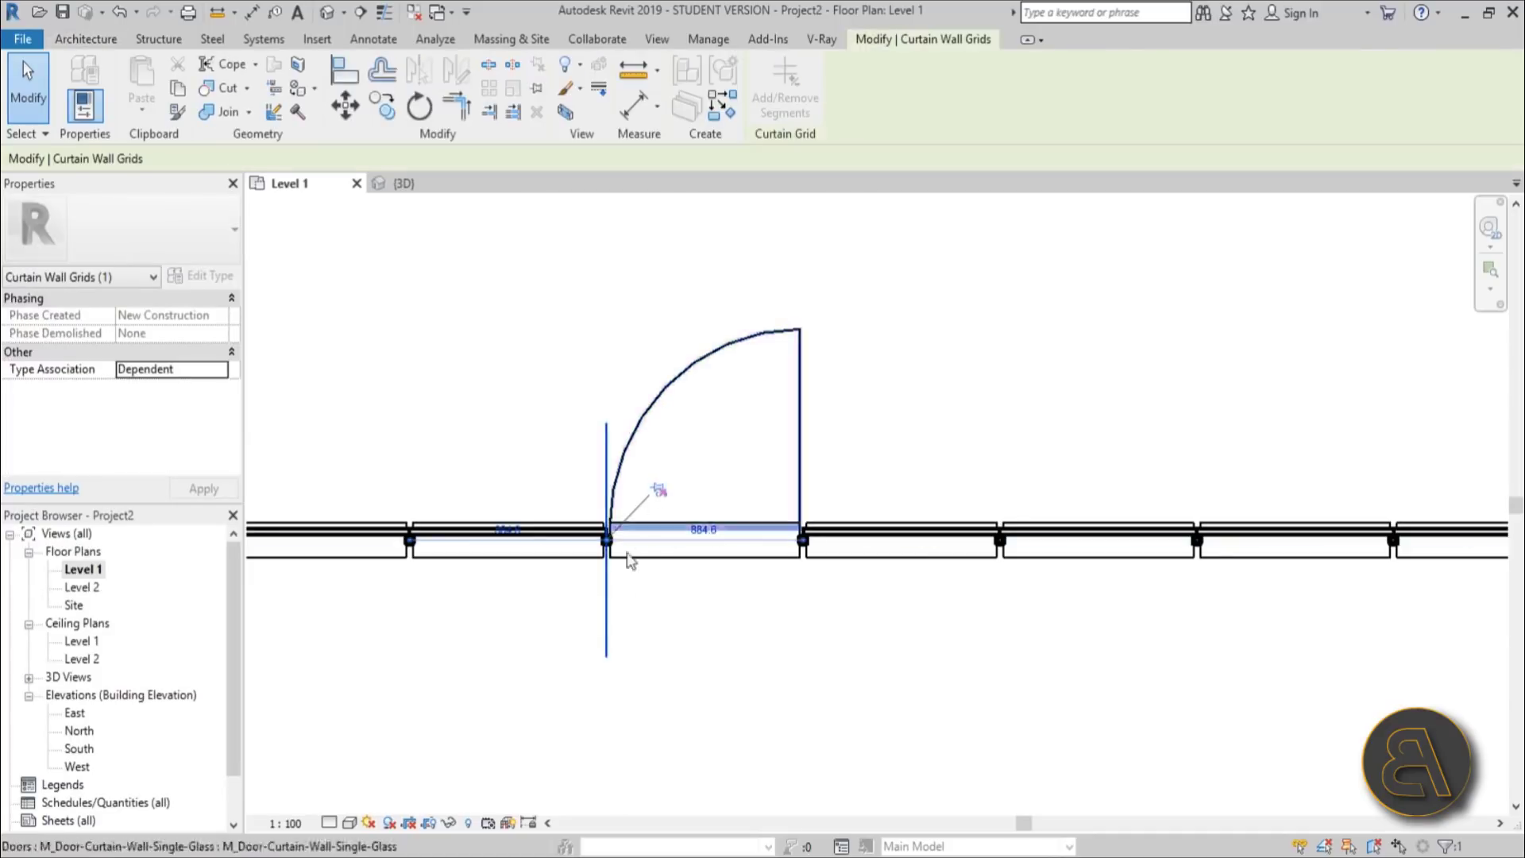
drag(572, 604, 658, 612)
click(121, 11)
Step: Reselect and clear the glass door, then switch to the {3D} view
click(747, 397)
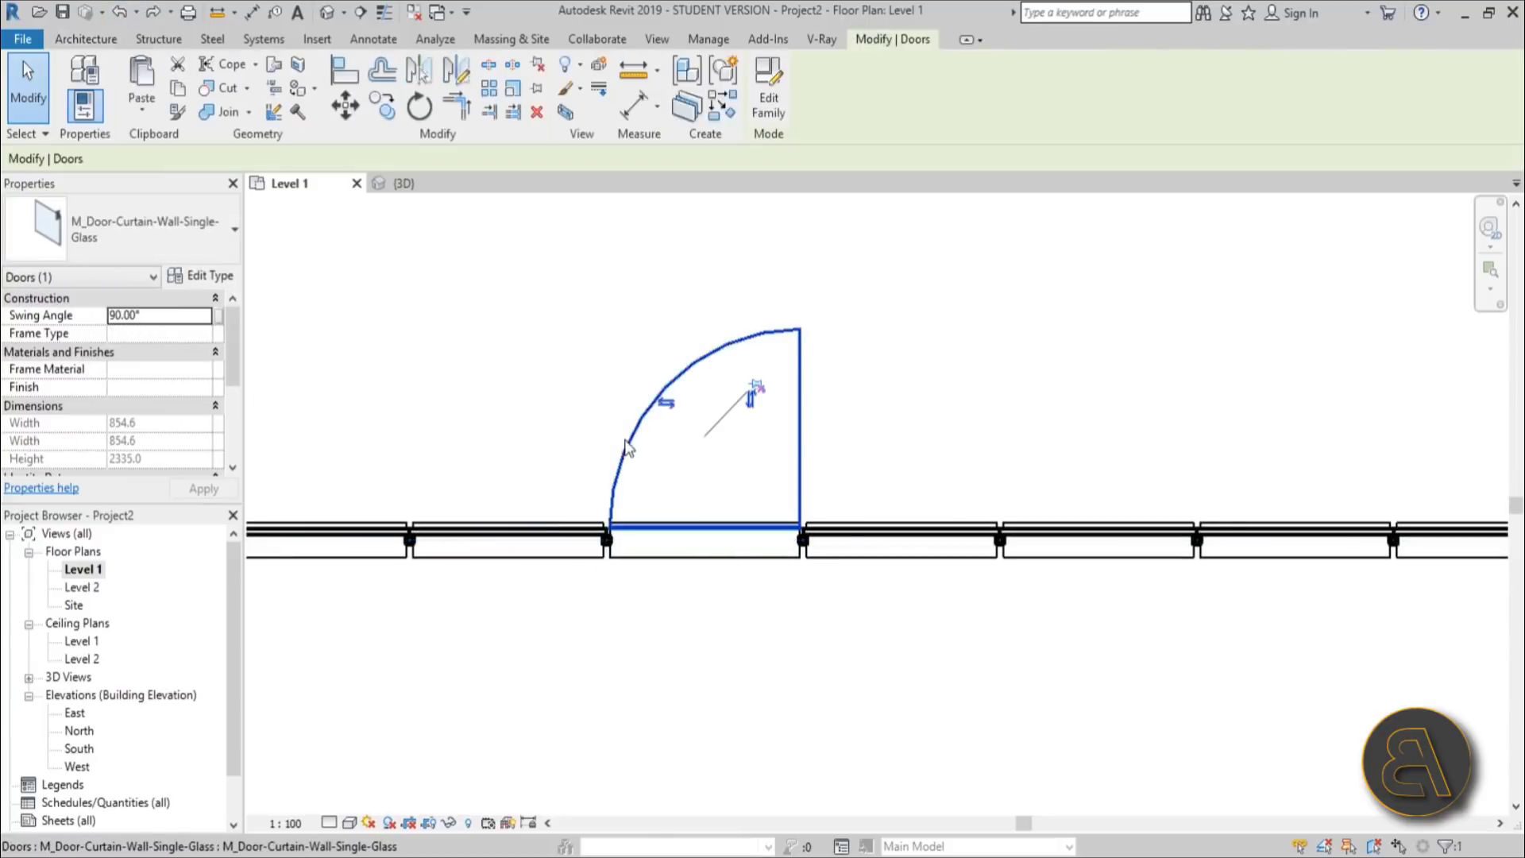
click(601, 422)
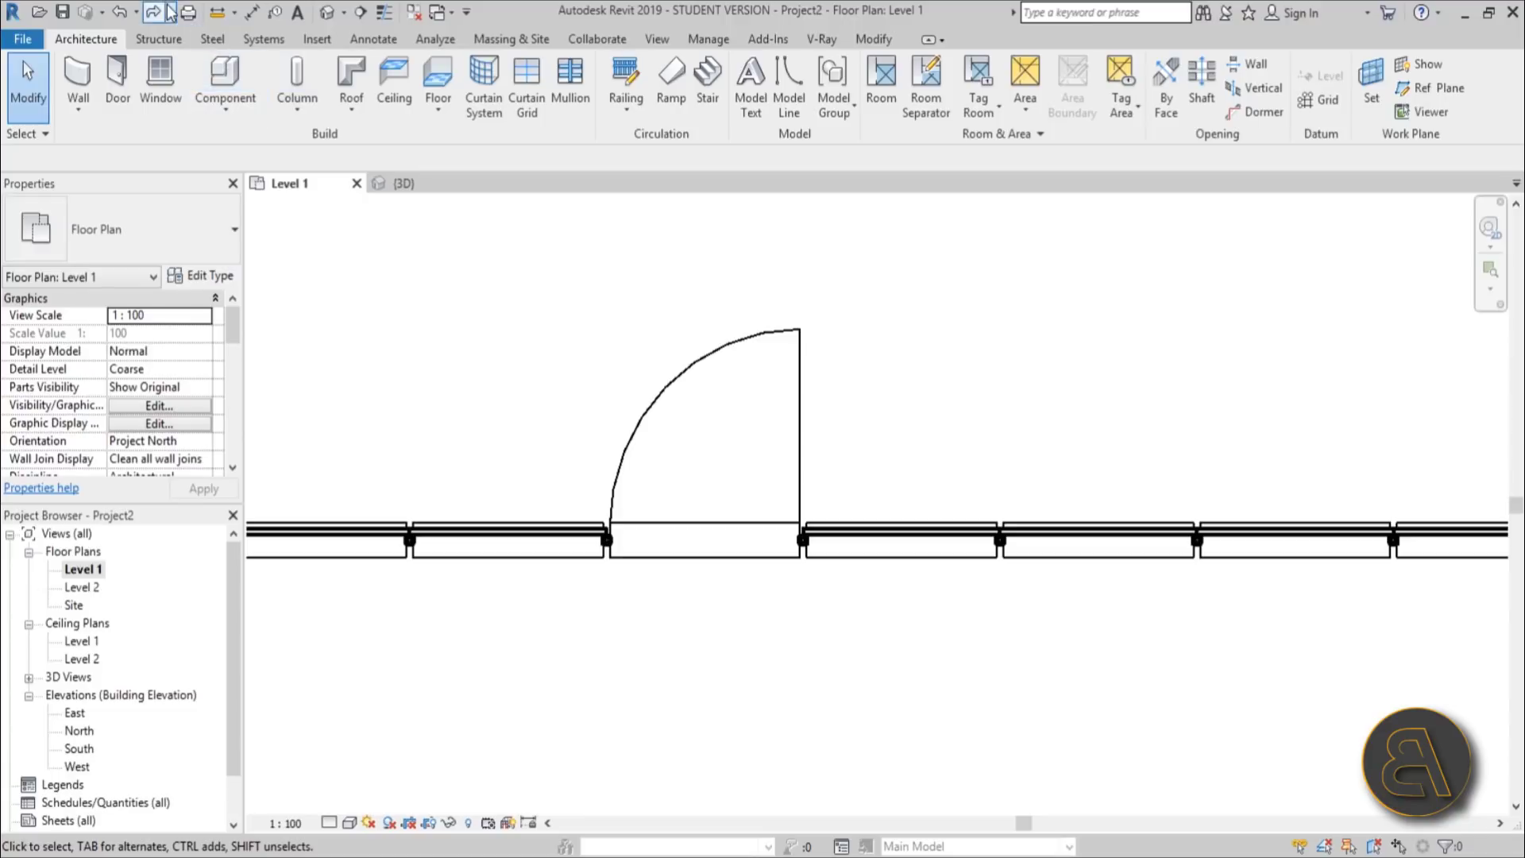
click(326, 12)
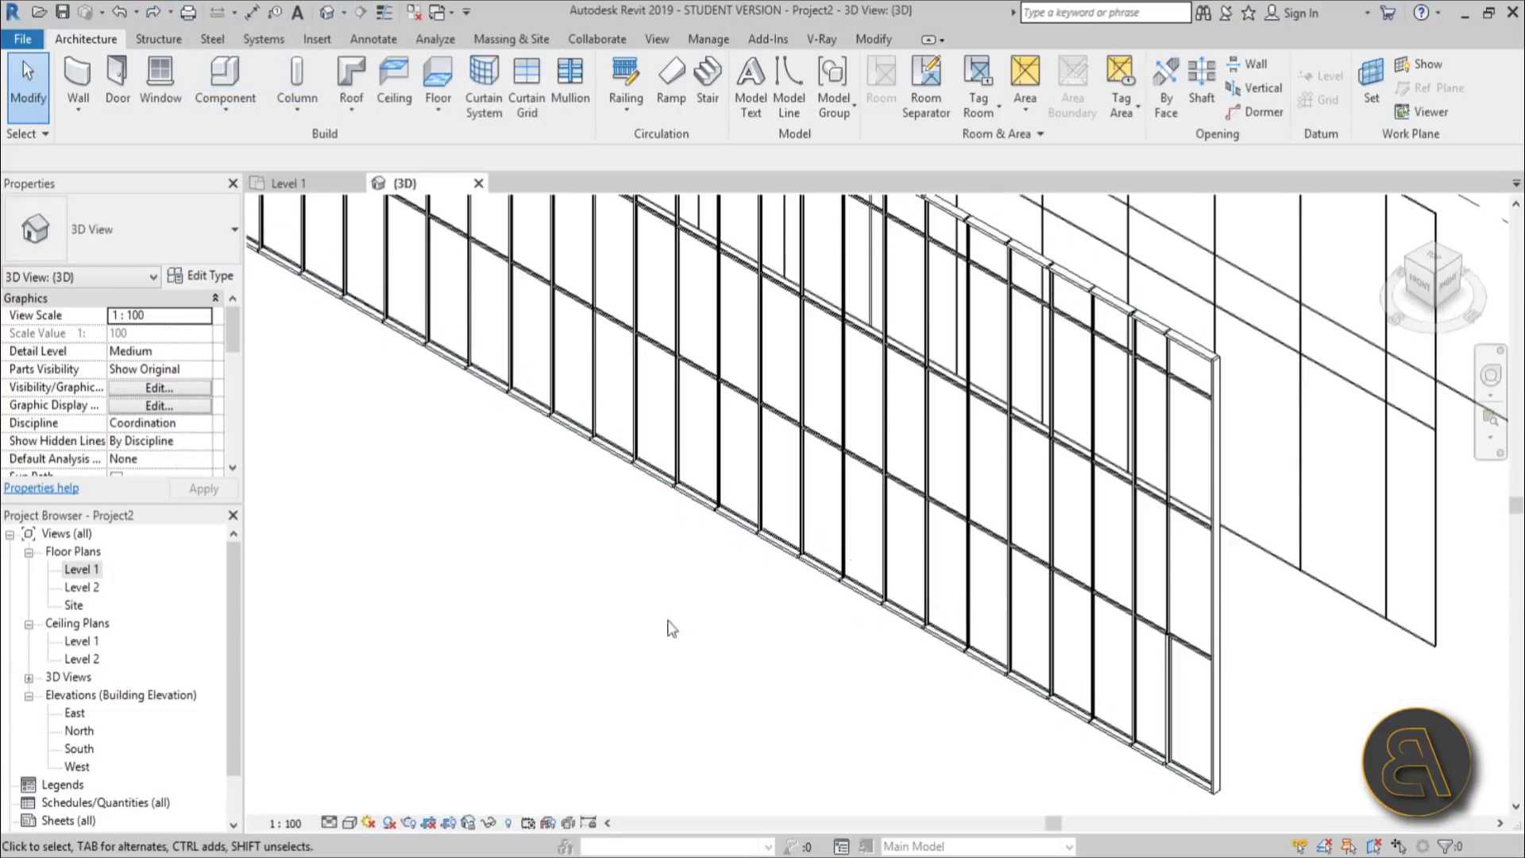
Step: Orbit along the storefront wall and set the 3D view to Fine detail level
shift+middle_drag(665, 636, 731, 571)
scroll(794, 698, down, 3)
scroll(600, 513, up, 5)
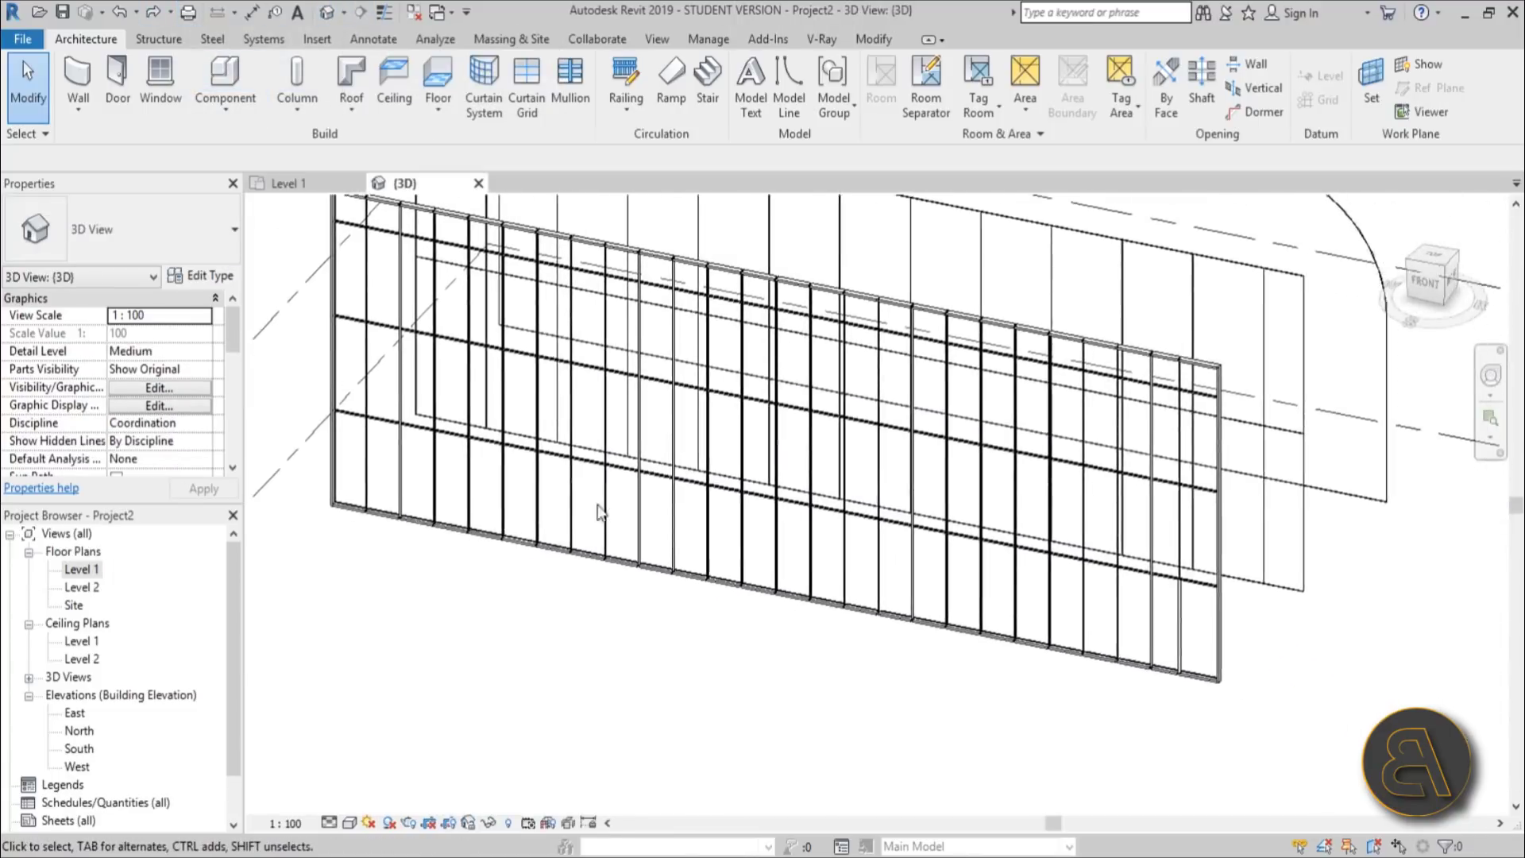
scroll(599, 545, down, 2)
middle_drag(599, 545, 687, 574)
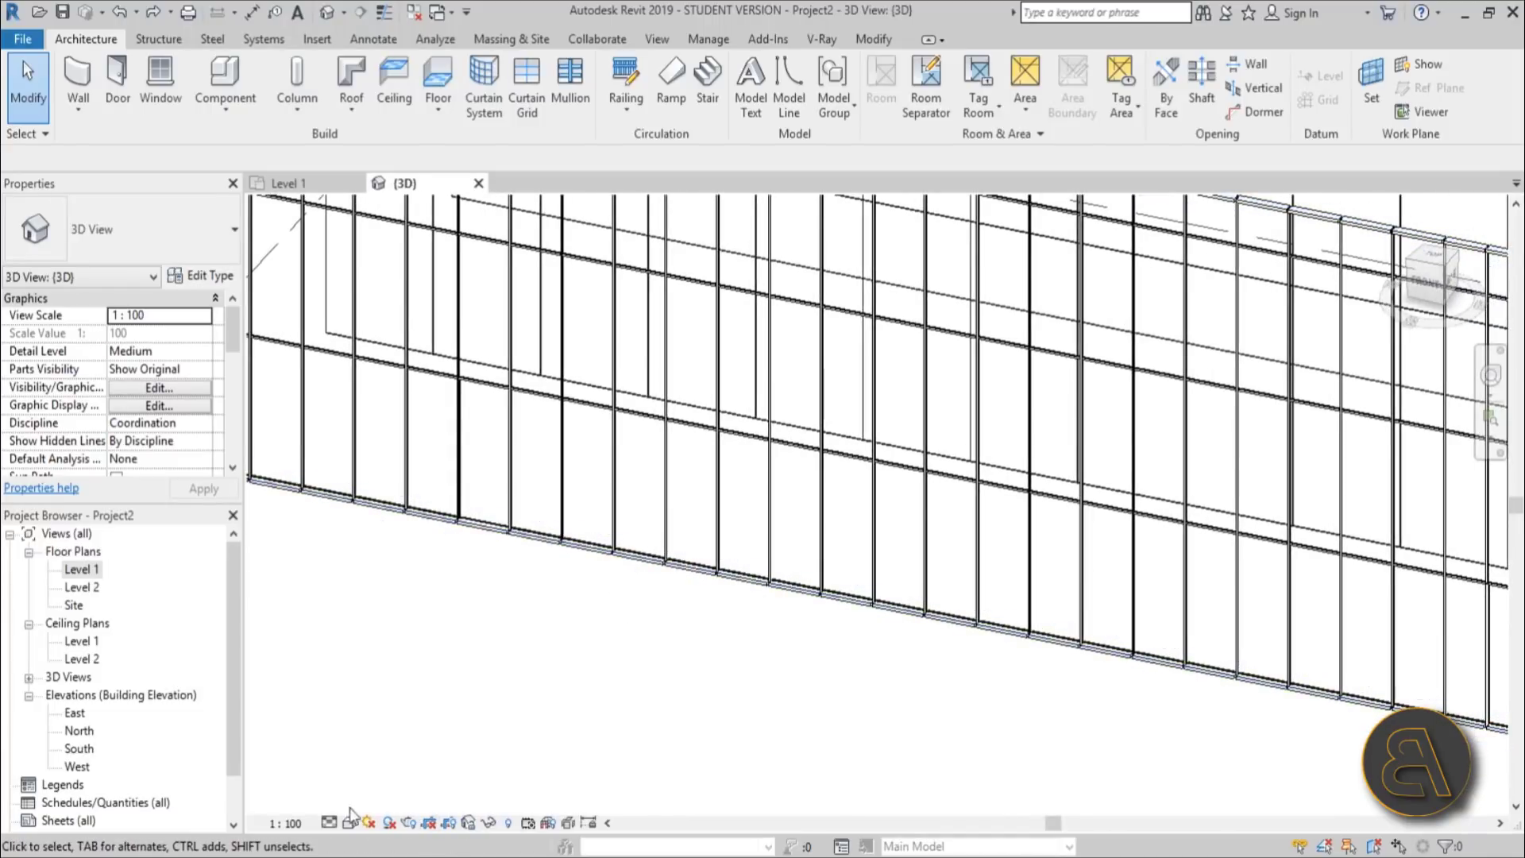
click(330, 824)
click(328, 823)
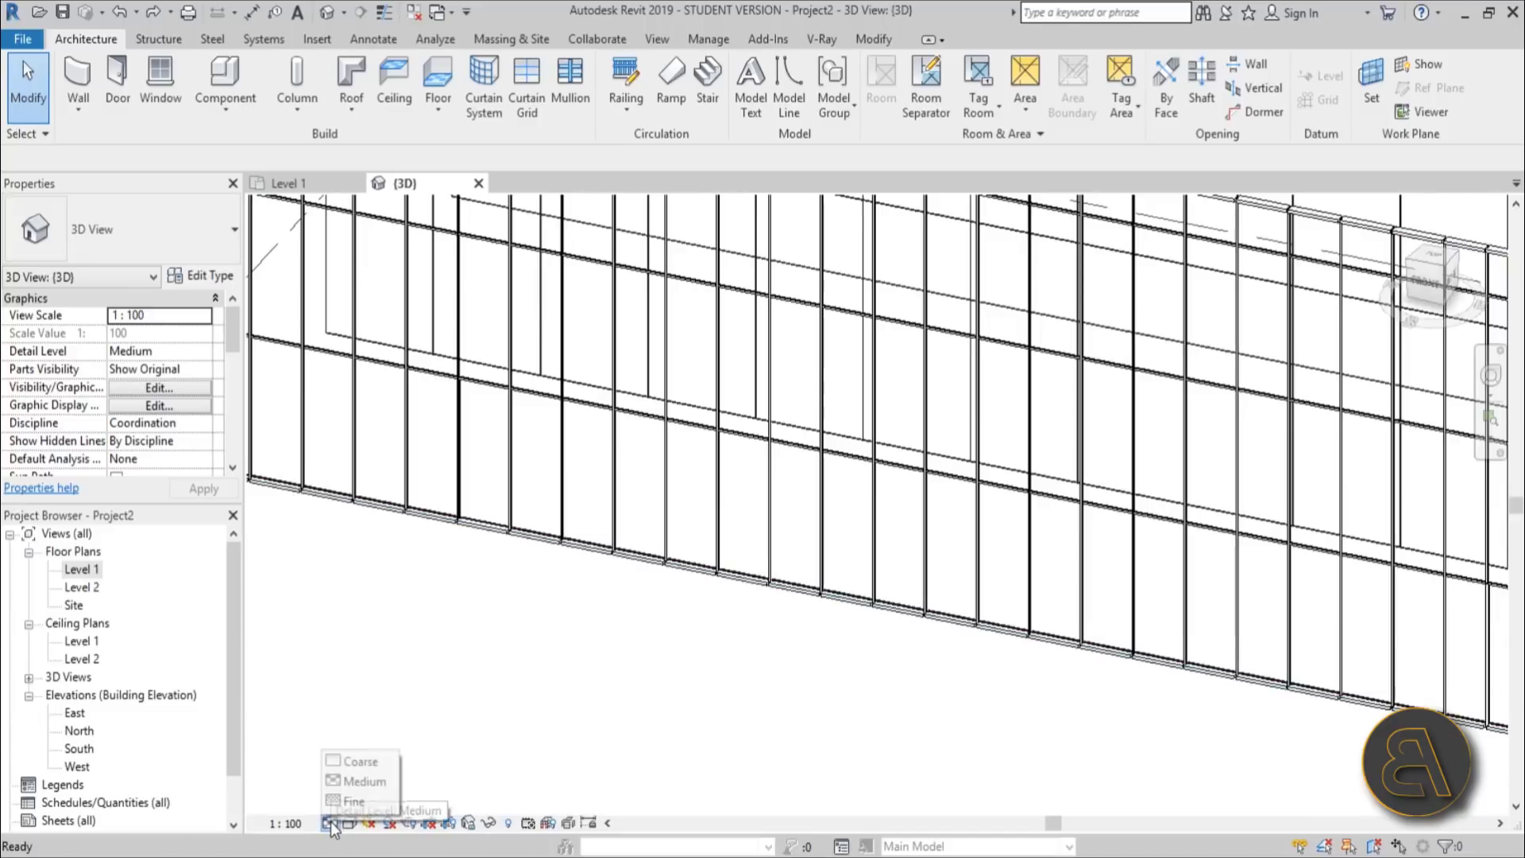
click(354, 800)
scroll(433, 454, up, 5)
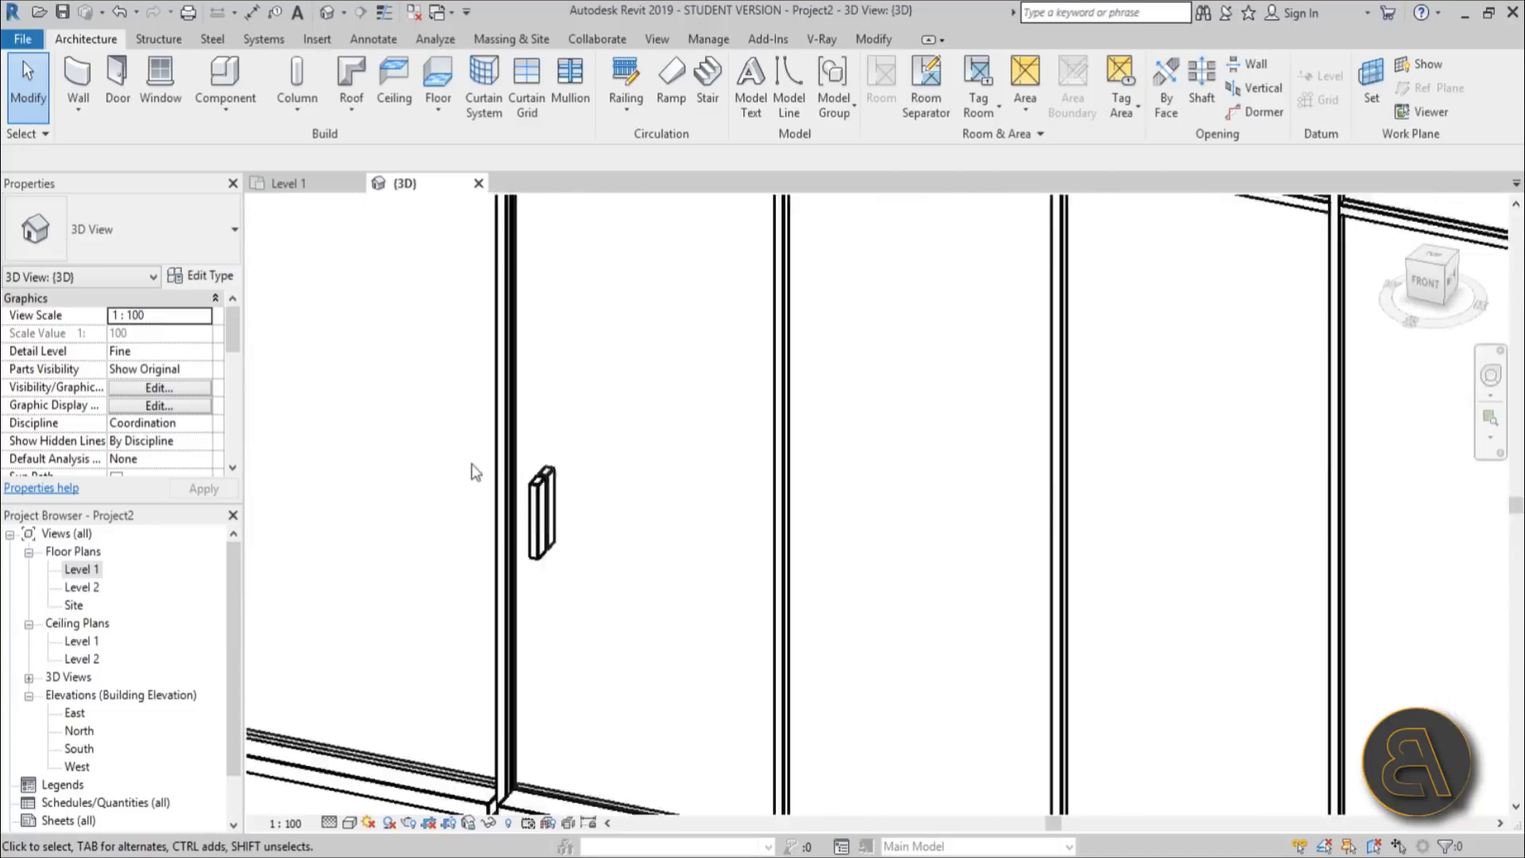
Step: With the glass door selected, compare the view at Coarse and then Medium detail
click(564, 496)
scroll(588, 478, down, 3)
key(Escape)
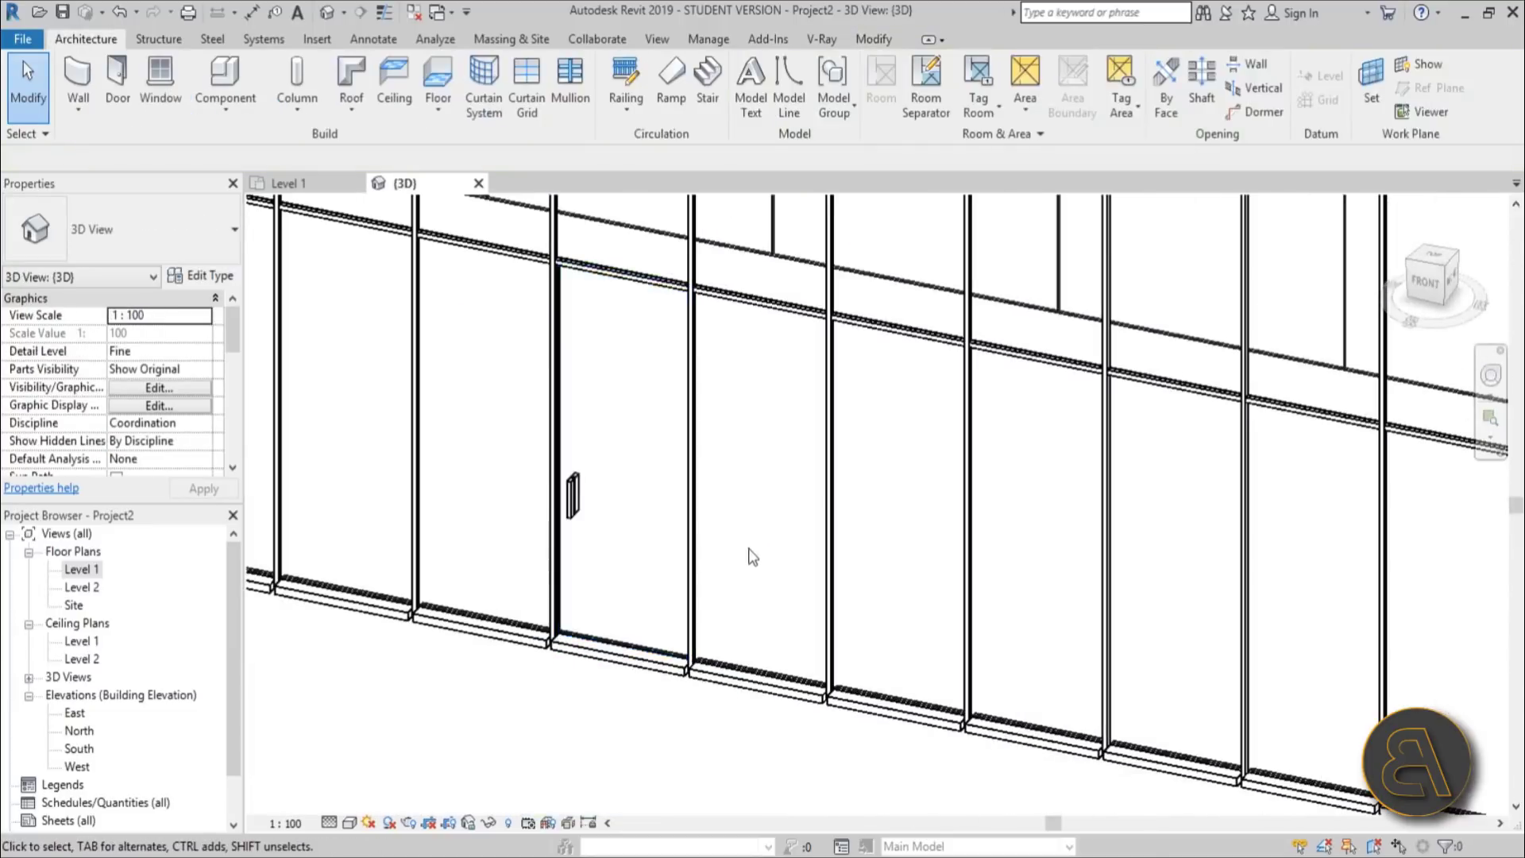
scroll(666, 489, up, 5)
click(660, 497)
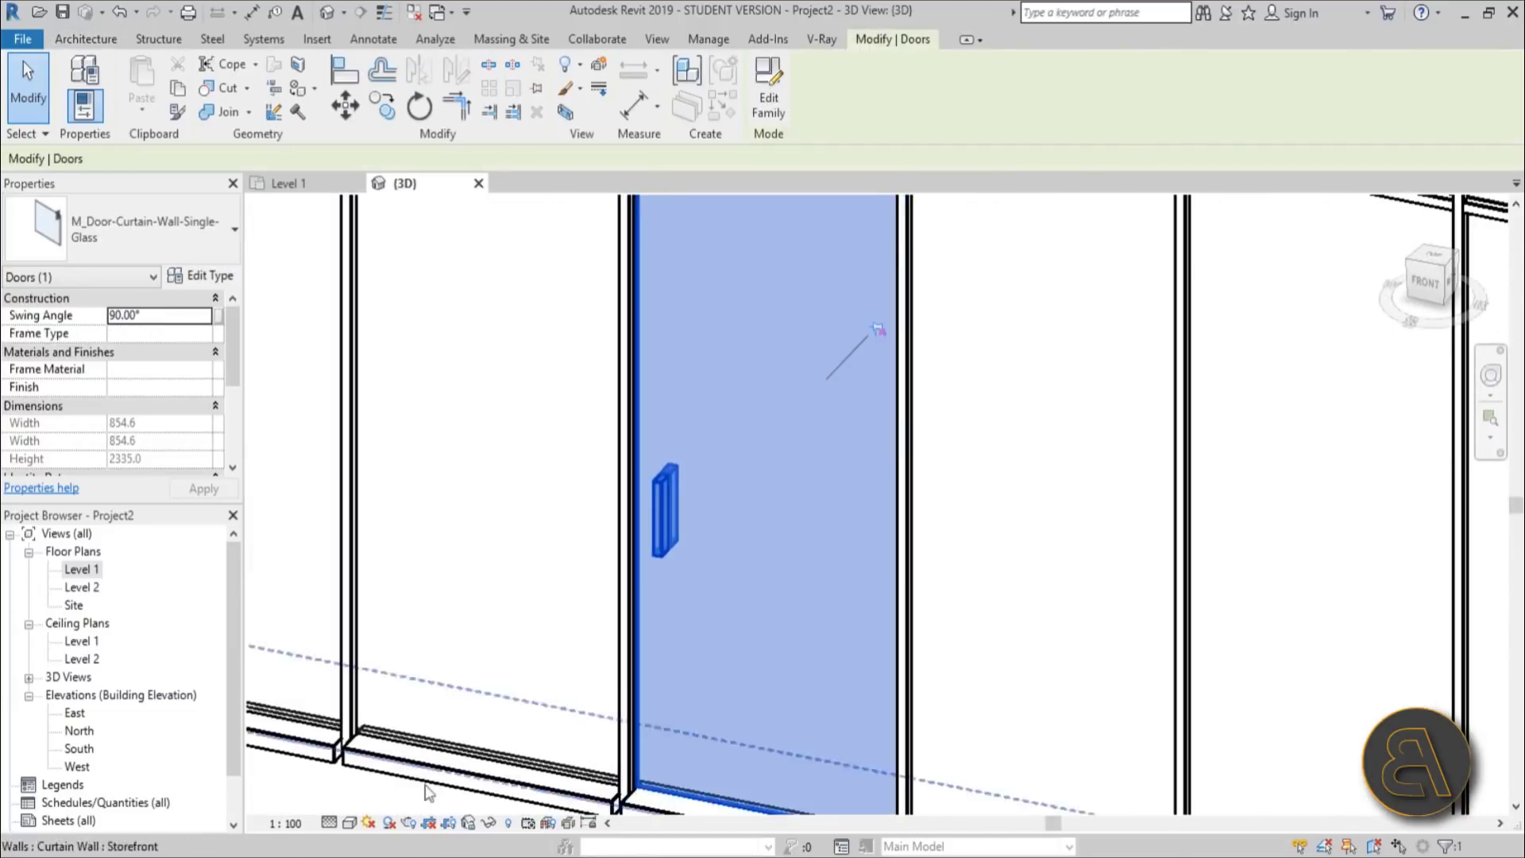
click(328, 823)
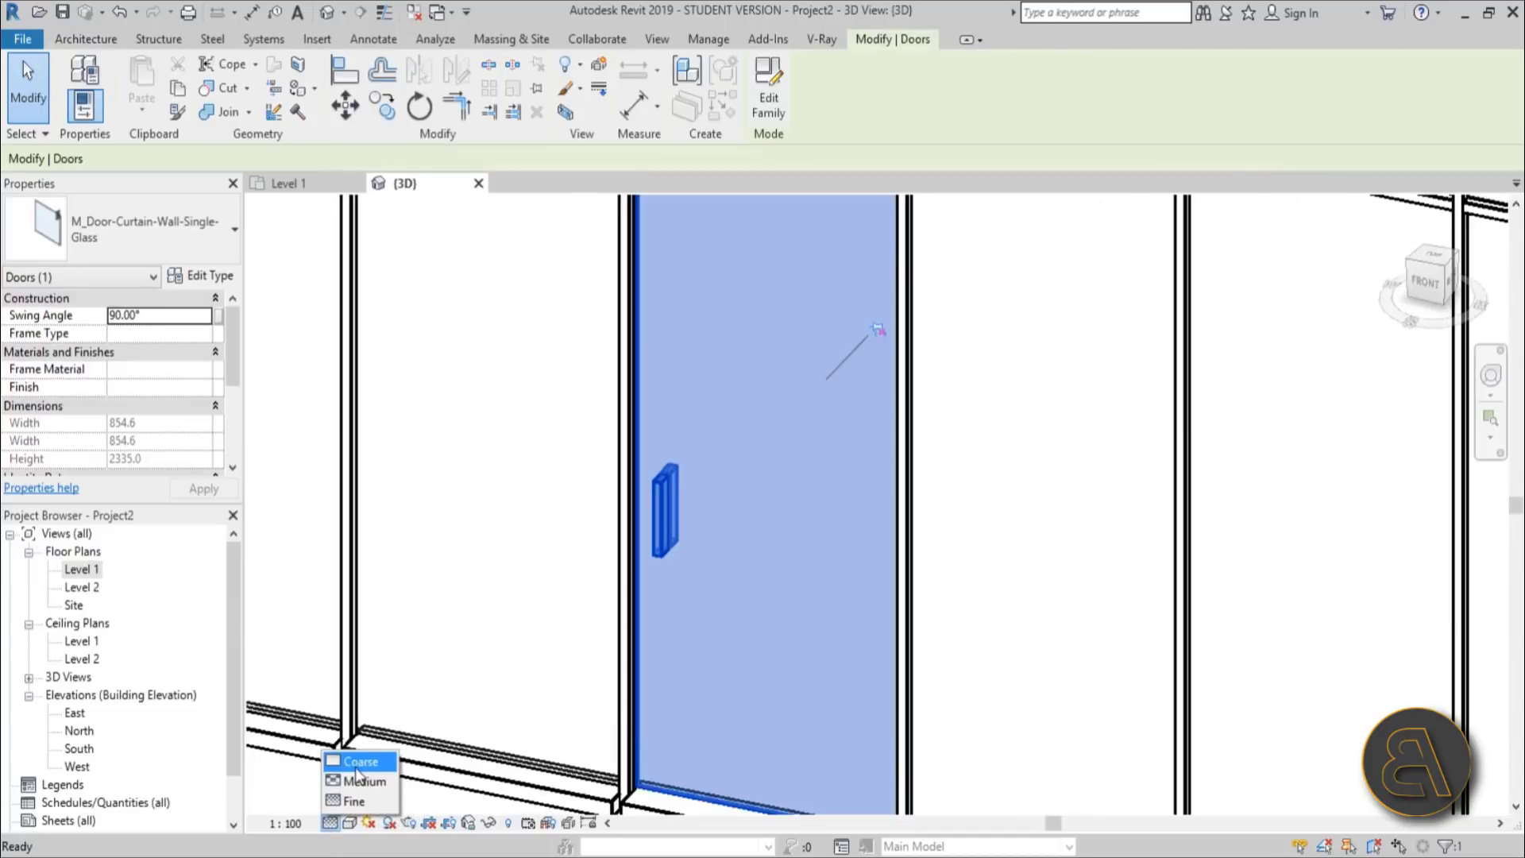
click(359, 763)
key(Escape)
click(328, 822)
click(359, 781)
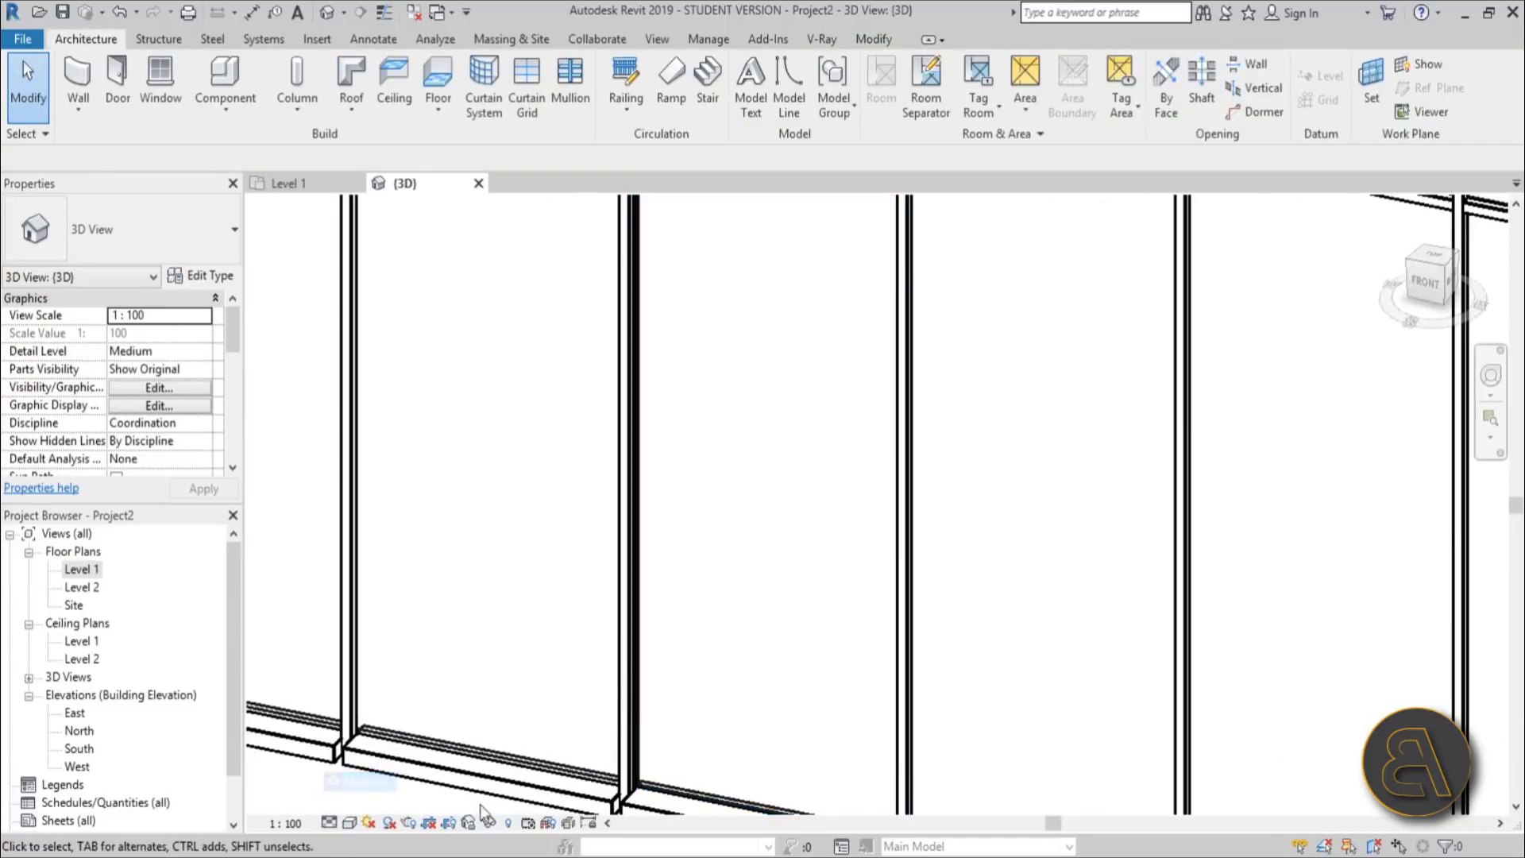
Step: Pan to the base mullions and return to Fine detail so the door handle shows
scroll(594, 628, down, 2)
scroll(675, 742, up, 5)
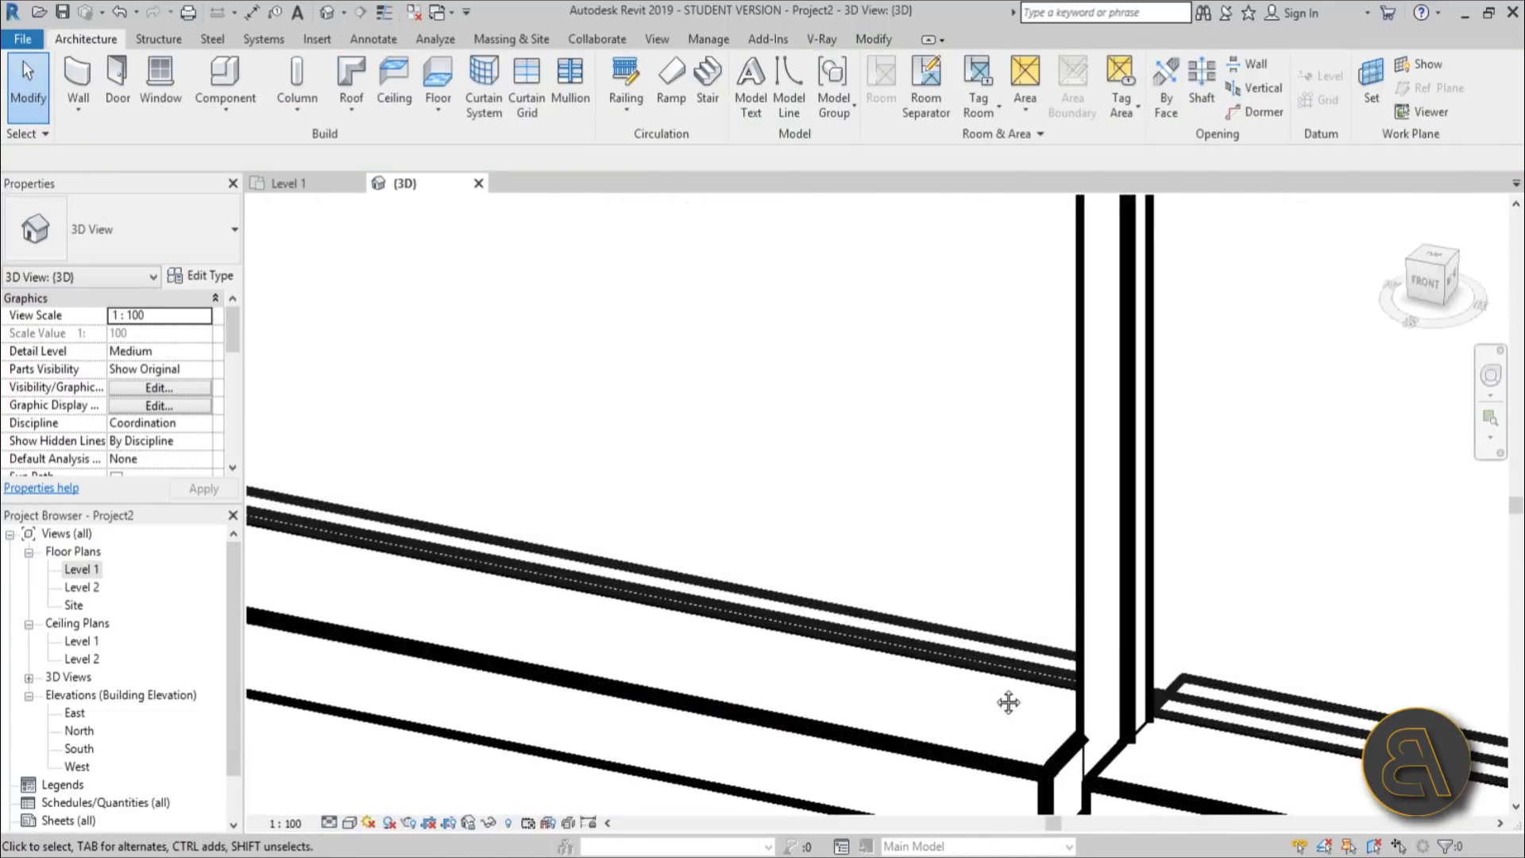
middle_drag(1008, 702, 741, 588)
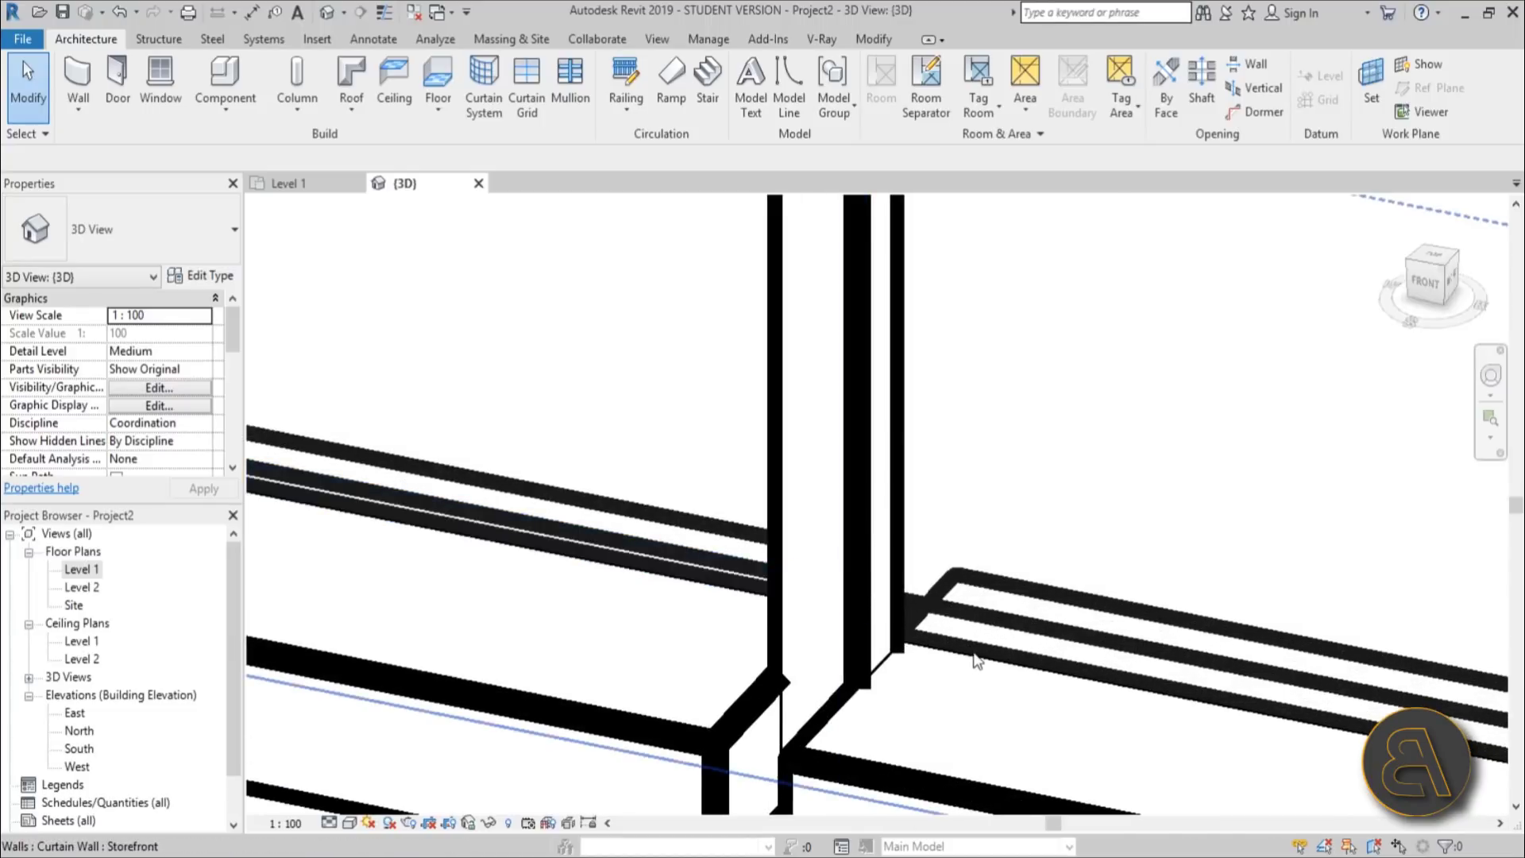
scroll(977, 661, down, 6)
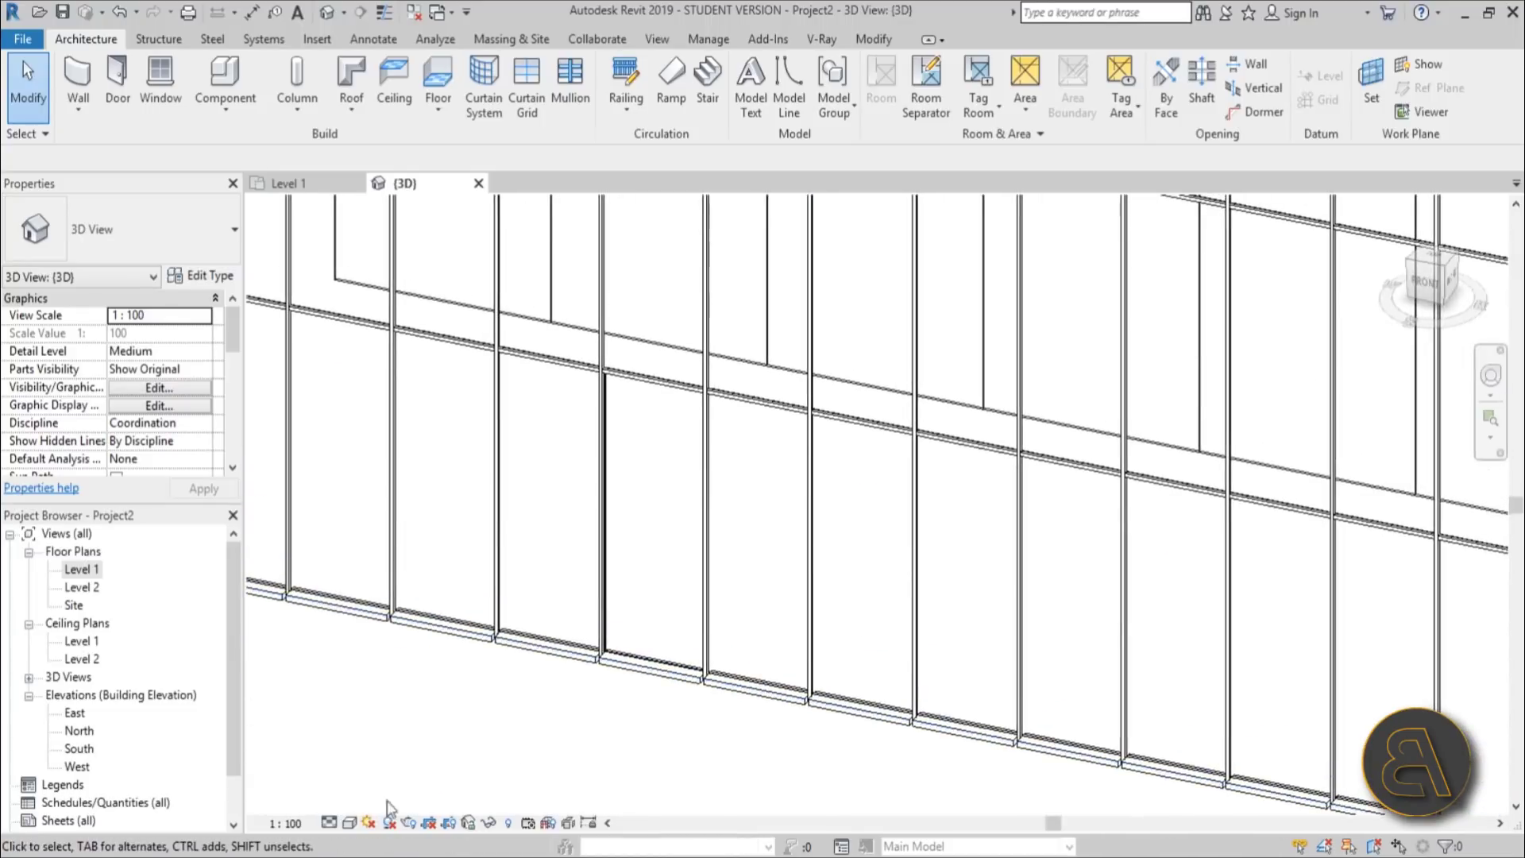
click(328, 823)
click(350, 804)
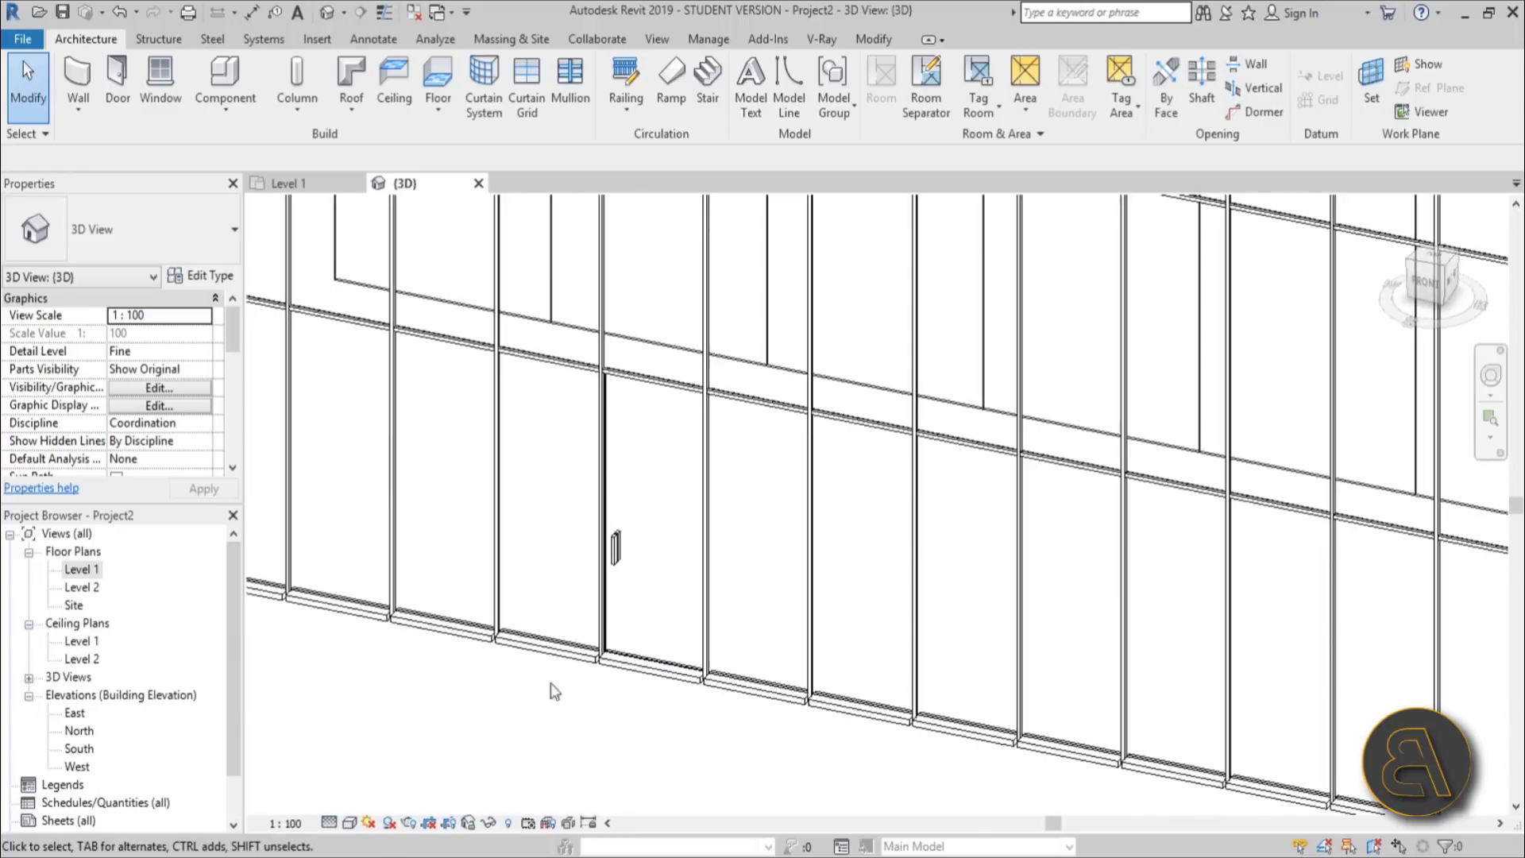
scroll(698, 408, down, 3)
scroll(725, 408, up, 4)
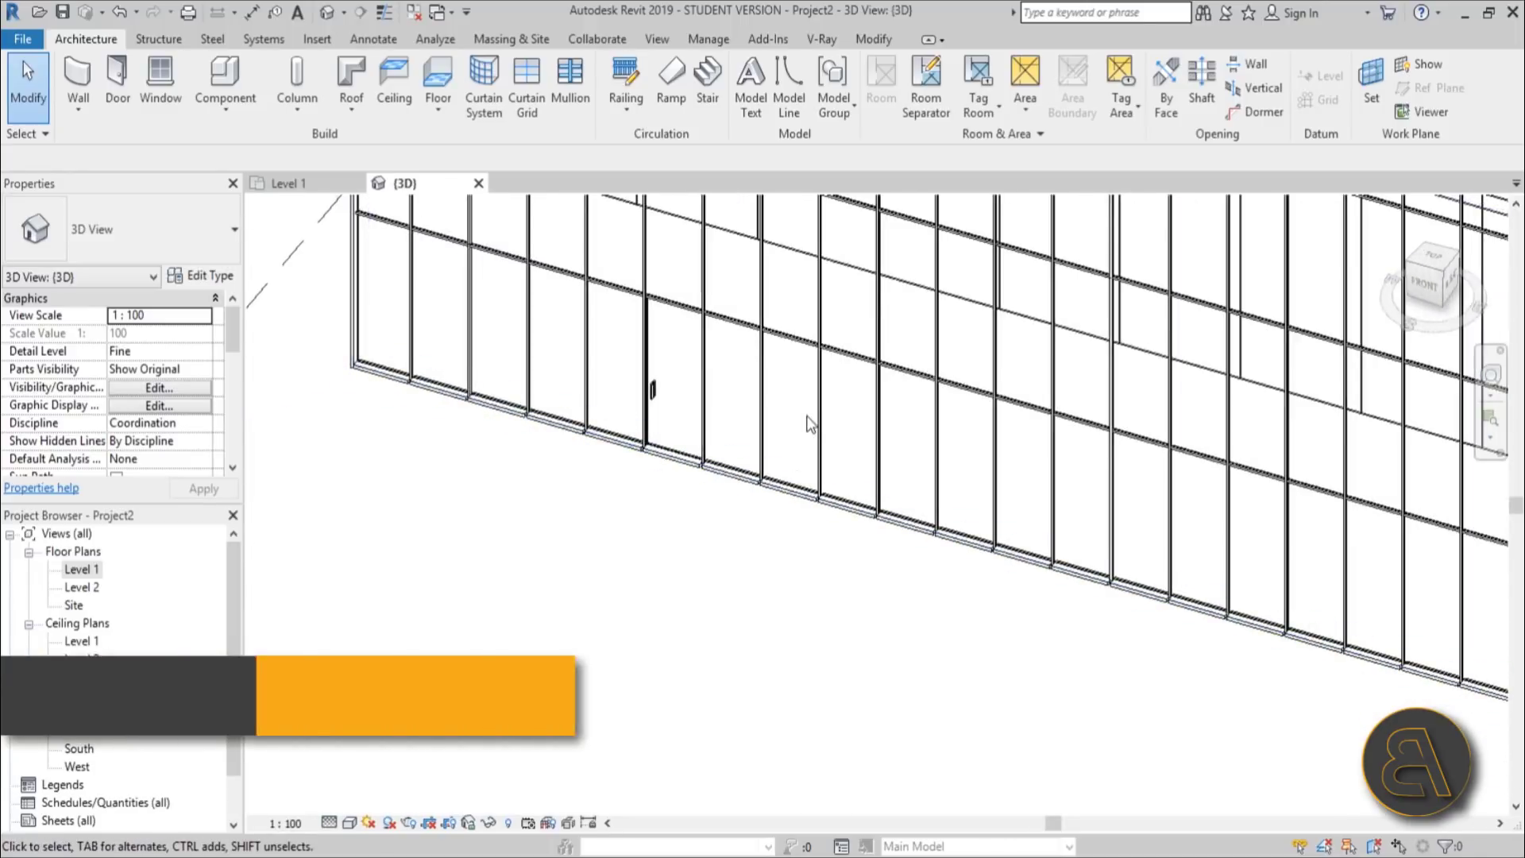
Step: Tab-select the vertical mullion beside the door panel, unpin it, and delete it
middle_drag(819, 474, 784, 527)
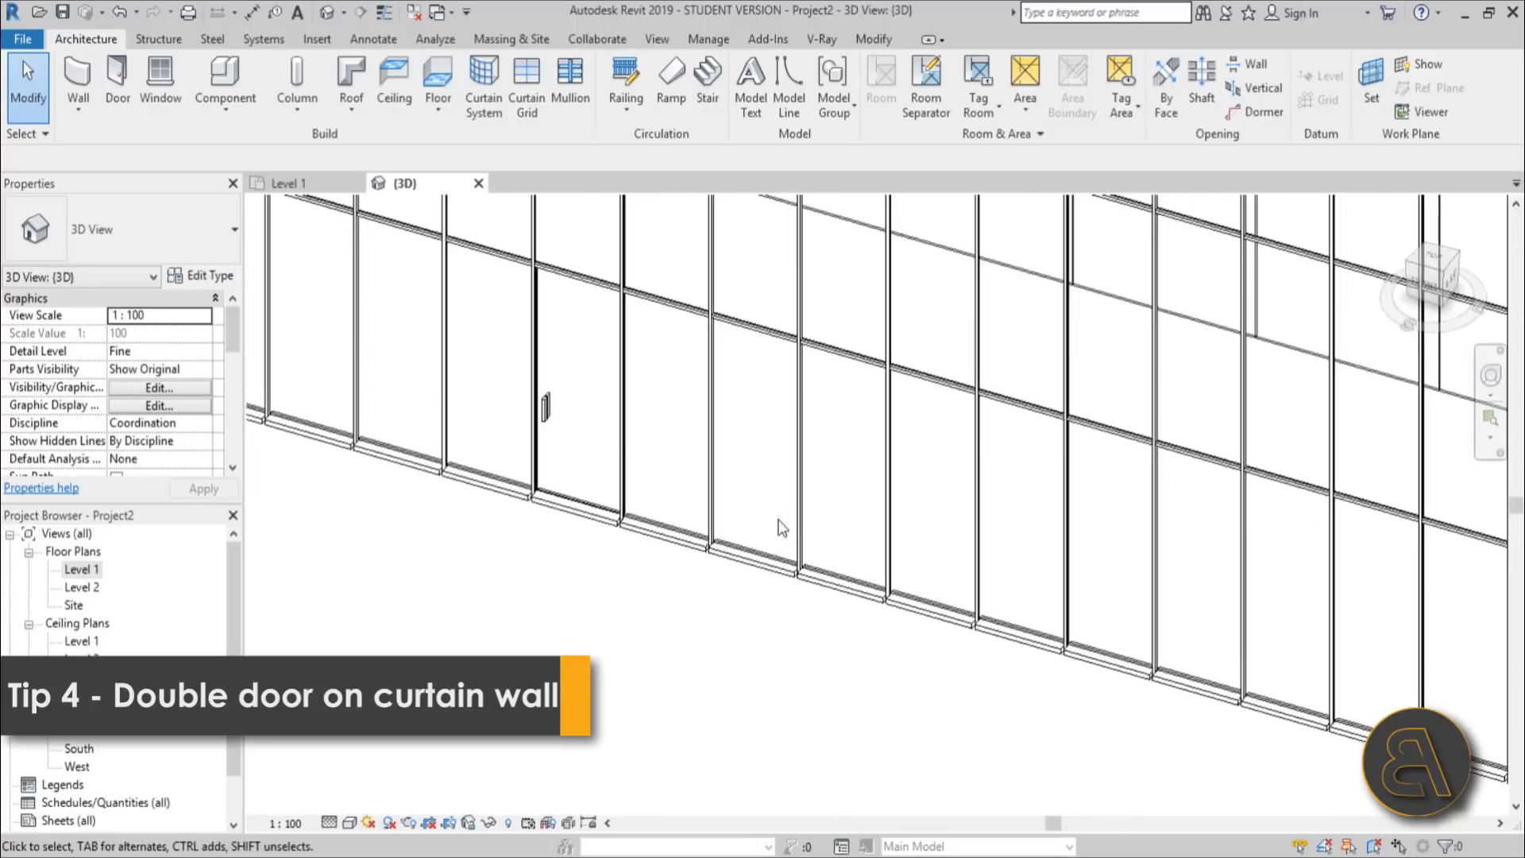
scroll(831, 531, up, 4)
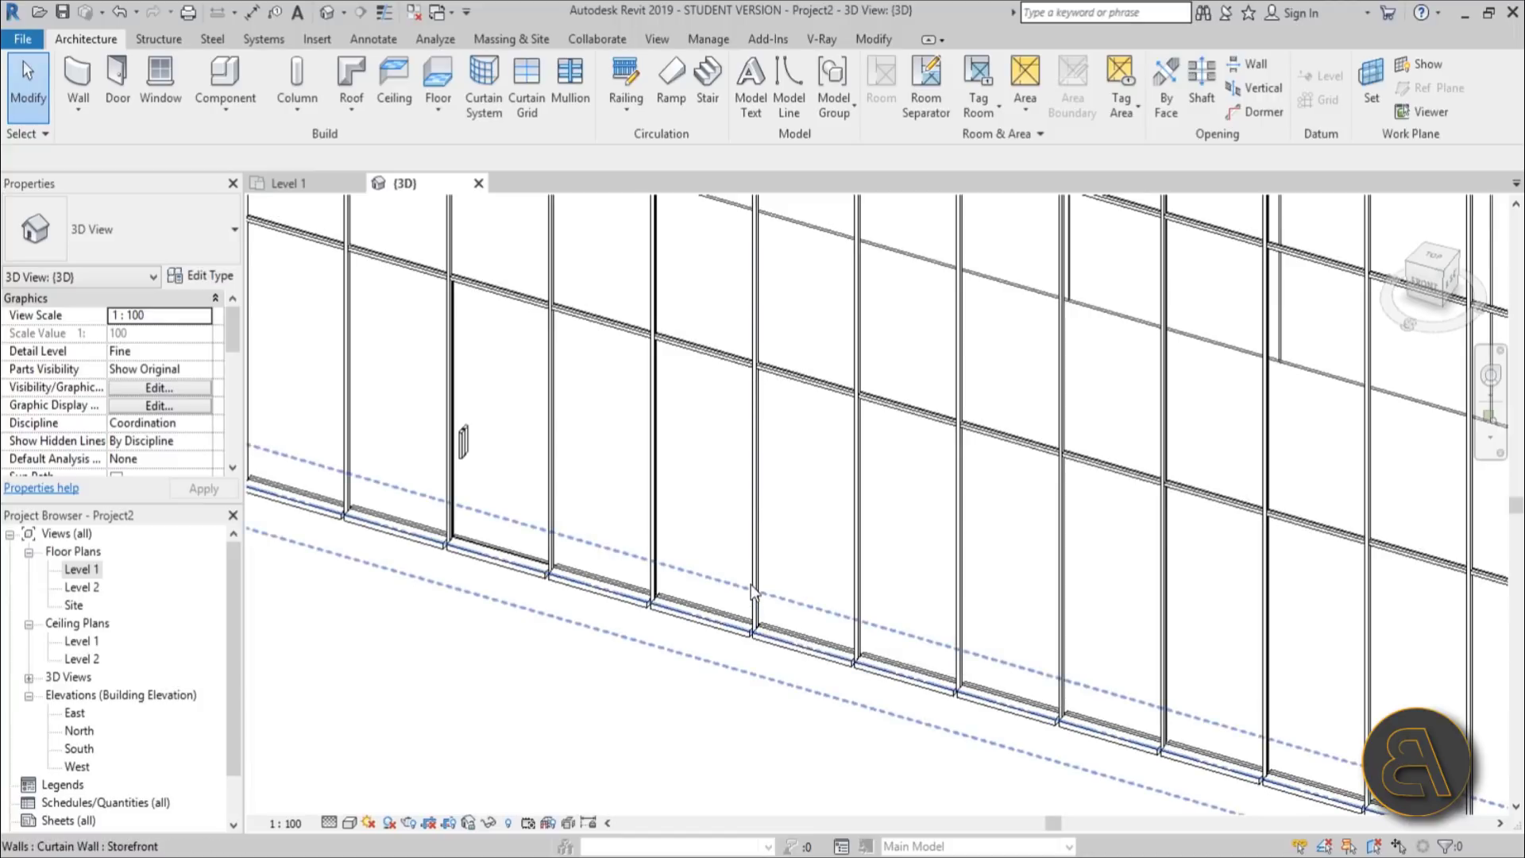
key(Tab)
key(Tab)
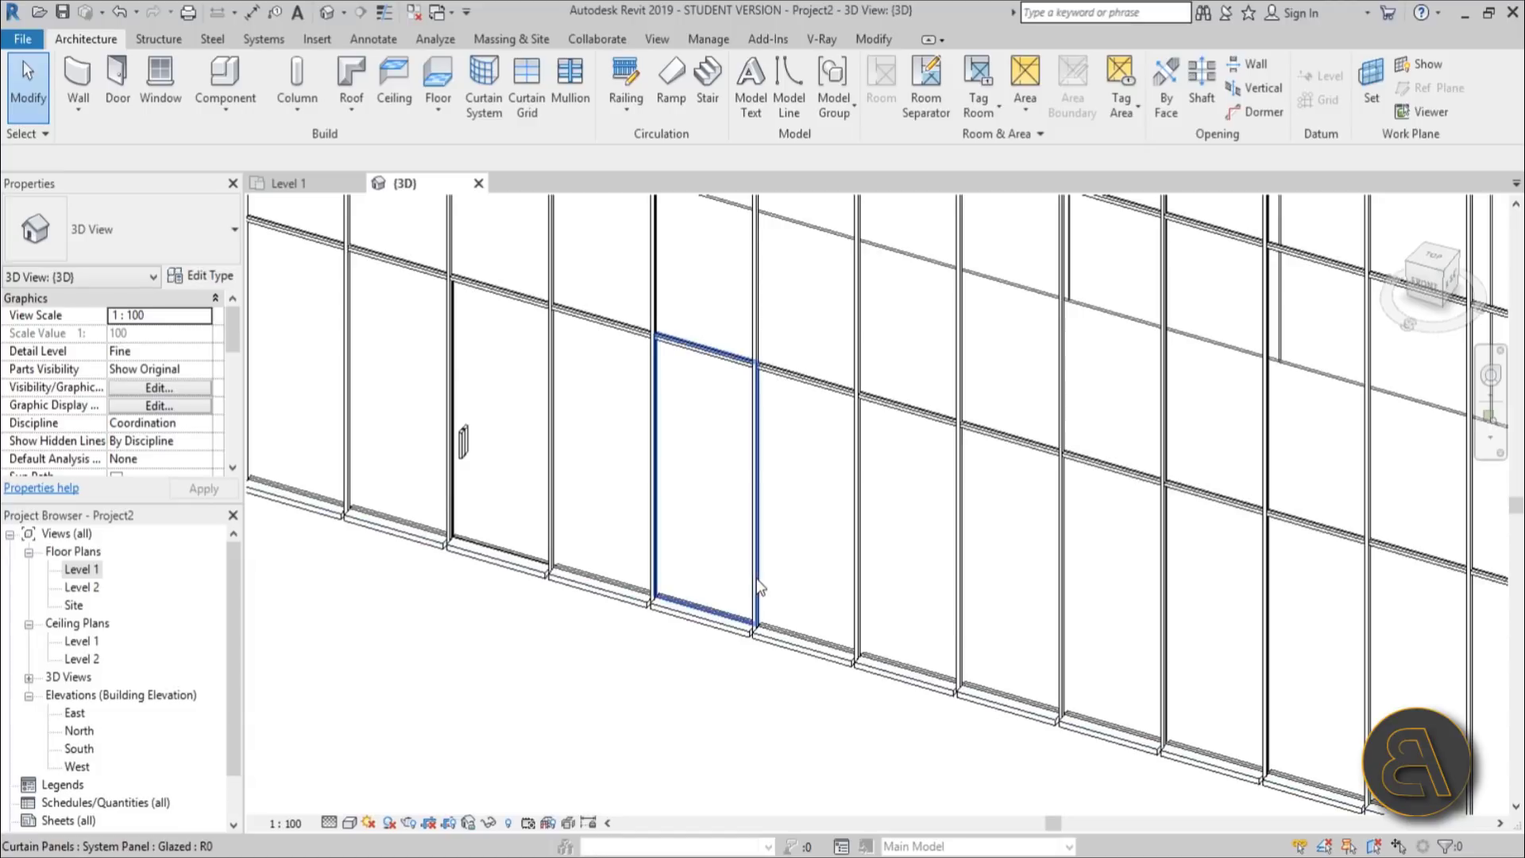
click(757, 579)
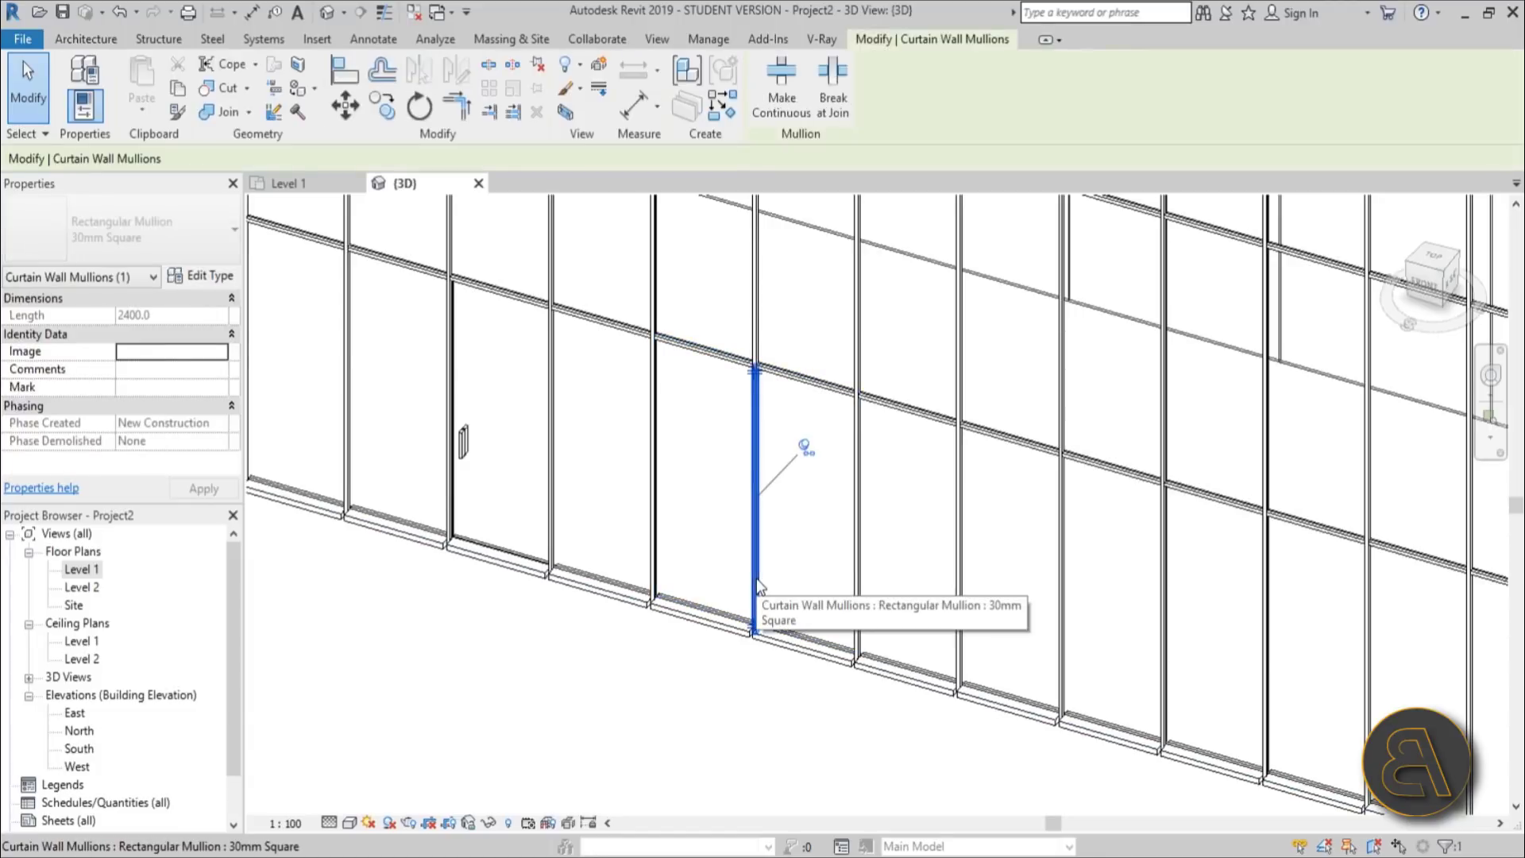
click(805, 446)
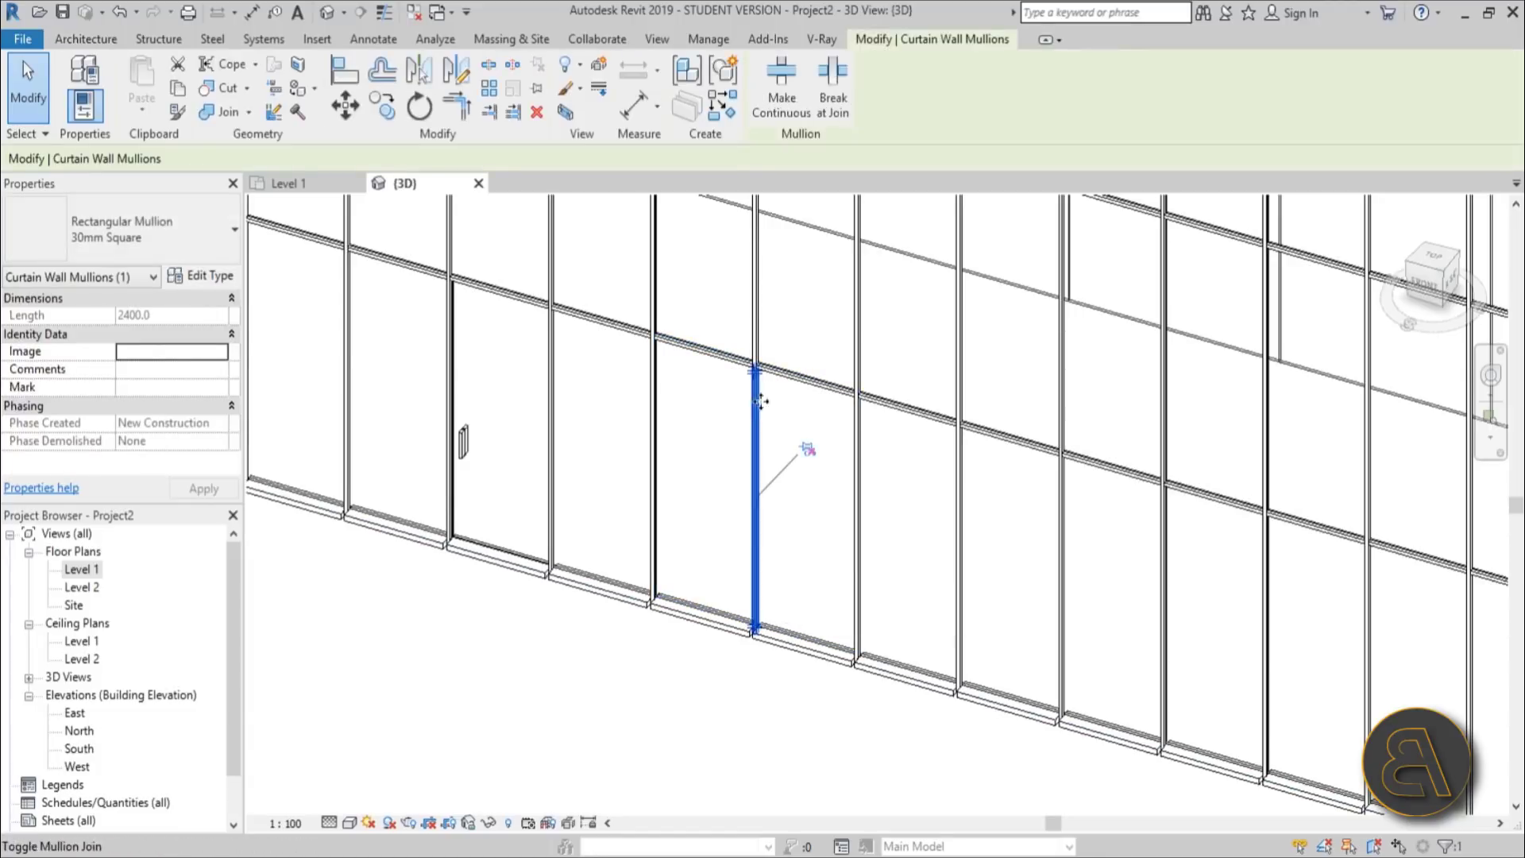
key(Delete)
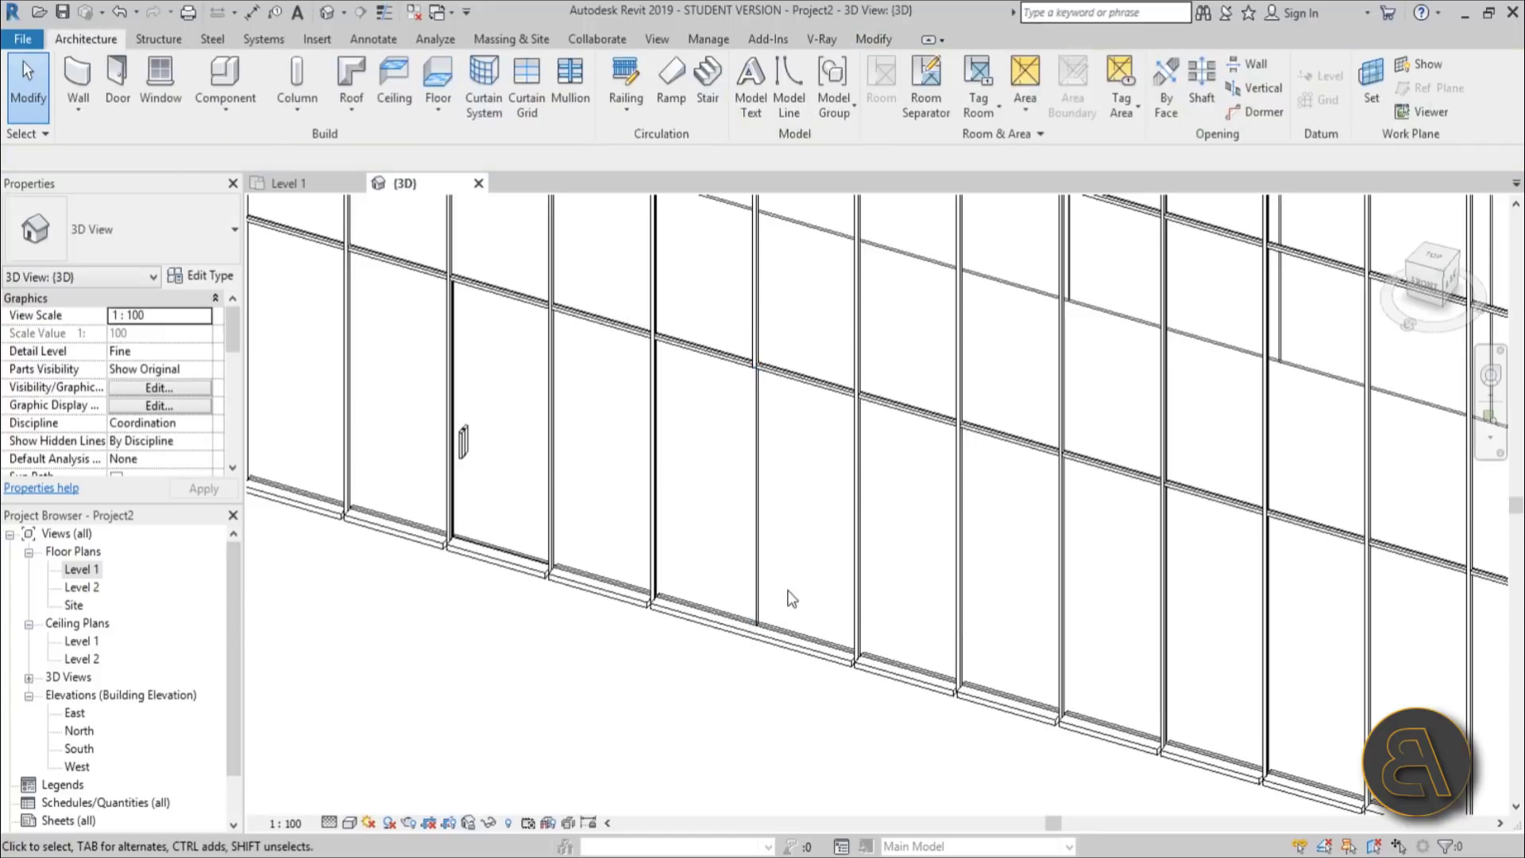
click(748, 534)
key(Escape)
scroll(727, 500, up, 5)
scroll(797, 273, up, 3)
scroll(793, 664, down, 5)
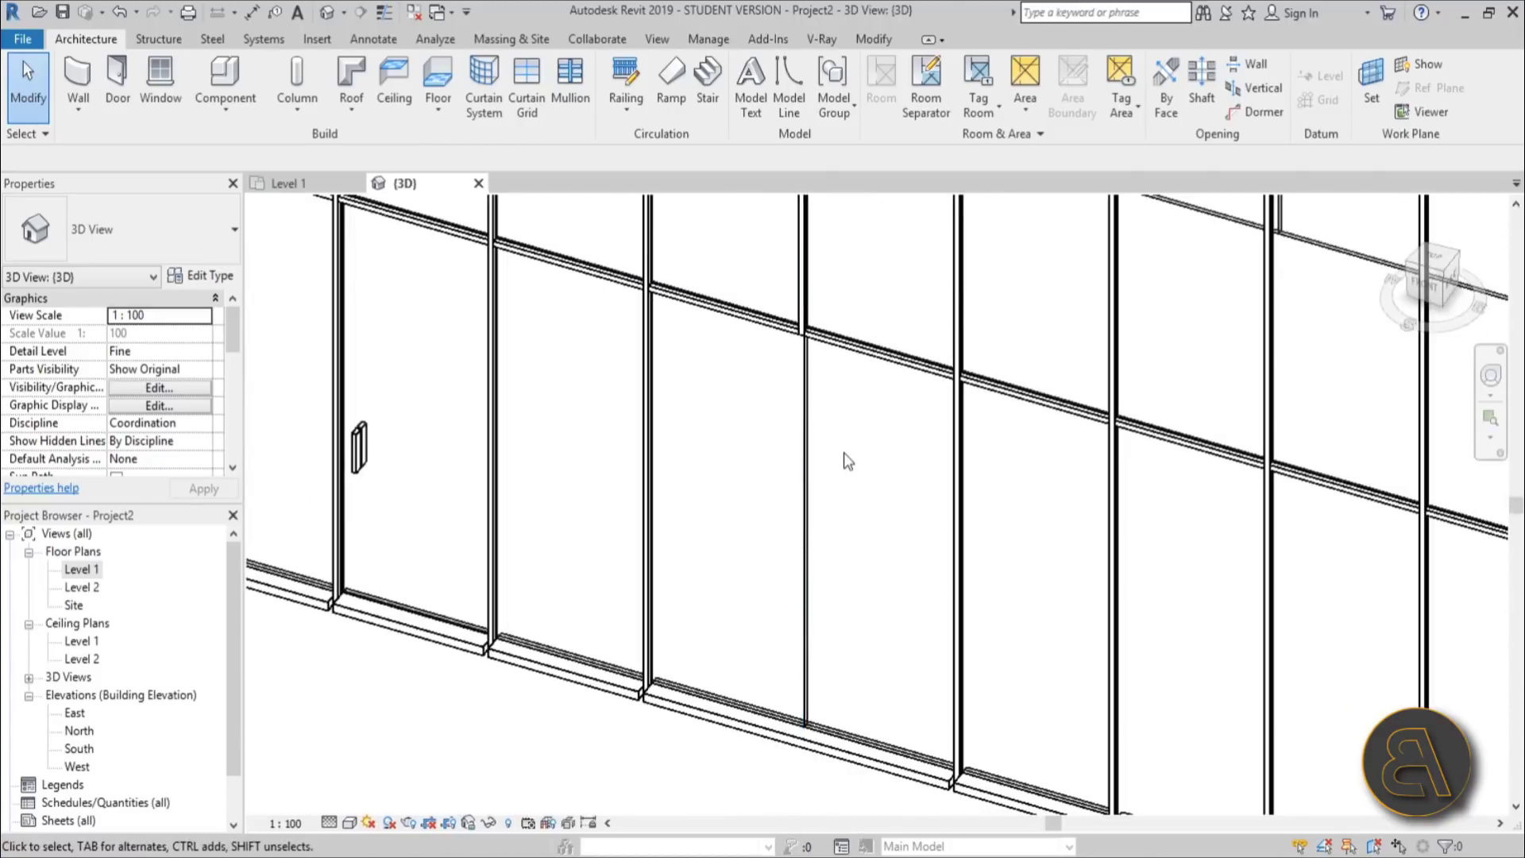
Step: Use Add/Remove Segments to delete the grid segment between the two lower panels
click(808, 477)
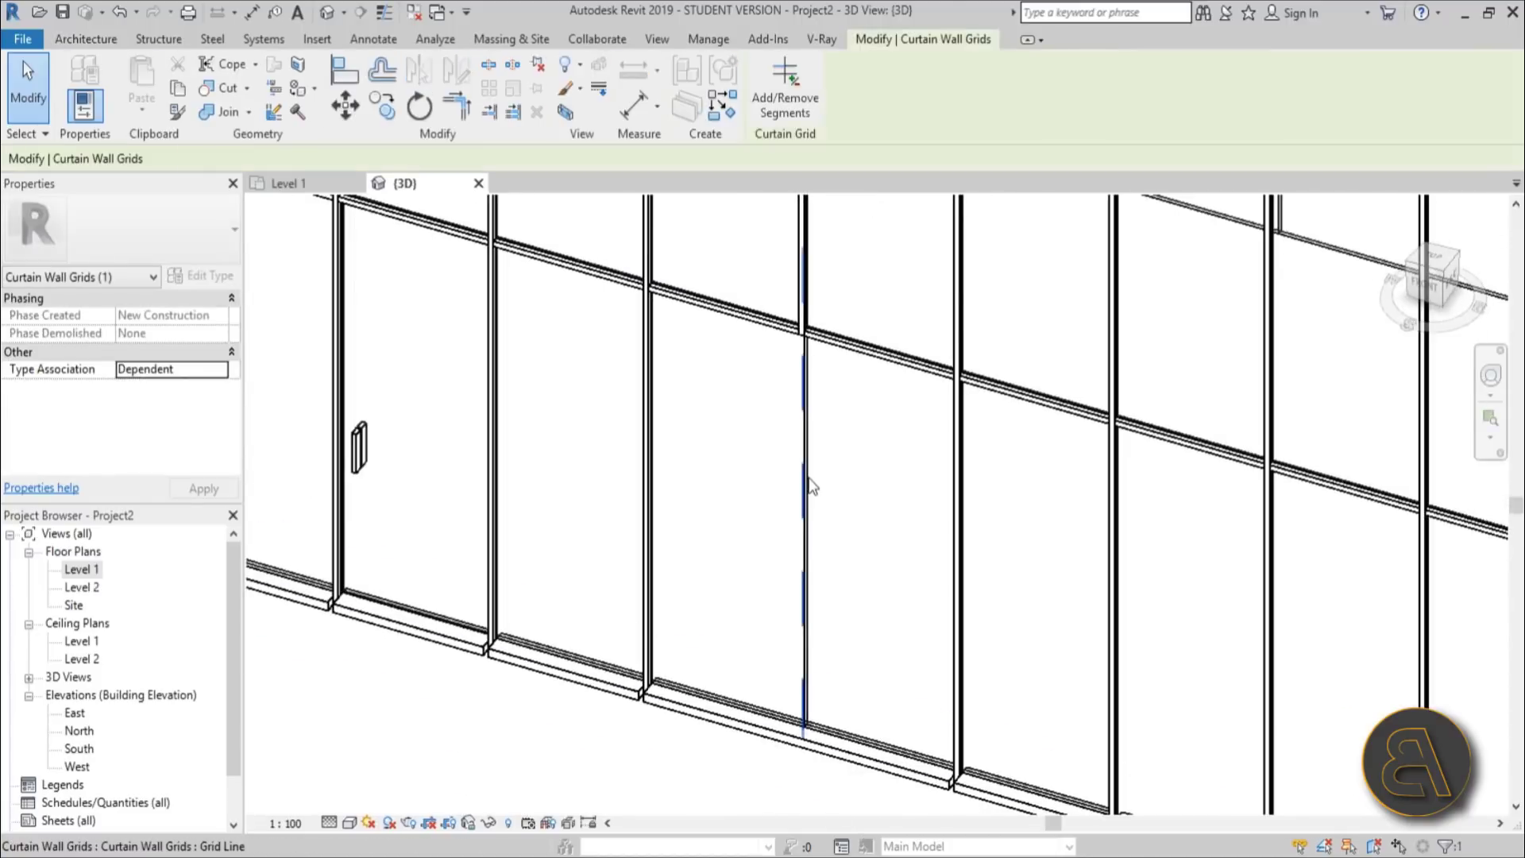
scroll(810, 572, up, 2)
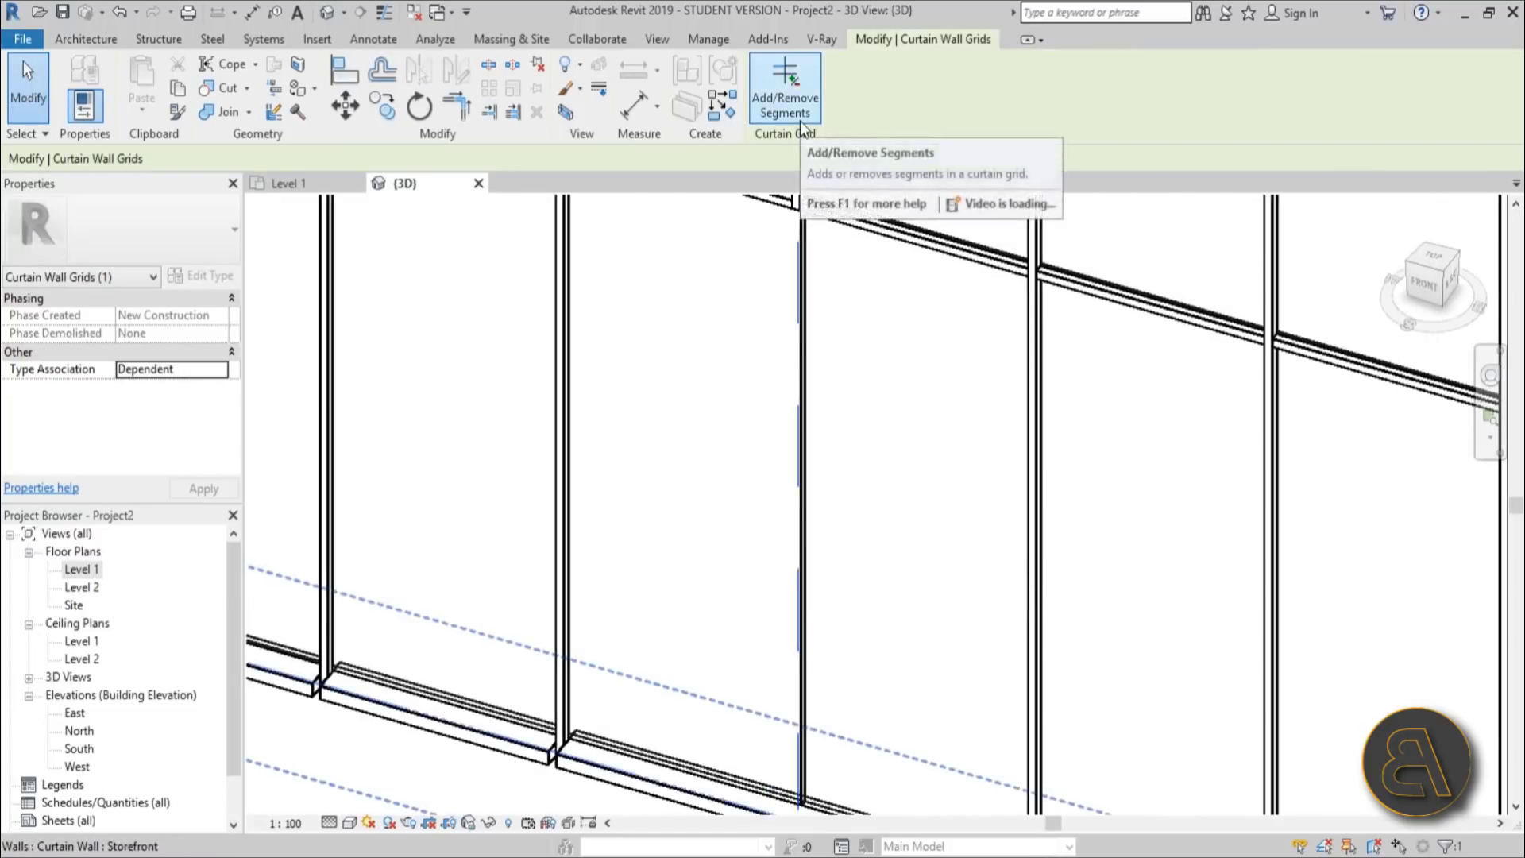
click(785, 91)
click(800, 477)
scroll(789, 441, down, 2)
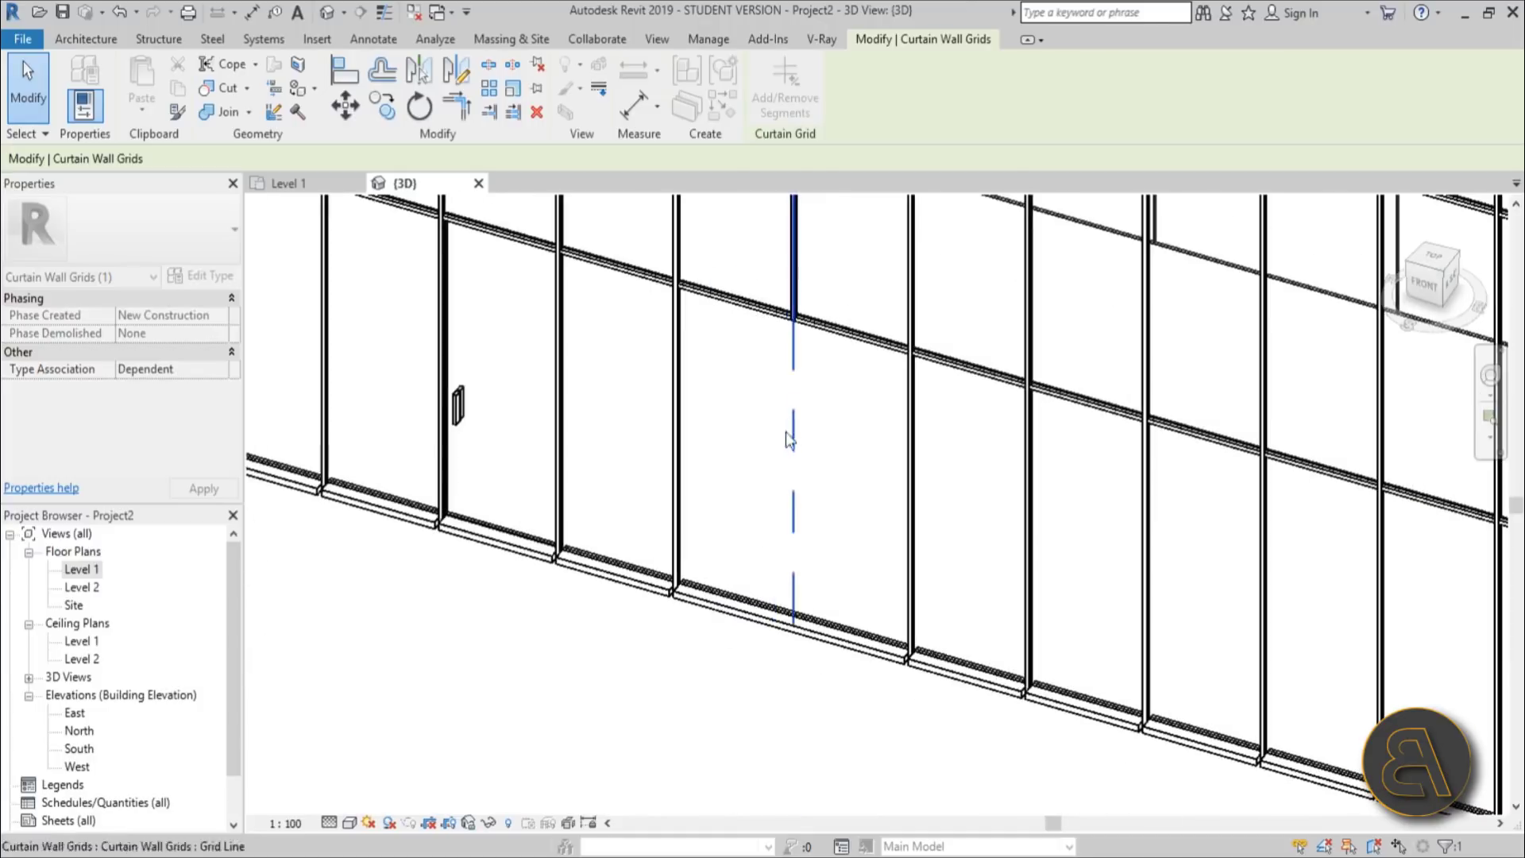
click(28, 88)
Step: Select the merged 1769.2-wide glazed panel to check it, then deselect it
scroll(751, 540, up, 2)
scroll(818, 425, down, 3)
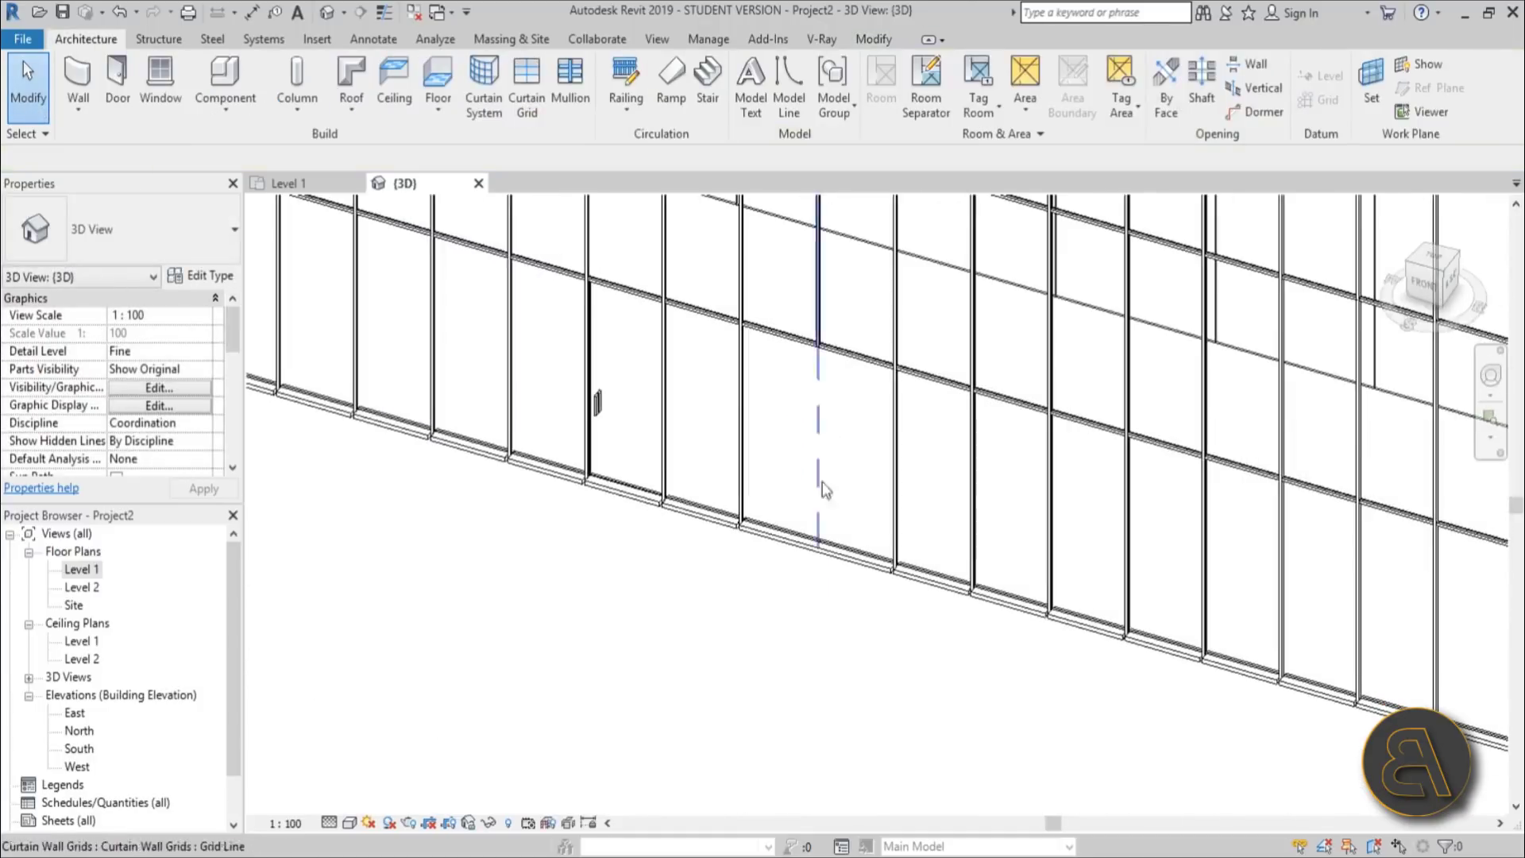
scroll(770, 588, up, 1)
scroll(769, 588, up, 2)
scroll(786, 573, down, 2)
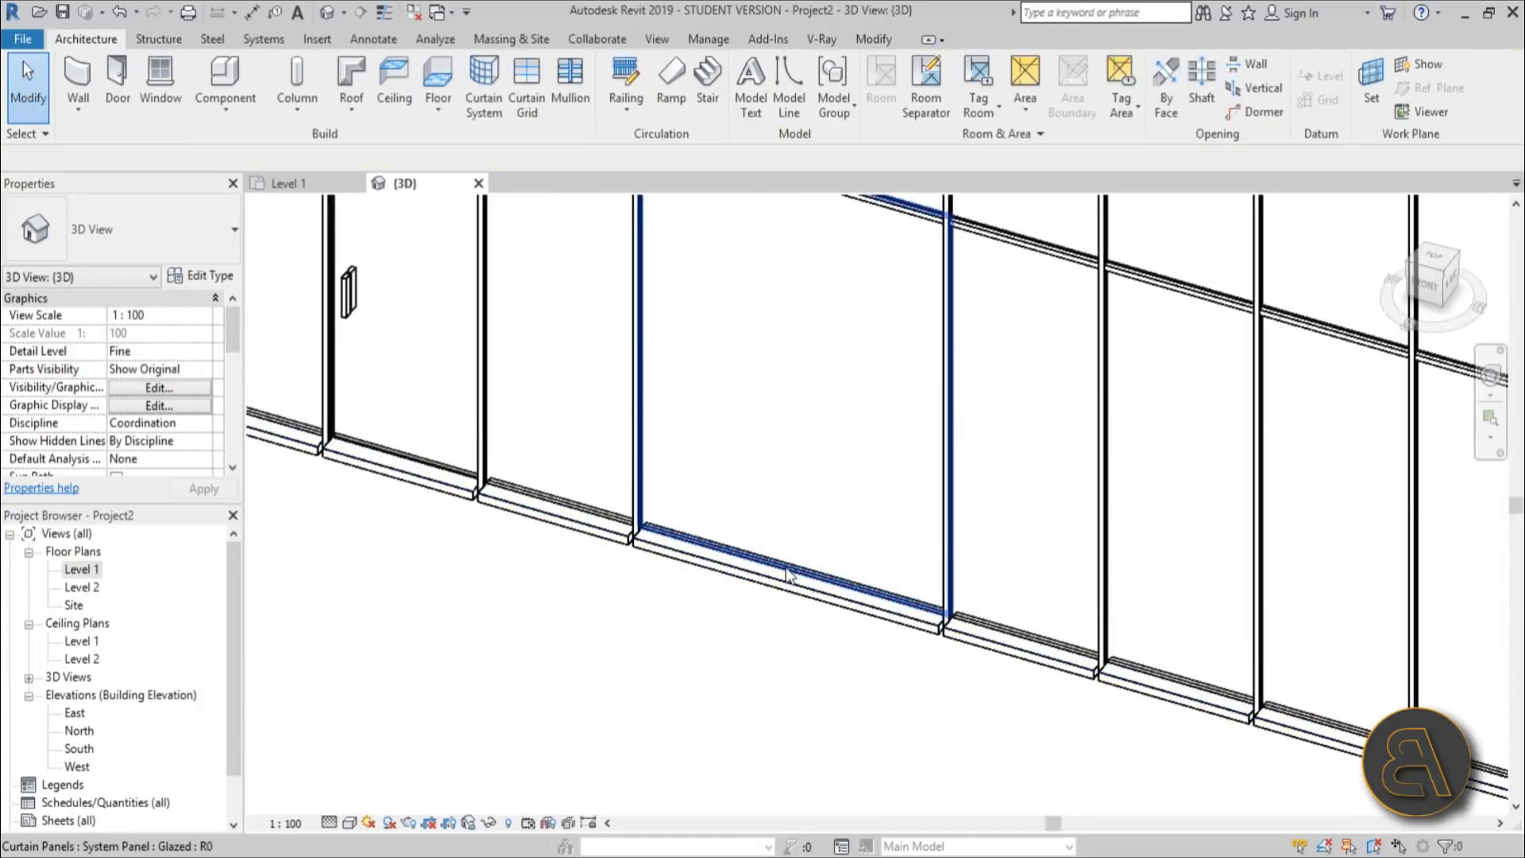
click(787, 612)
scroll(842, 469, down, 1)
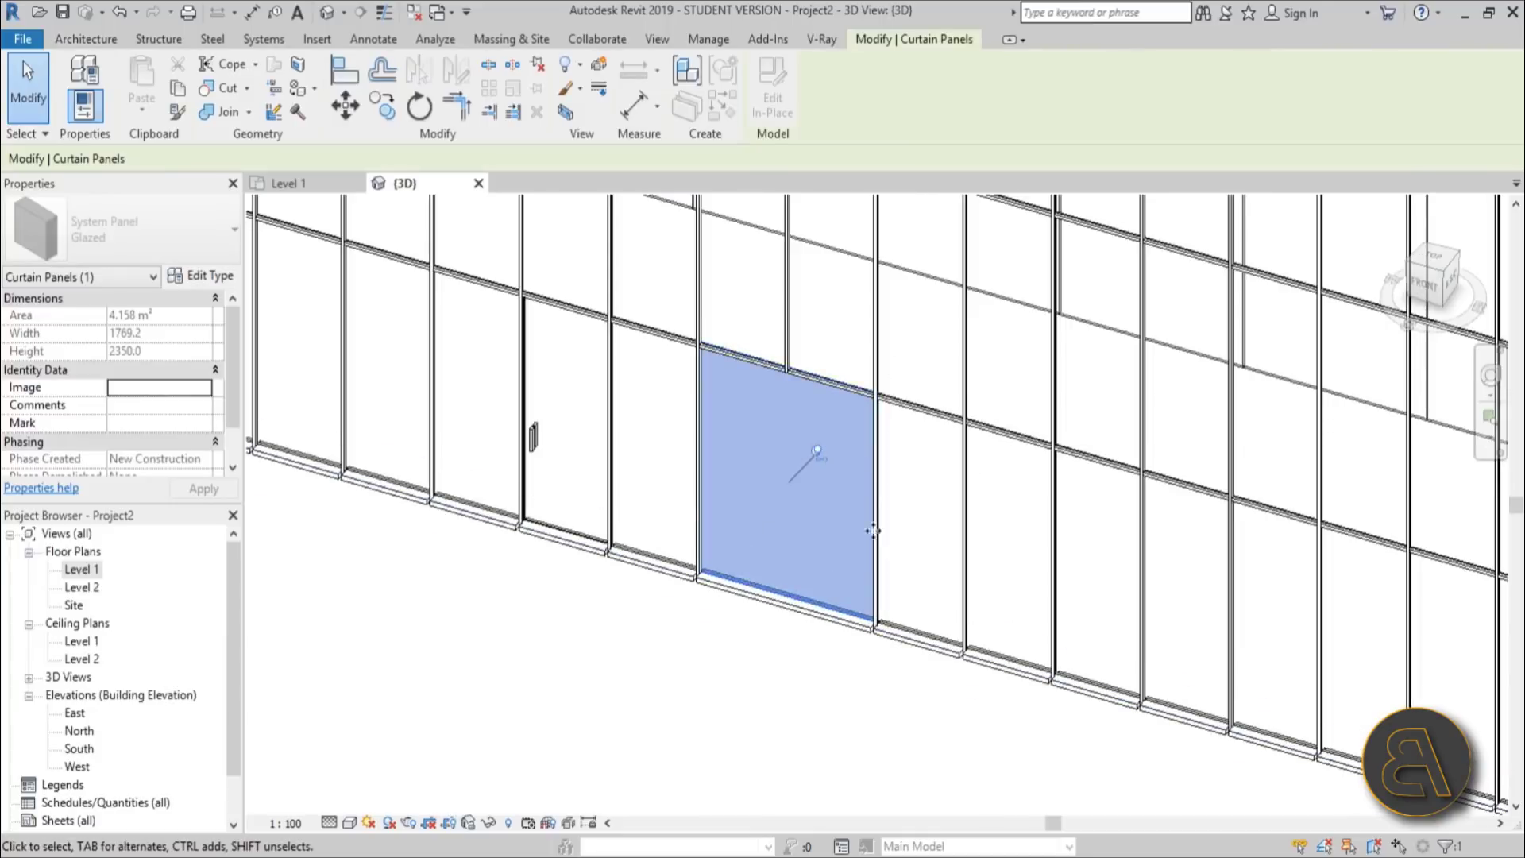
click(701, 656)
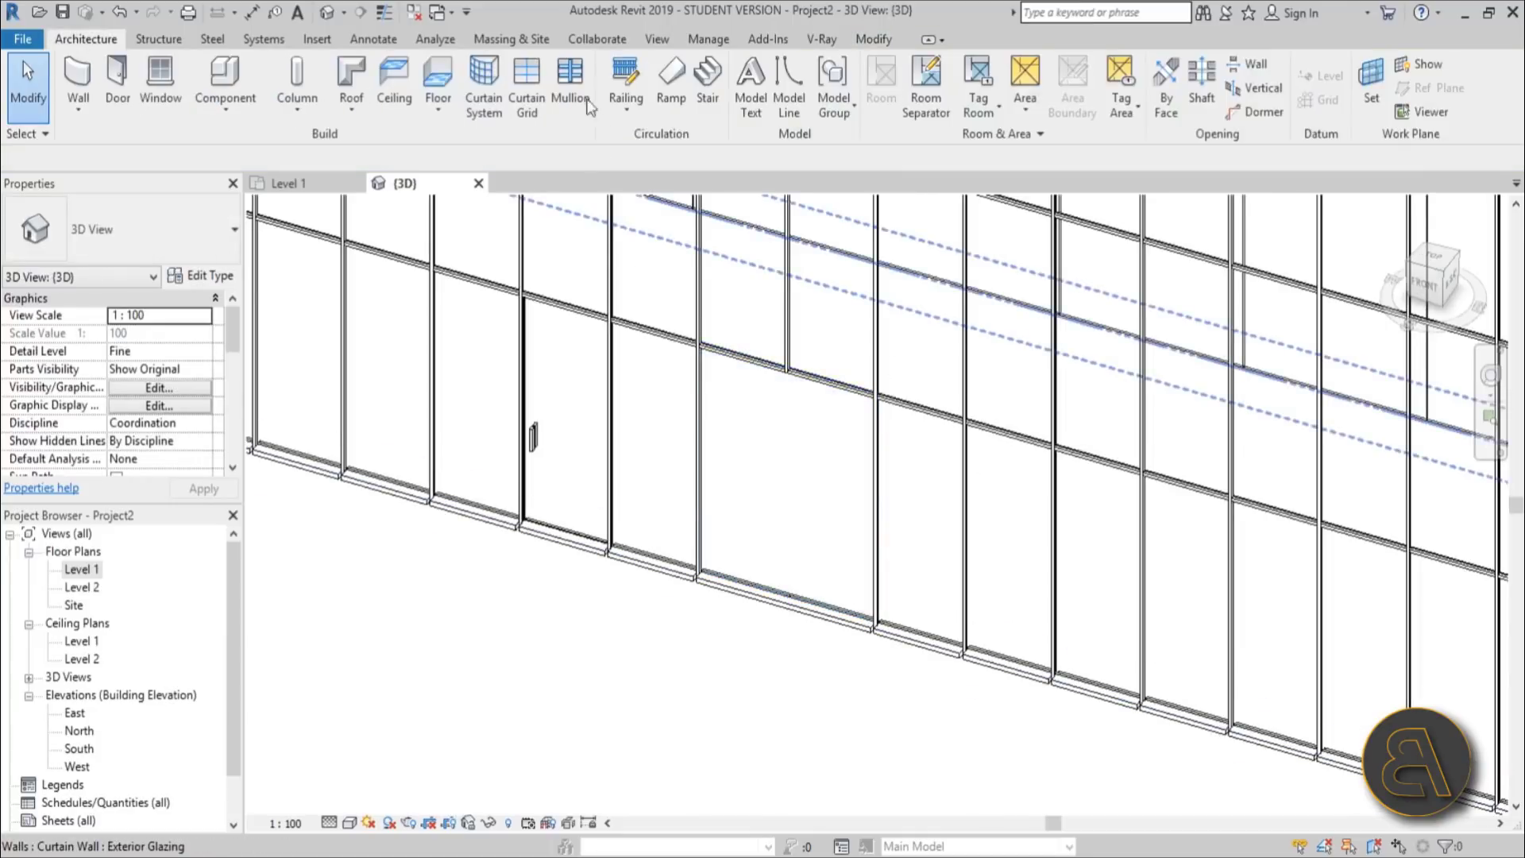
Step: Load M_Door-Curtain-Wall-Double-Storefront.rfa from the Doors library with Insert > Load Family
click(318, 41)
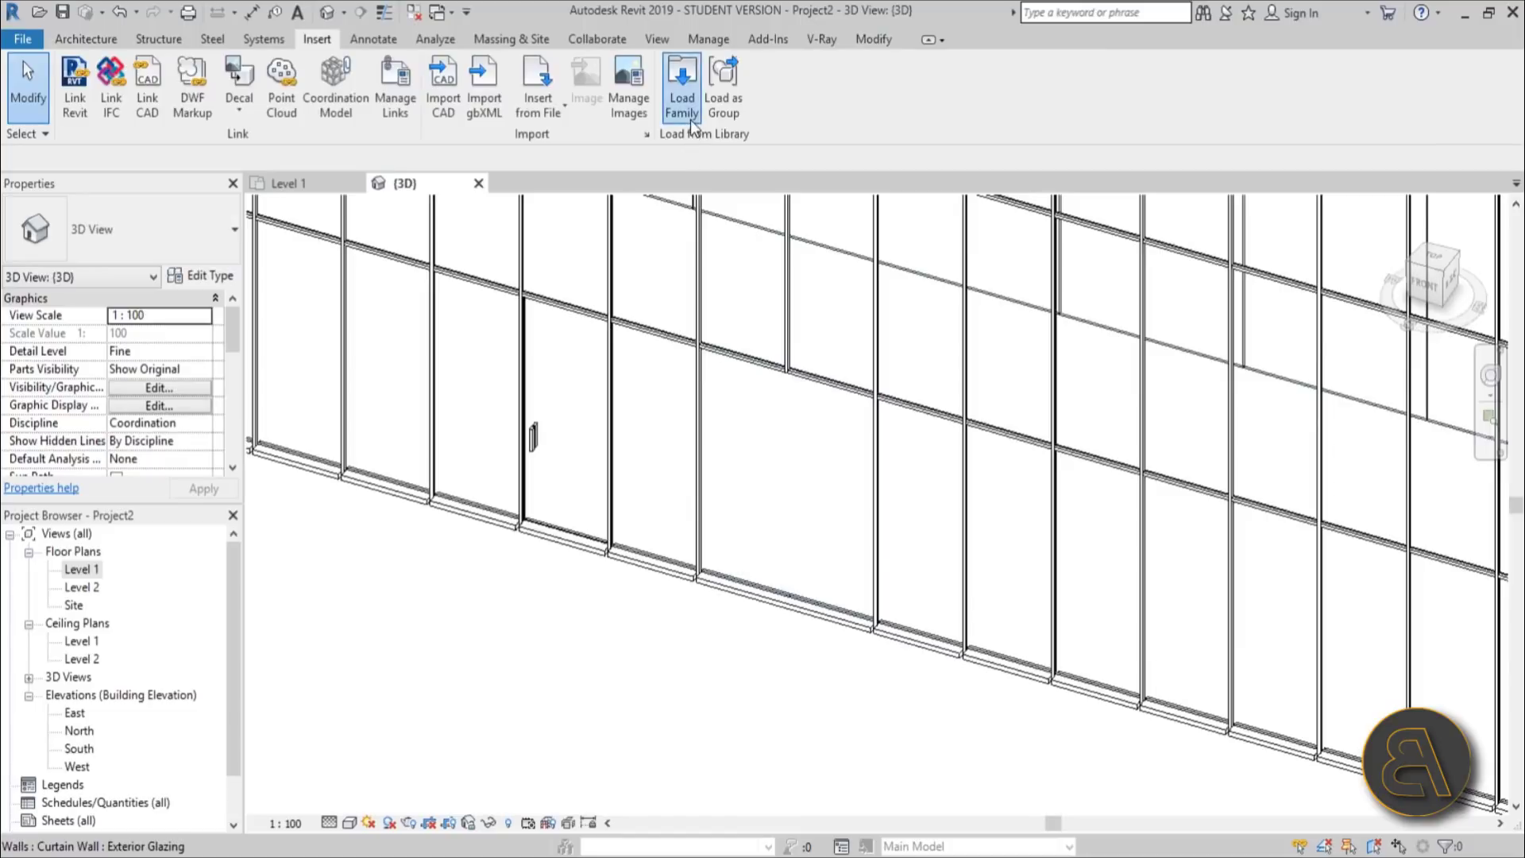
click(682, 84)
click(366, 266)
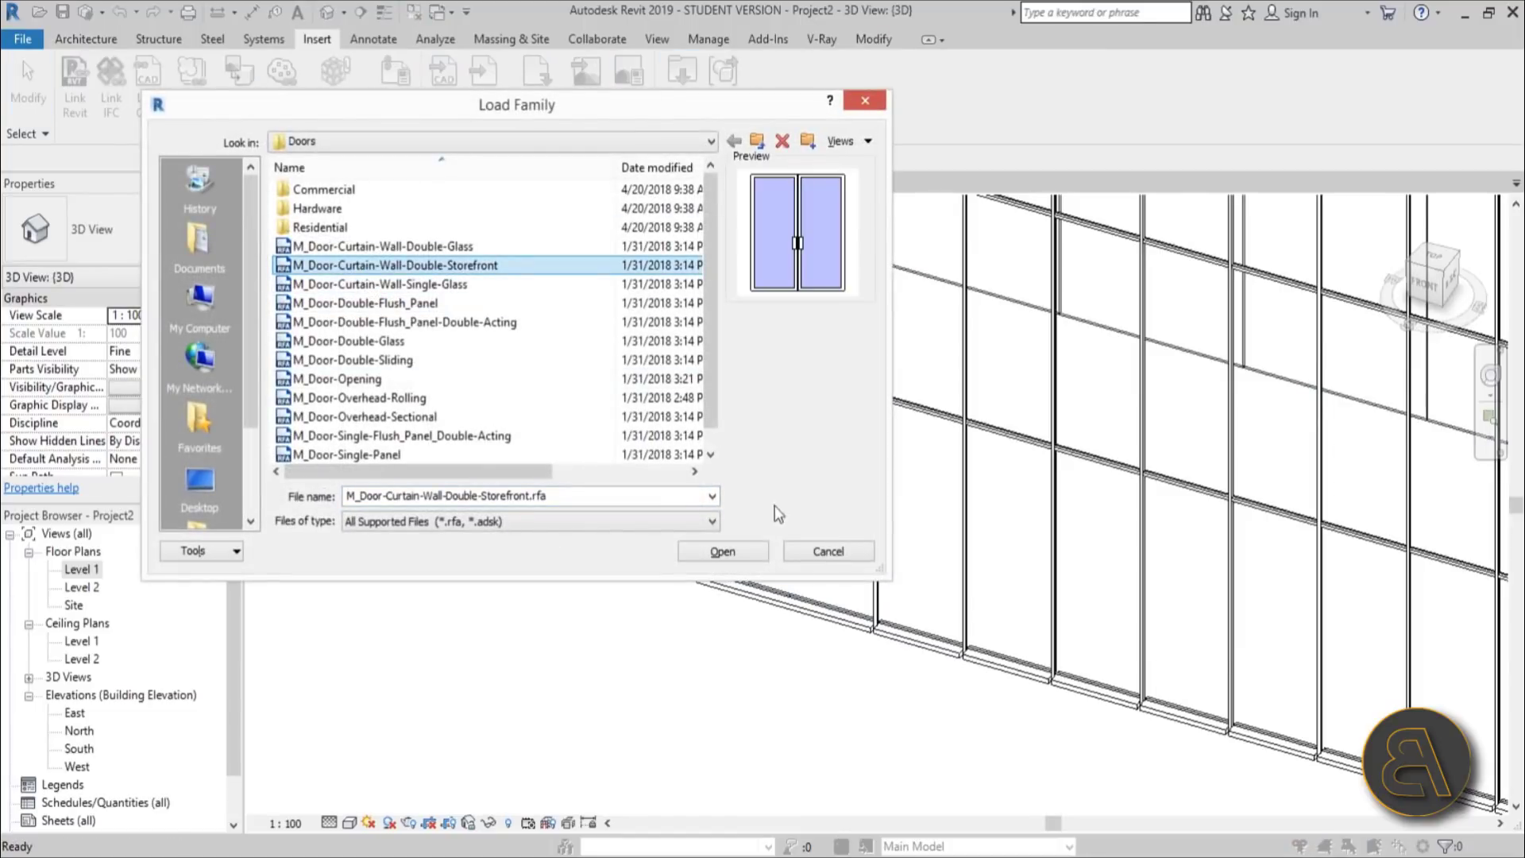
click(722, 551)
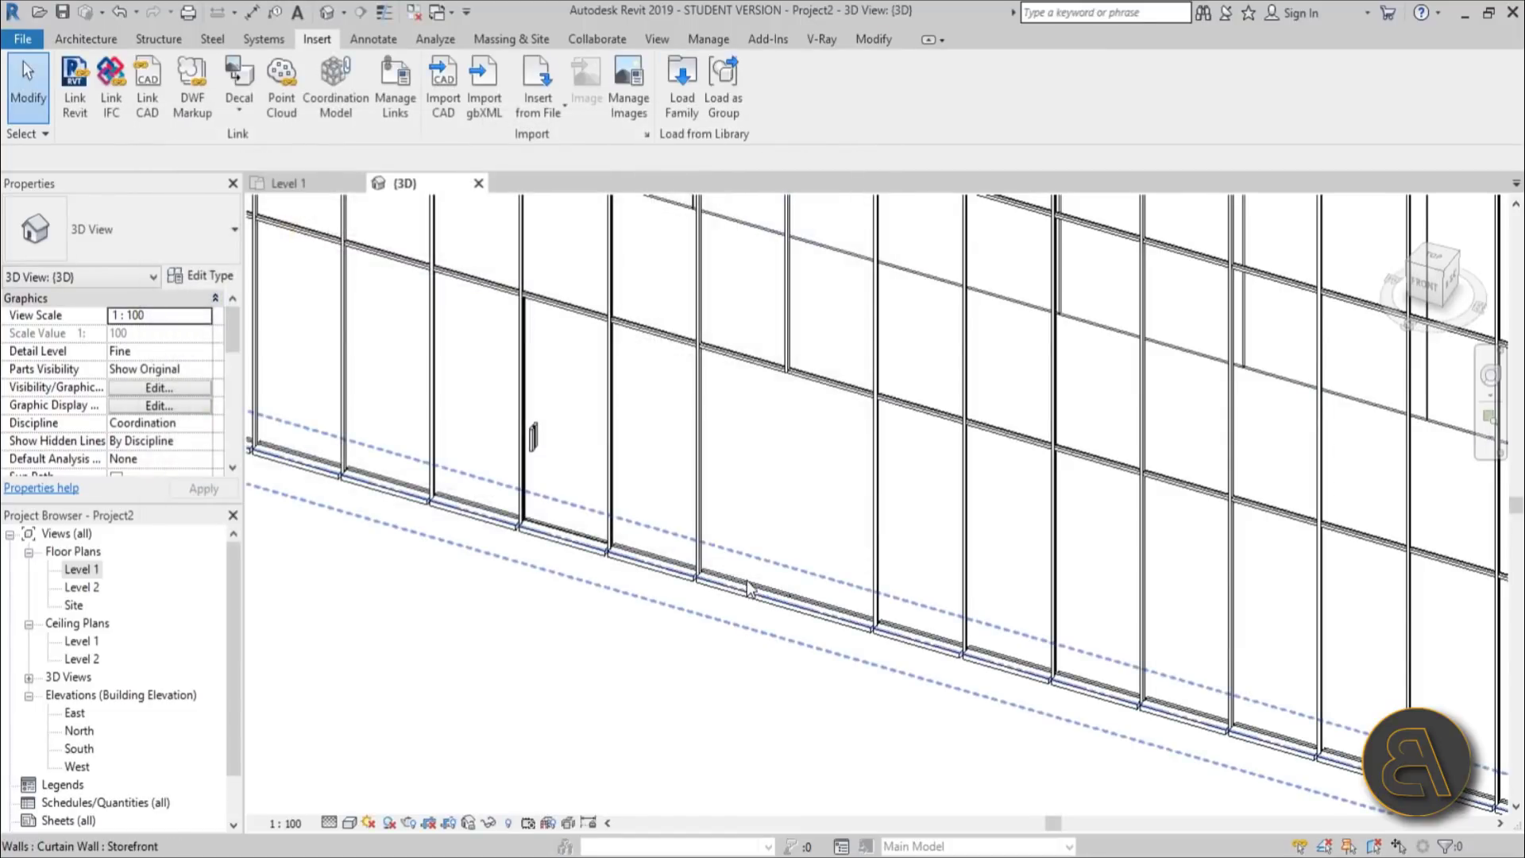
click(749, 589)
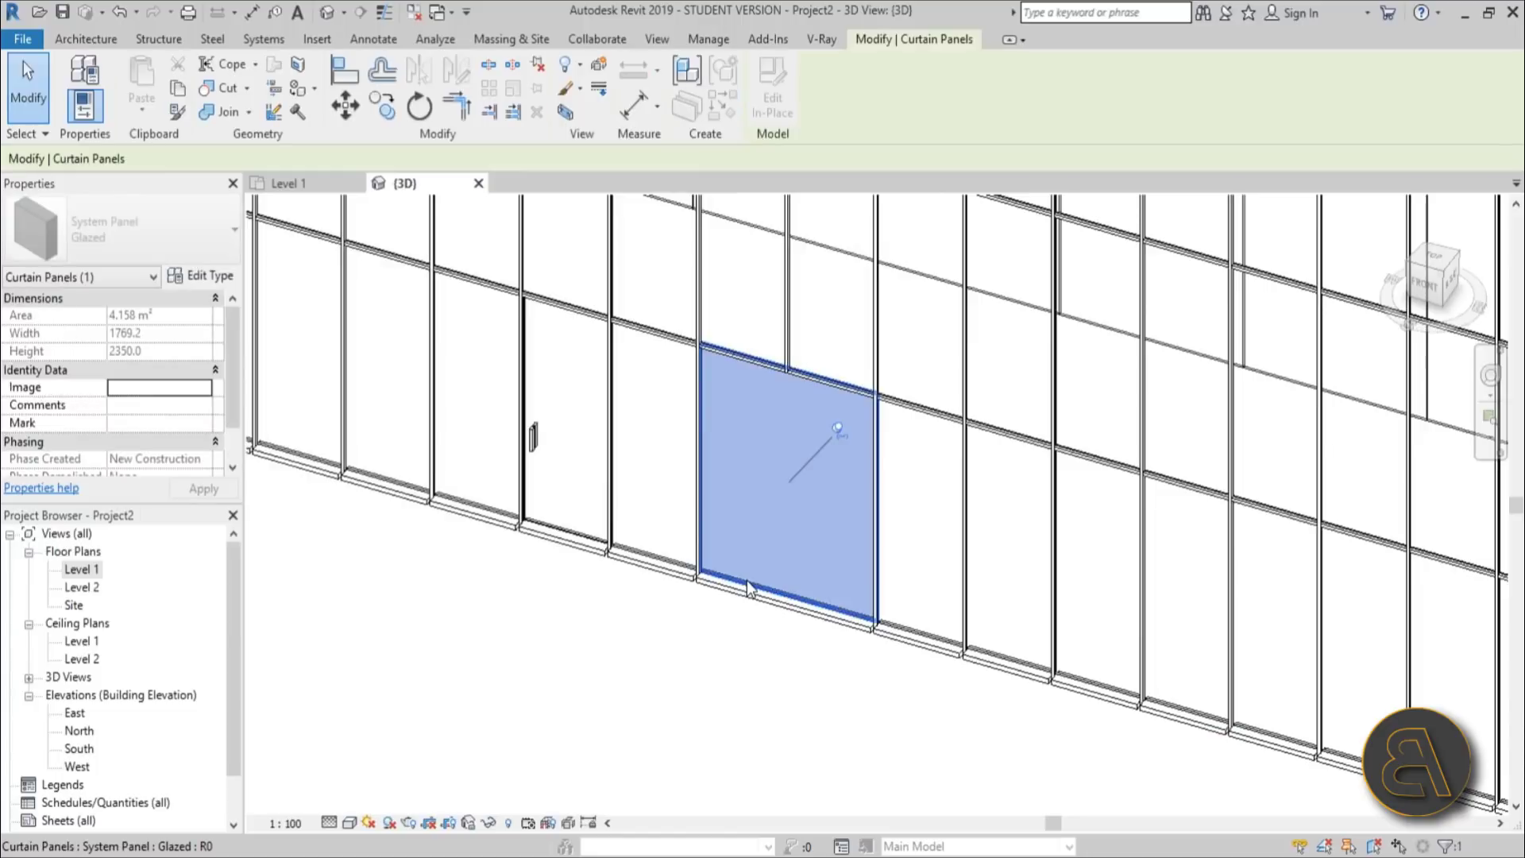
Step: Unpin the wide panel, swap it for M_Door-Curtain-Wall-Double-Storefront, and orbit to inspect the door
click(839, 429)
click(135, 230)
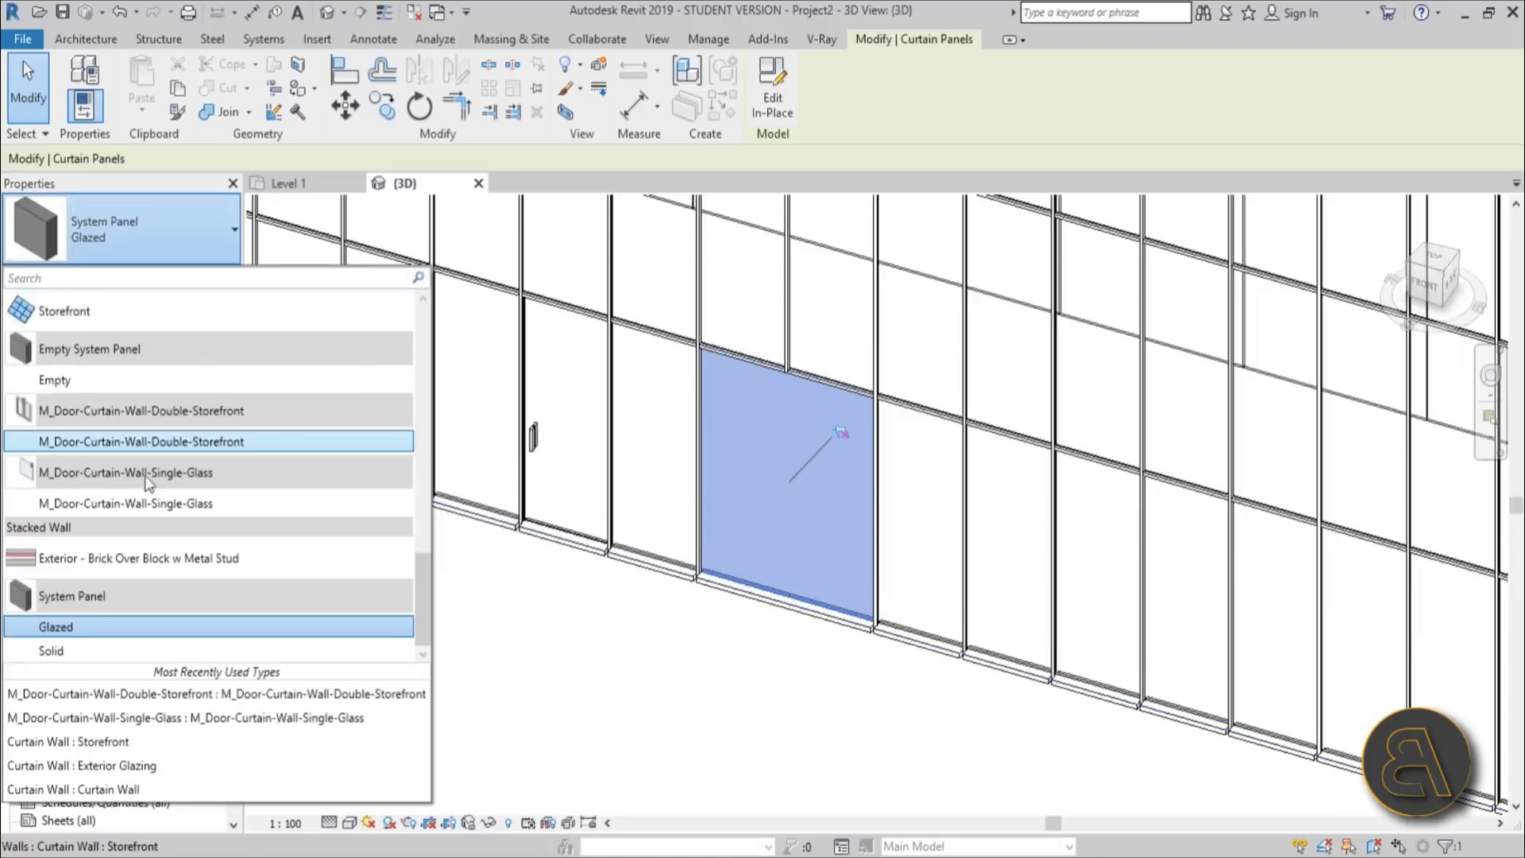
click(77, 440)
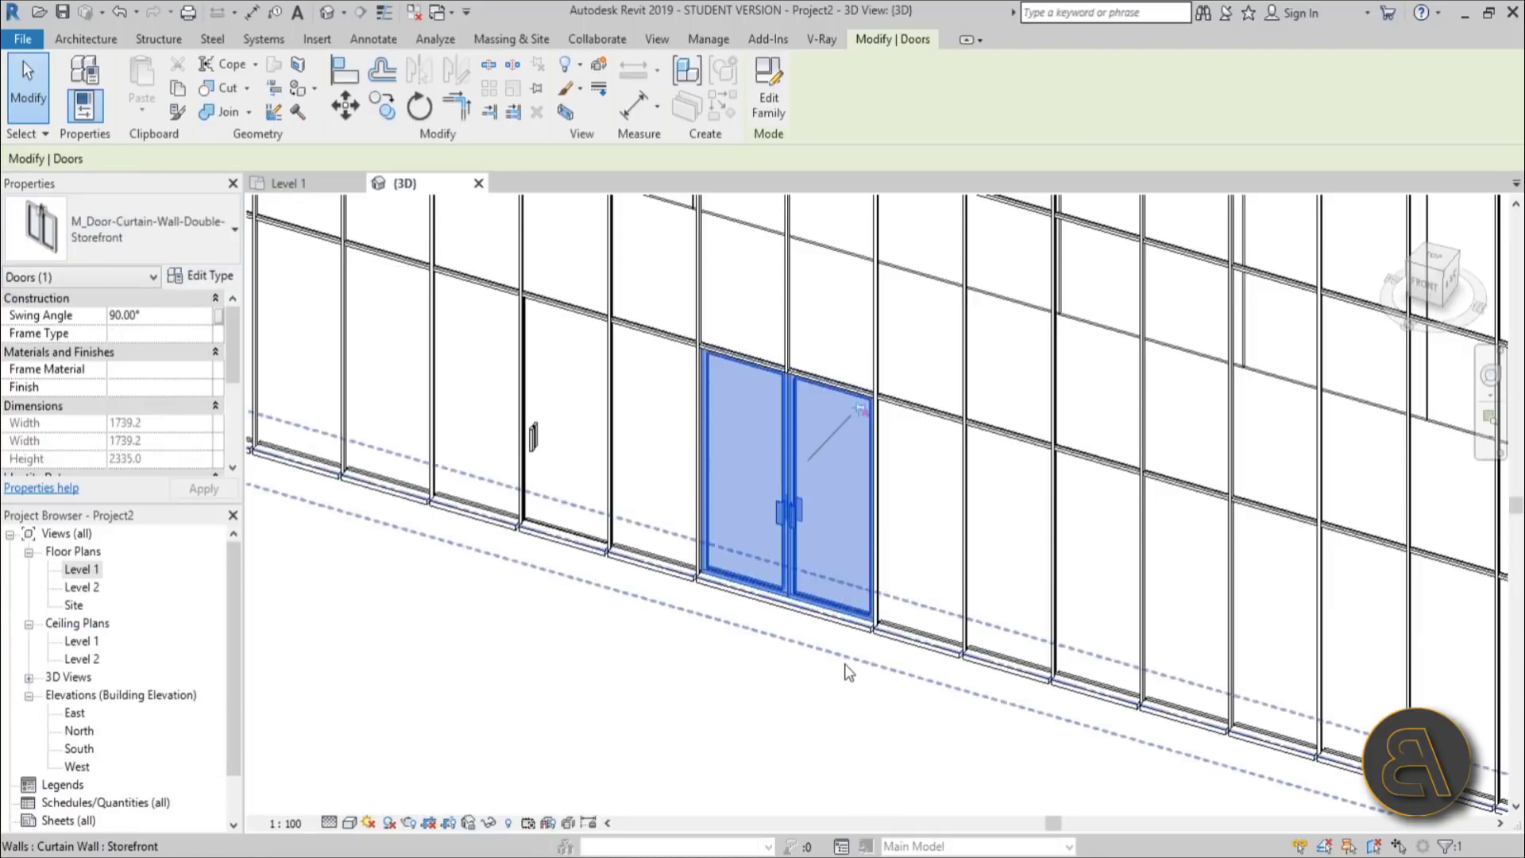
click(806, 691)
shift+middle_drag(805, 691, 723, 476)
click(725, 381)
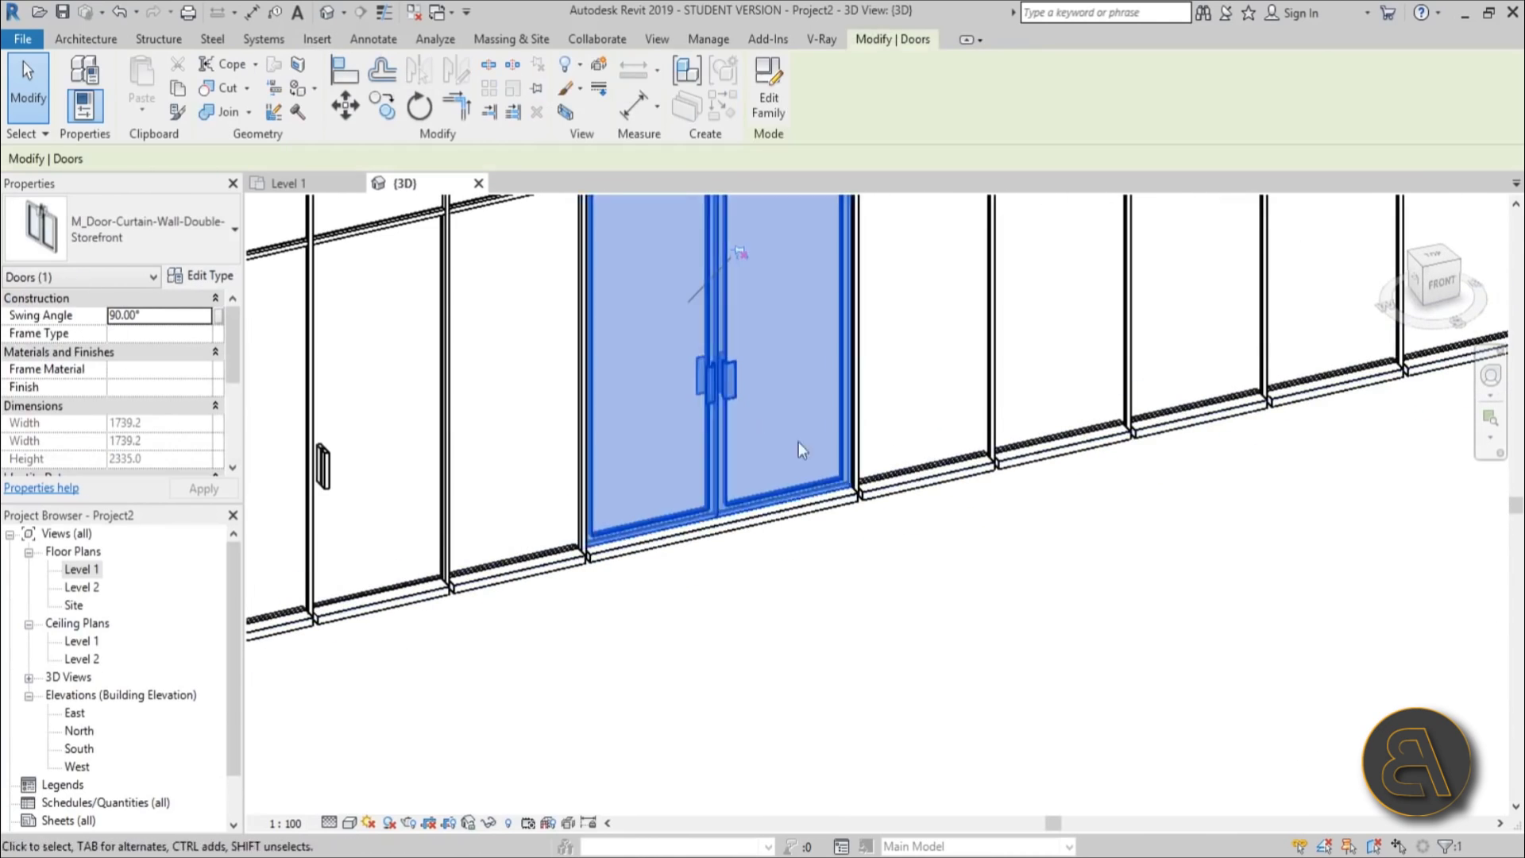
middle_drag(797, 442, 896, 524)
scroll(990, 521, down, 3)
middle_drag(991, 521, 469, 648)
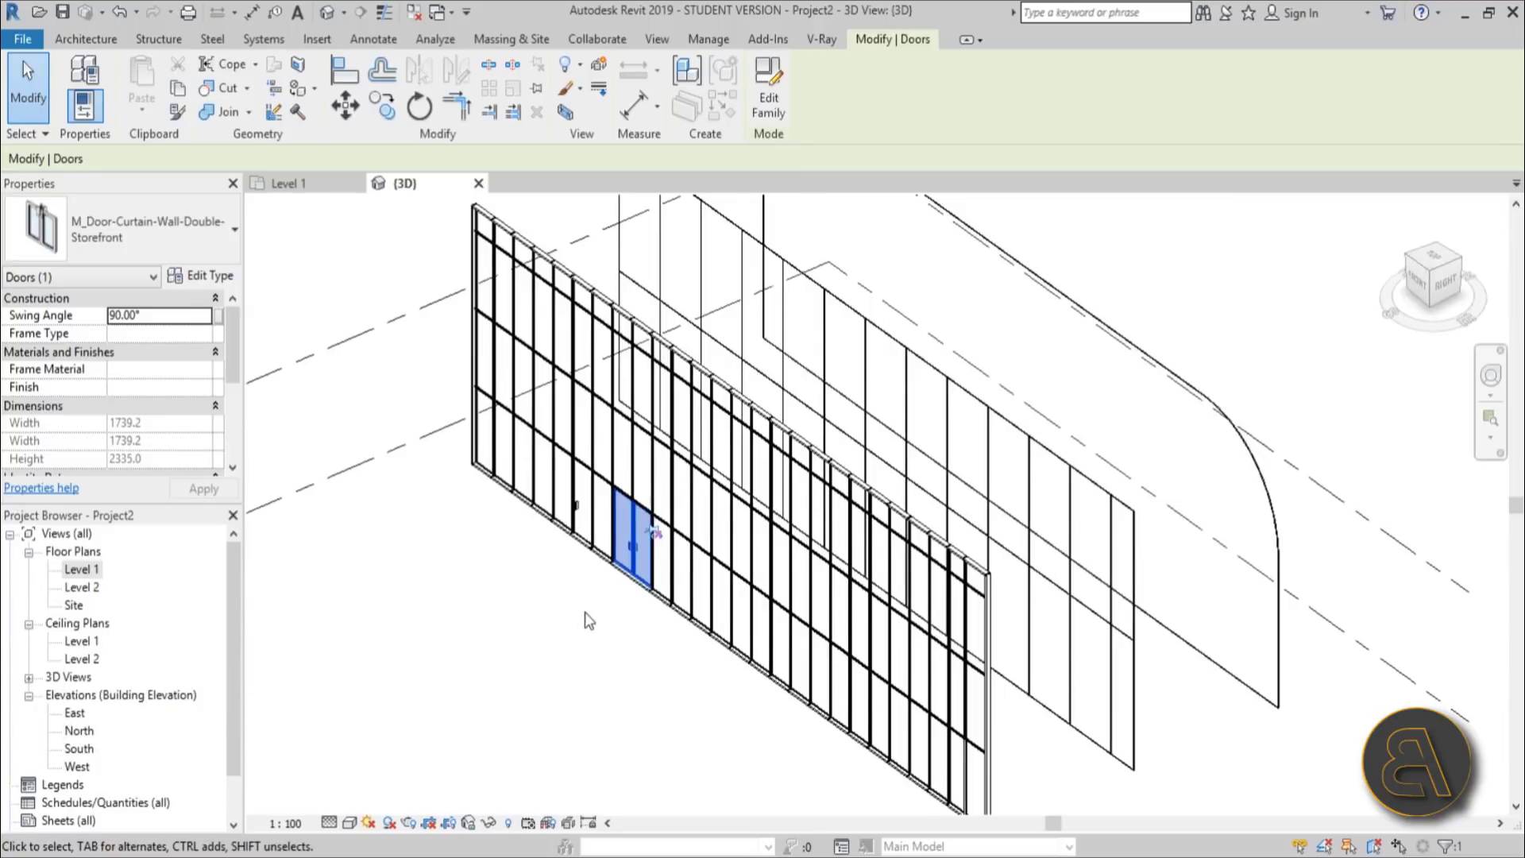
scroll(585, 611, down, 2)
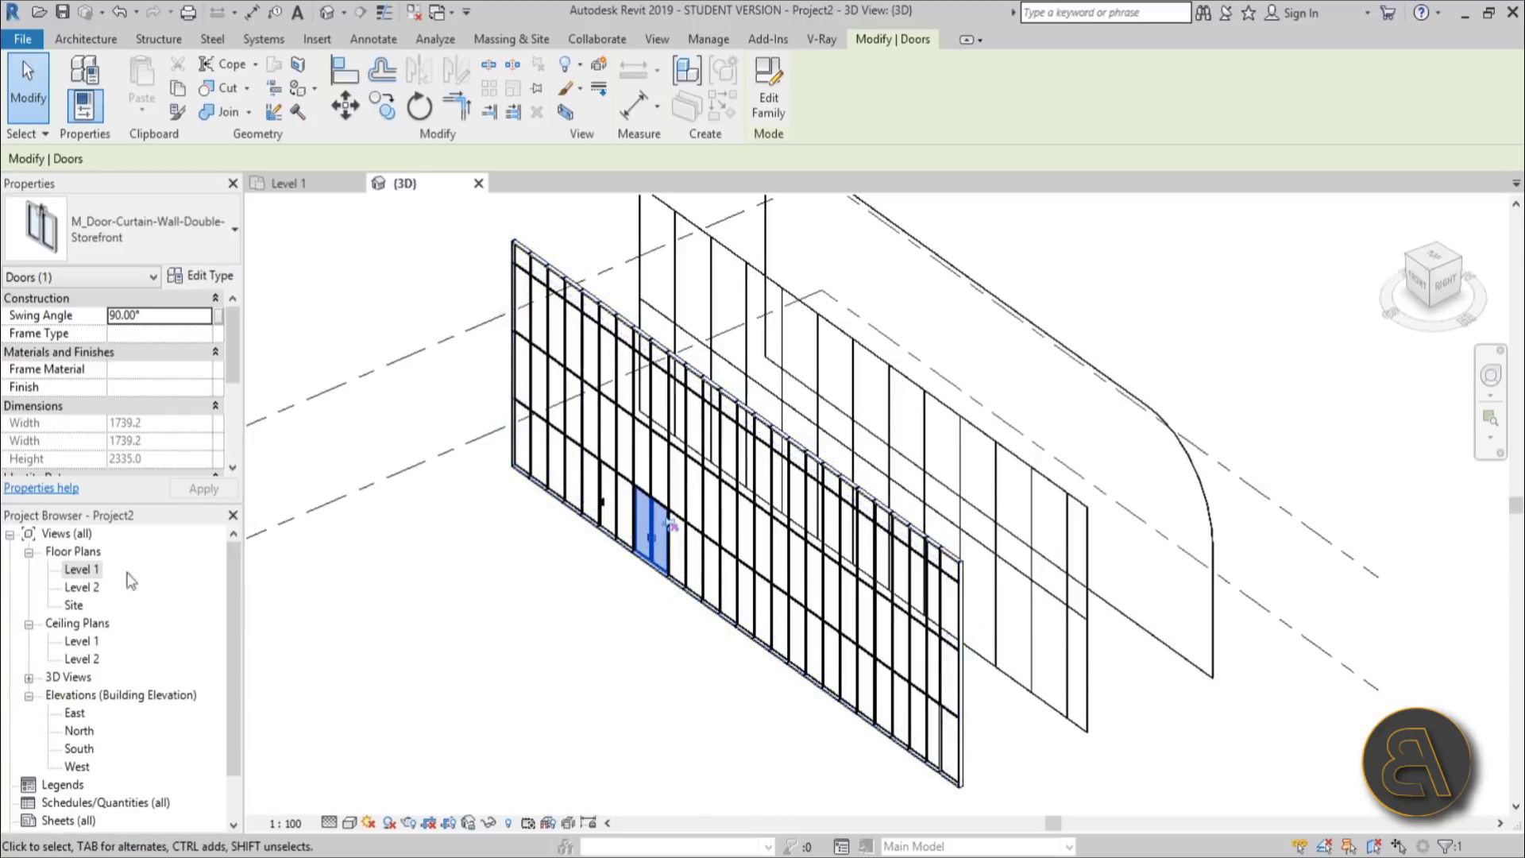
Step: Draw a chained two-segment Storefront curtain wall from three picked points, forming an L corner
click(100, 40)
click(78, 83)
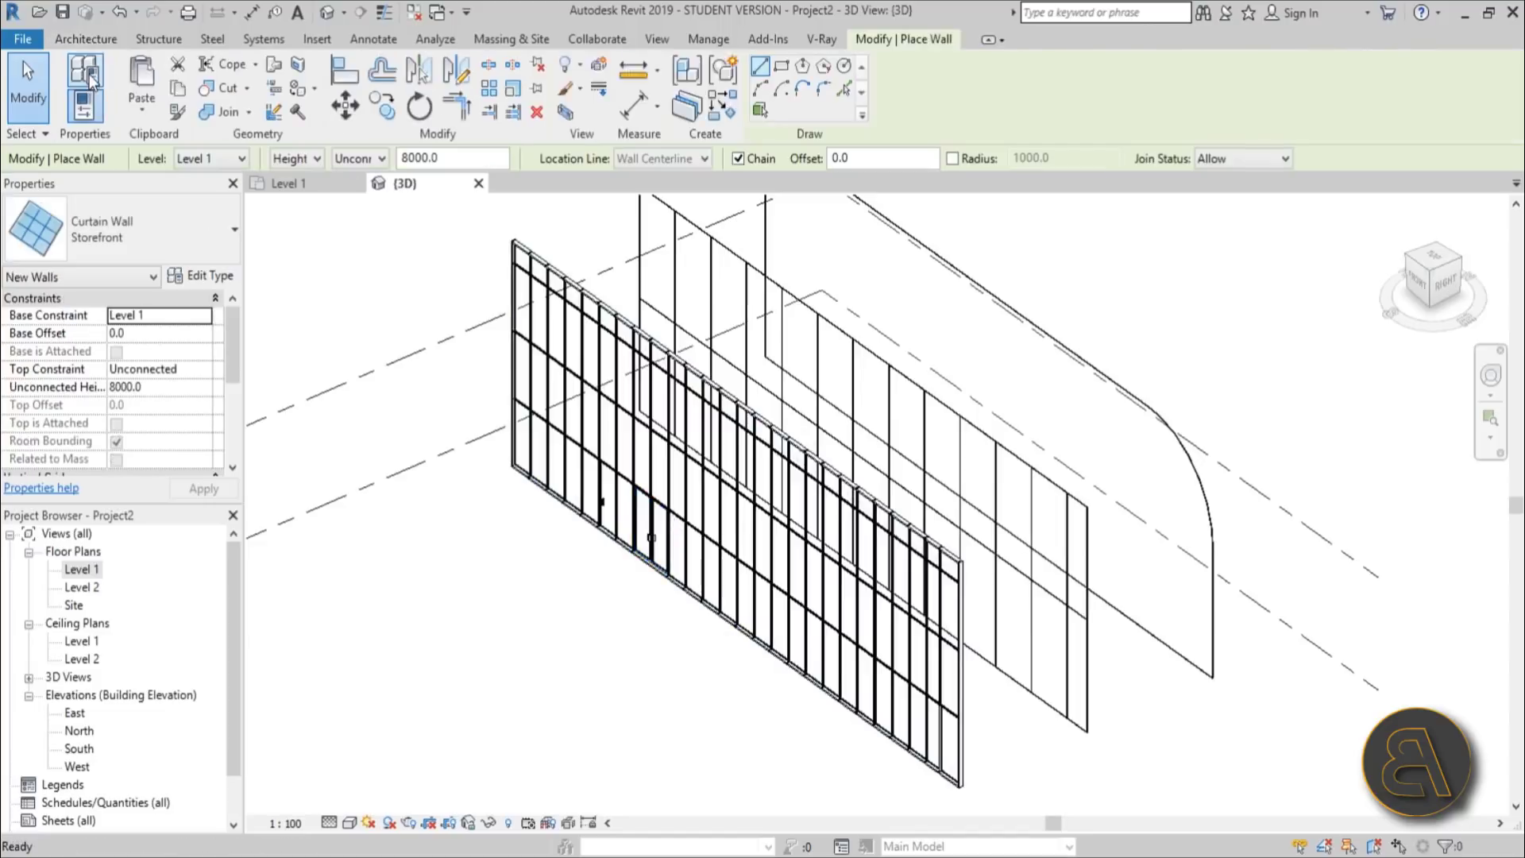
scroll(493, 578, down, 3)
middle_drag(494, 579, 481, 385)
click(480, 385)
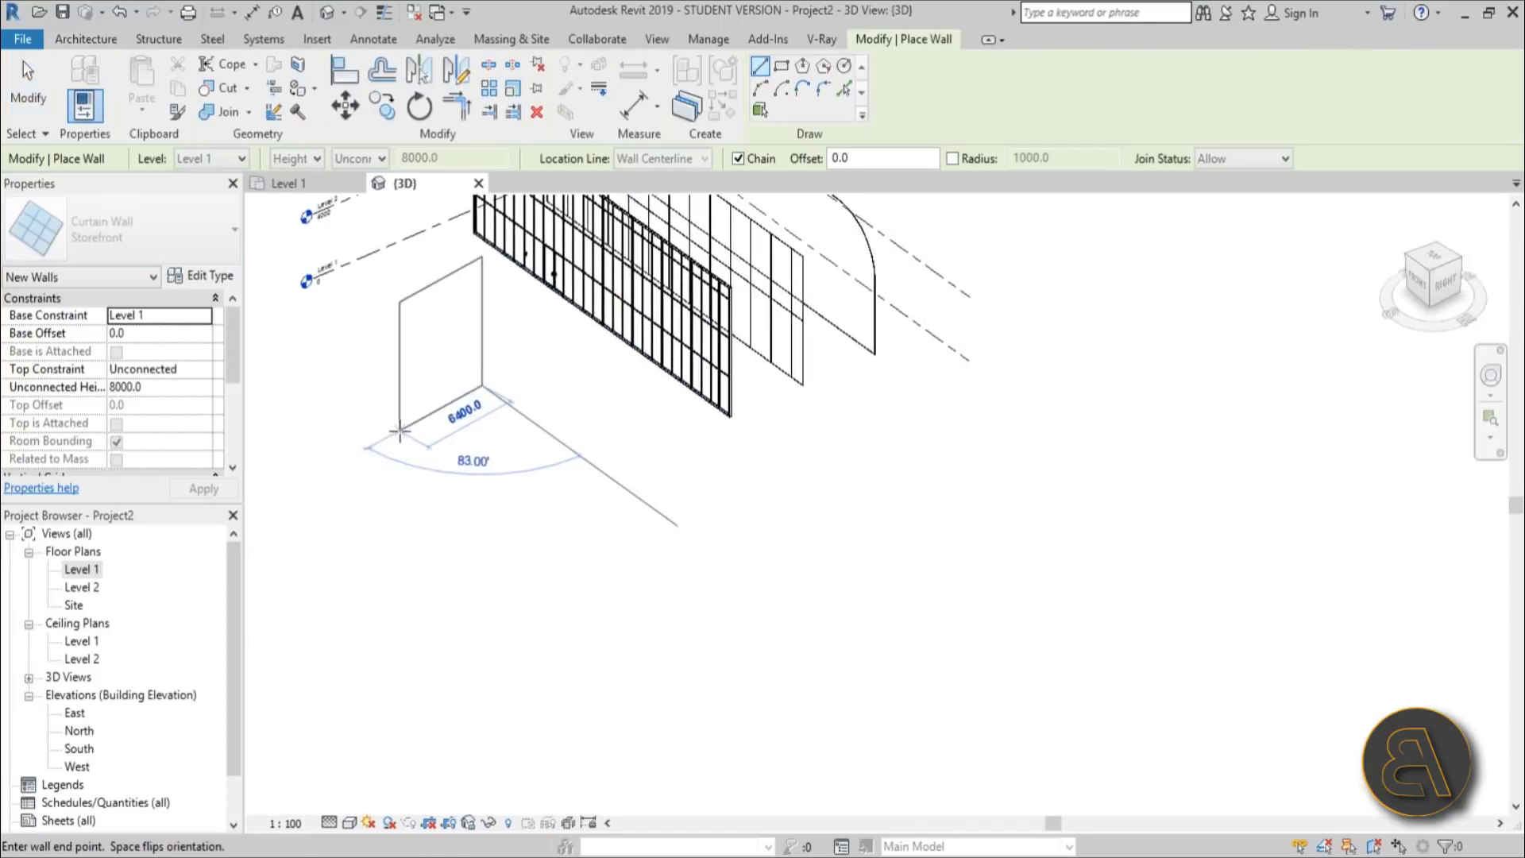
click(357, 443)
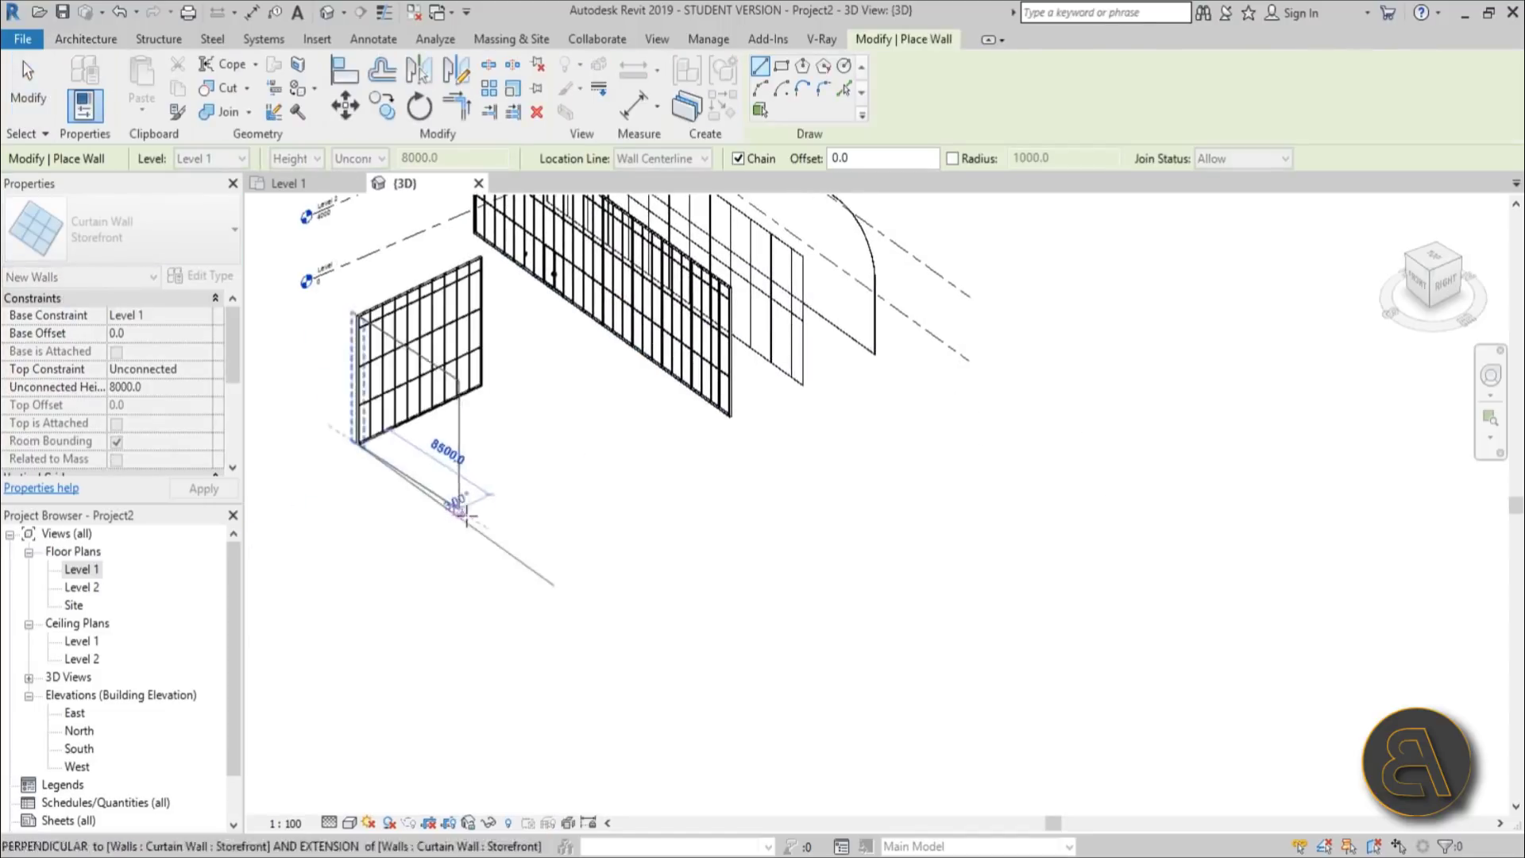
click(577, 449)
key(Escape)
key(Escape)
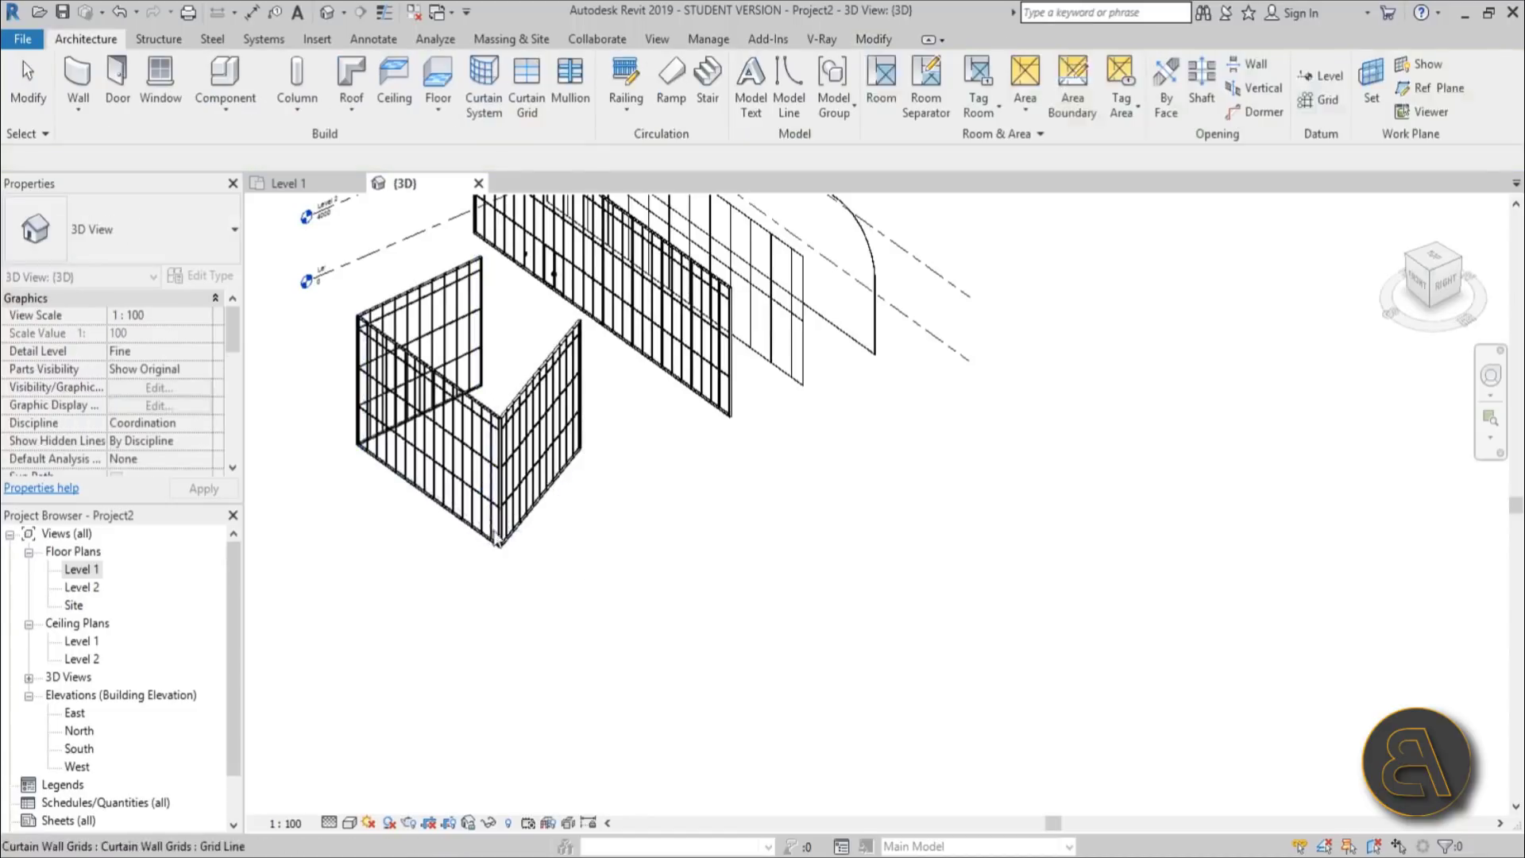
scroll(510, 532, up, 5)
scroll(510, 532, up, 2)
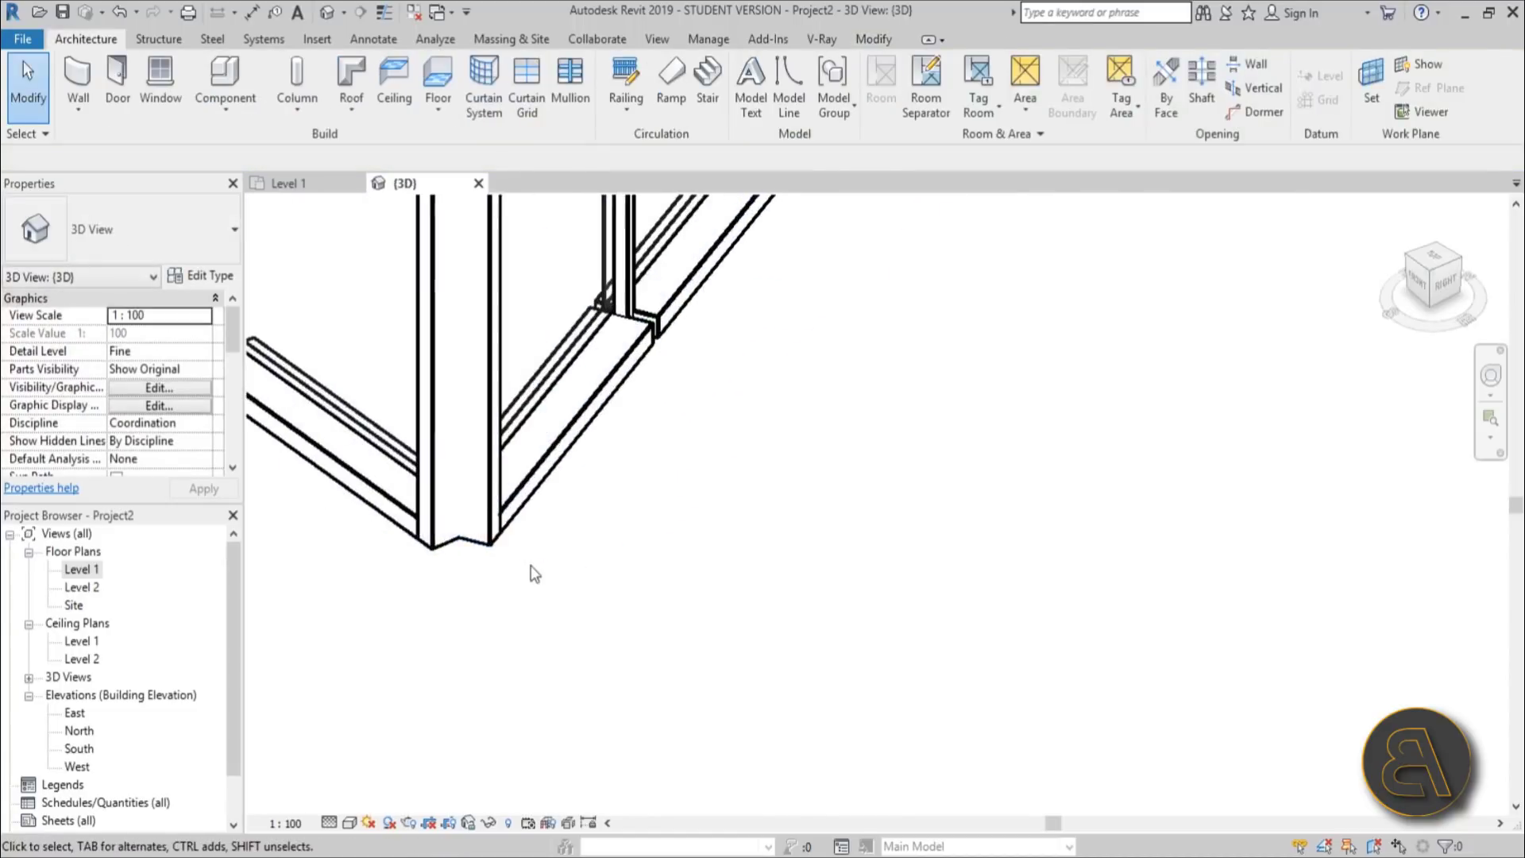
Step: Orbit around the new L-shaped wall, trying selections on the corner mullion and wall
click(436, 554)
click(487, 561)
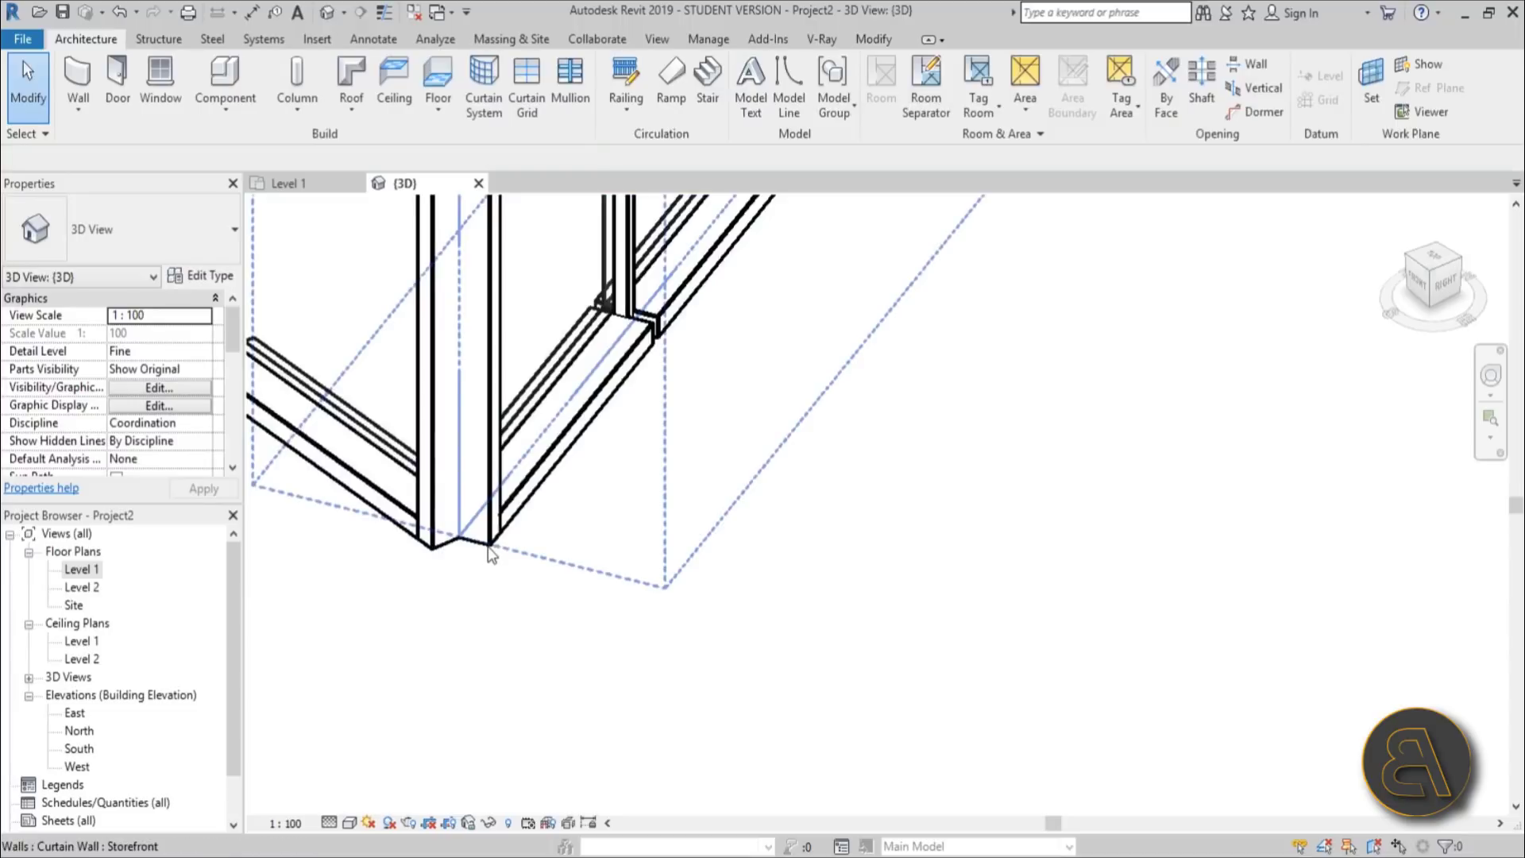
click(487, 551)
click(479, 570)
scroll(479, 552, down, 3)
shift+middle_drag(479, 551, 841, 490)
scroll(586, 540, up, 4)
scroll(586, 541, up, 4)
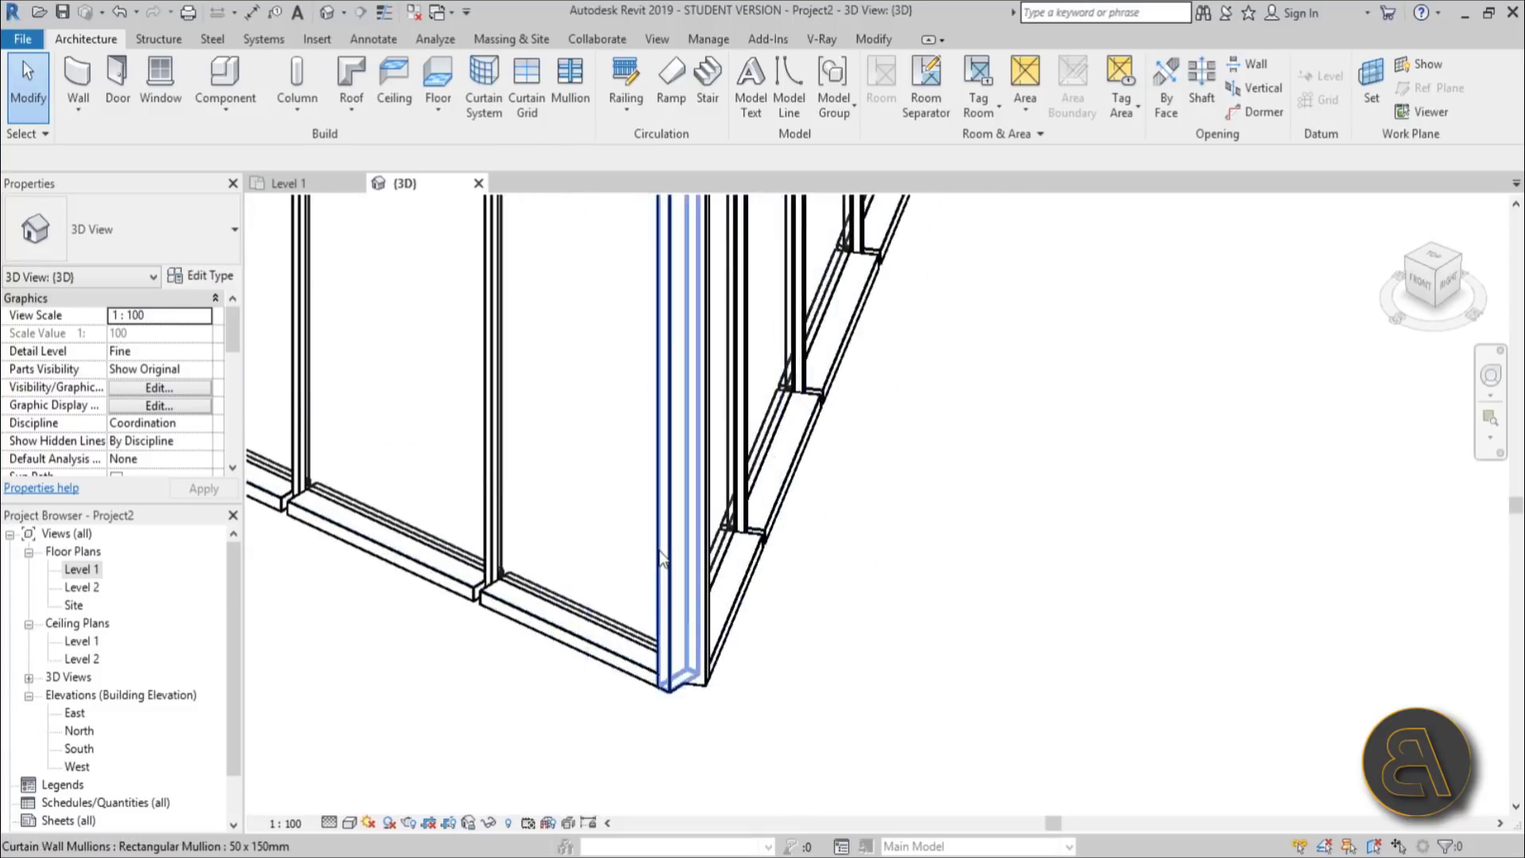
click(703, 546)
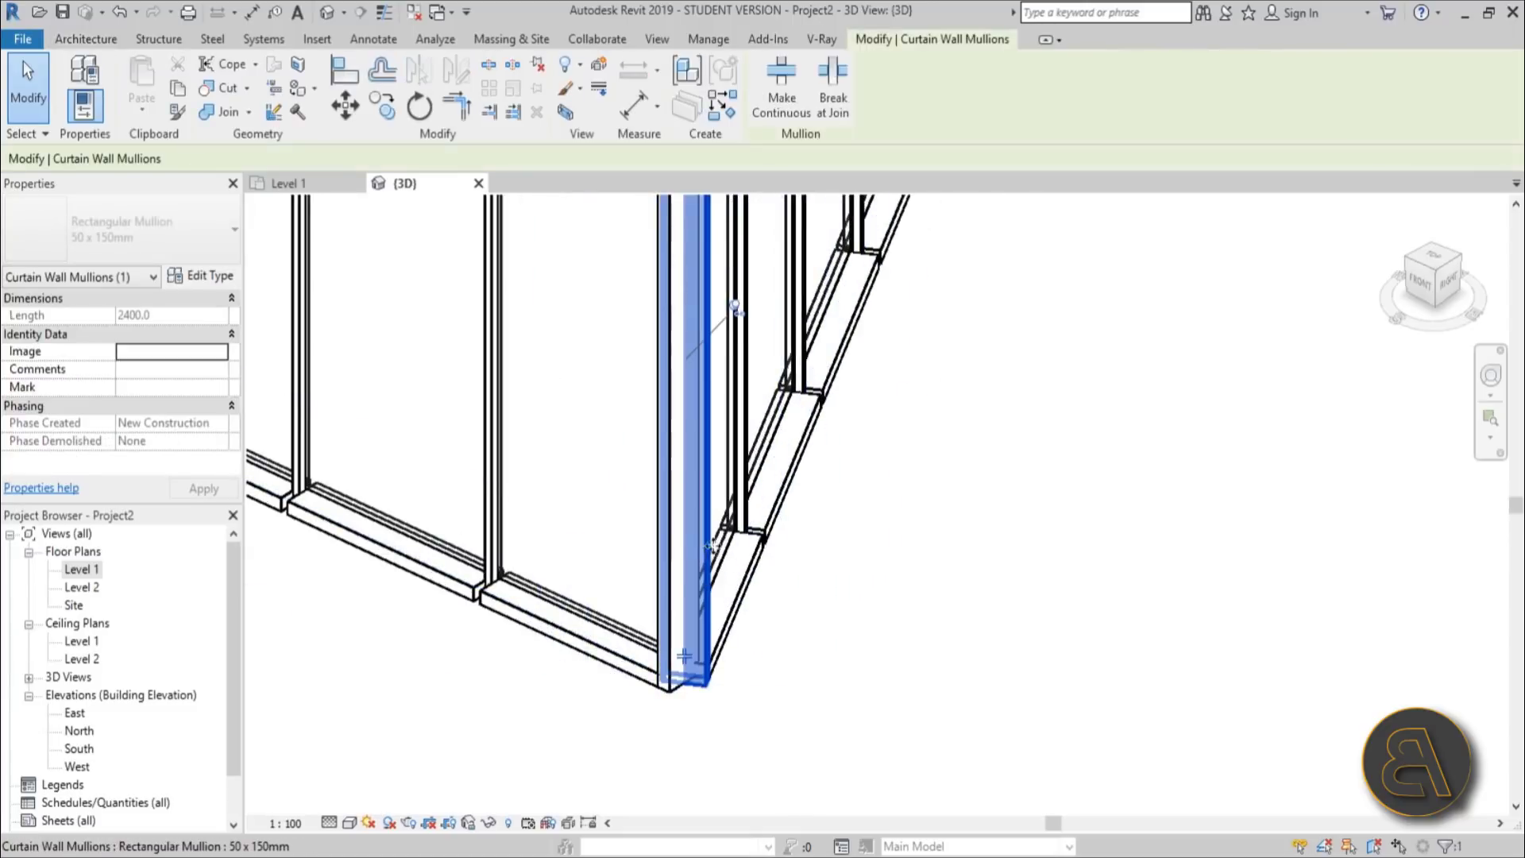
scroll(1010, 531, down, 4)
click(1055, 544)
shift+middle_drag(1055, 545, 987, 562)
scroll(868, 622, up, 5)
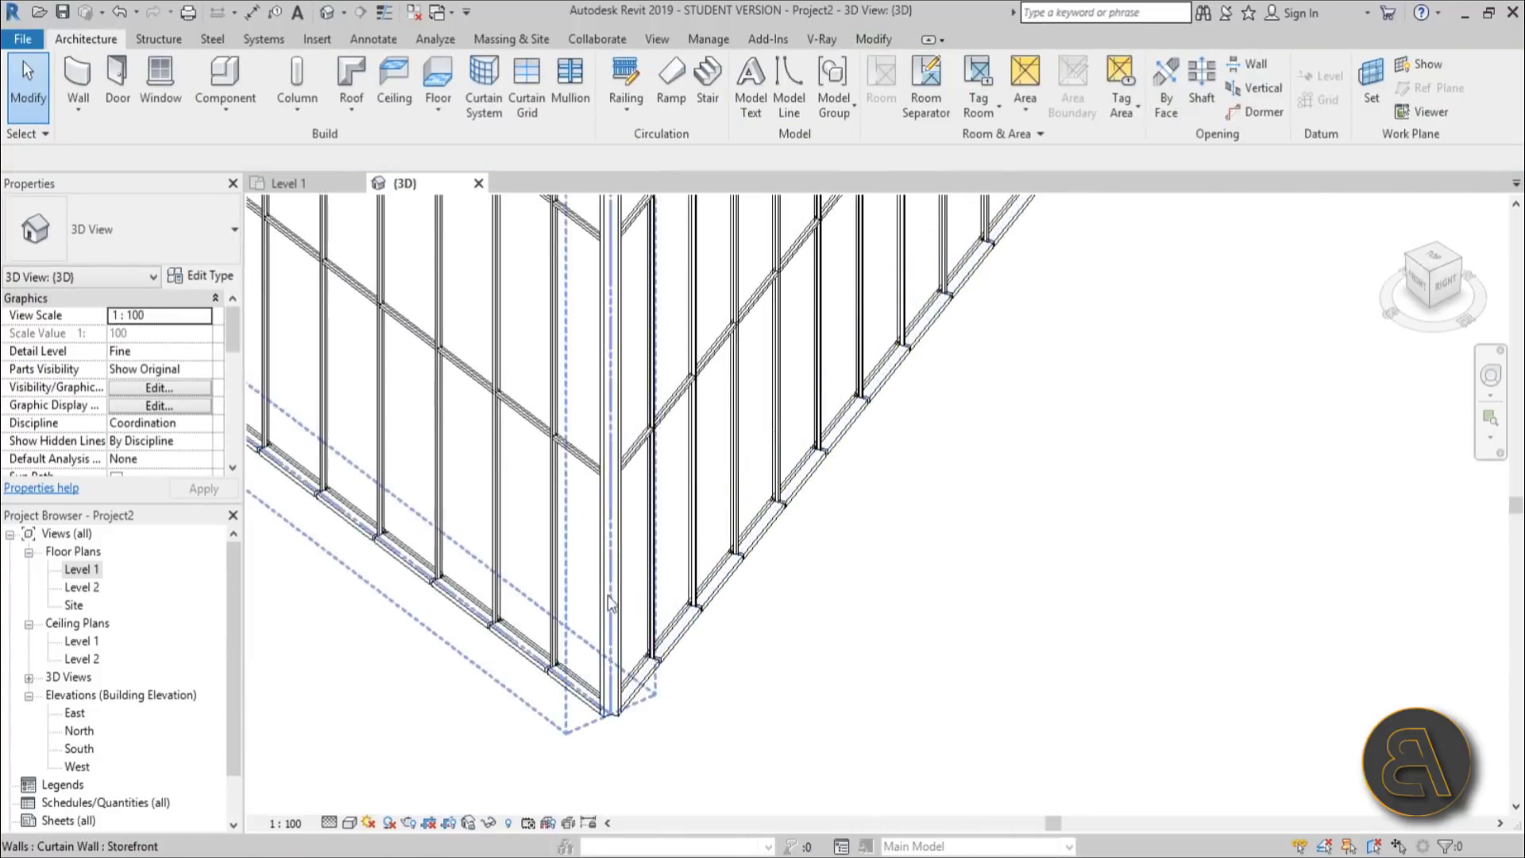
Step: Ctrl-select the six stacked mullion pieces up the corner until Properties shows Curtain Wall Mullions (6)
click(618, 602)
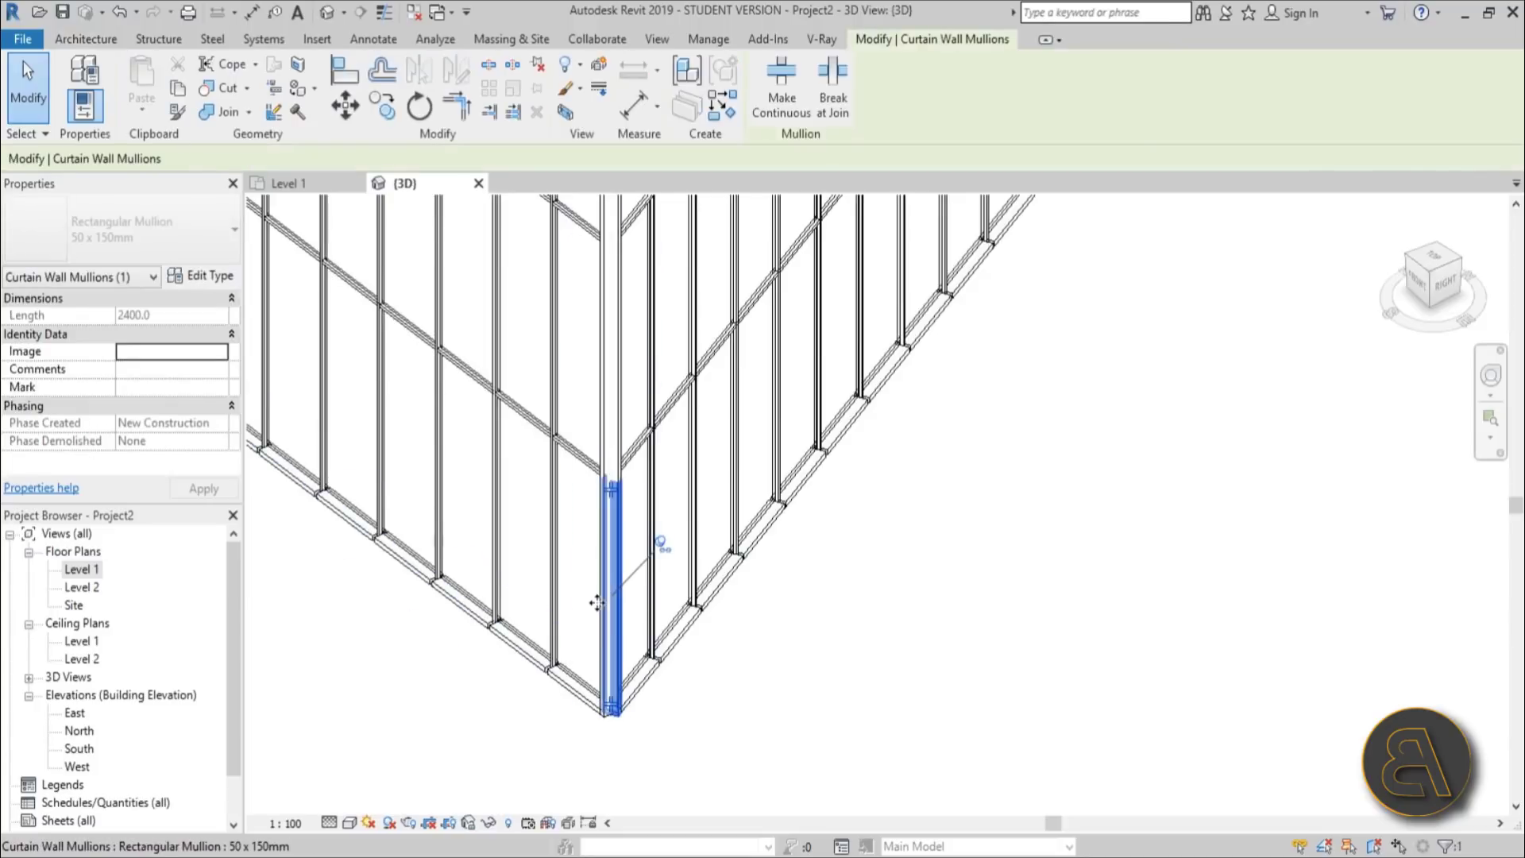
scroll(598, 603, up, 6)
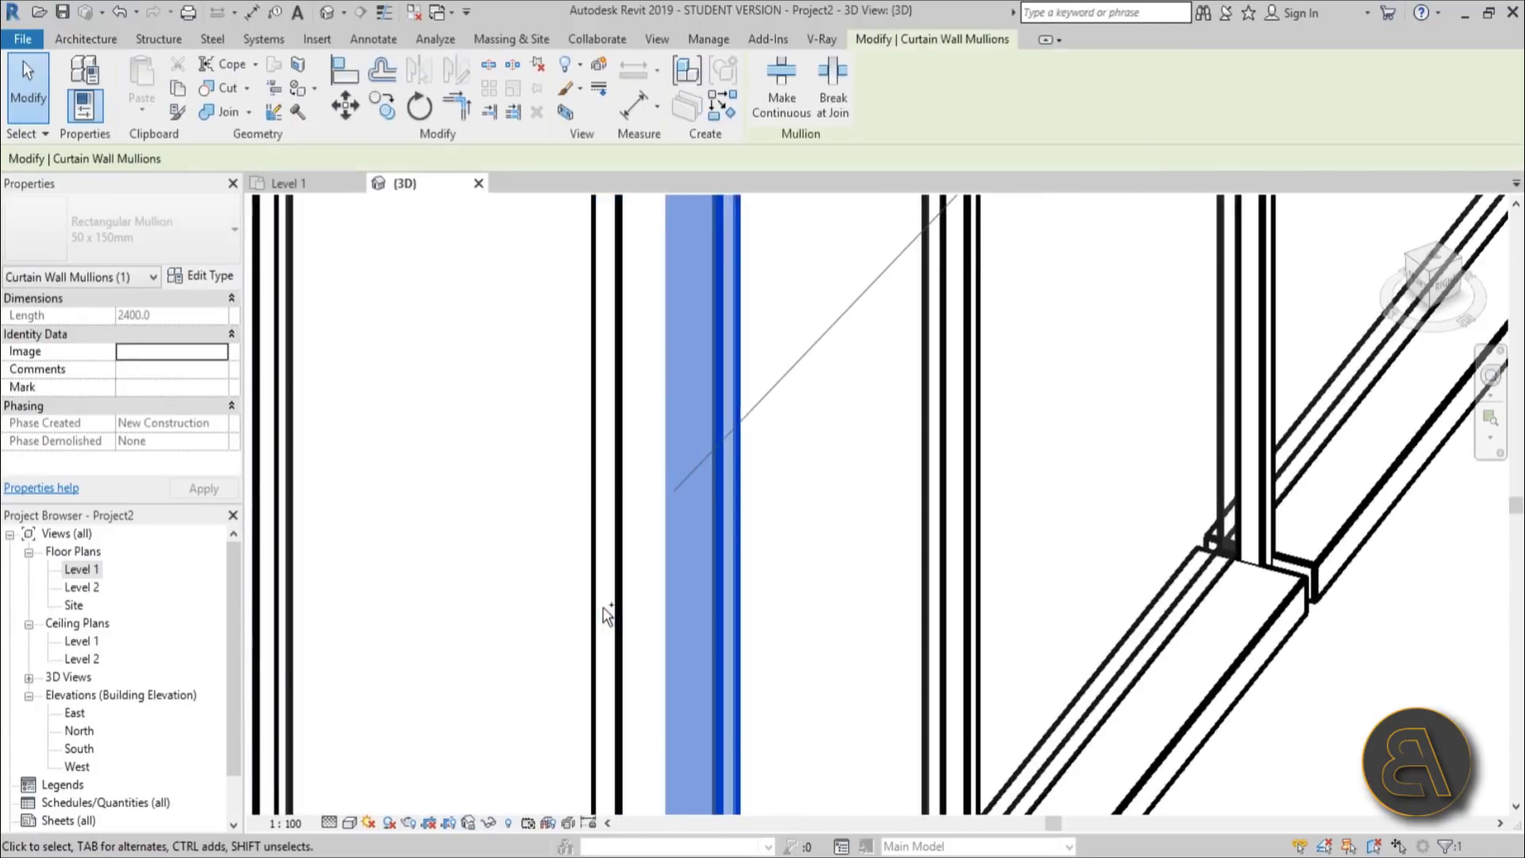
ctrl+click(599, 599)
scroll(699, 564, down, 5)
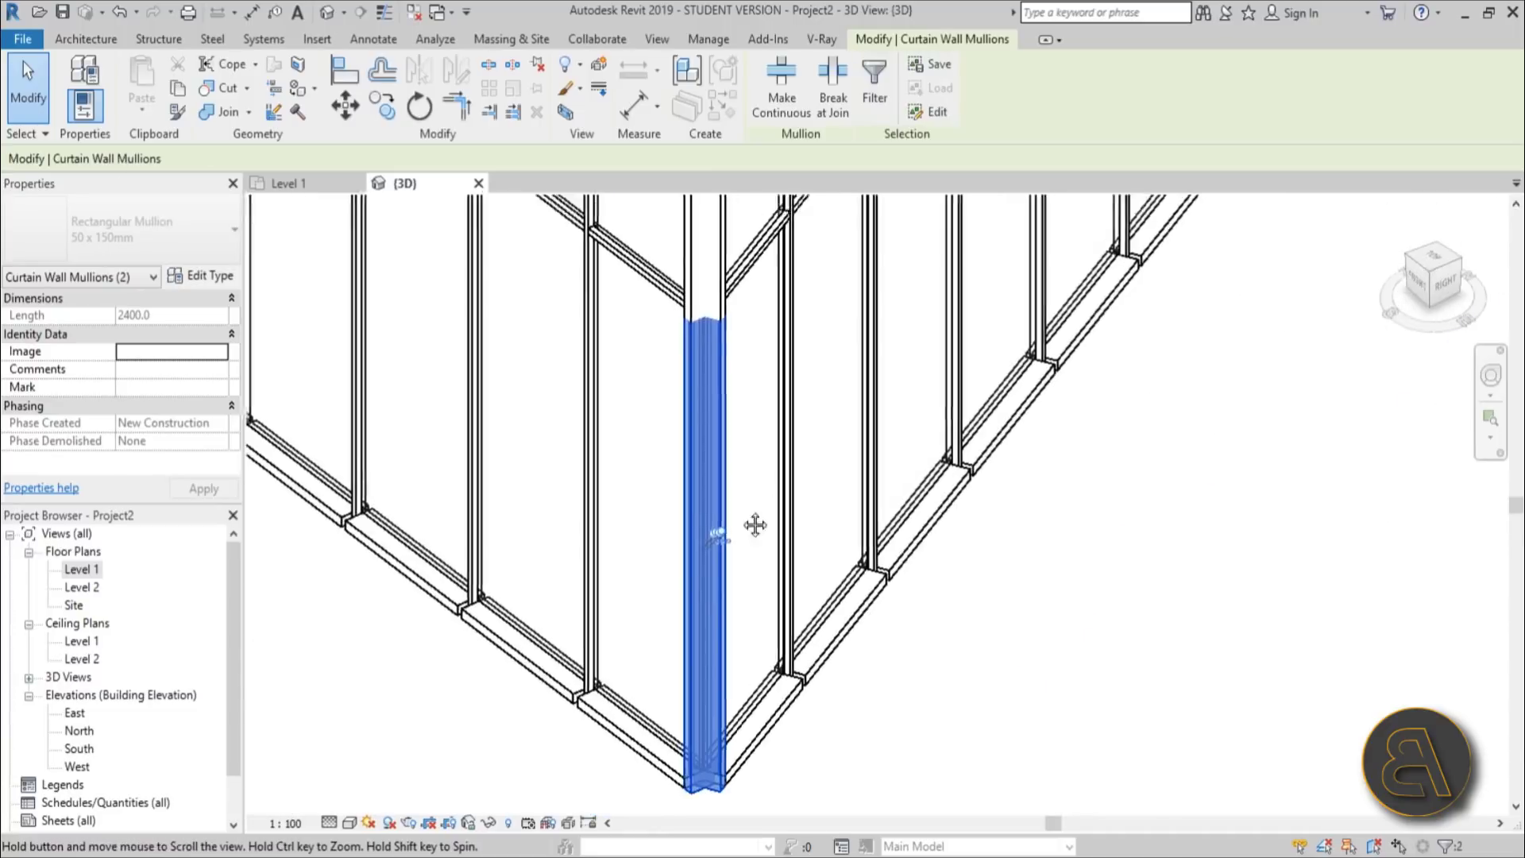
scroll(651, 476, up, 4)
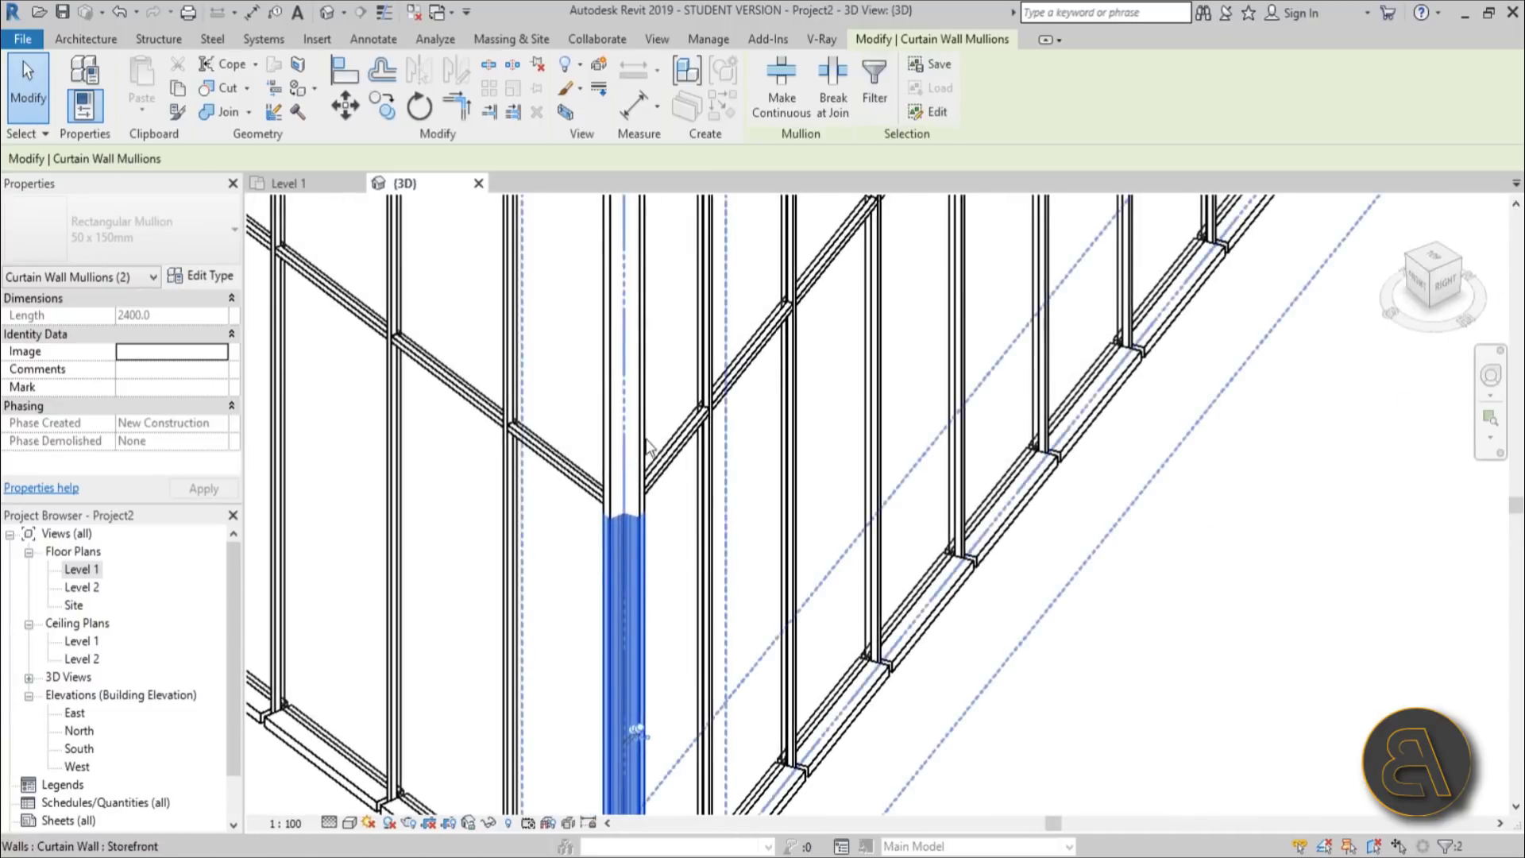
scroll(648, 445, up, 2)
ctrl+click(632, 443)
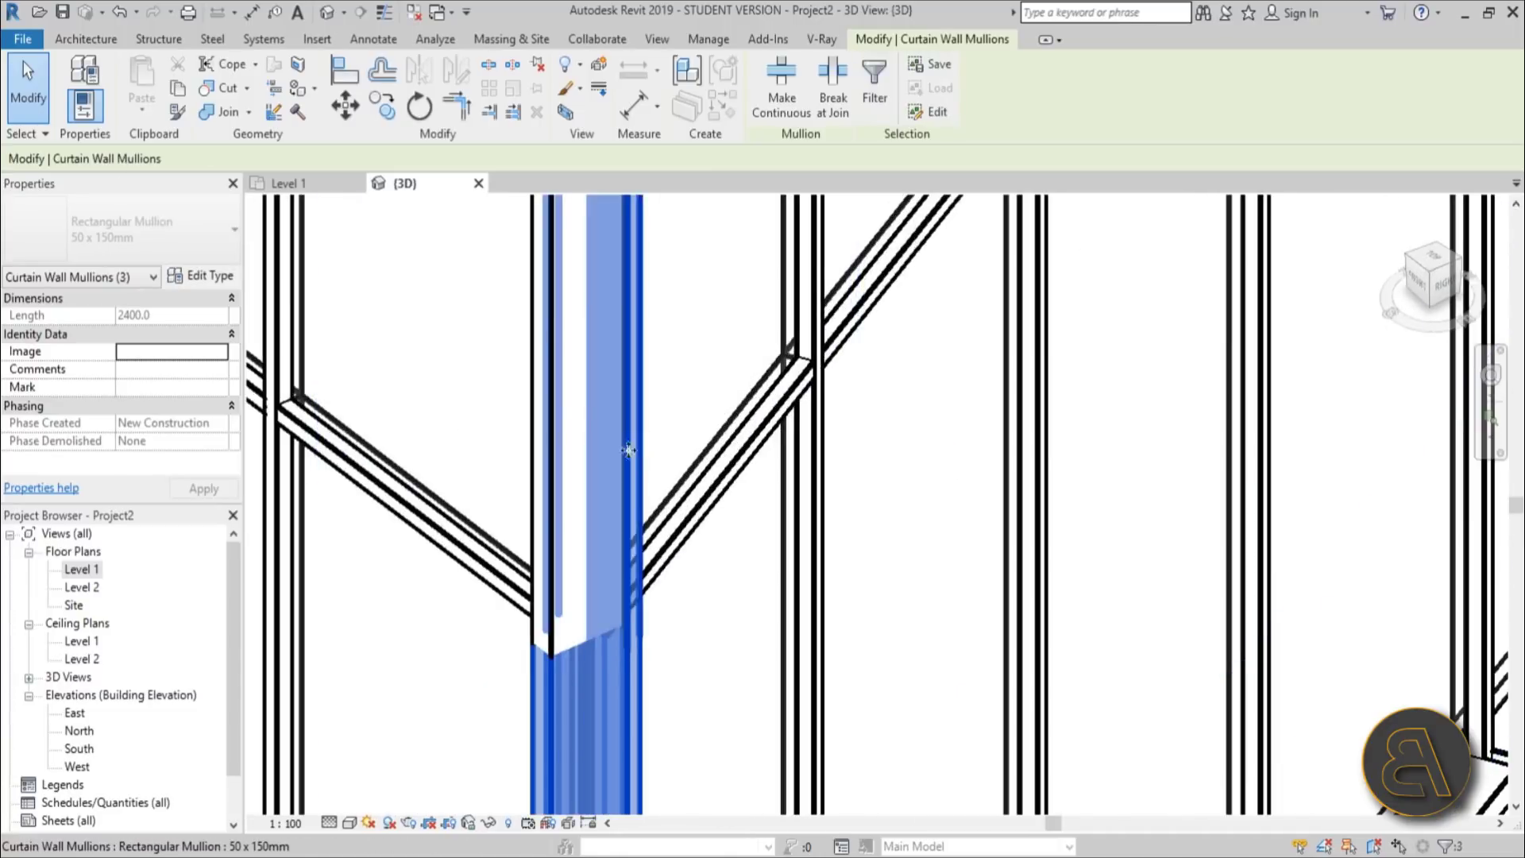
ctrl+click(538, 486)
scroll(619, 477, down, 5)
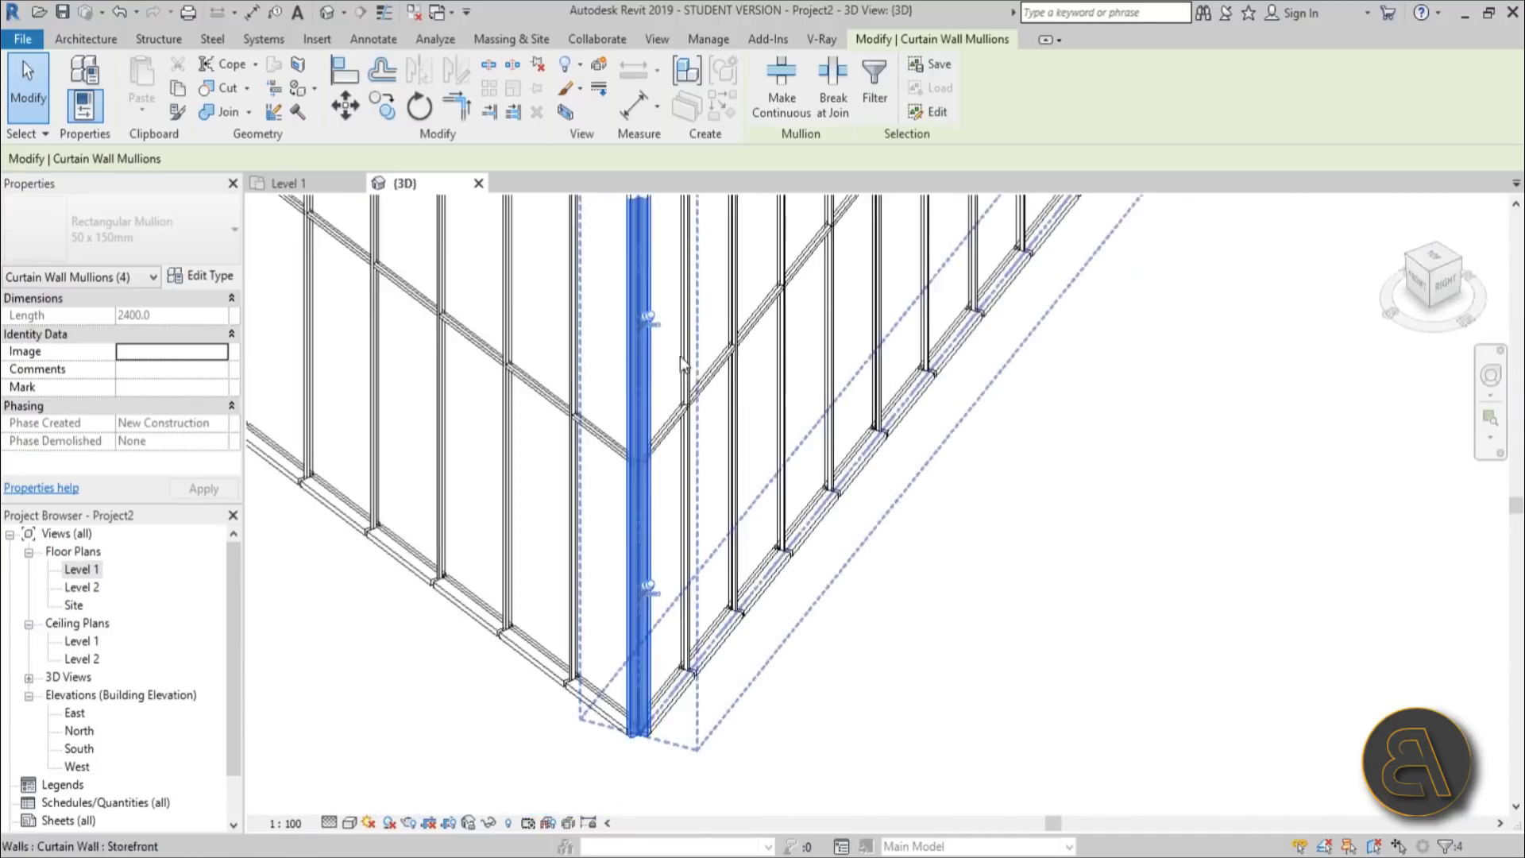
scroll(621, 475, up, 4)
ctrl+click(624, 480)
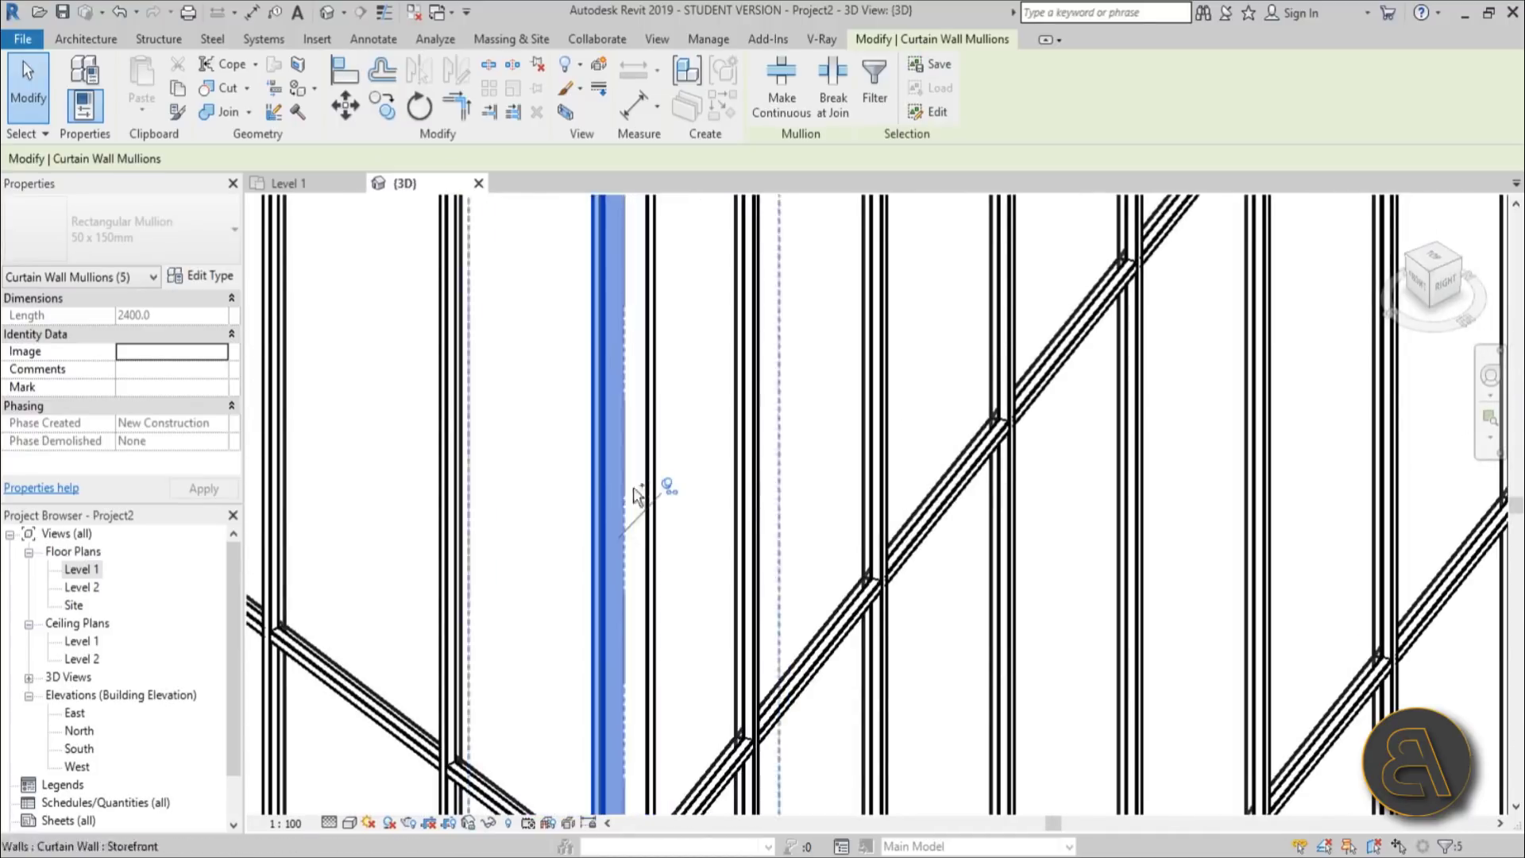
ctrl+click(659, 477)
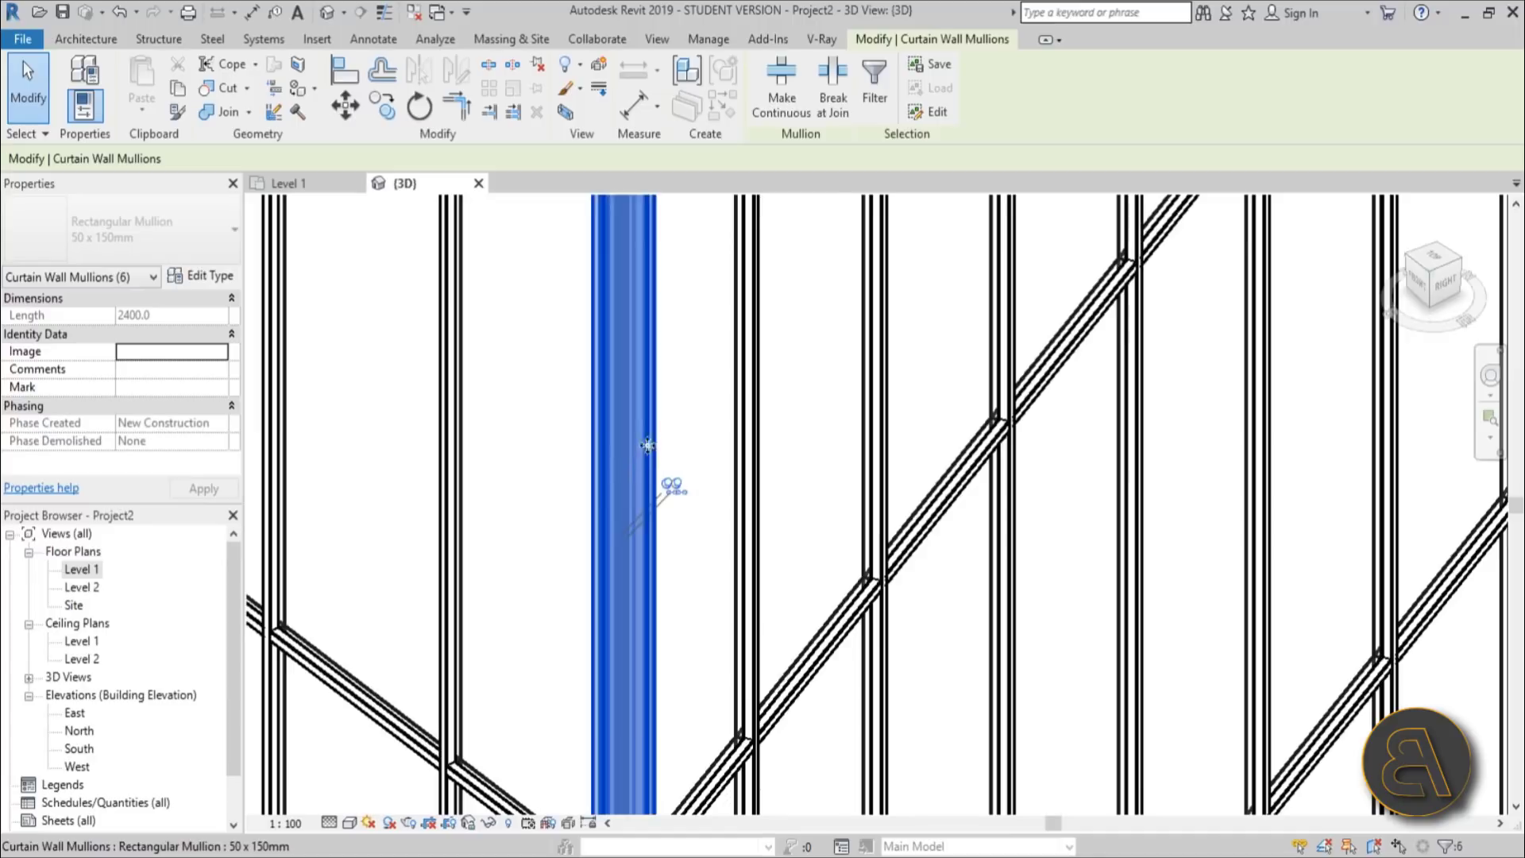
scroll(666, 442, down, 3)
scroll(665, 442, up, 4)
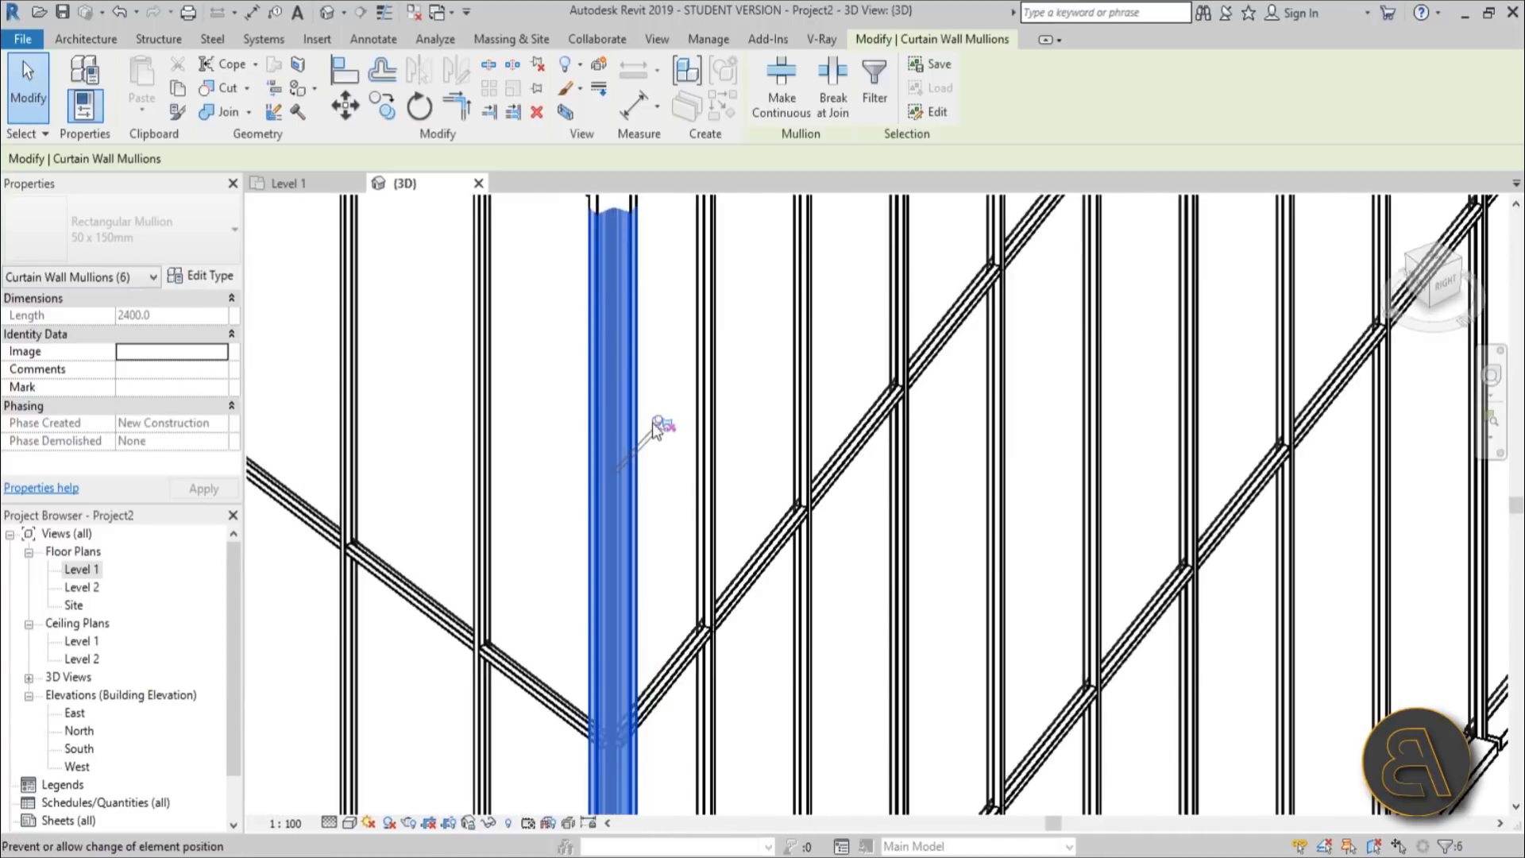
scroll(657, 427, down, 1)
scroll(640, 430, up, 4)
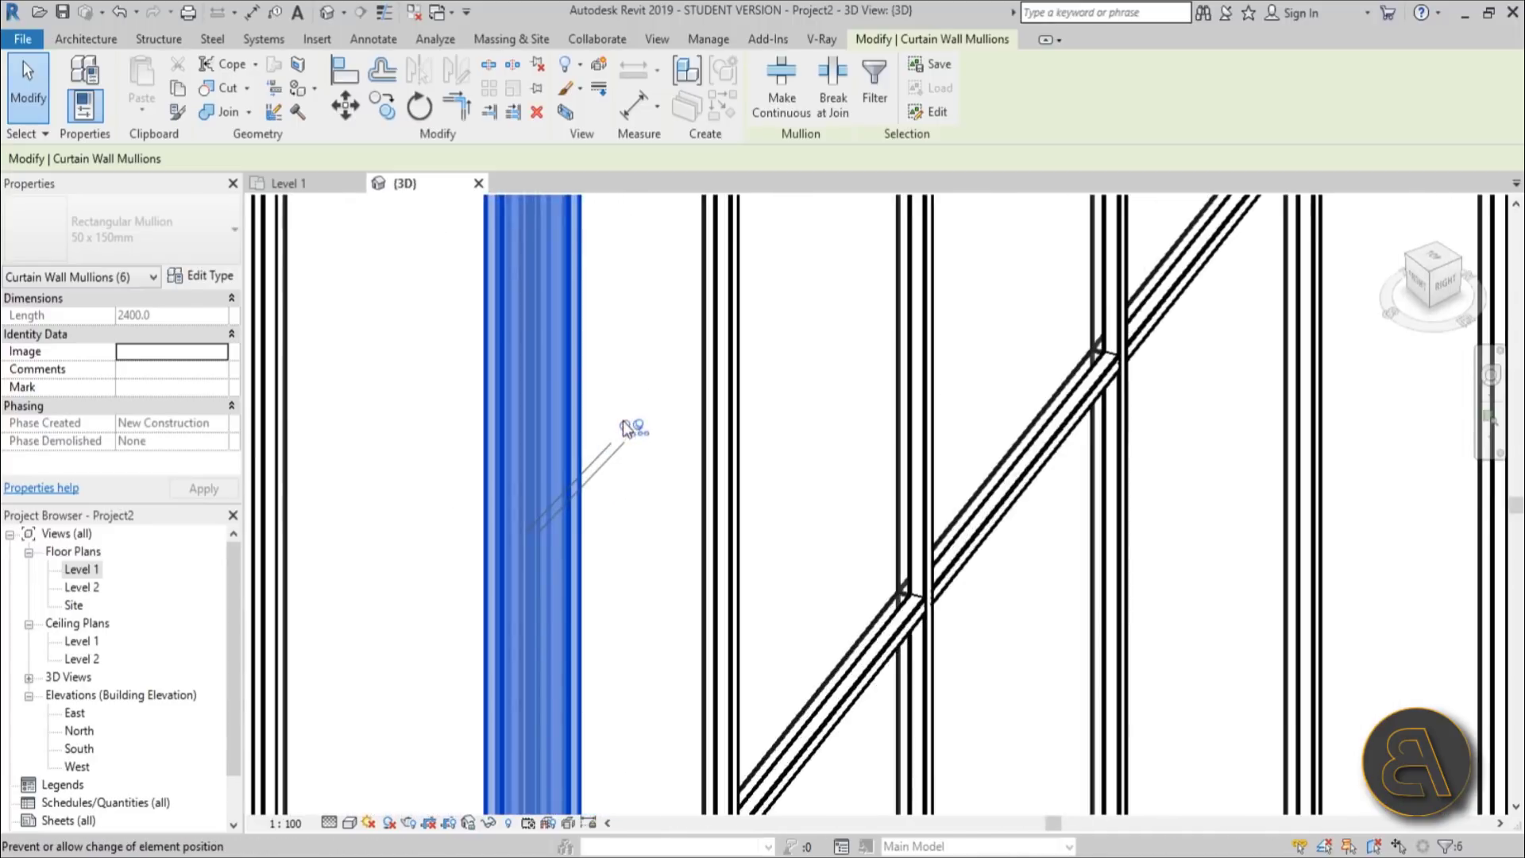
scroll(637, 433, down, 3)
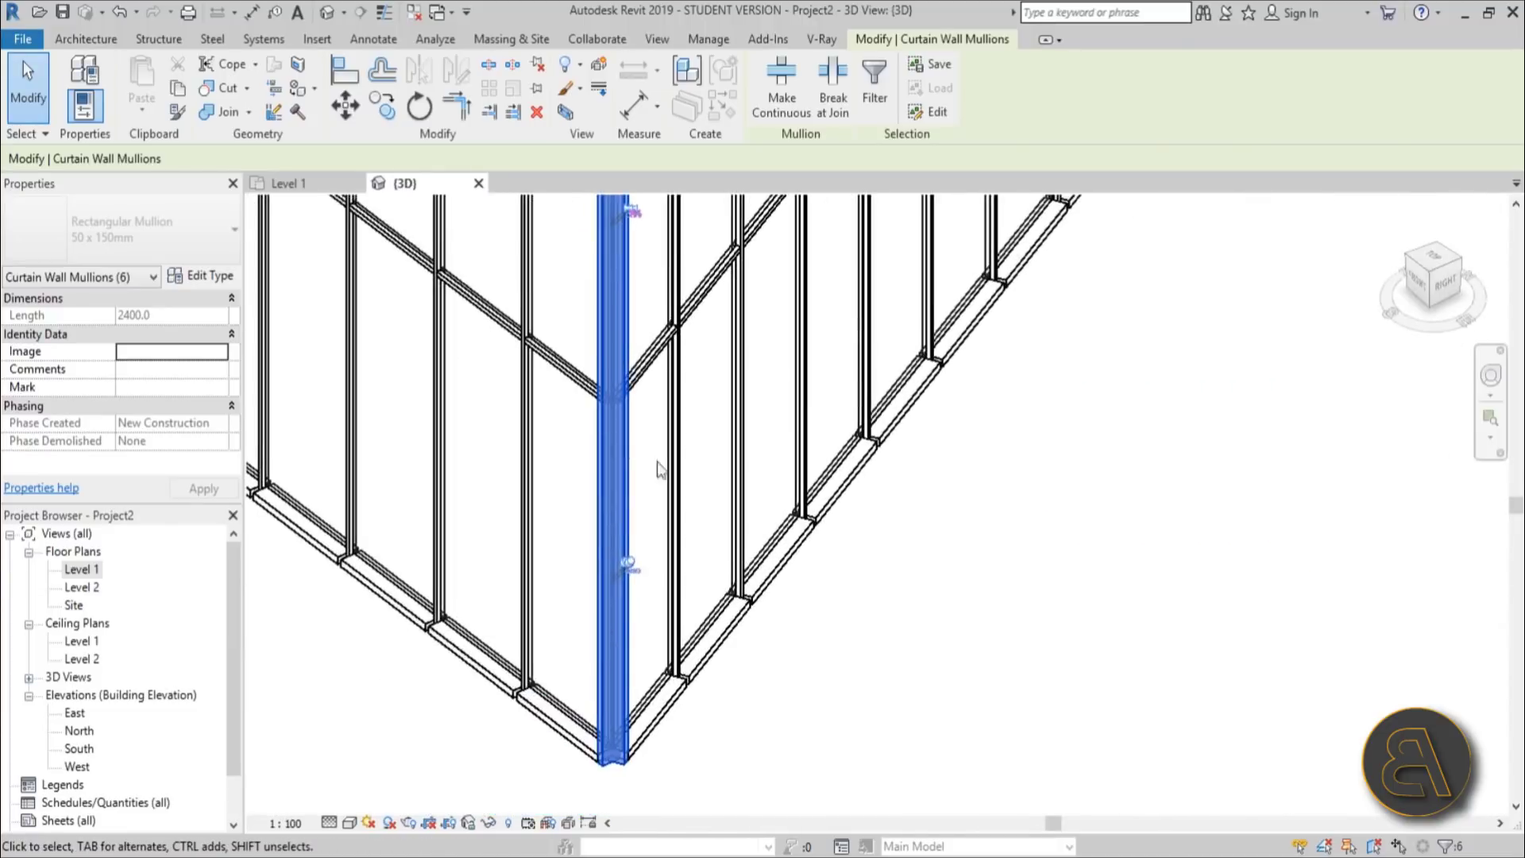
scroll(658, 468, up, 4)
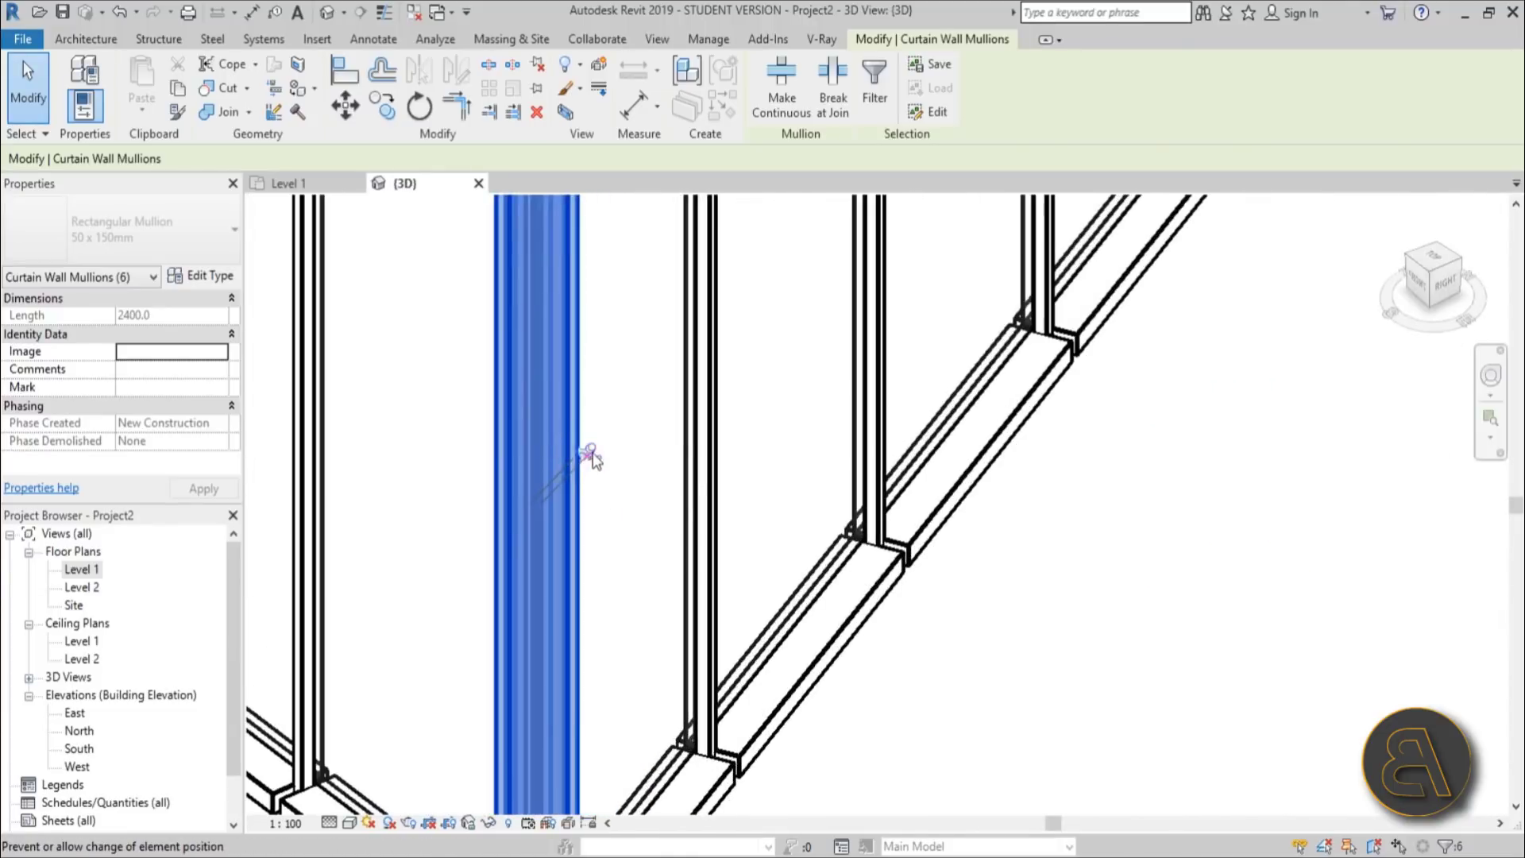
scroll(597, 444, down, 4)
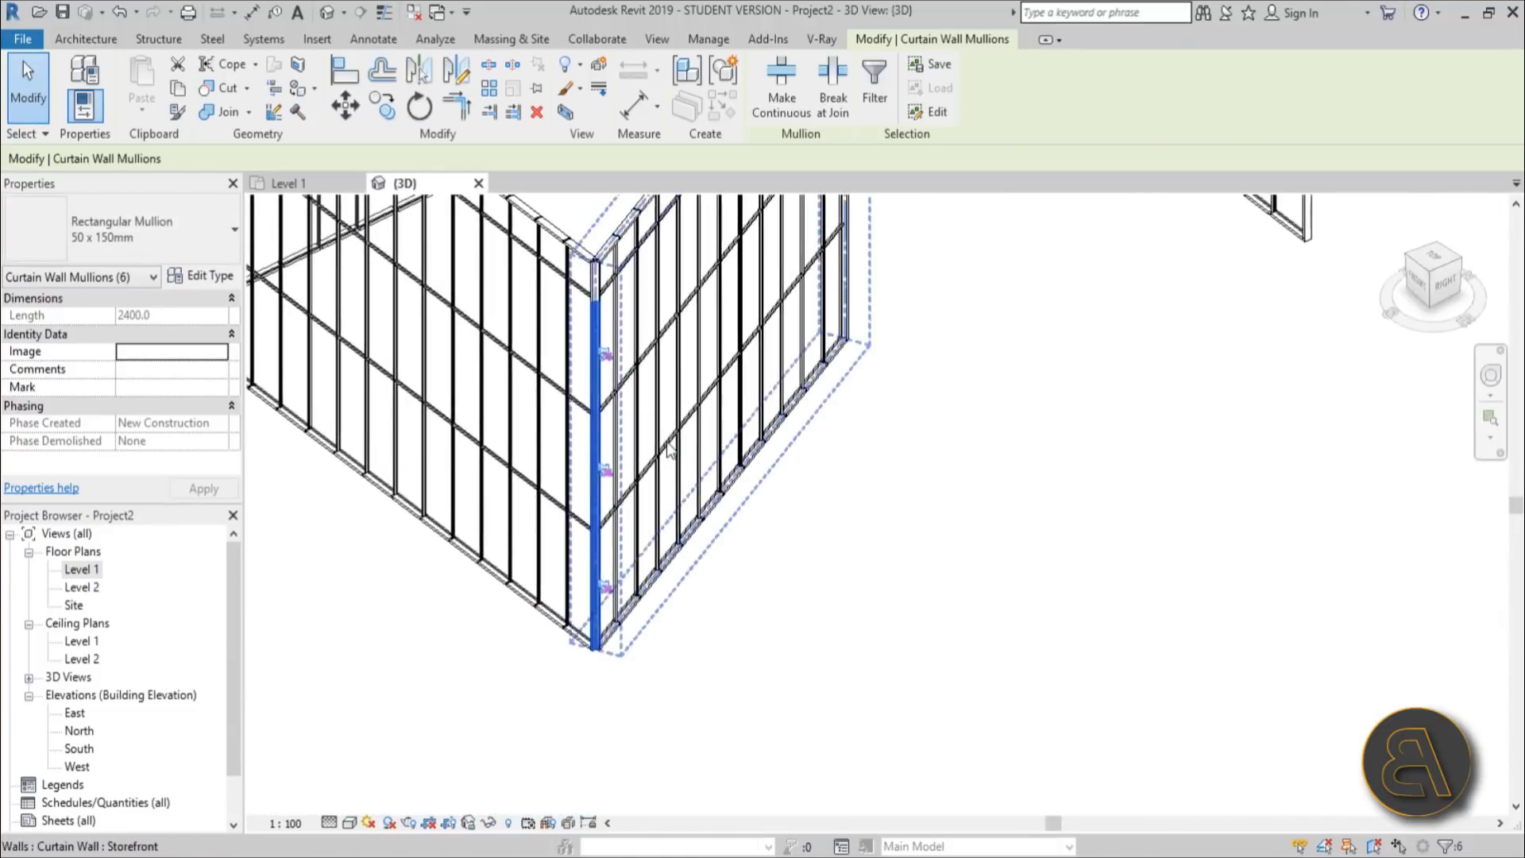
scroll(594, 508, up, 5)
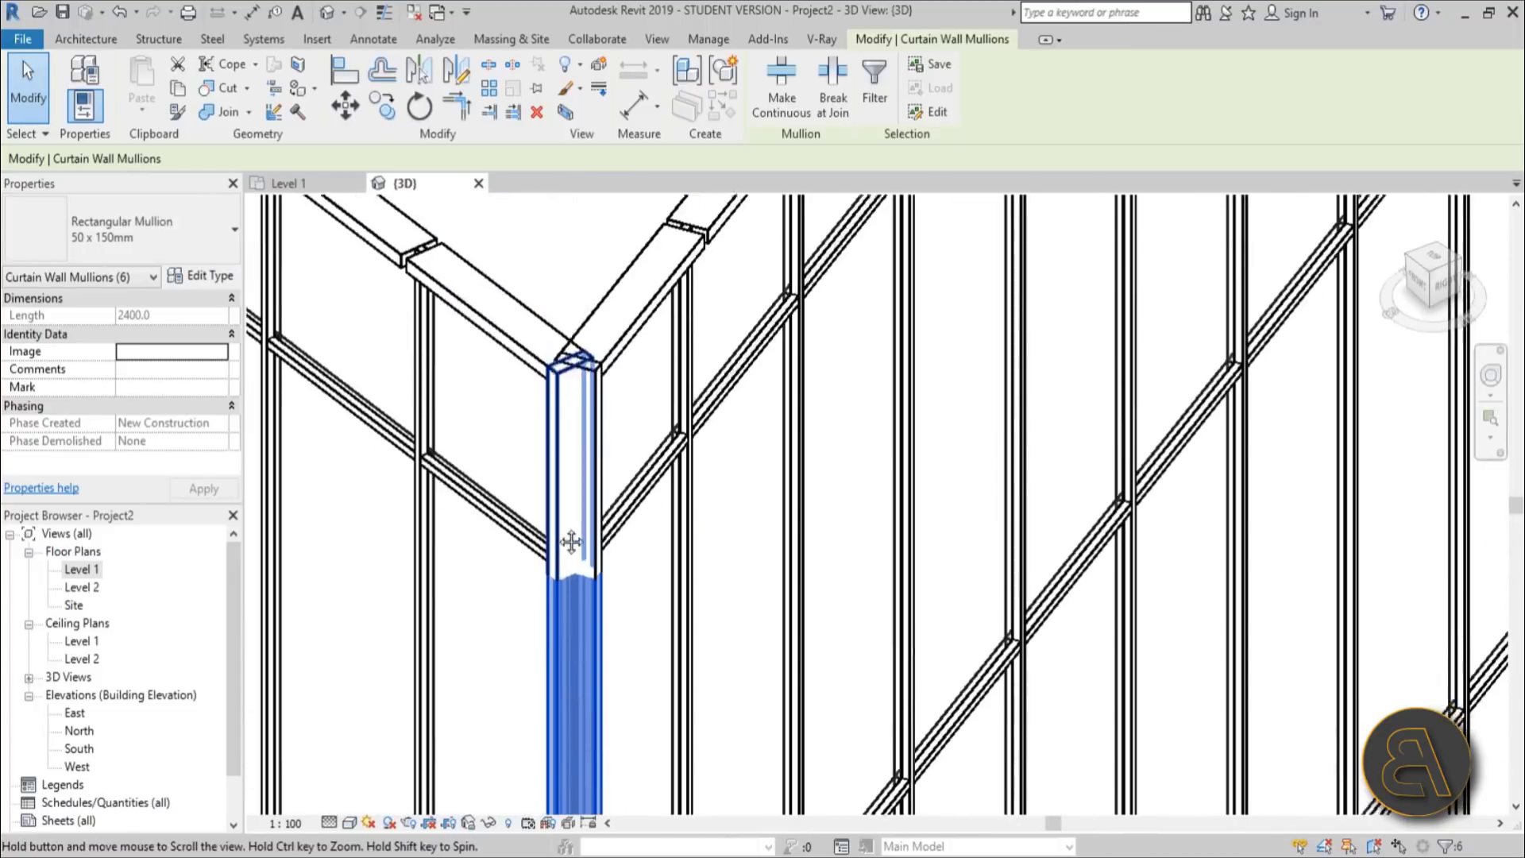
scroll(571, 542, down, 2)
scroll(536, 305, down, 2)
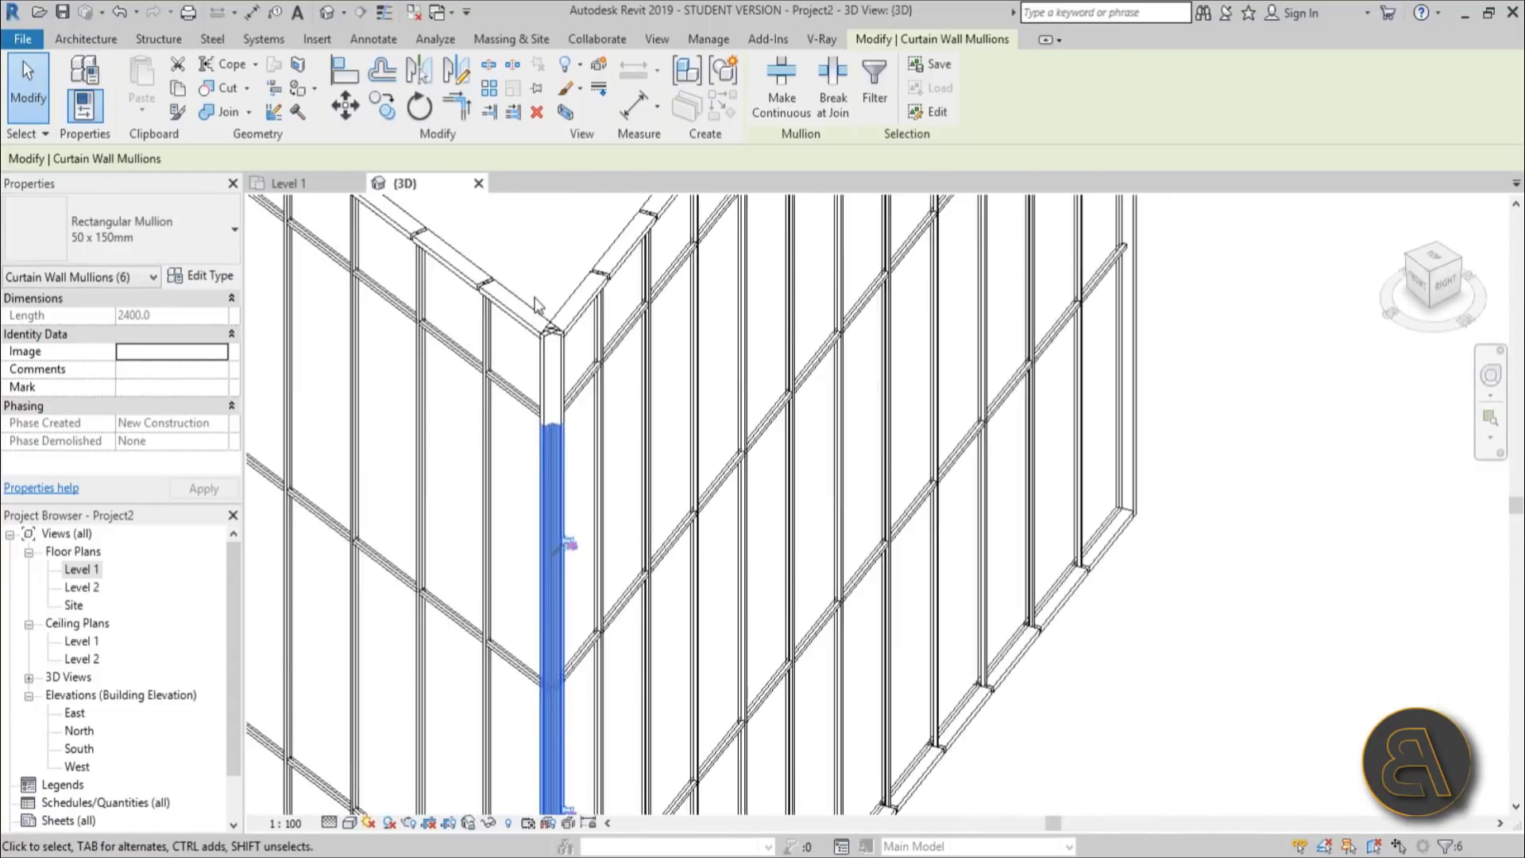
scroll(541, 310, down, 3)
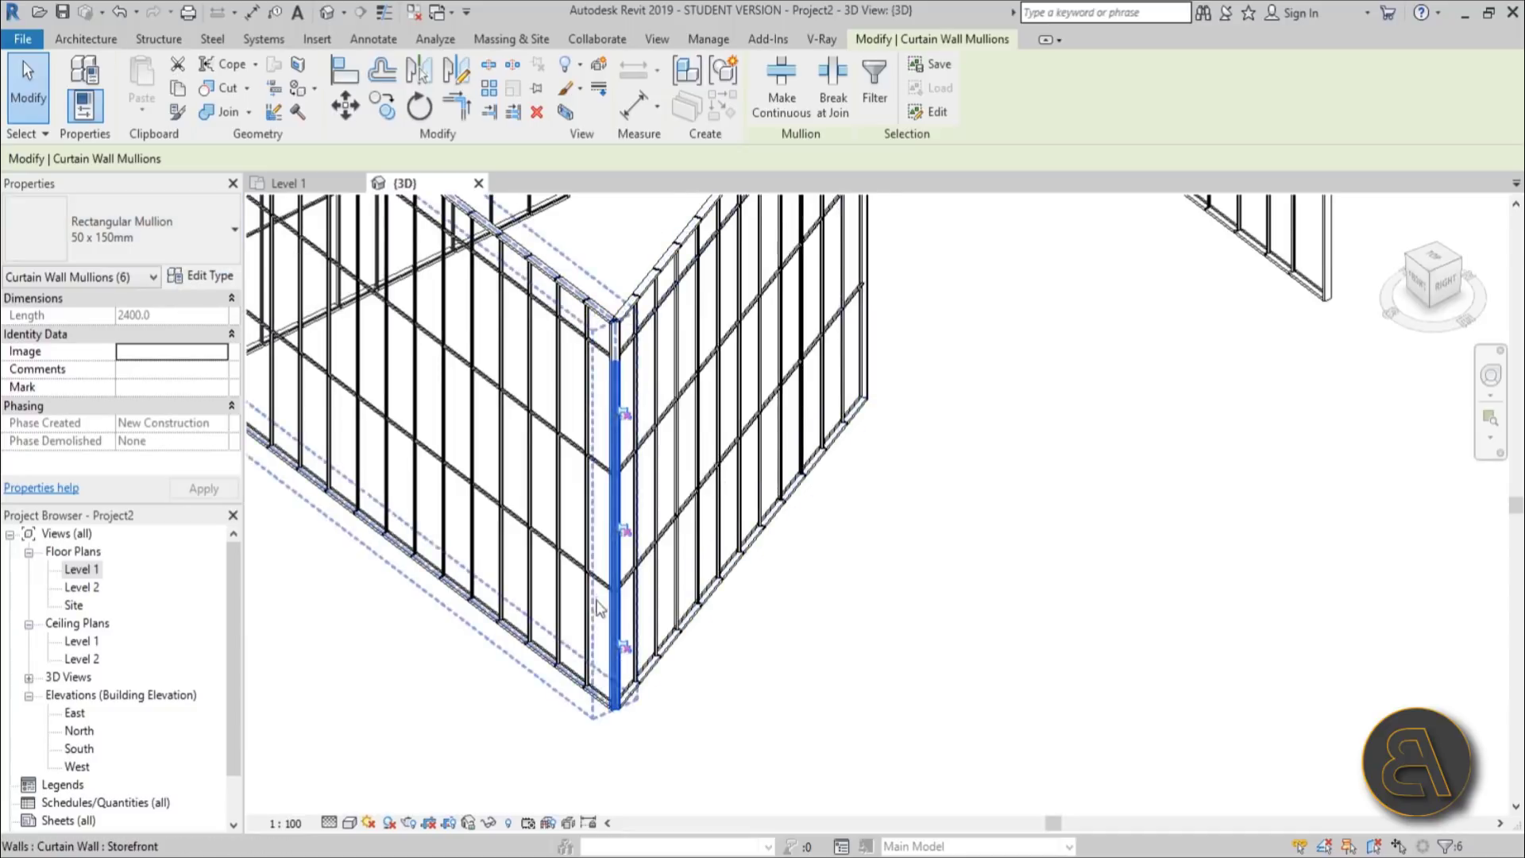
Step: Change the selected corner mullions to V Corner Mullion : V Mullion 1 and delete the overlapping mullions
click(174, 230)
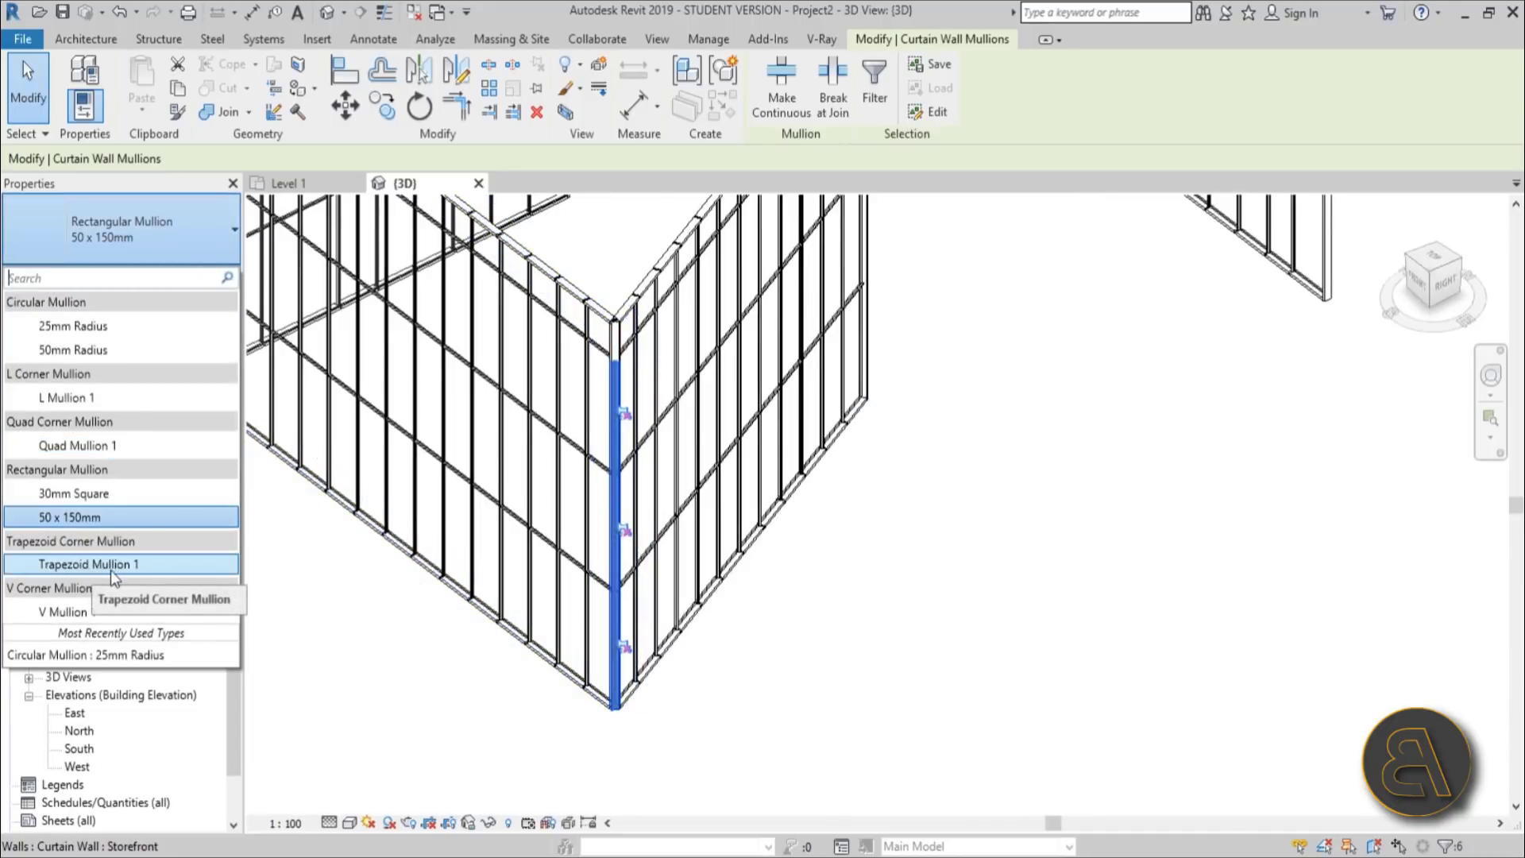
click(69, 609)
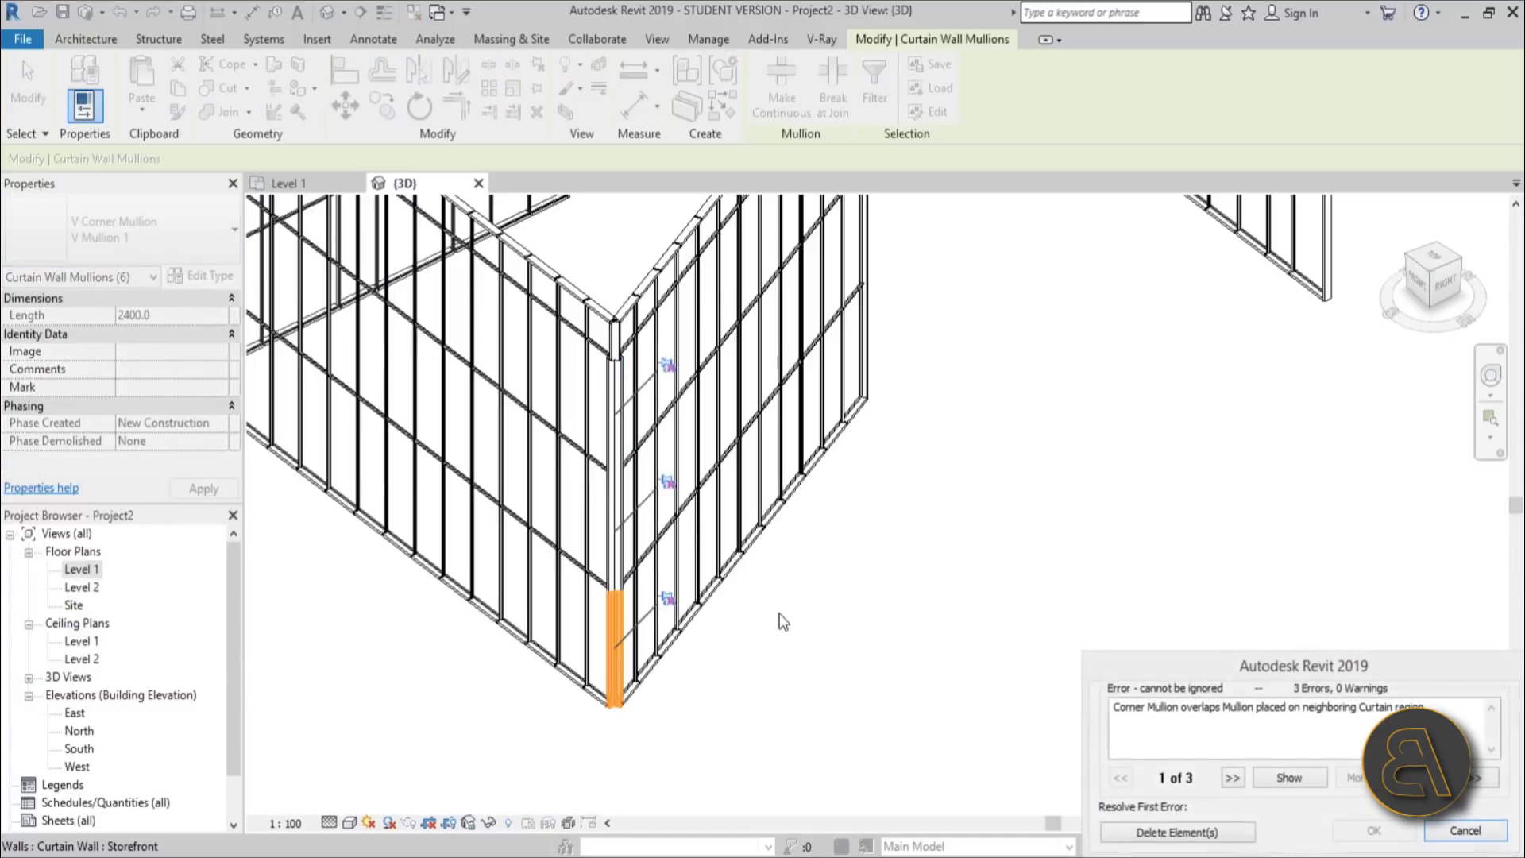
click(1209, 834)
click(807, 712)
Step: Zoom in on the storefront corner and select the V-shaped corner mullion
scroll(588, 355, up, 3)
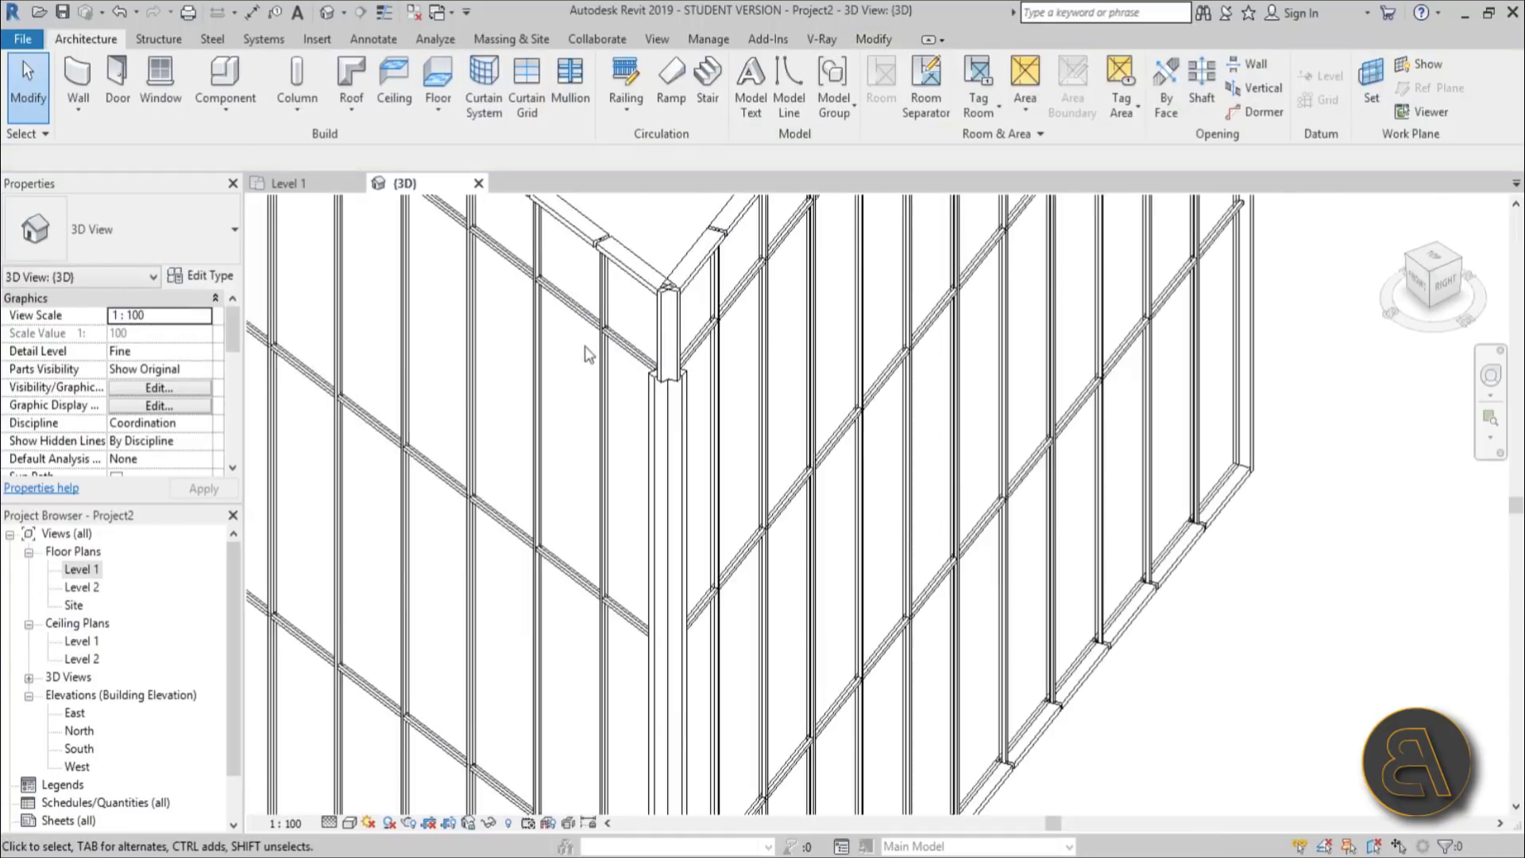
scroll(588, 356, up, 5)
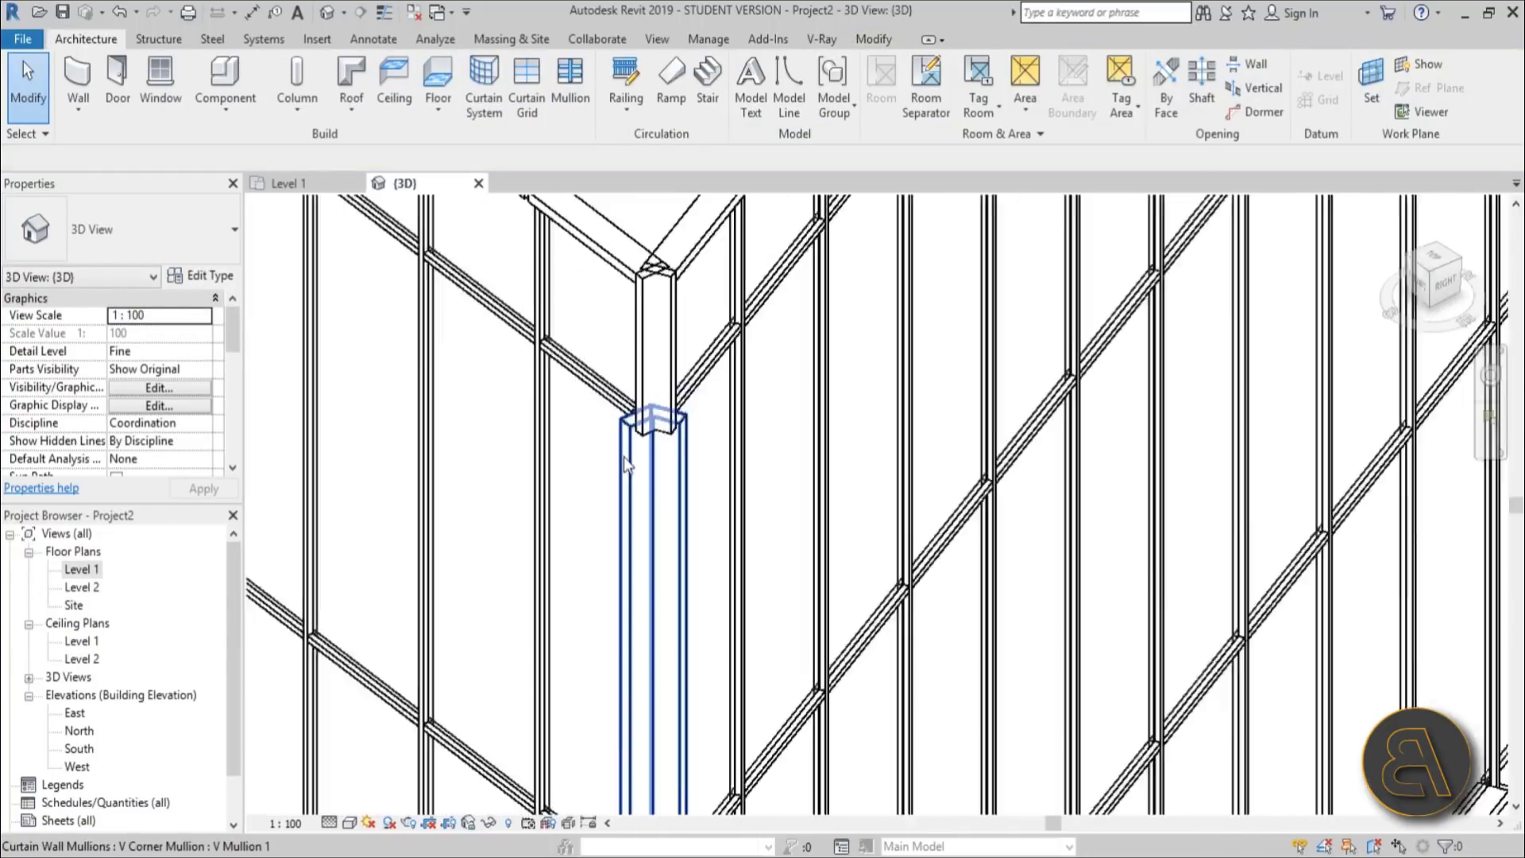
scroll(625, 465, down, 5)
scroll(698, 665, up, 3)
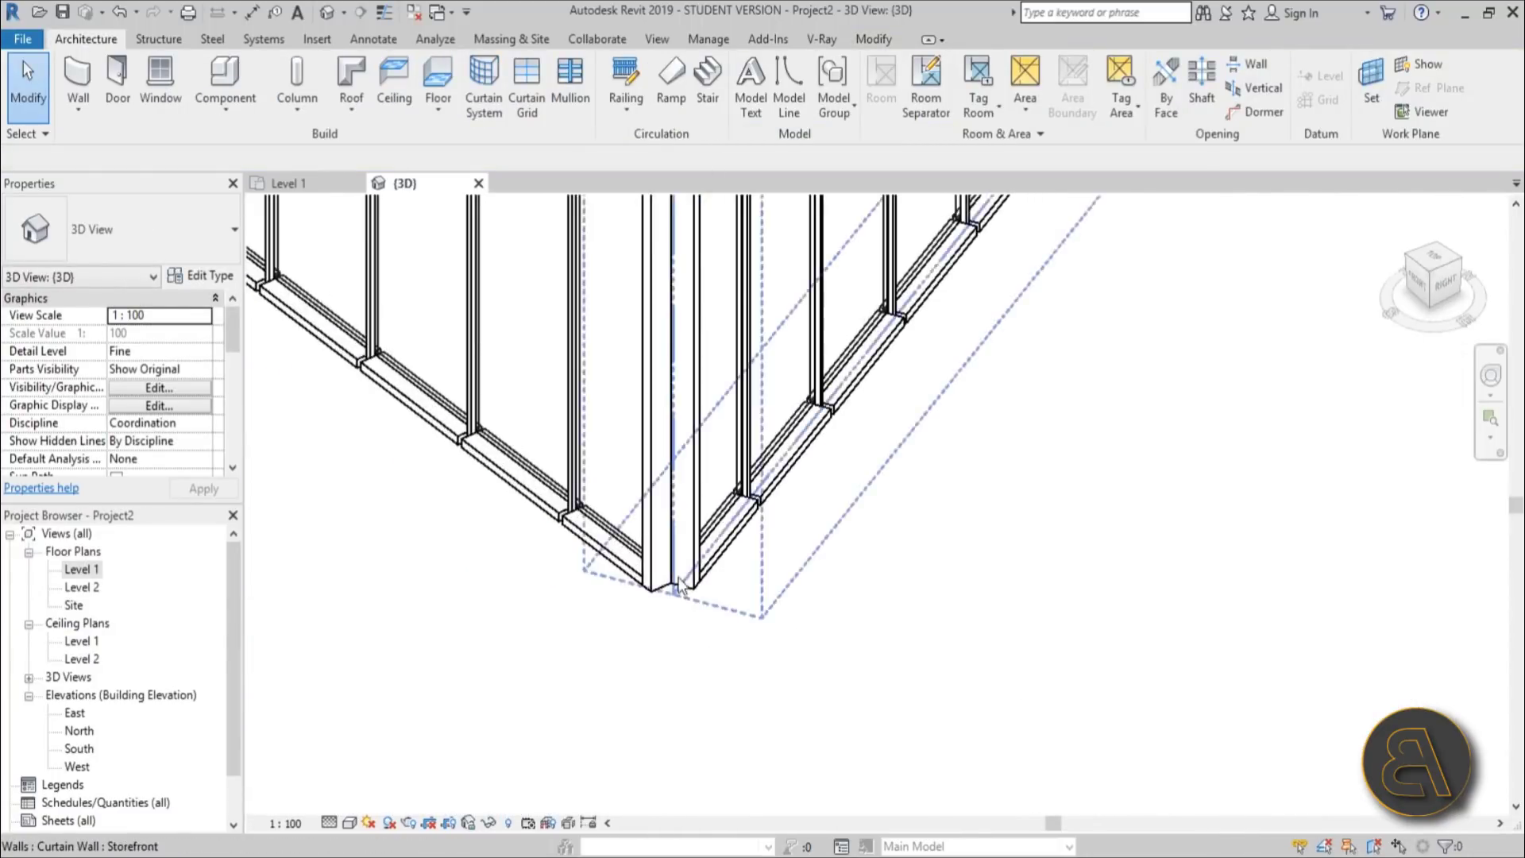
scroll(681, 586, up, 2)
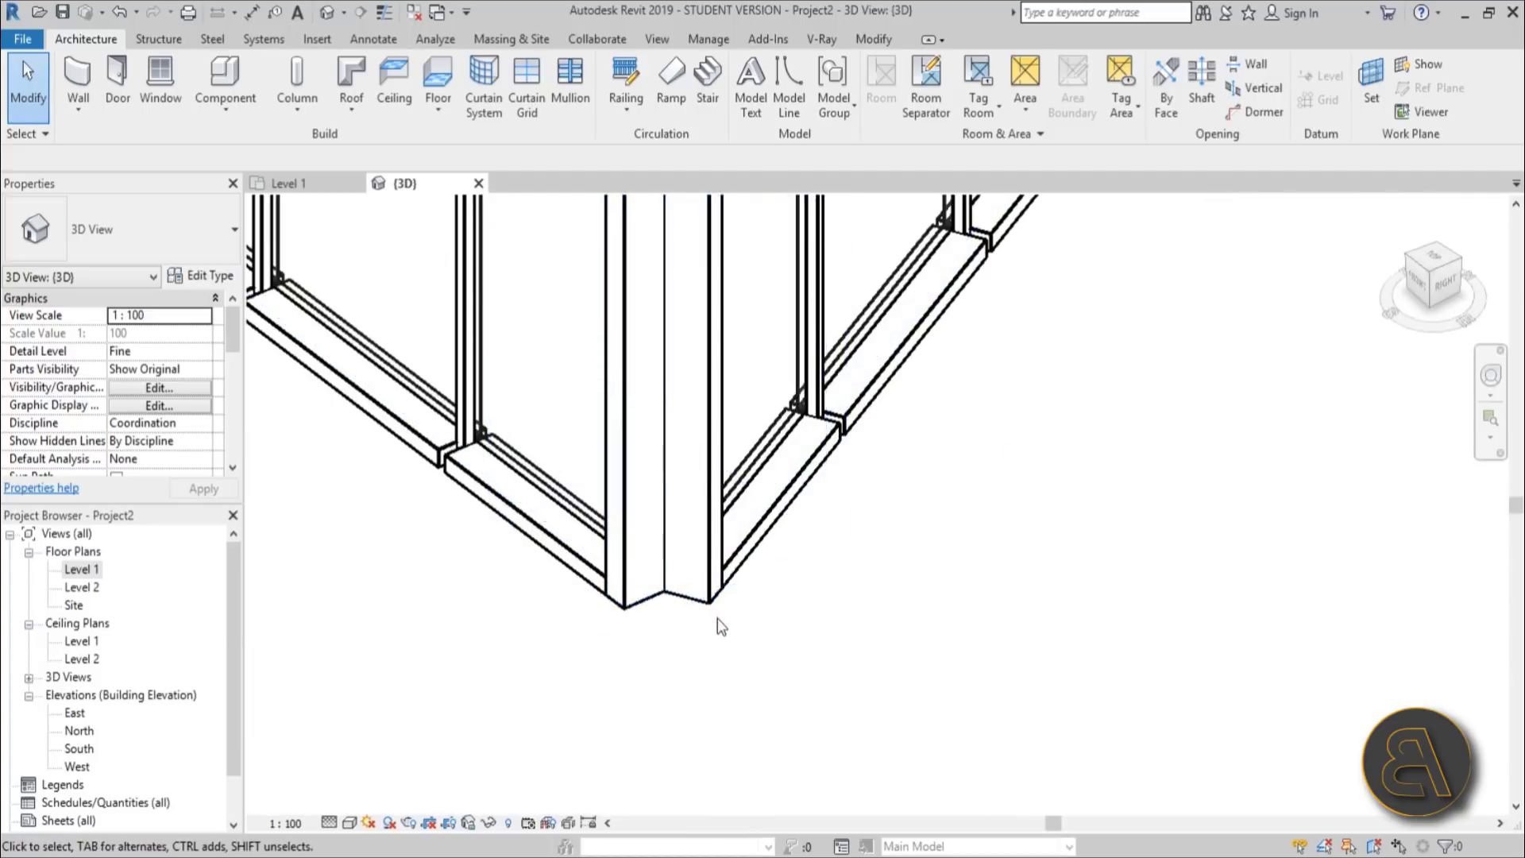
click(728, 556)
scroll(728, 556, down, 4)
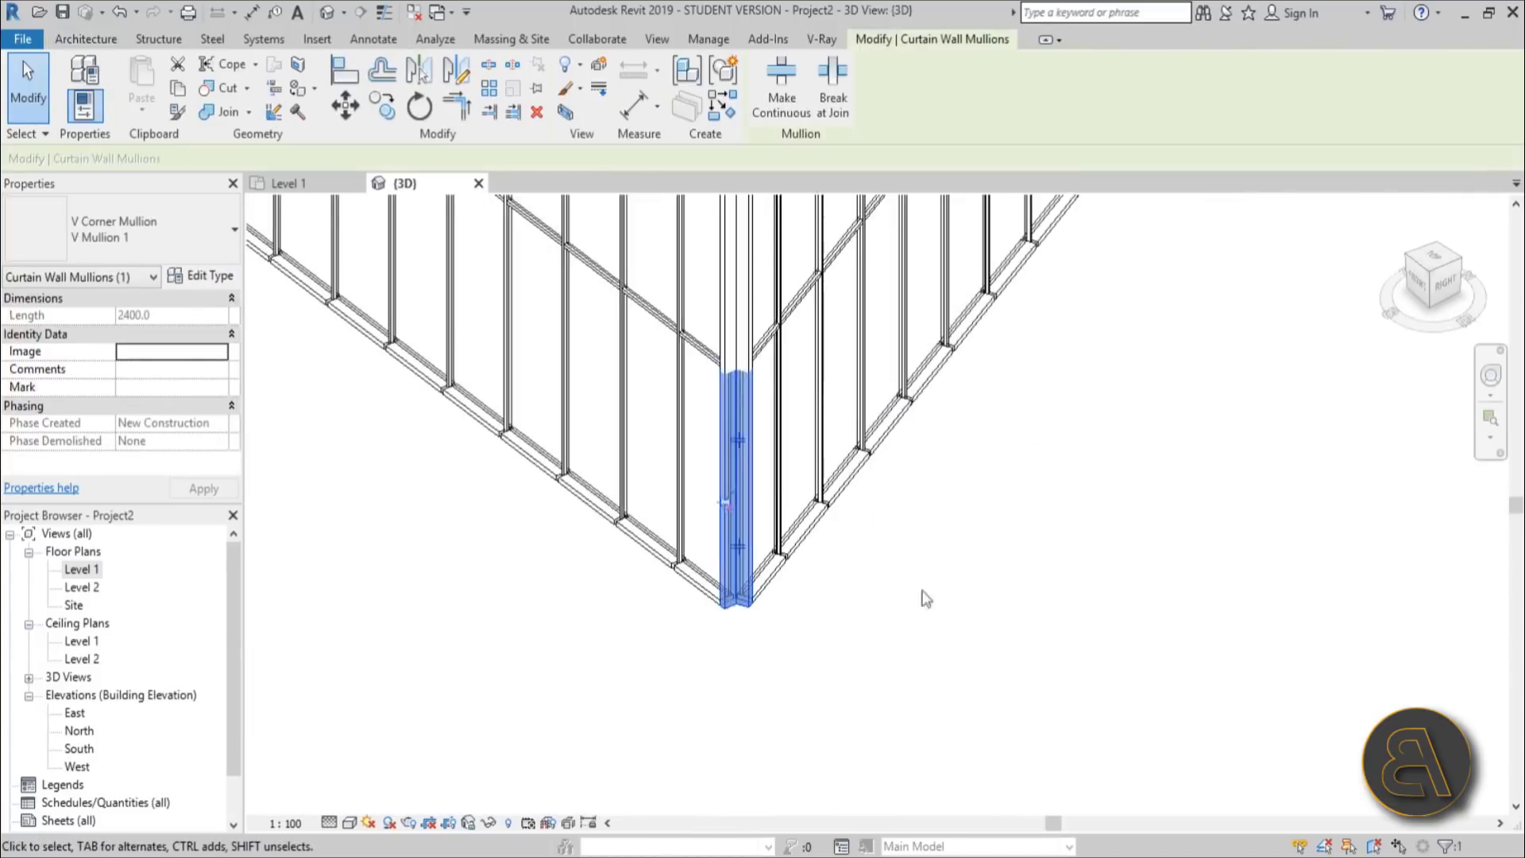
scroll(902, 637, up, 3)
Step: Change it to Trapezoid Corner Mullion: Trapezoid Mullion 1 and inspect the new corner
click(155, 236)
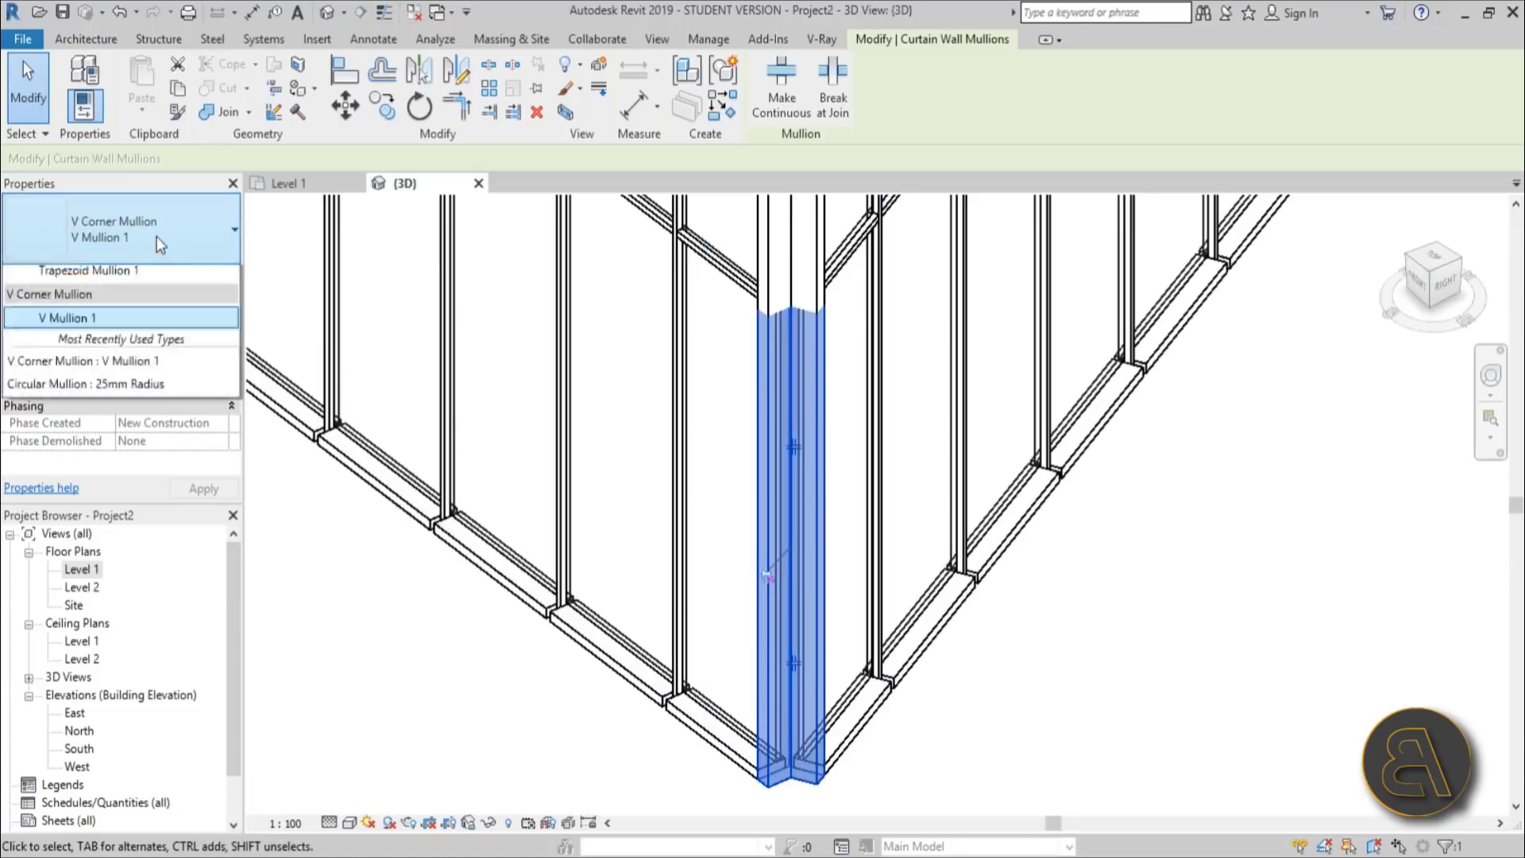
click(123, 563)
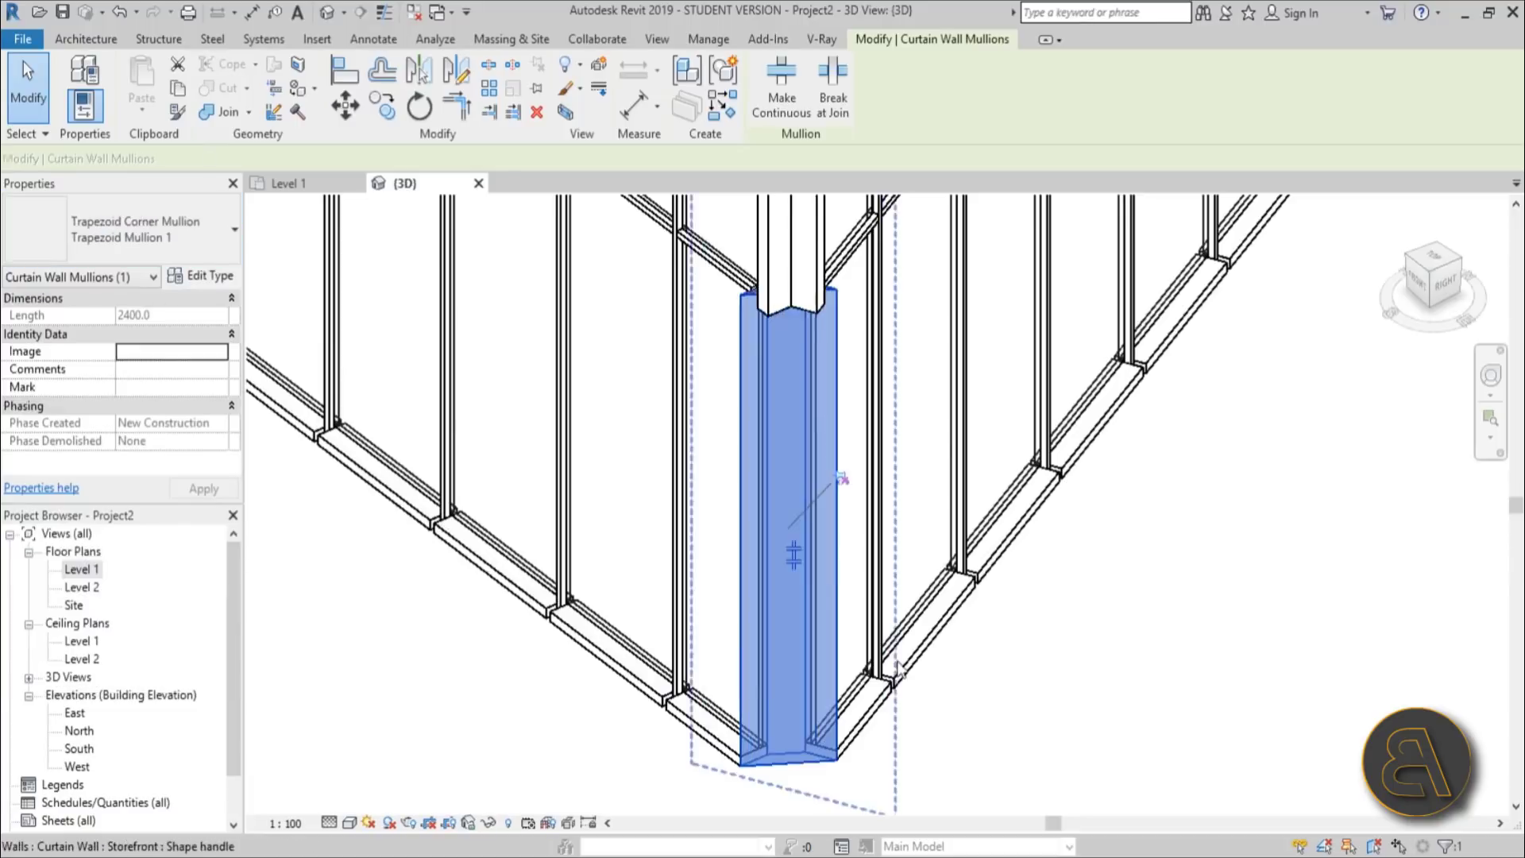
click(1196, 709)
scroll(790, 735, down, 4)
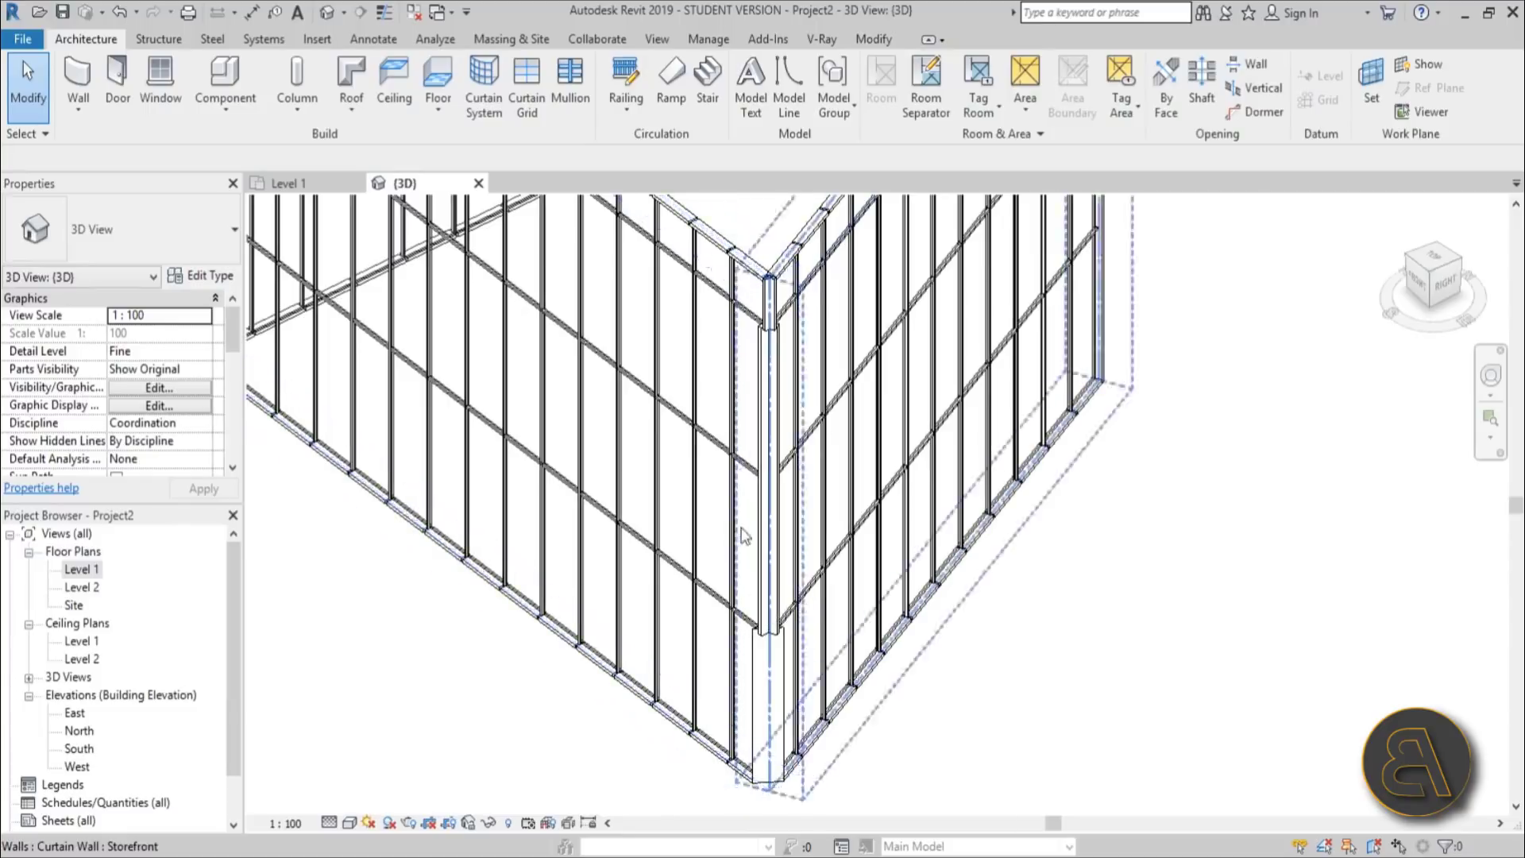
scroll(929, 651, up, 2)
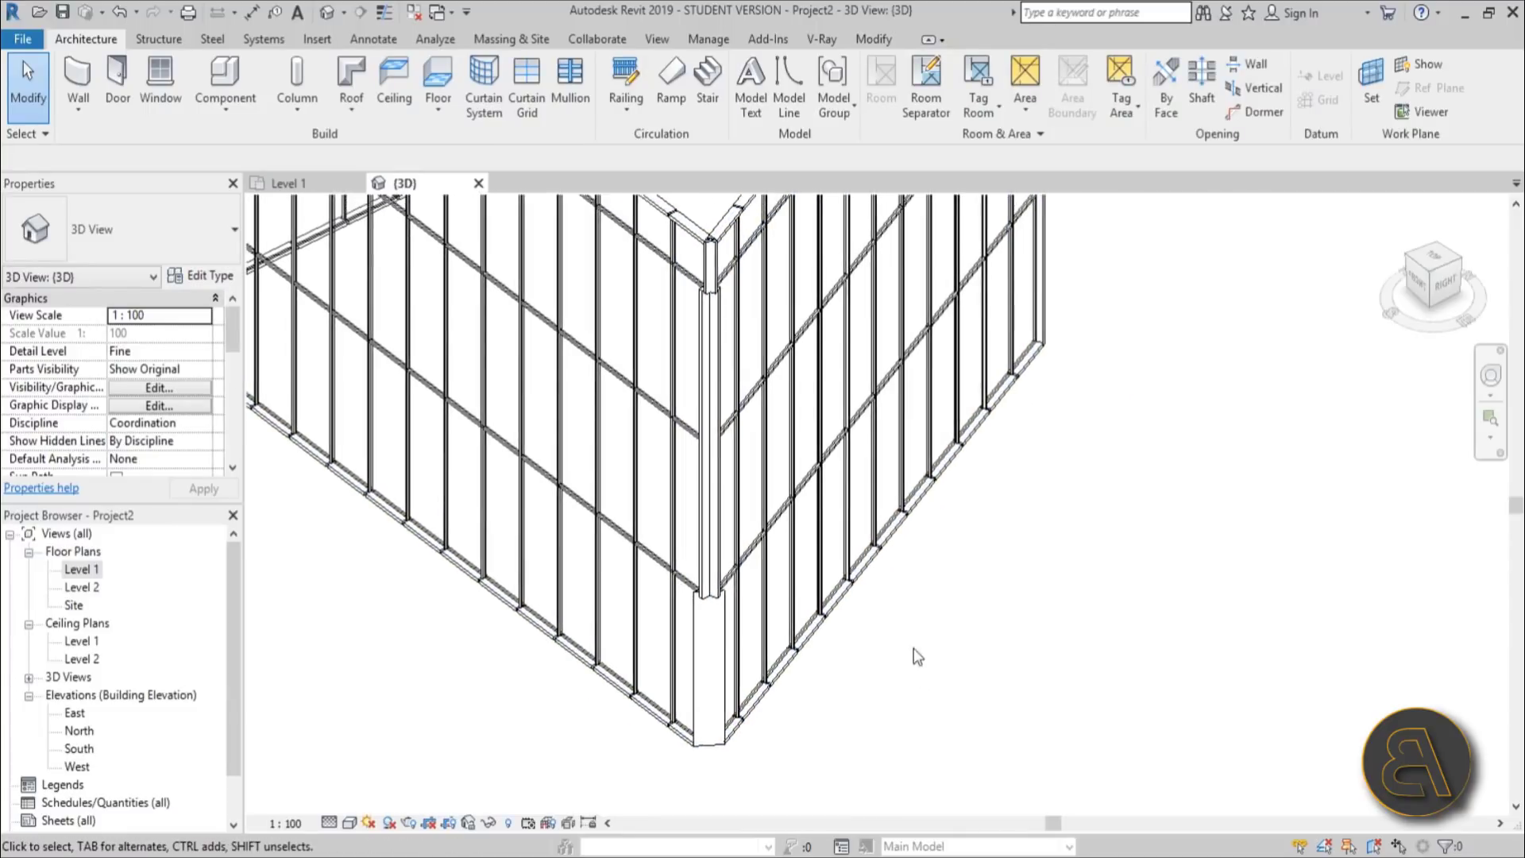
scroll(874, 667, down, 2)
scroll(727, 707, up, 3)
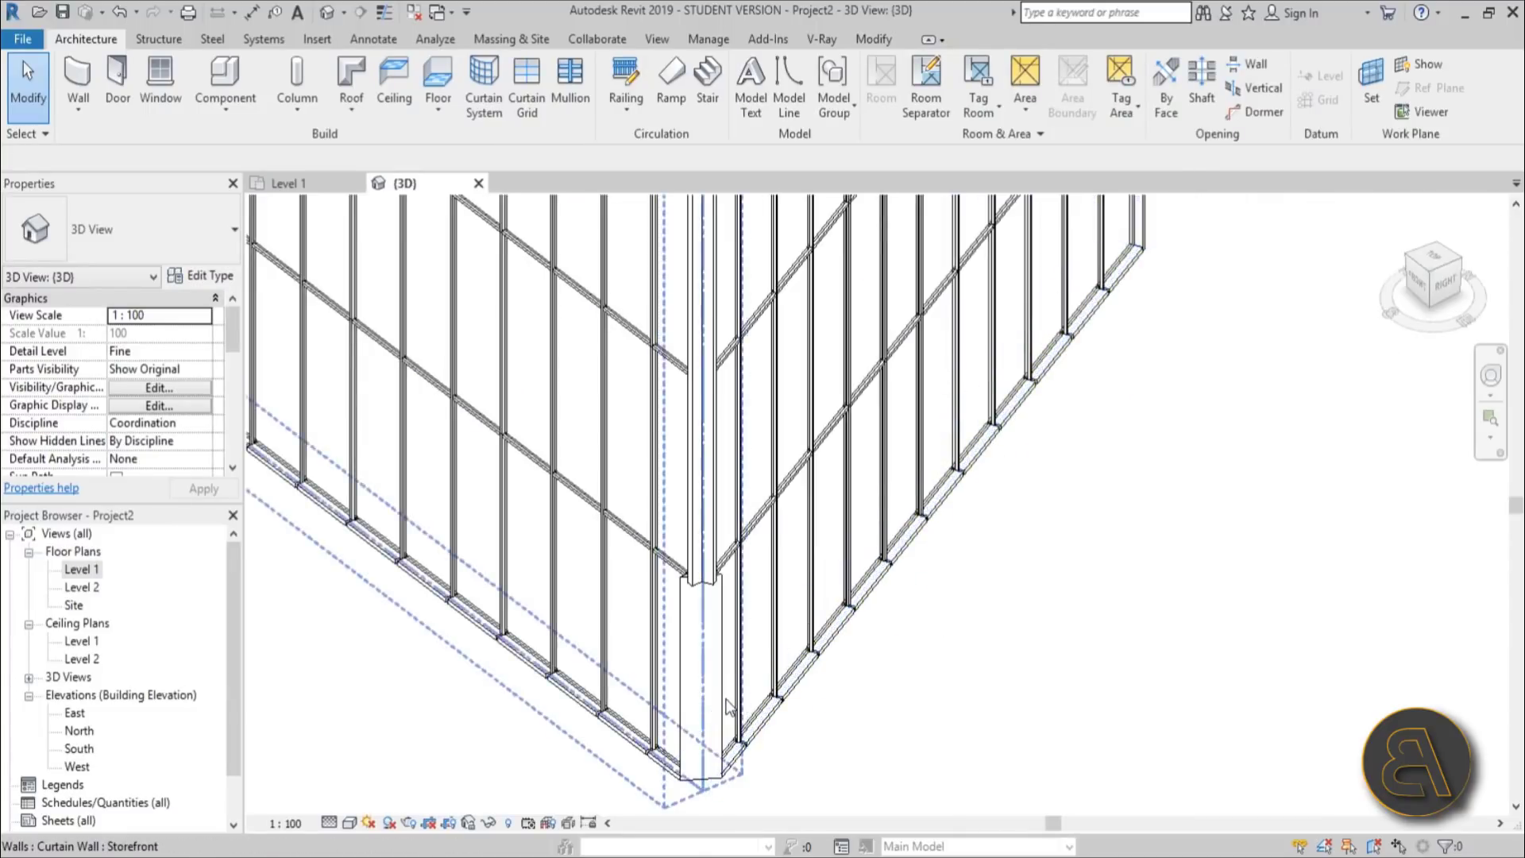
scroll(727, 707, down, 4)
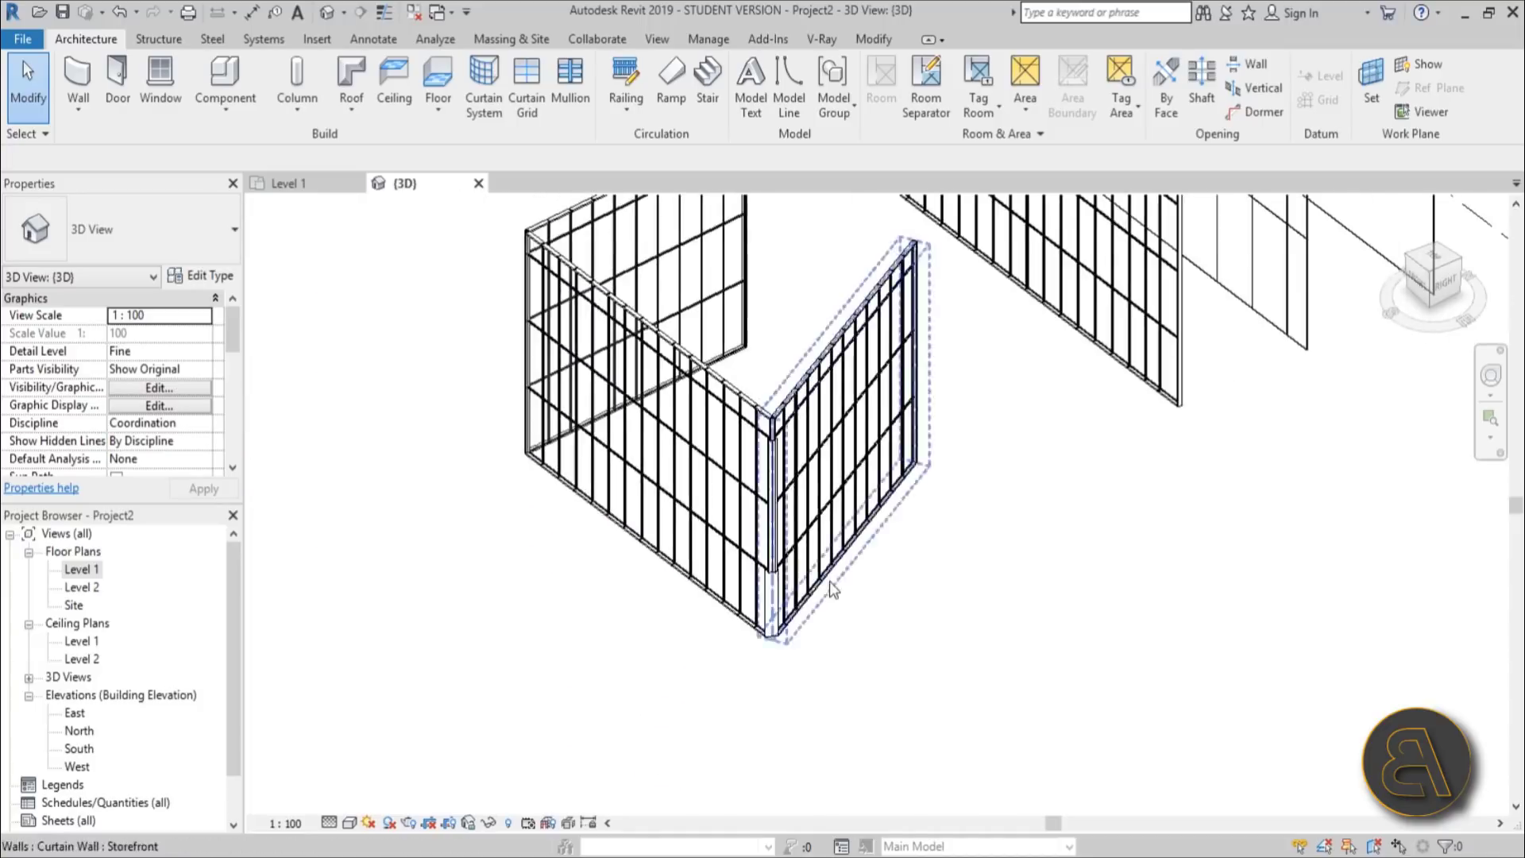
scroll(832, 590, down, 4)
scroll(811, 633, up, 2)
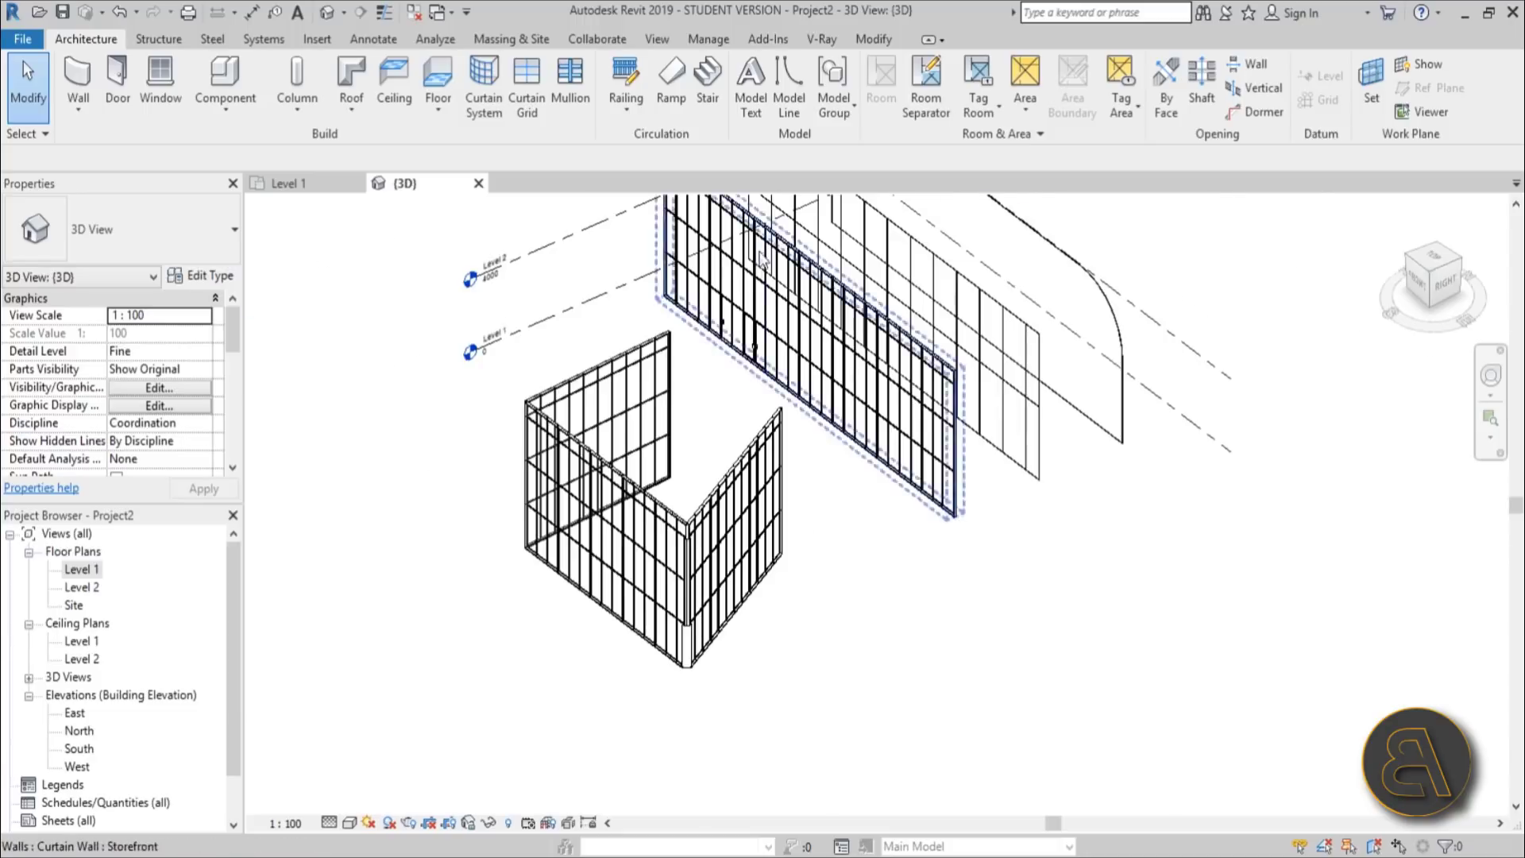
scroll(738, 333, up, 5)
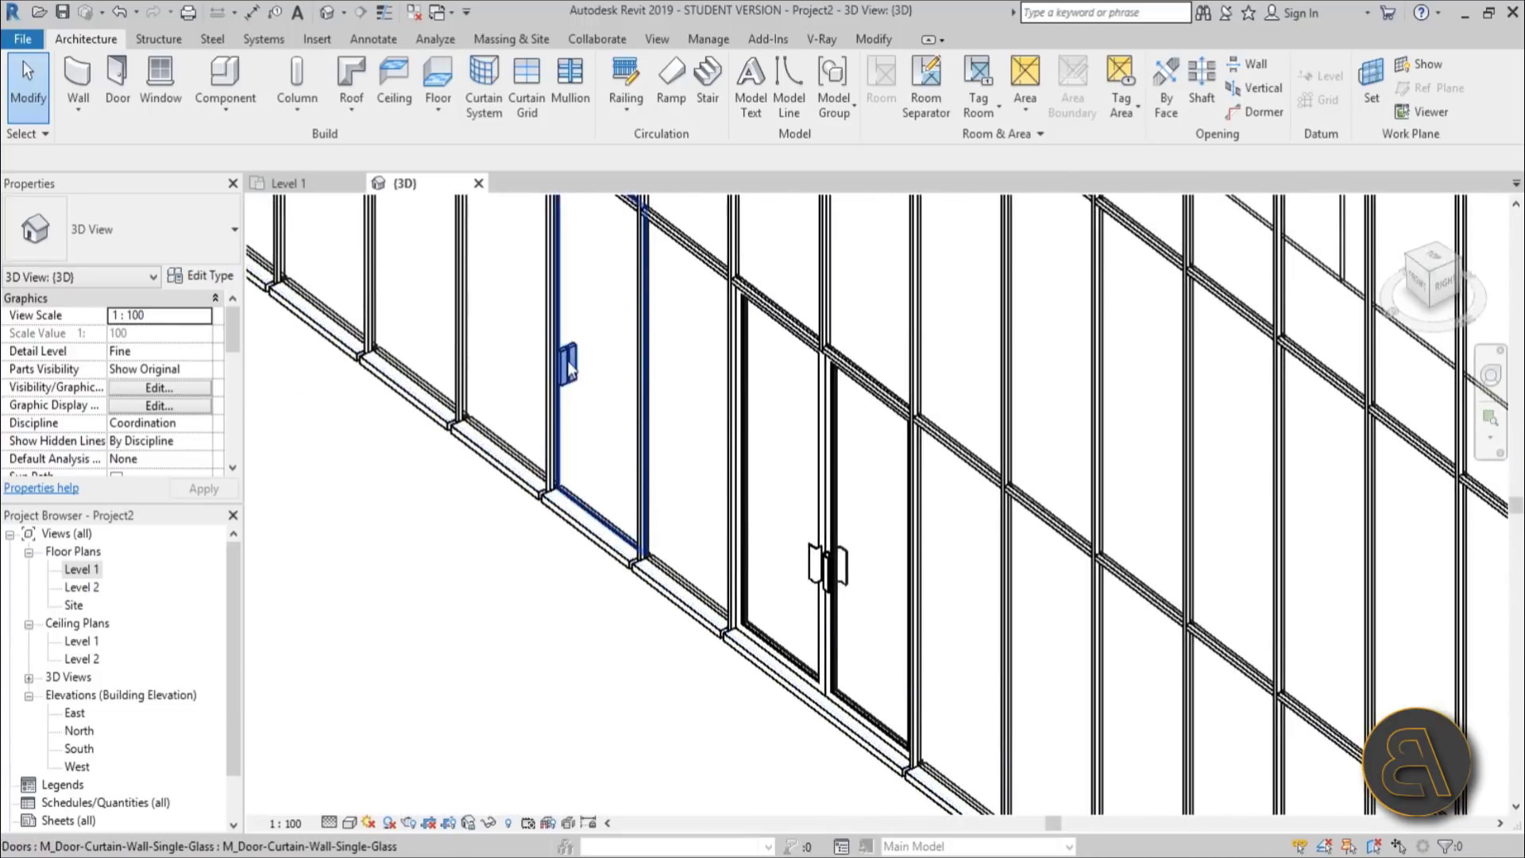
scroll(568, 366, down, 1)
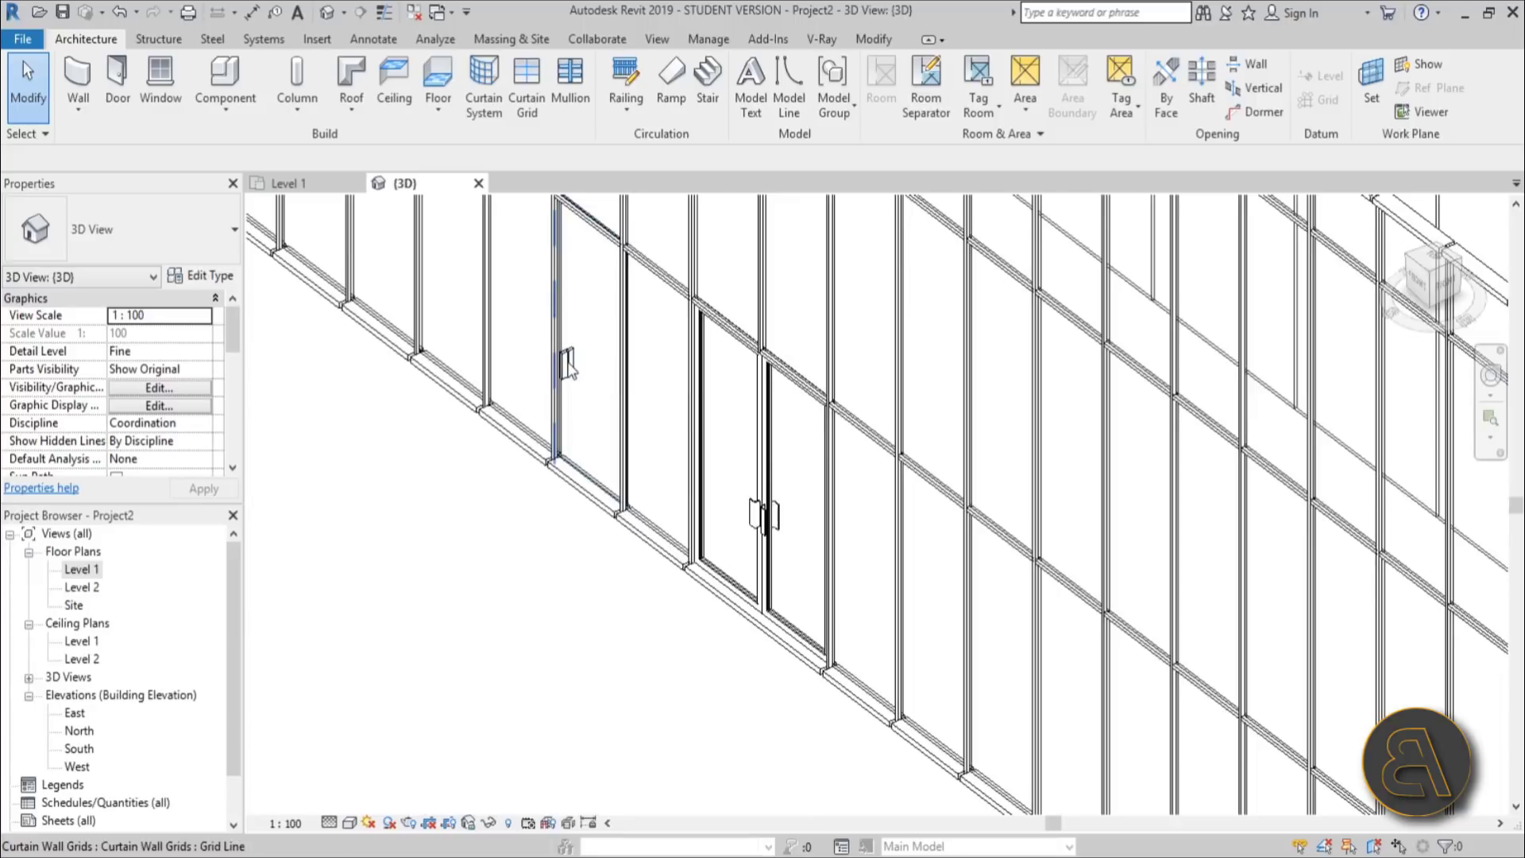